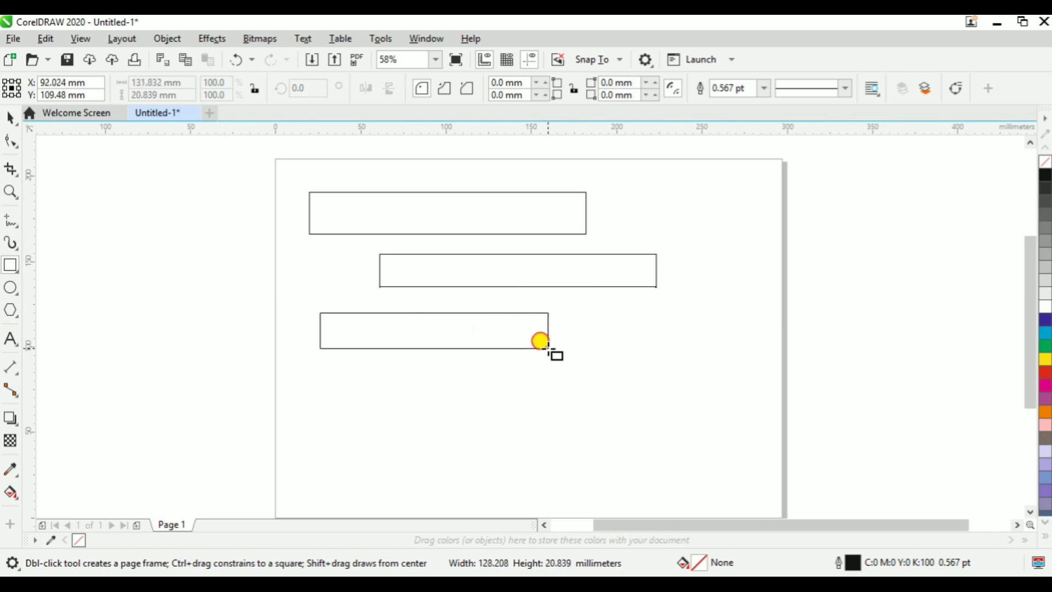
Draw two more rectangles below the existing three, about 175 × 19 mm and 86 × 28 mm.
mouse_move(435, 372)
mouse_down()
mouse_move(734, 384)
mouse_move(734, 404)
mouse_up()
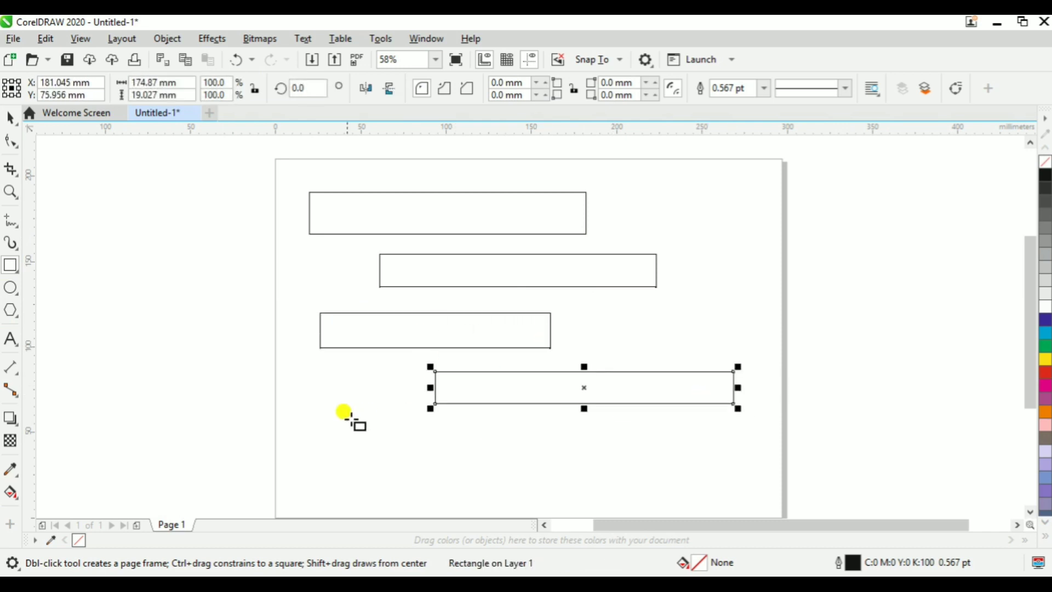
drag(560, 431, 707, 479)
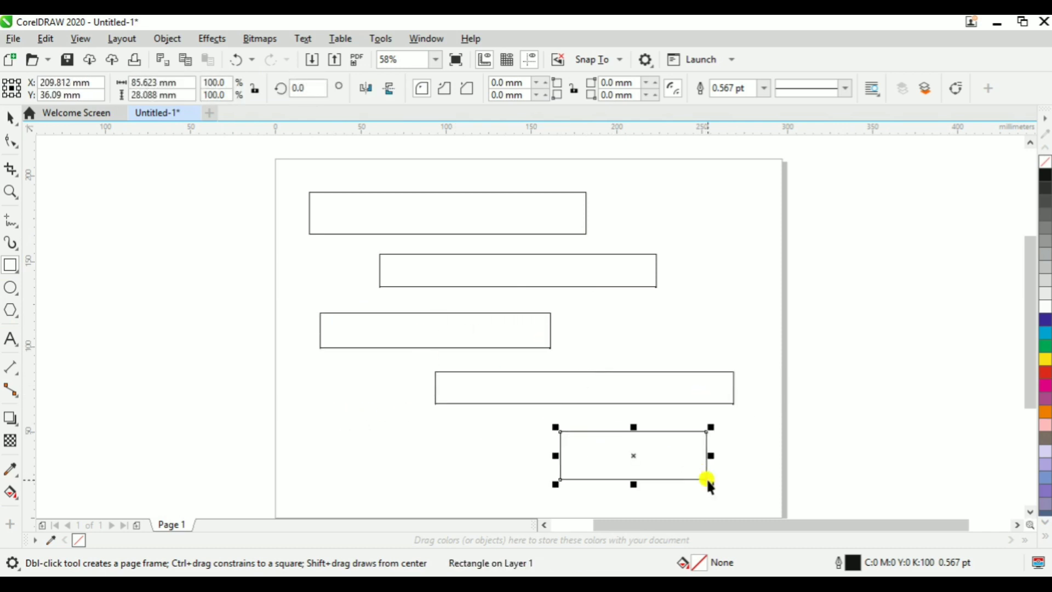
key(space)
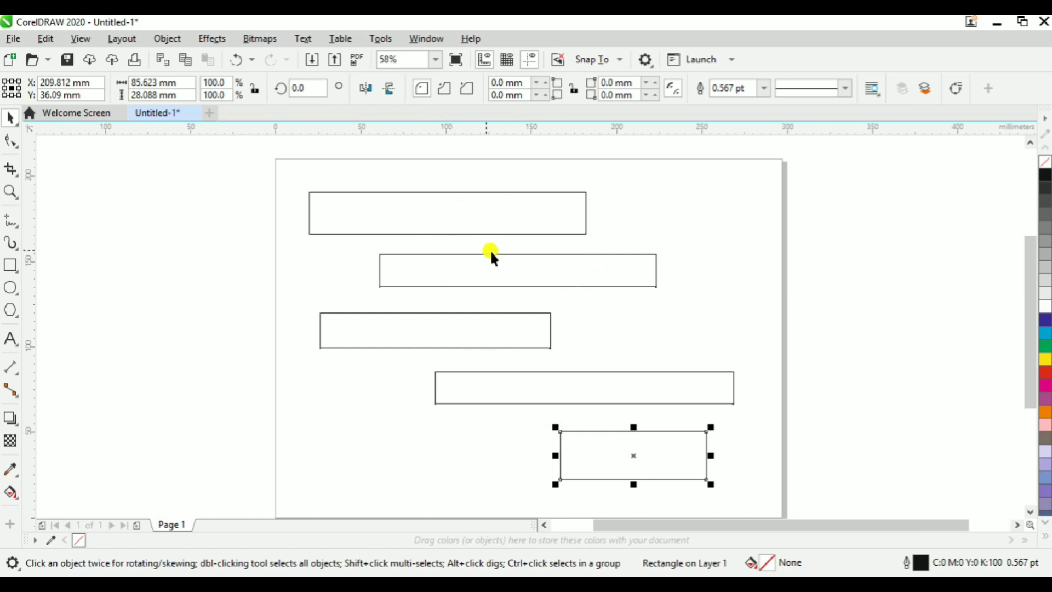
Open the full Align and Distribute settings.
click(445, 222)
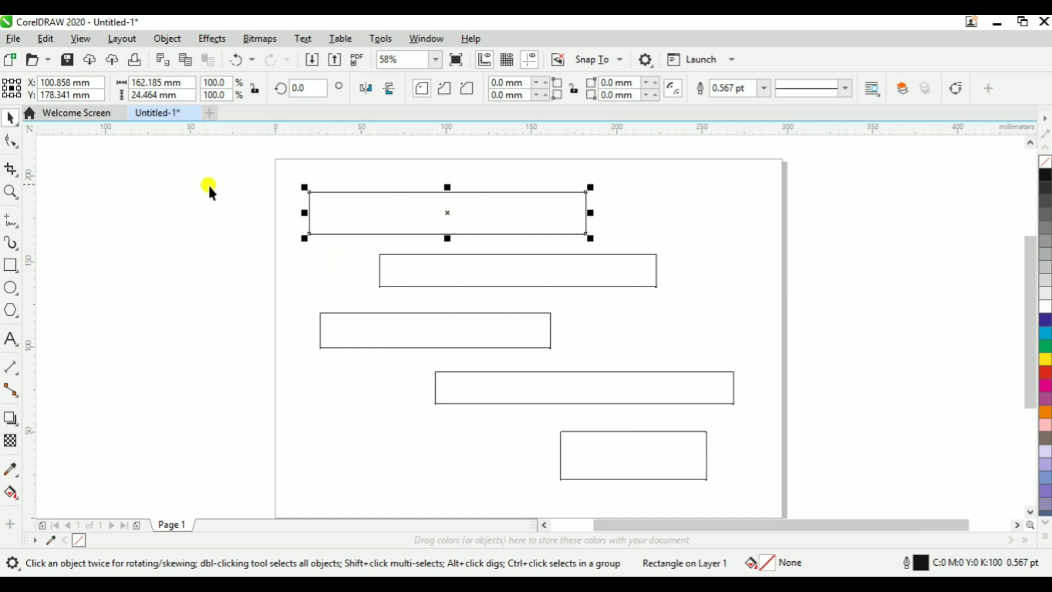
drag(286, 166, 771, 476)
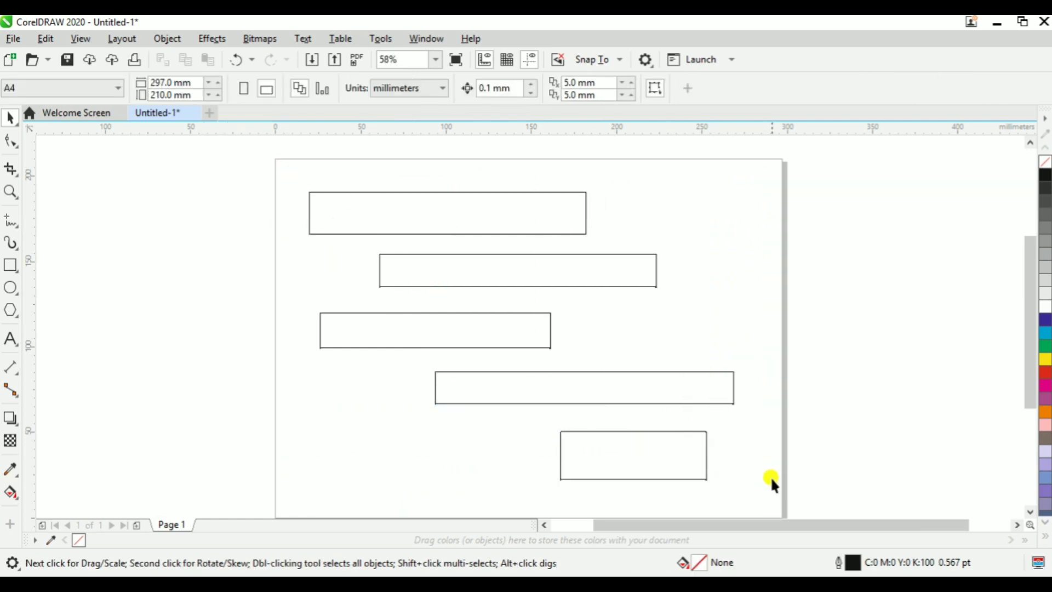
click(169, 39)
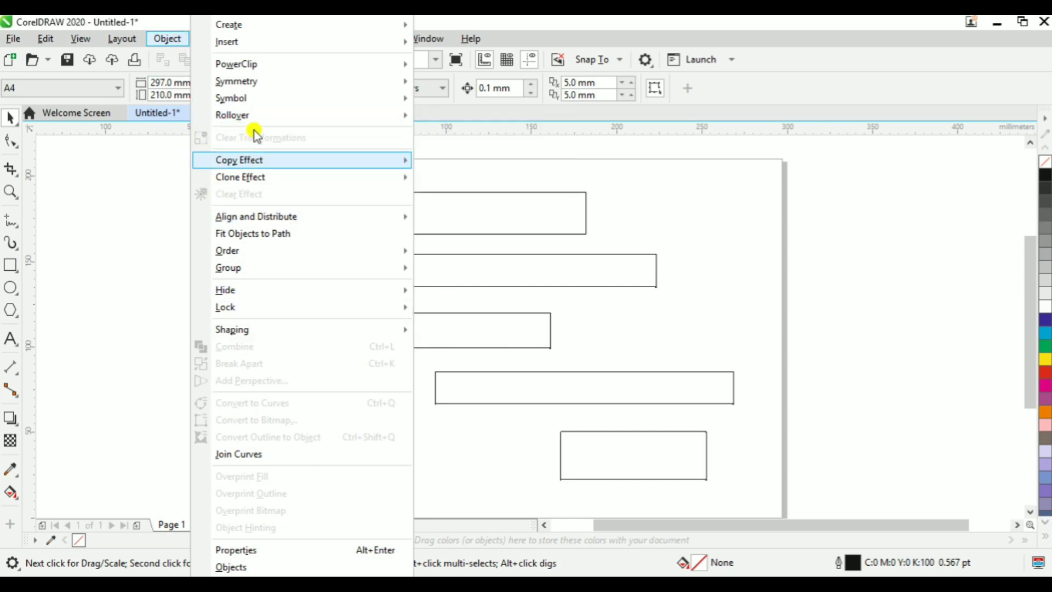
mouse_move(282, 216)
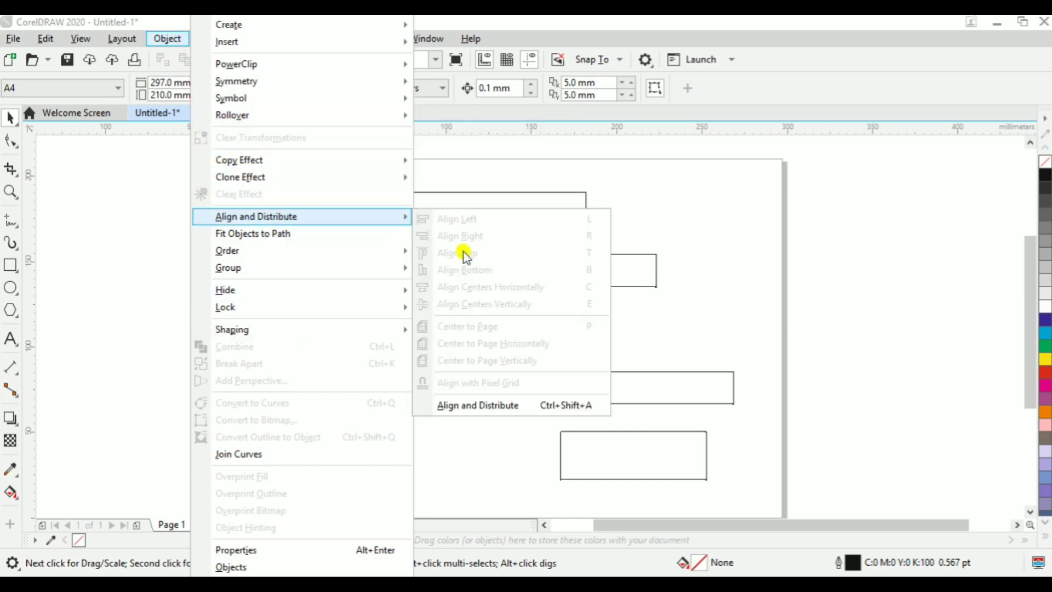
click(501, 407)
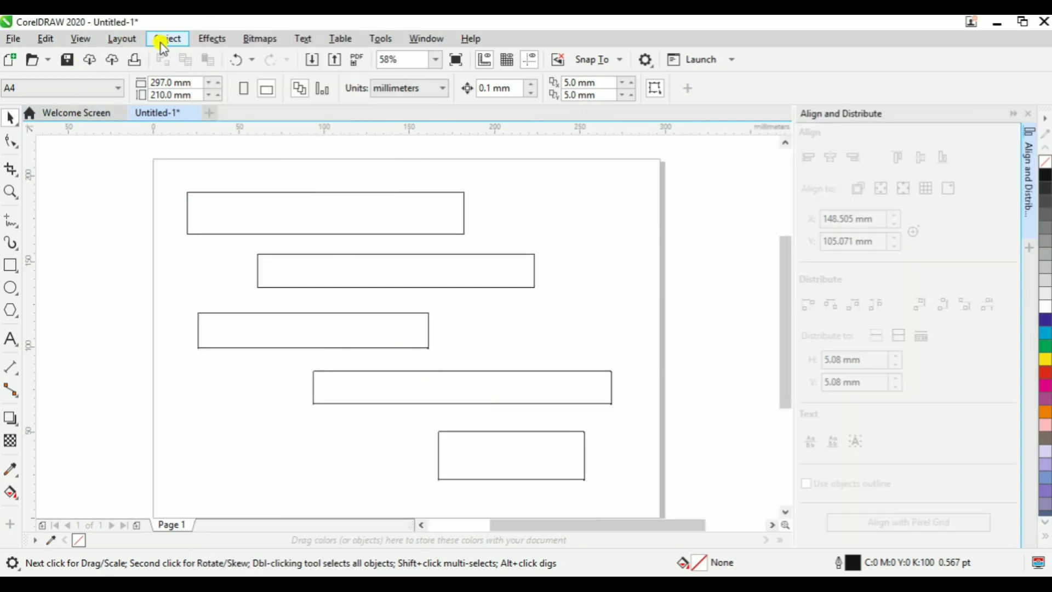
Demonstrate selecting the five rectangles one by one from the top one down, clearing the selection each time.
click(354, 200)
shift+click(488, 273)
shift+click(384, 339)
shift+click(469, 400)
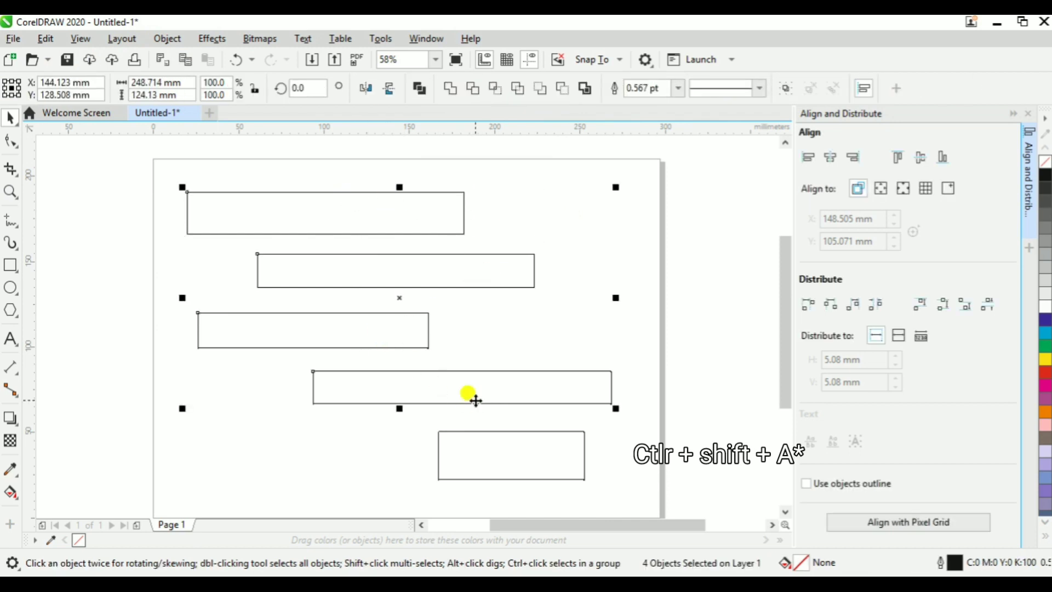
shift+click(540, 446)
click(489, 221)
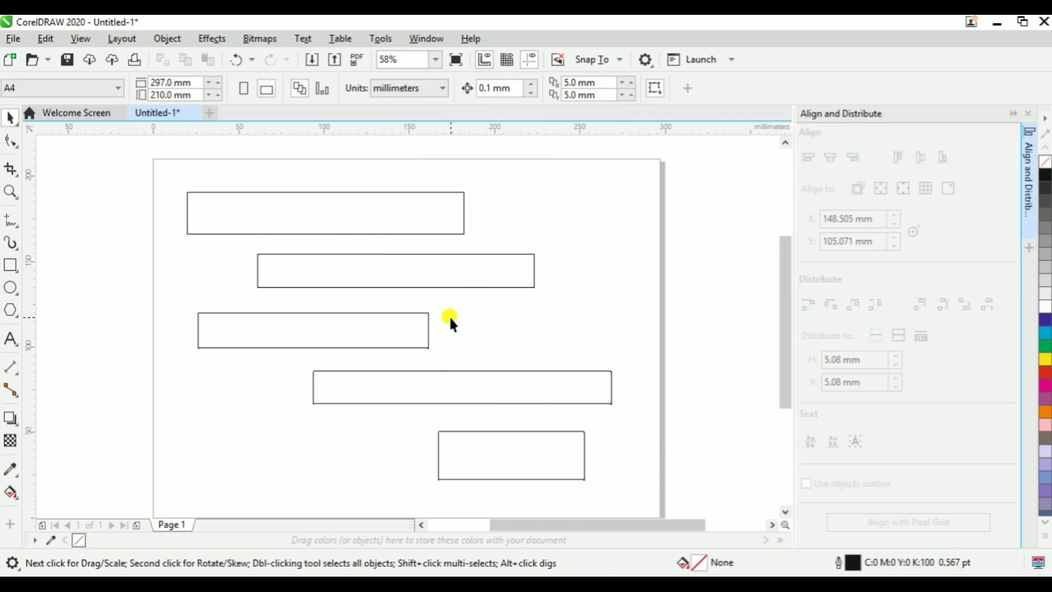
click(409, 194)
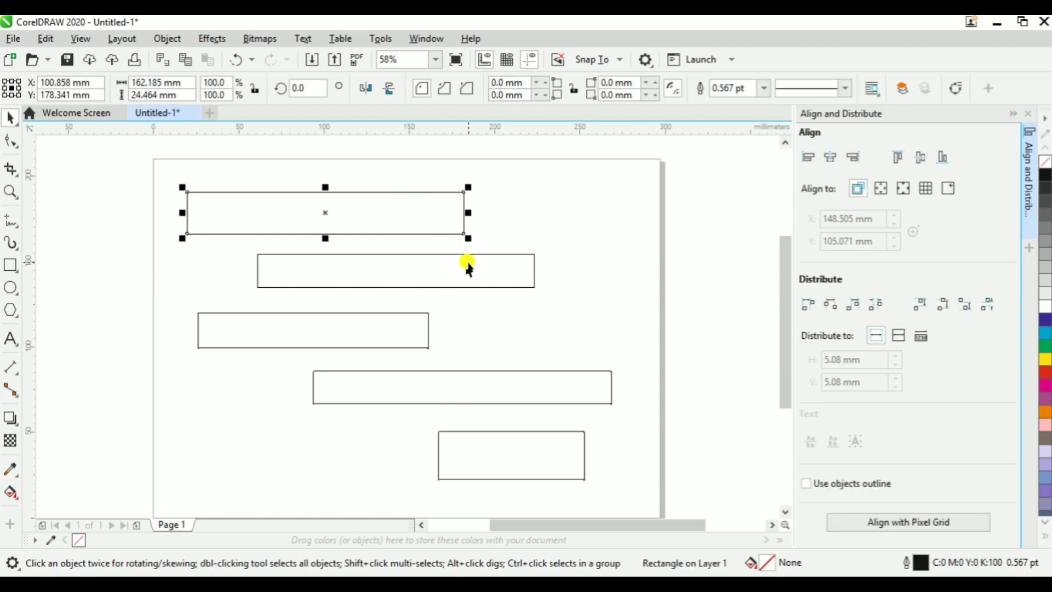
shift+click(468, 262)
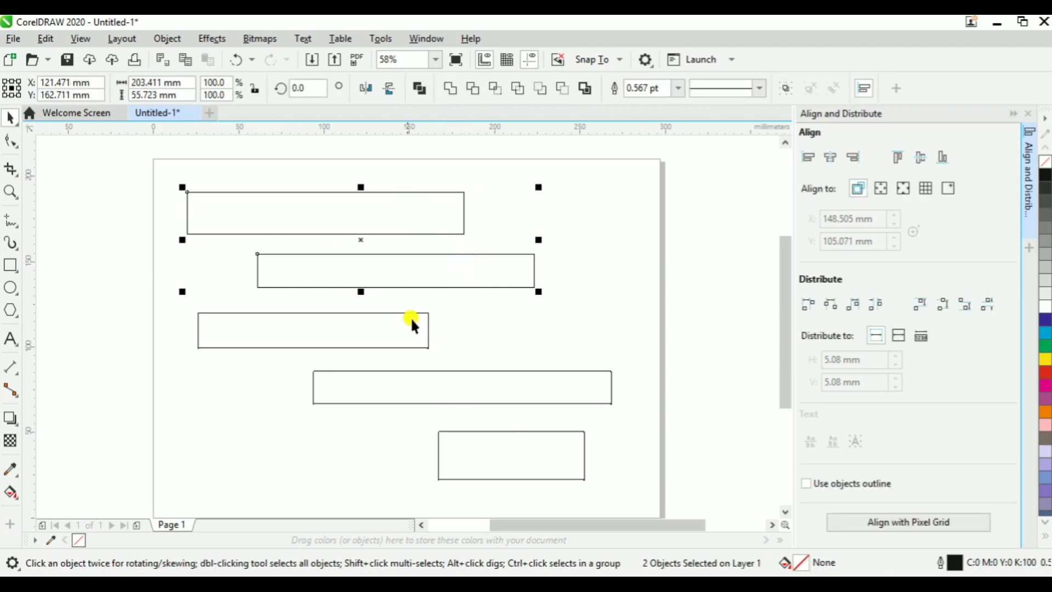
shift+click(391, 337)
shift+click(507, 406)
shift+click(529, 432)
click(643, 379)
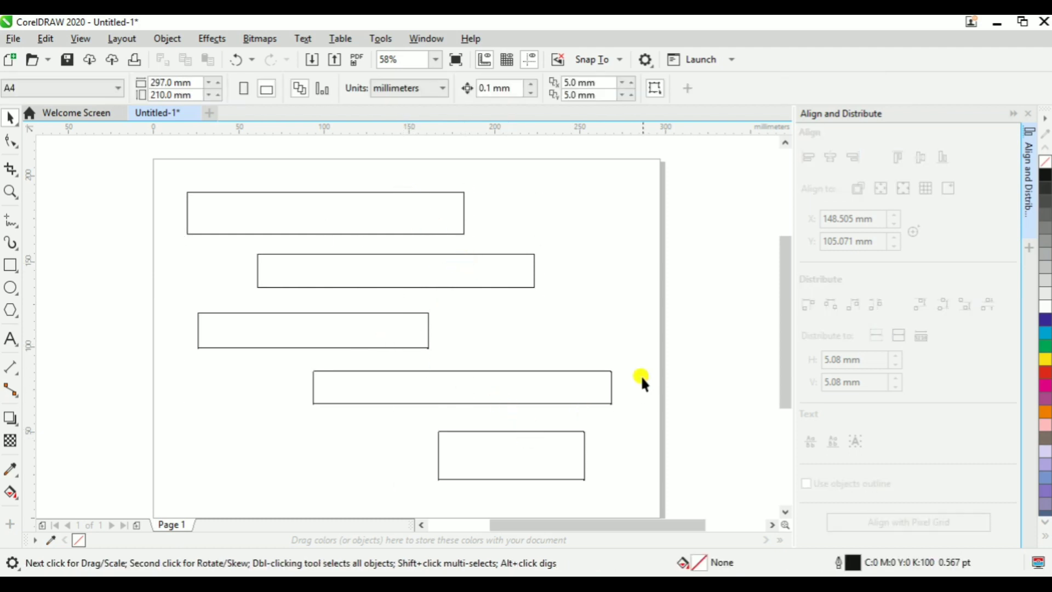
Select all five rectangles and try aligning them by their left edges, horizontal centers and right edges.
key(ctrl+a)
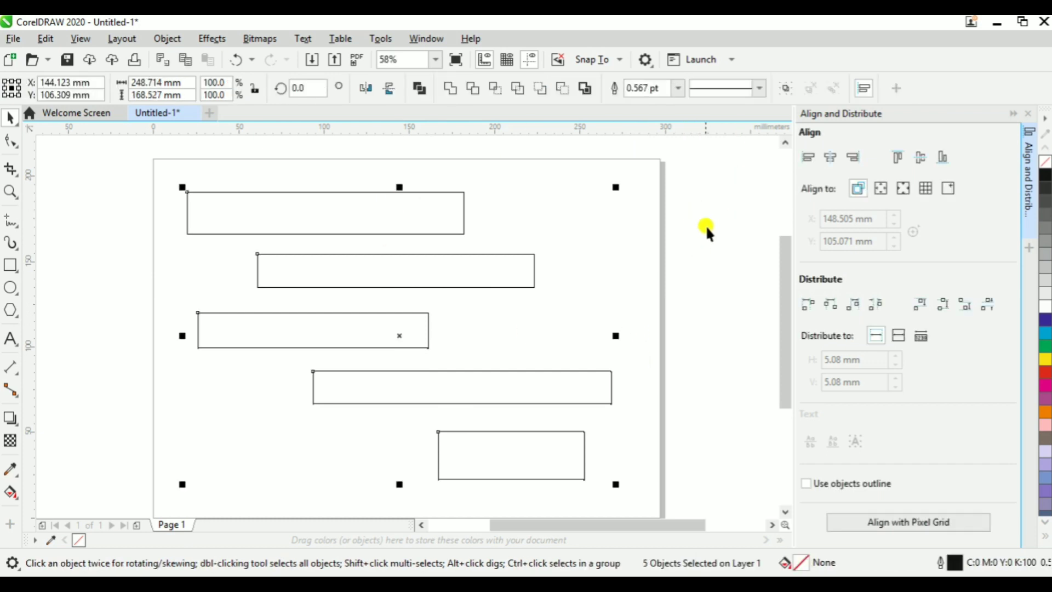
click(809, 159)
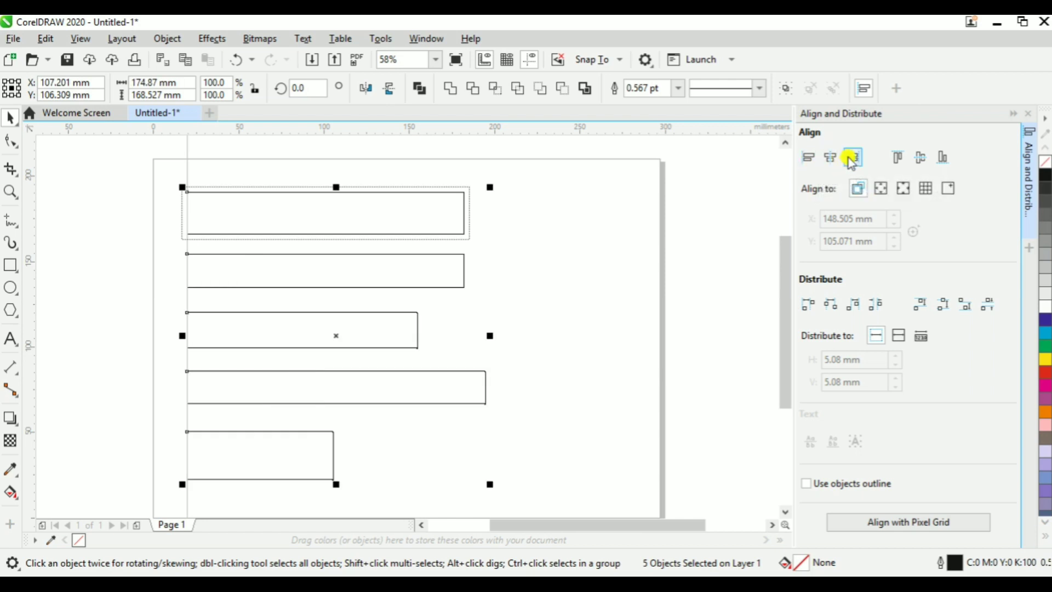
click(832, 159)
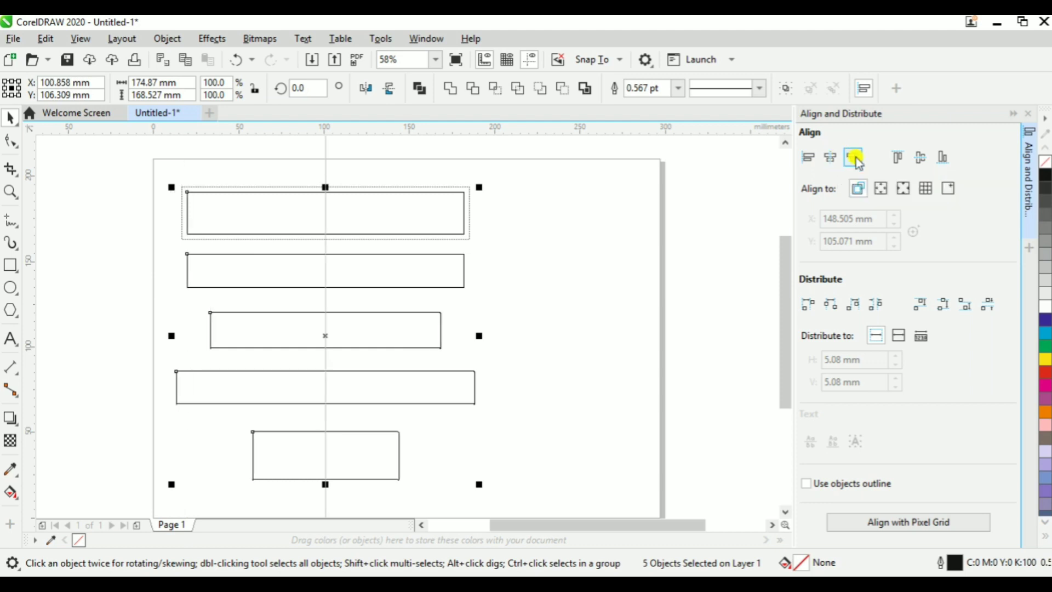
click(855, 159)
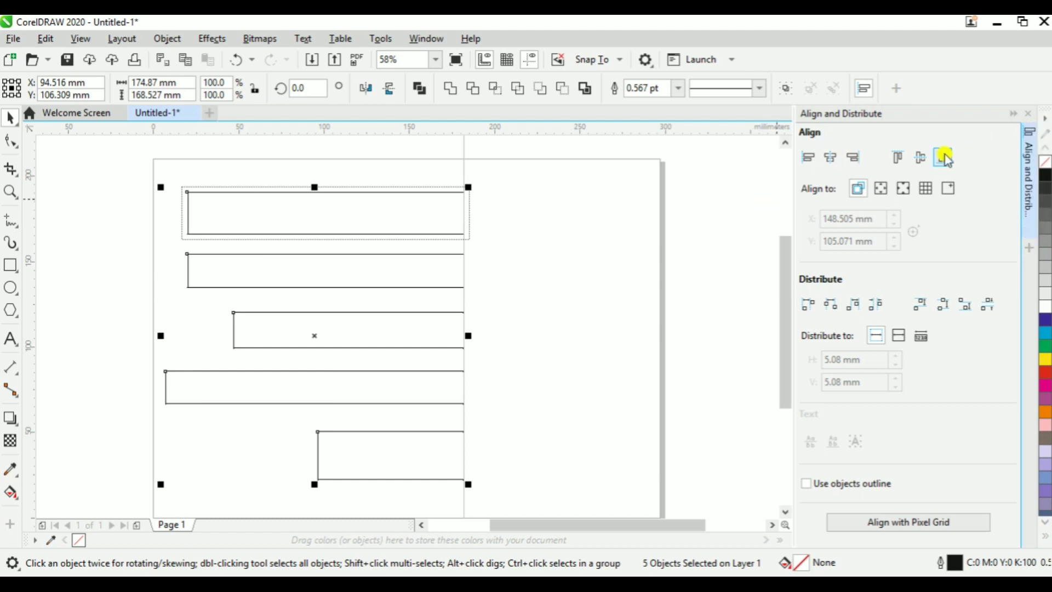
Try aligning the selected rectangles by their top edges, vertical centers and bottom edges, and clear the selection.
click(906, 162)
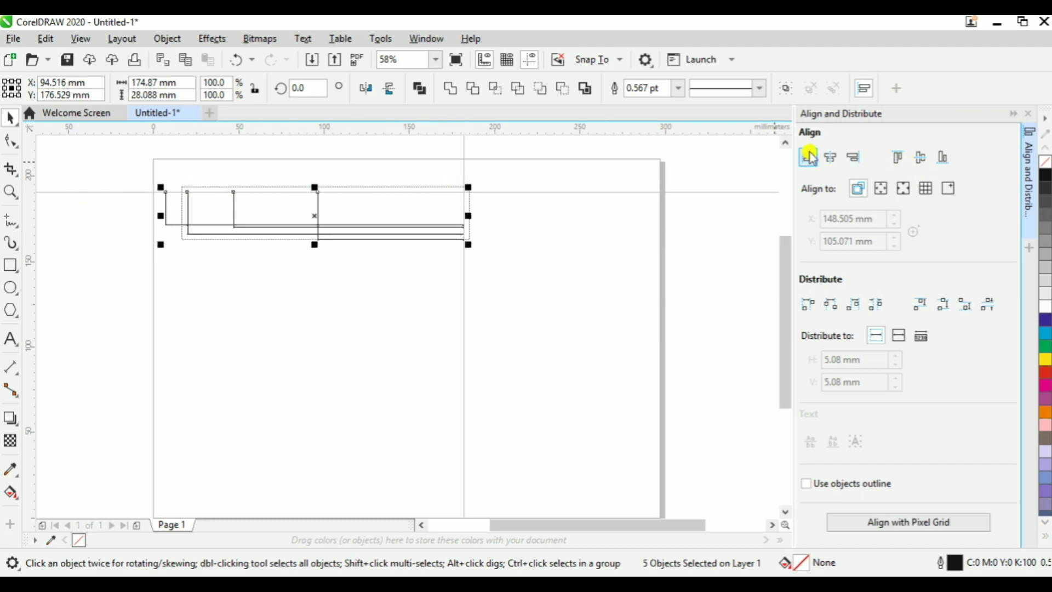
click(922, 160)
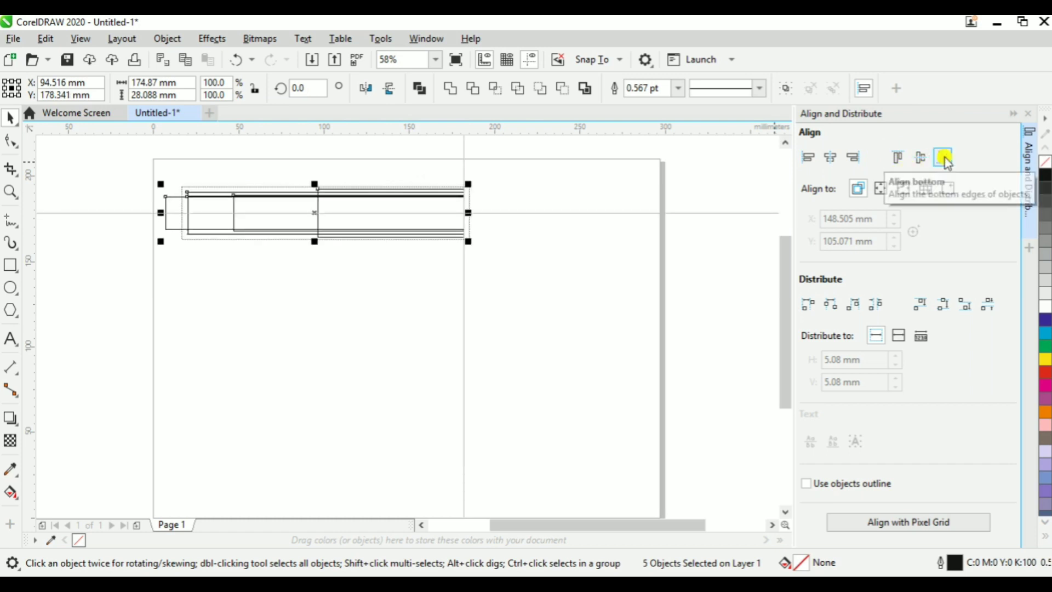
click(947, 162)
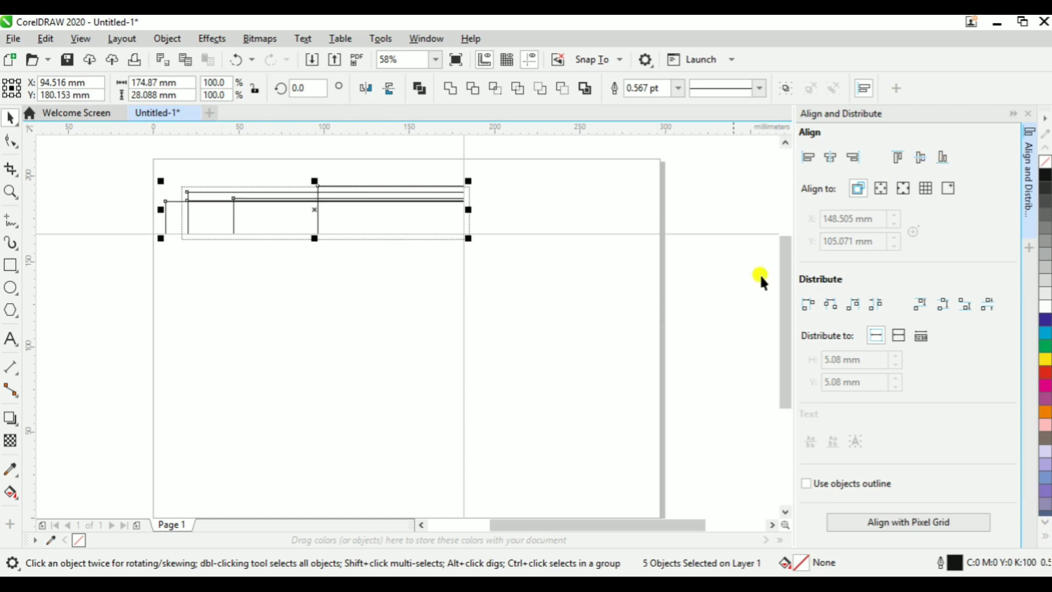
click(679, 301)
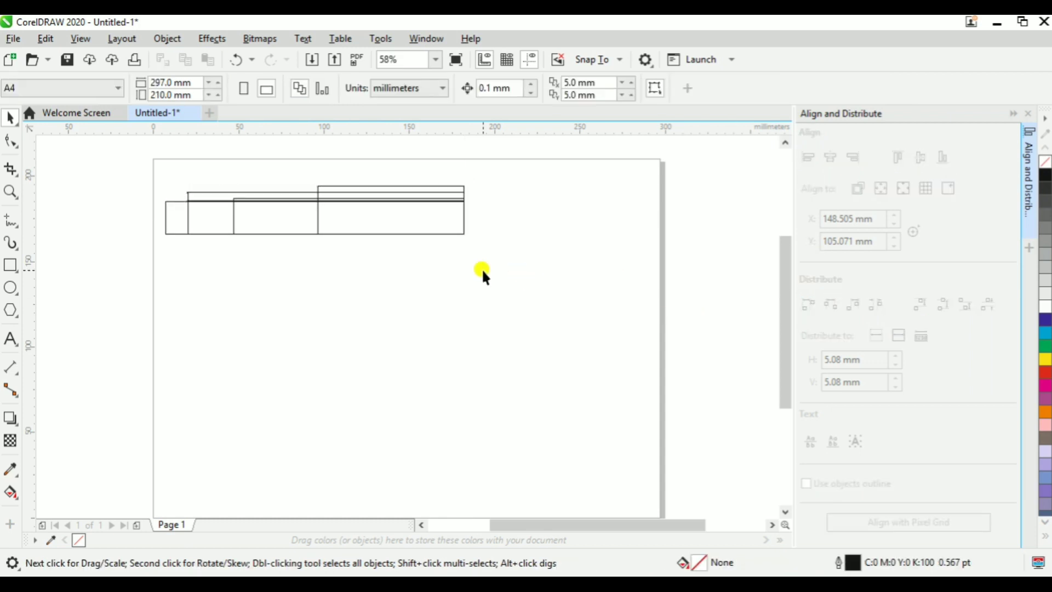
Undo all the alignments to restore the staggered layout of the five rectangles, and deselect them.
key(ctrl+z)
key(ctrl+z)
key(ctrl+z)
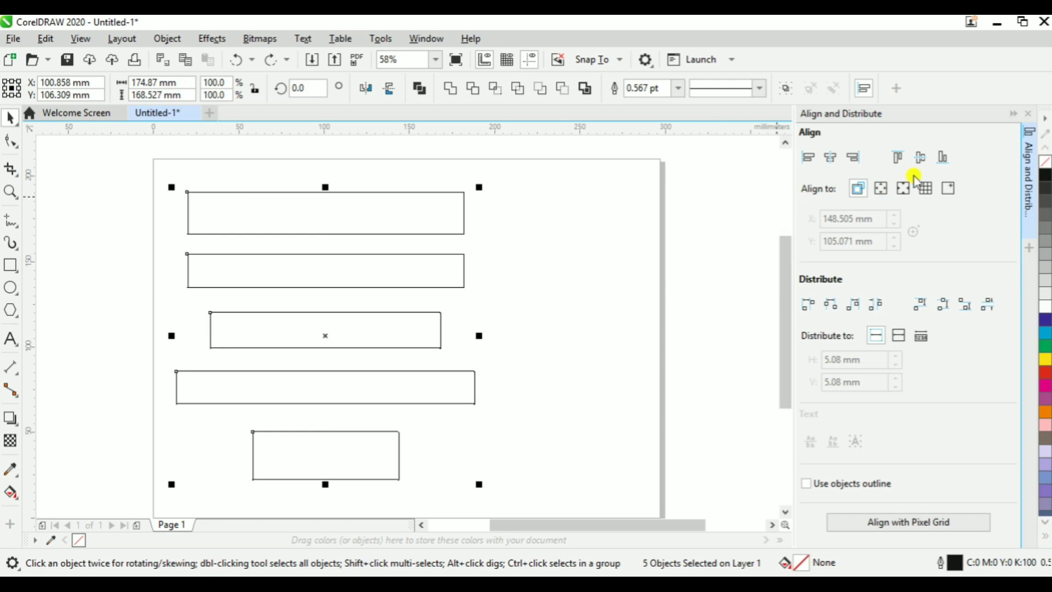
click(591, 284)
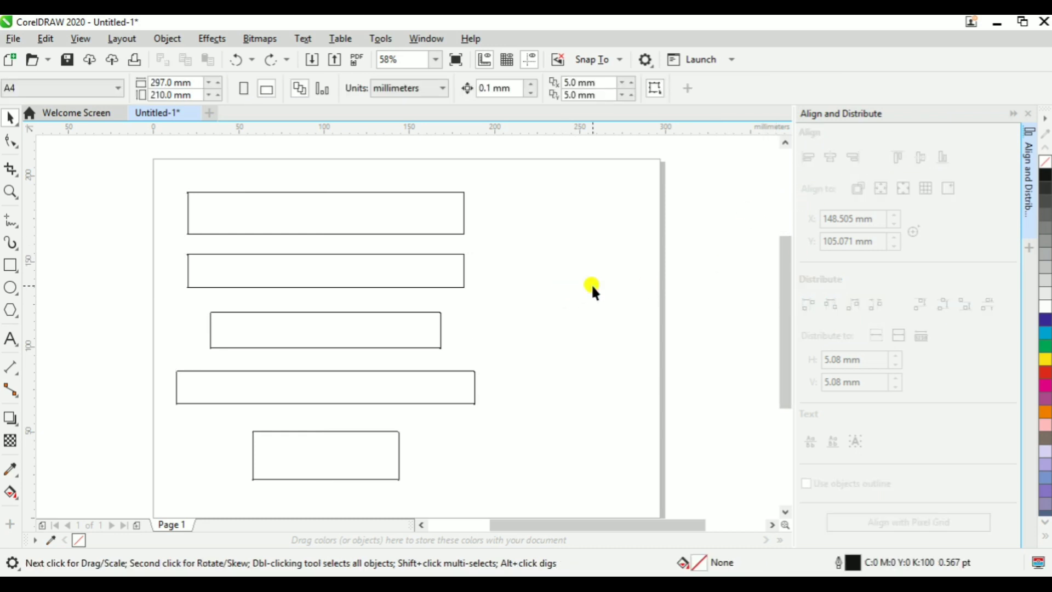
key(ctrl+z)
key(ctrl+z)
click(583, 294)
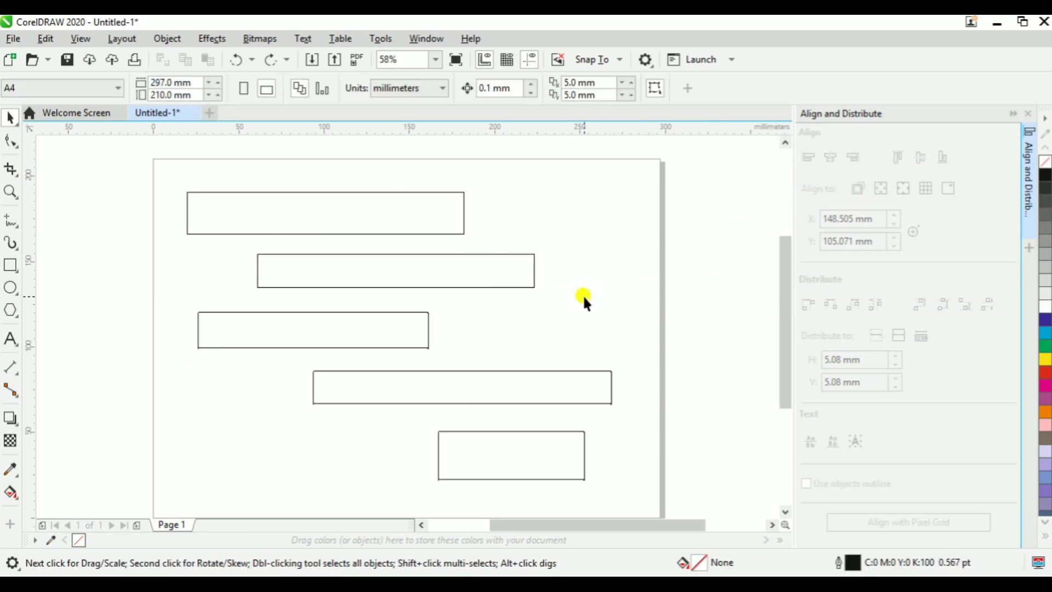
Select all five rectangles and try left, right, top and bottom alignment one after another.
key(ctrl+a)
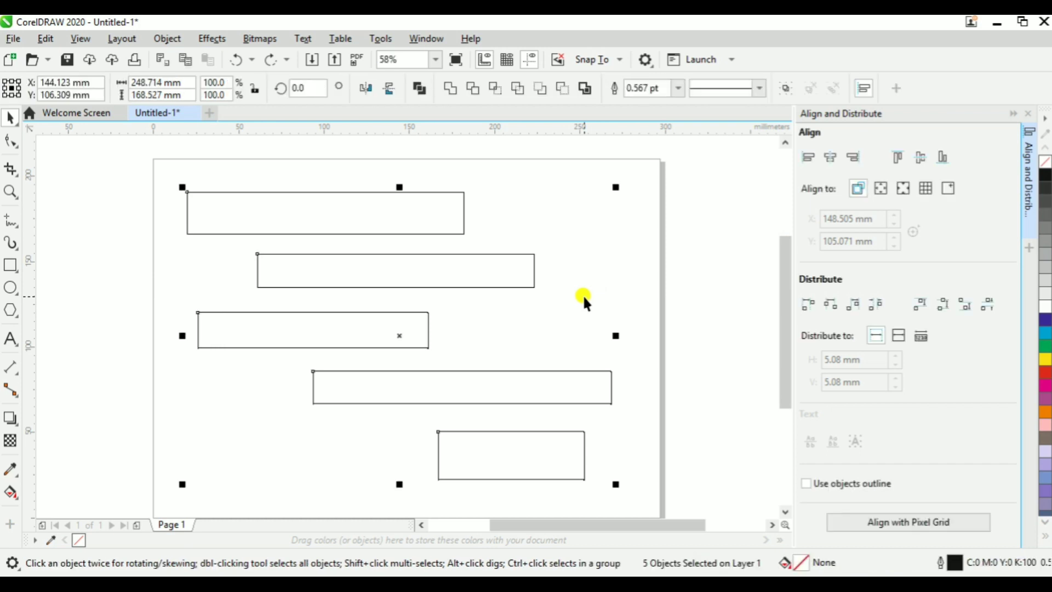
key(l)
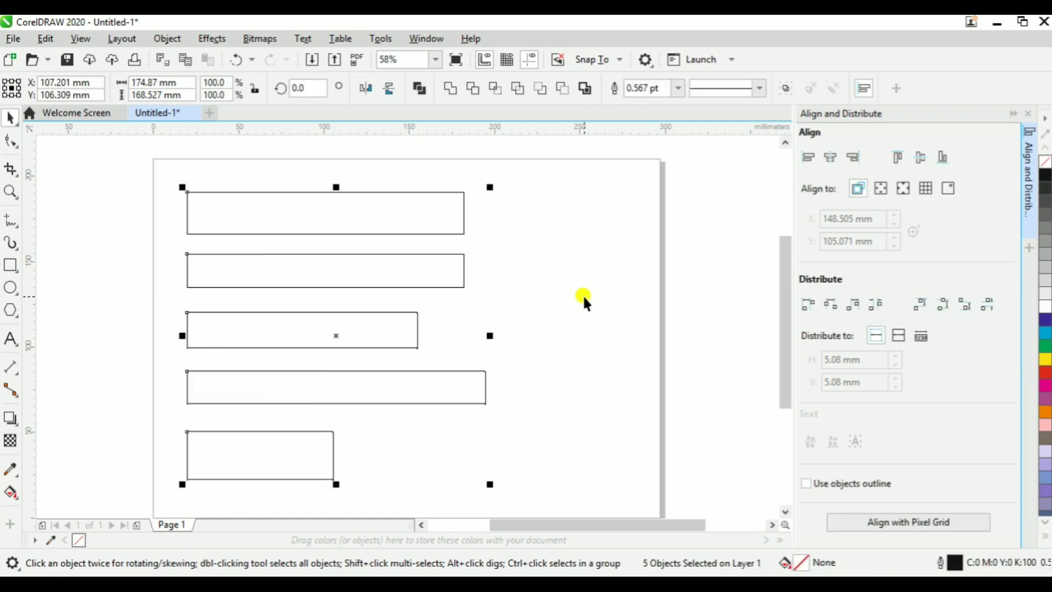
key(r)
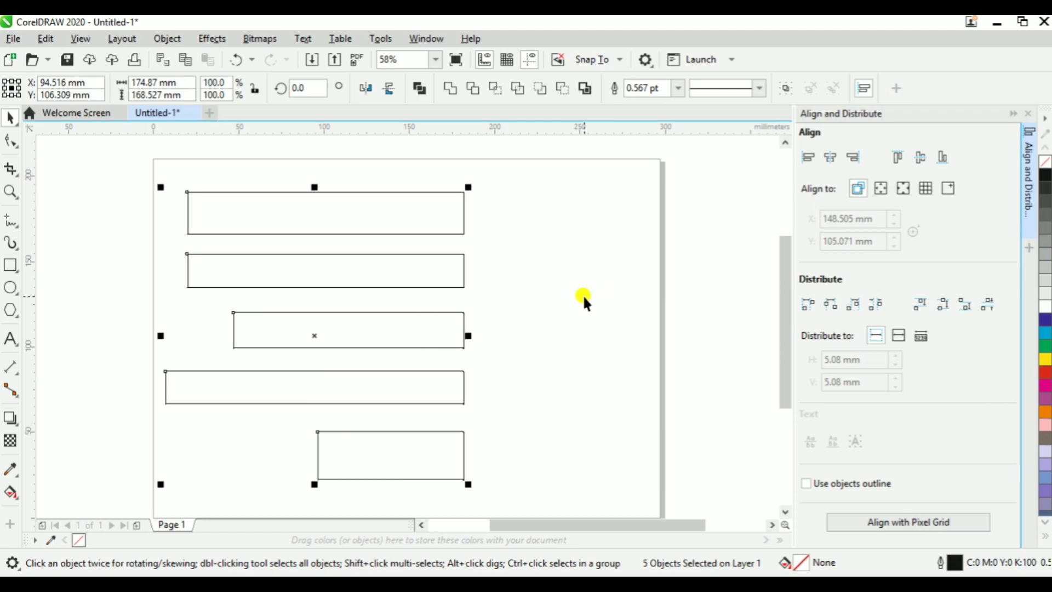
key(t)
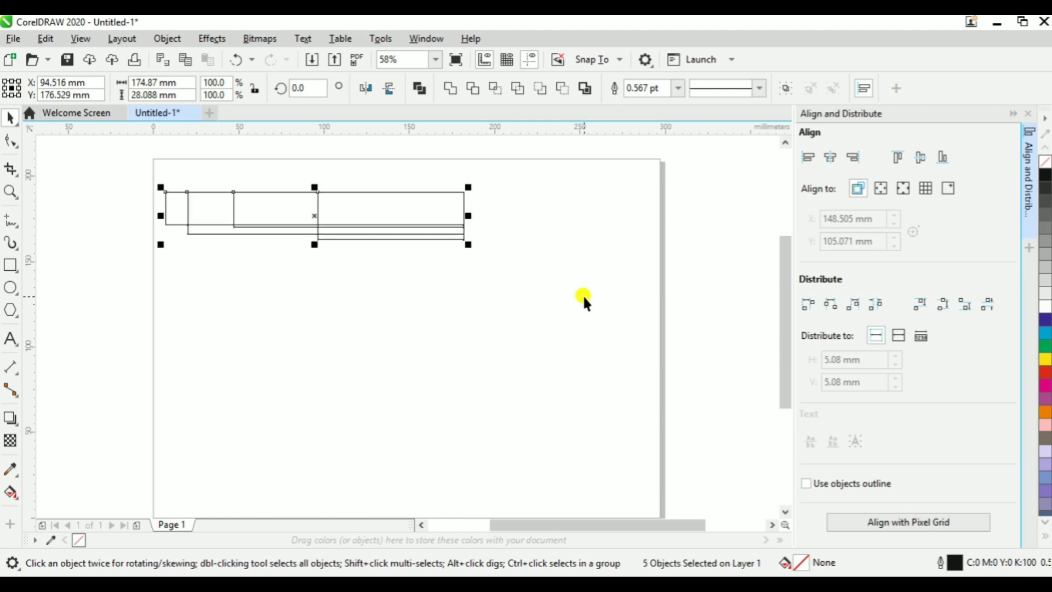
key(b)
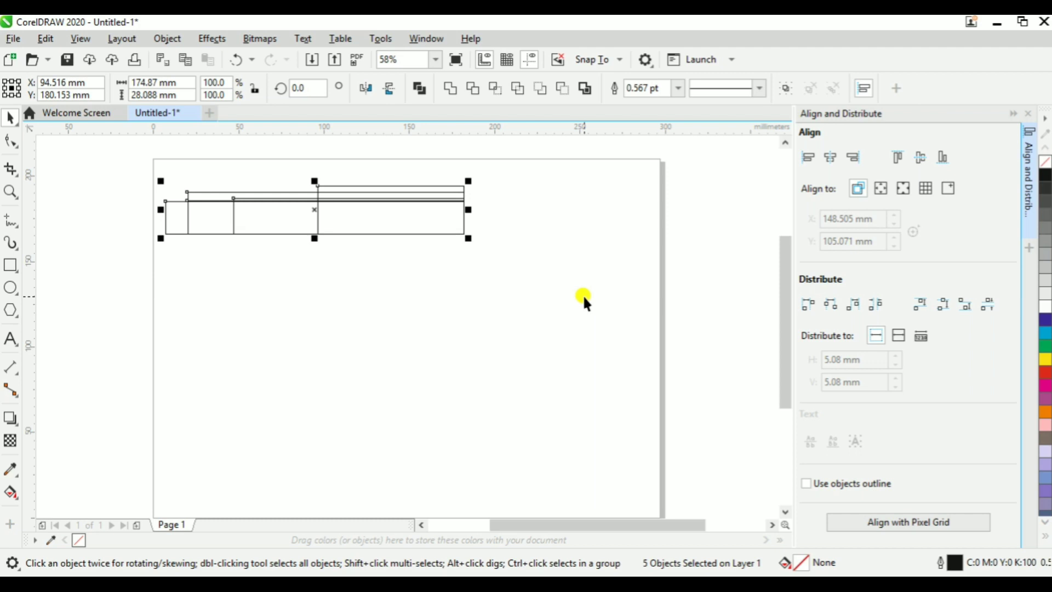
Undo the left, right, top and bottom alignments of the five rectangles.
key(ctrl+z)
key(ctrl+z)
key(ctrl+z)
key(ctrl+z)
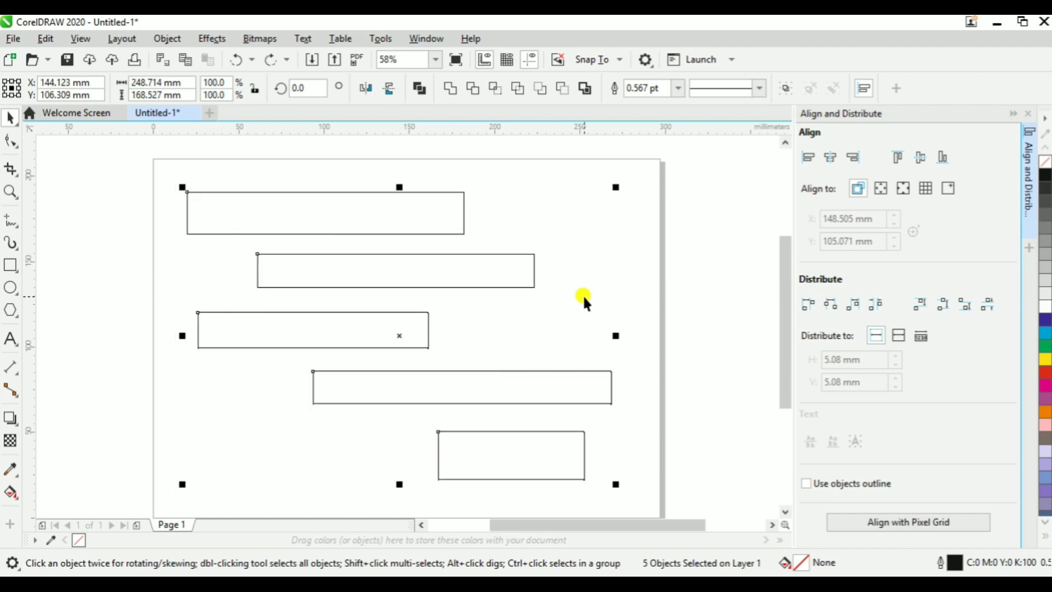
Undo the drawing of the bottom rectangle, and shorten the second rectangle to about 116 mm wide and shift it right.
key(ctrl+z)
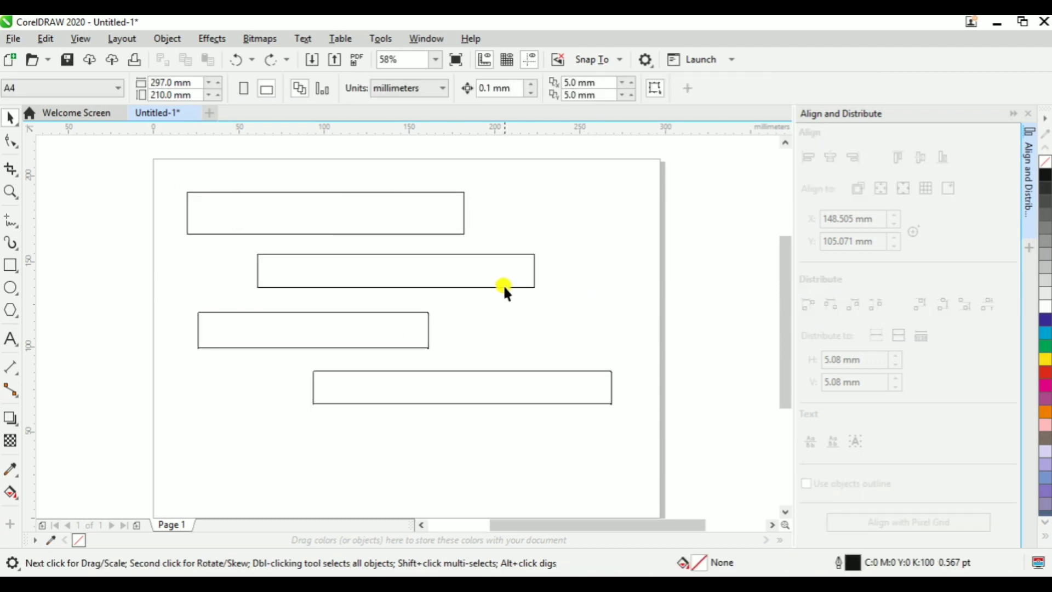
click(504, 285)
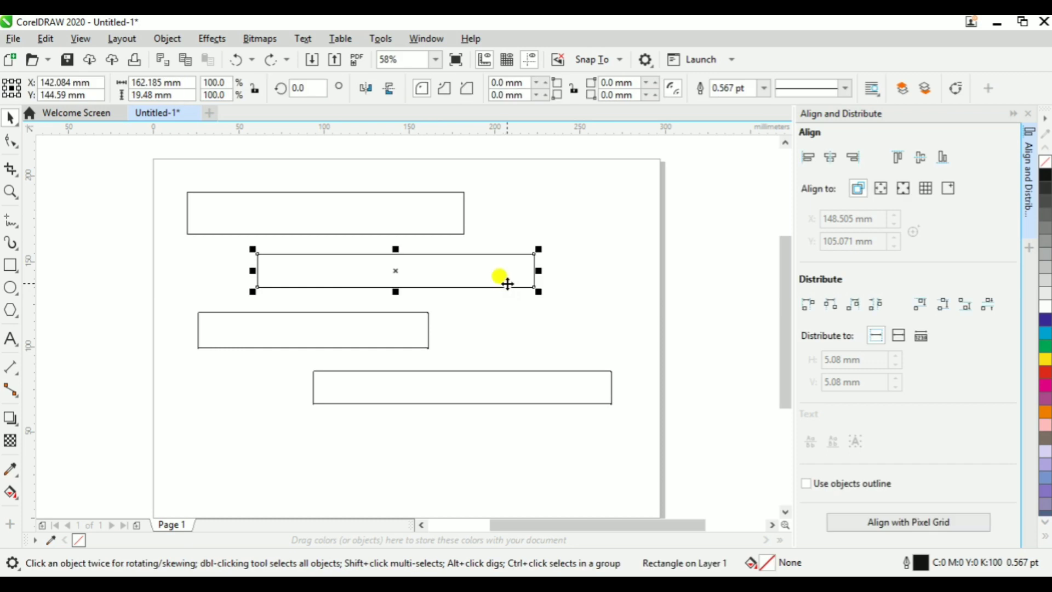
click(593, 285)
click(498, 281)
drag(499, 281, 566, 279)
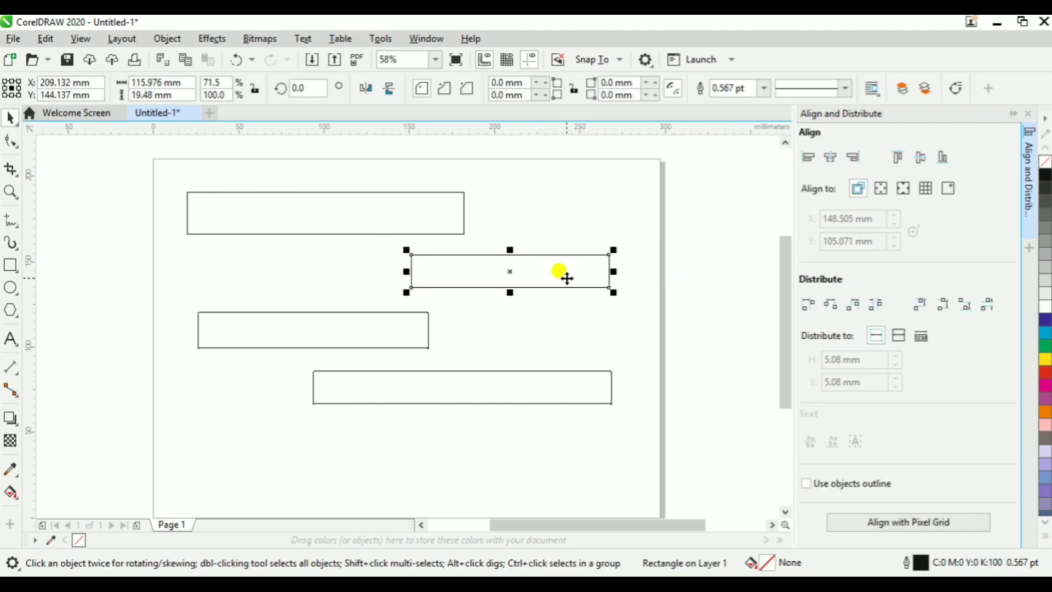
Select the second rectangle, add the top rectangle to the selection, and clear the selection.
click(413, 209)
click(542, 278)
shift+click(411, 209)
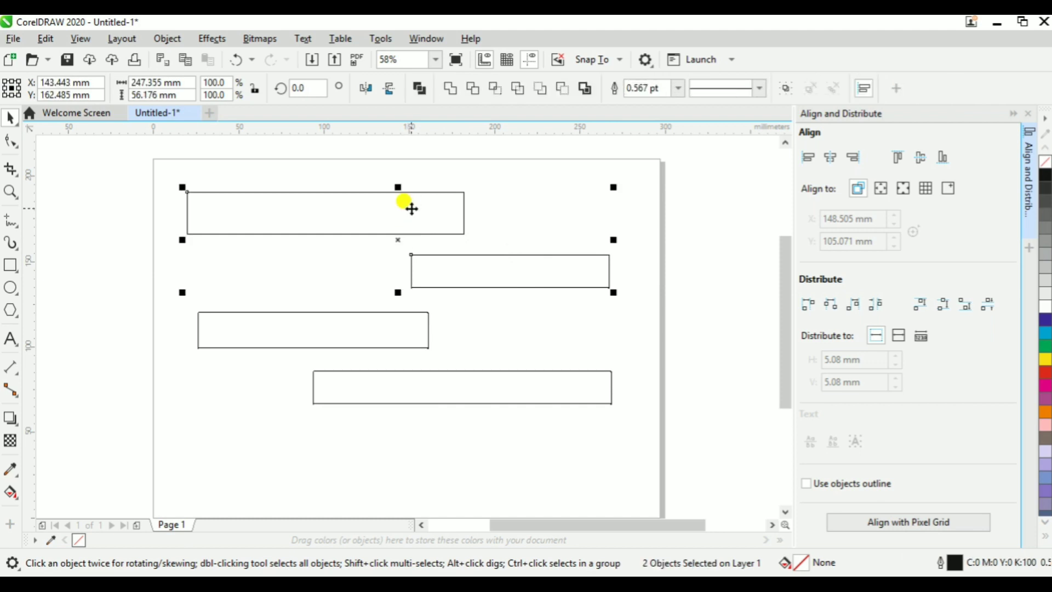
click(560, 308)
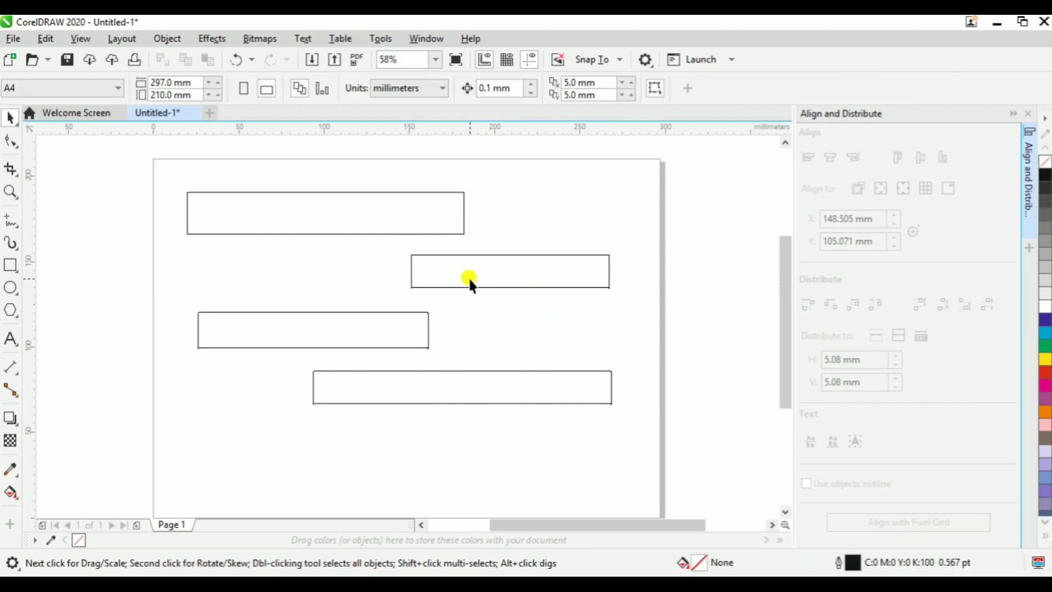
click(551, 268)
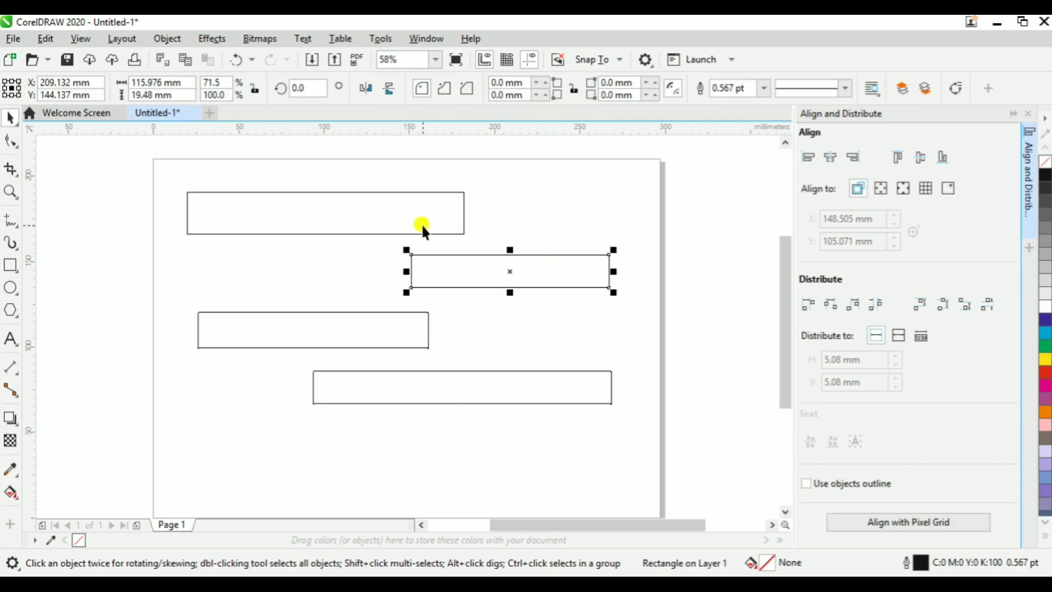
click(543, 311)
click(538, 287)
click(363, 208)
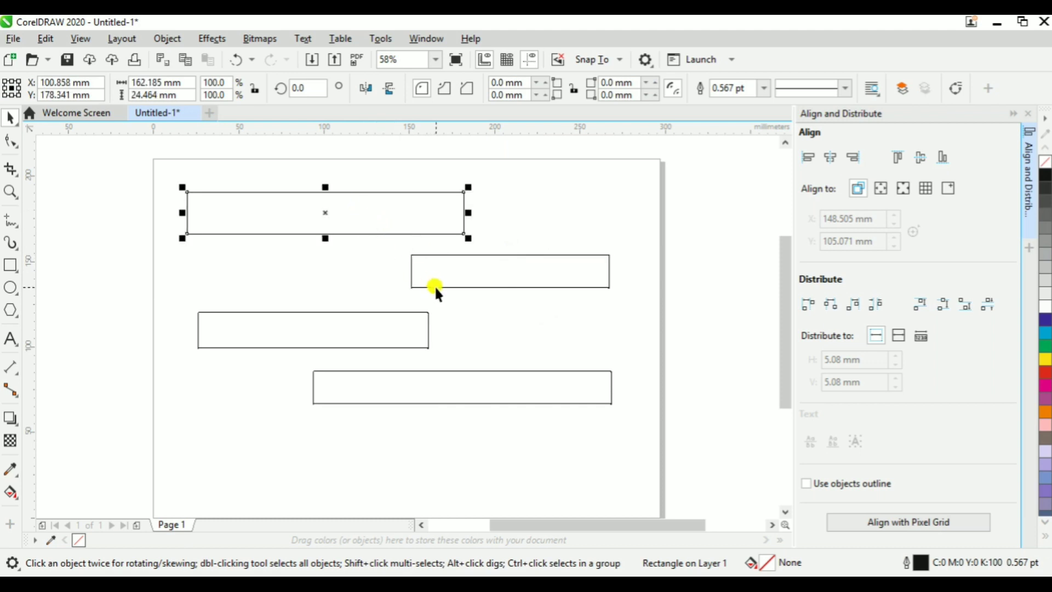
click(572, 298)
click(454, 229)
click(512, 277)
click(561, 293)
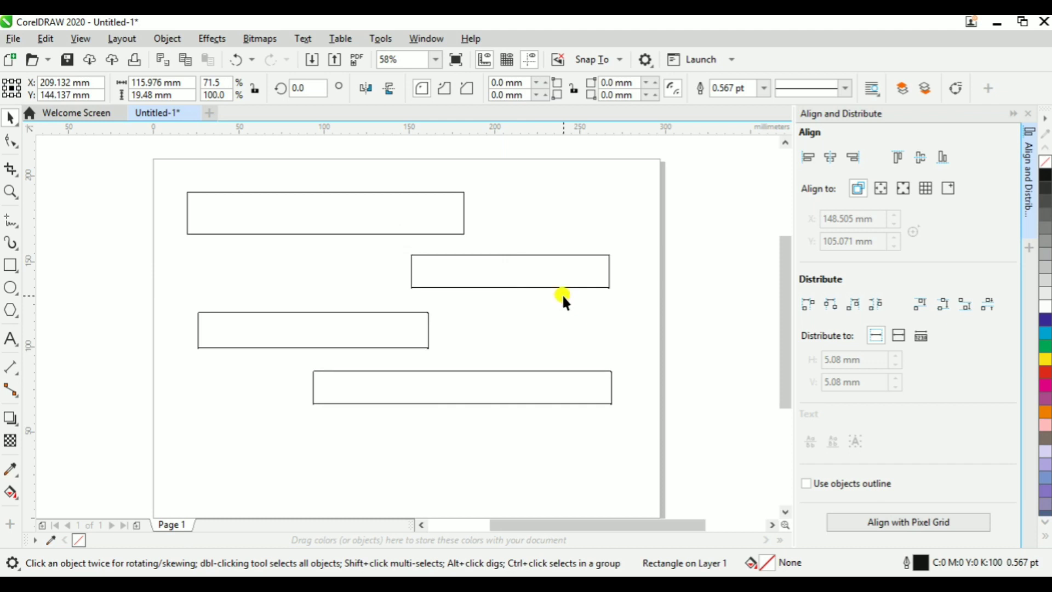
Select the second rectangle and close the Align and Distribute docker.
click(543, 266)
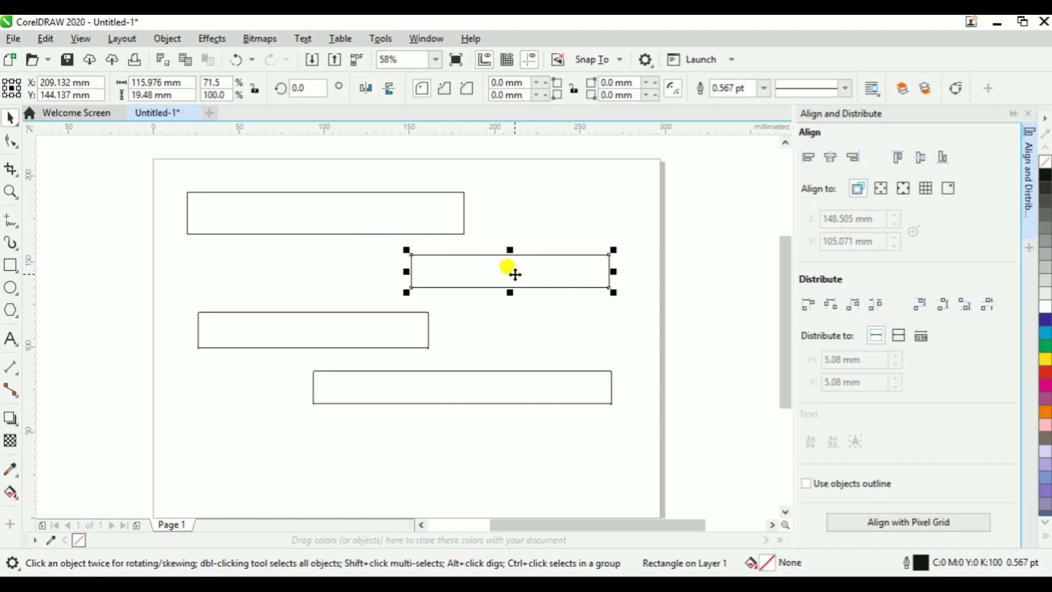
click(557, 319)
click(528, 265)
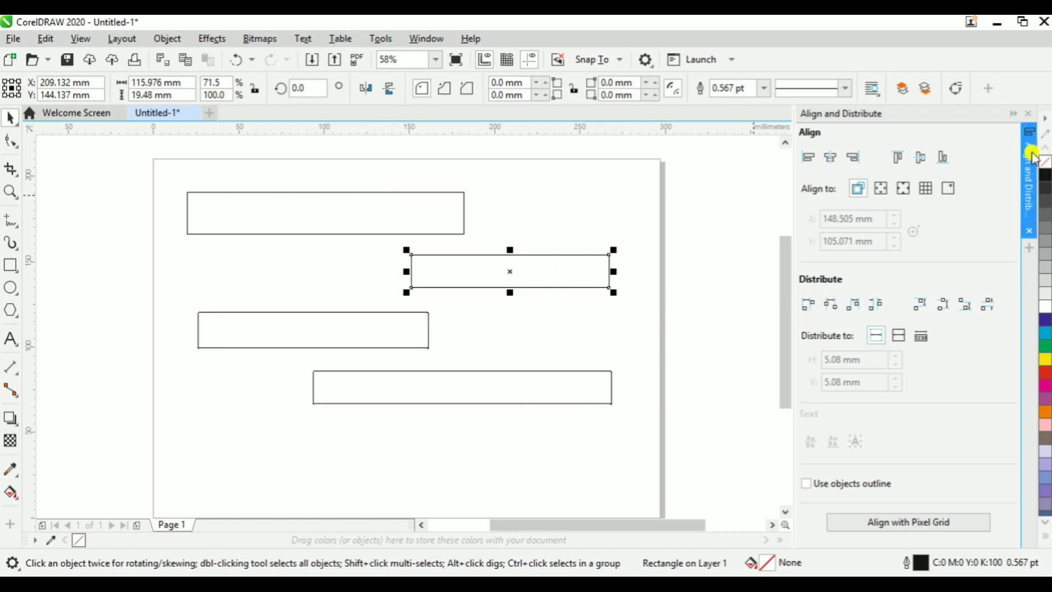
click(1030, 120)
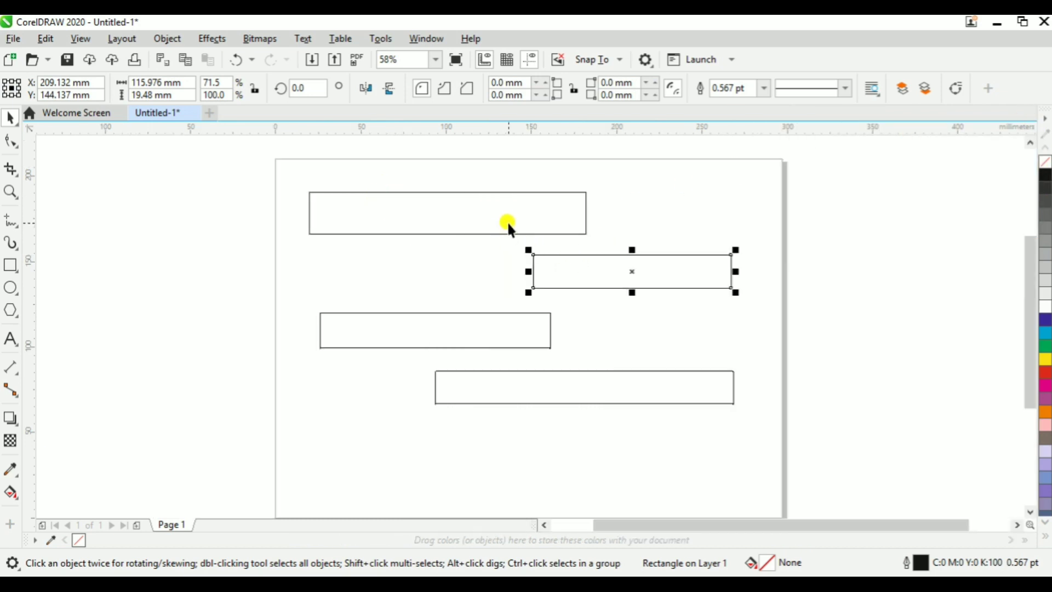
Add the top rectangle to the selection and try centring the second rectangle on it horizontally and vertically.
shift+click(534, 235)
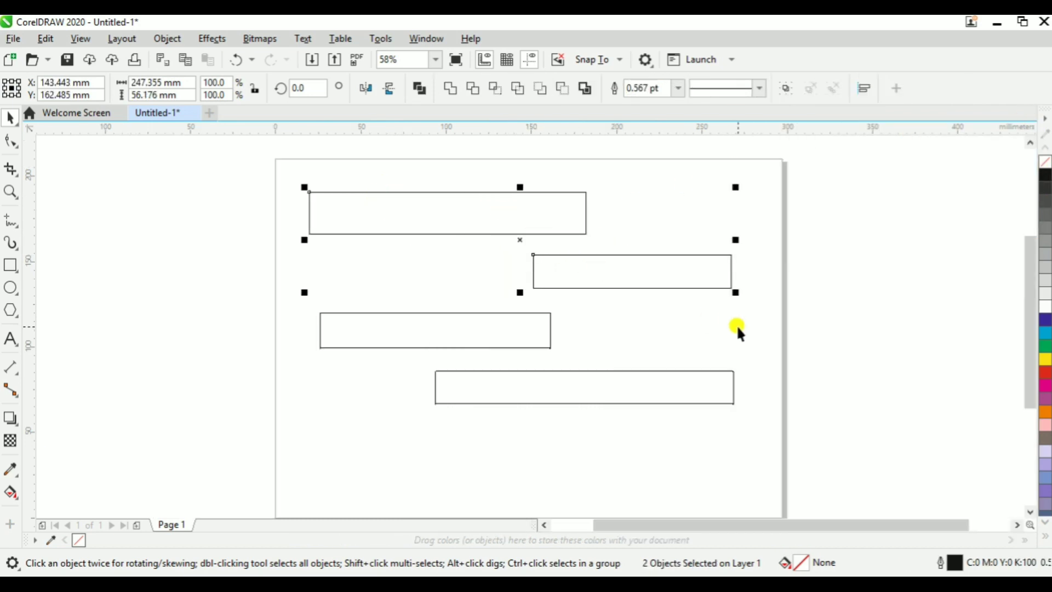
key(c)
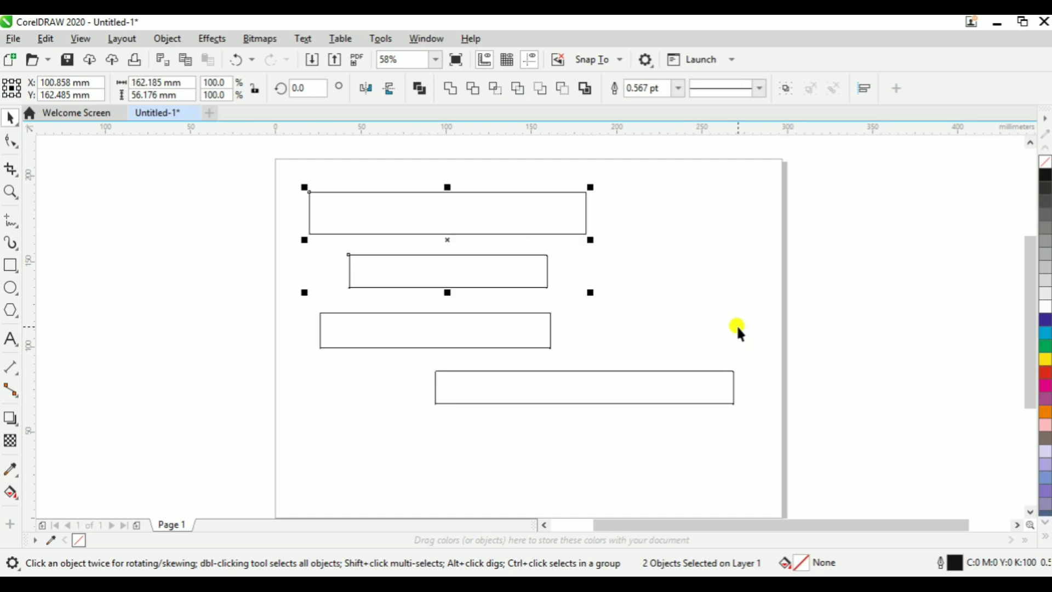
key(e)
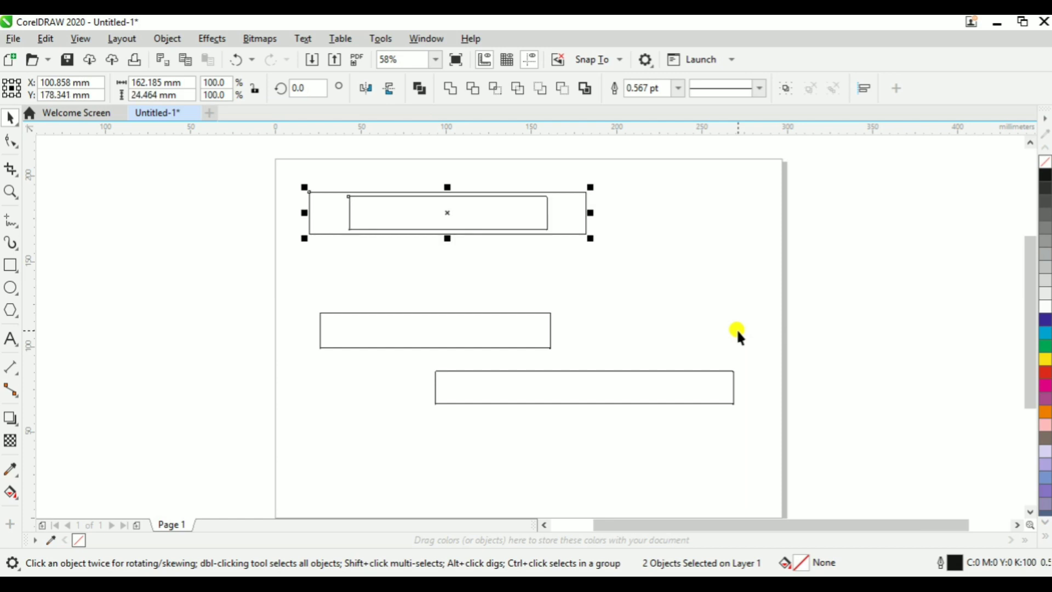
click(737, 327)
Examine how the inner rectangle sits inside the outer one by selecting each in turn.
click(526, 210)
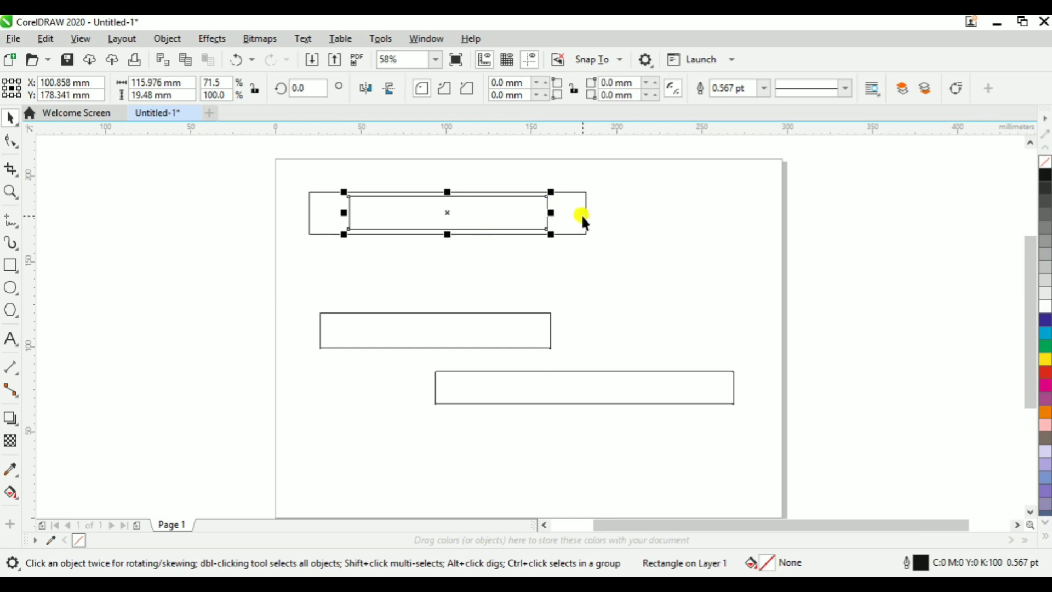
click(584, 216)
click(544, 237)
click(544, 224)
click(574, 221)
click(577, 258)
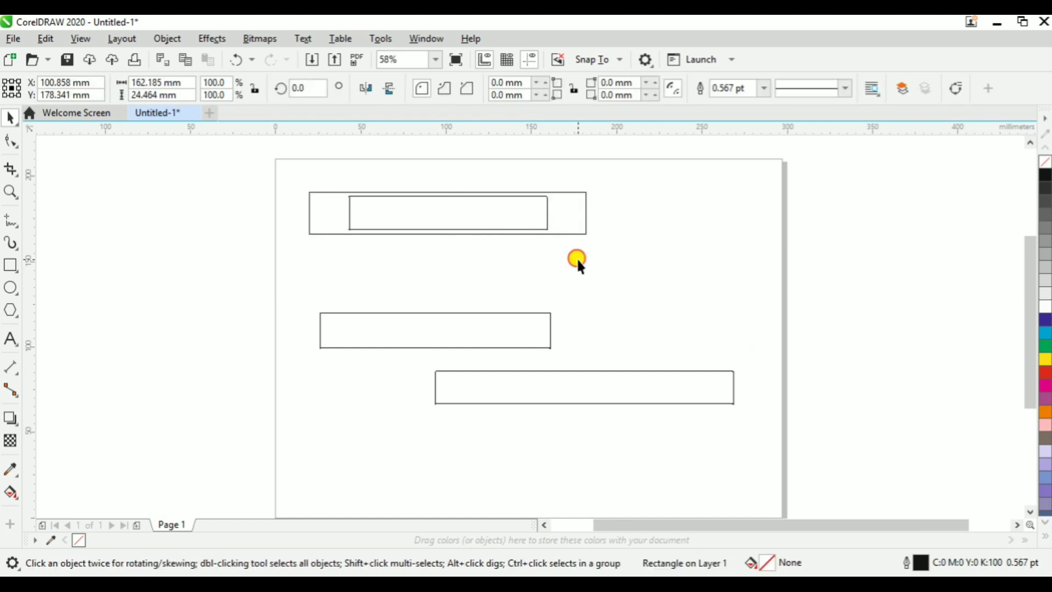
click(533, 221)
click(585, 226)
Undo the two centre alignments of the rectangles and delete all four rectangles from the page.
key(ctrl+z)
key(ctrl+z)
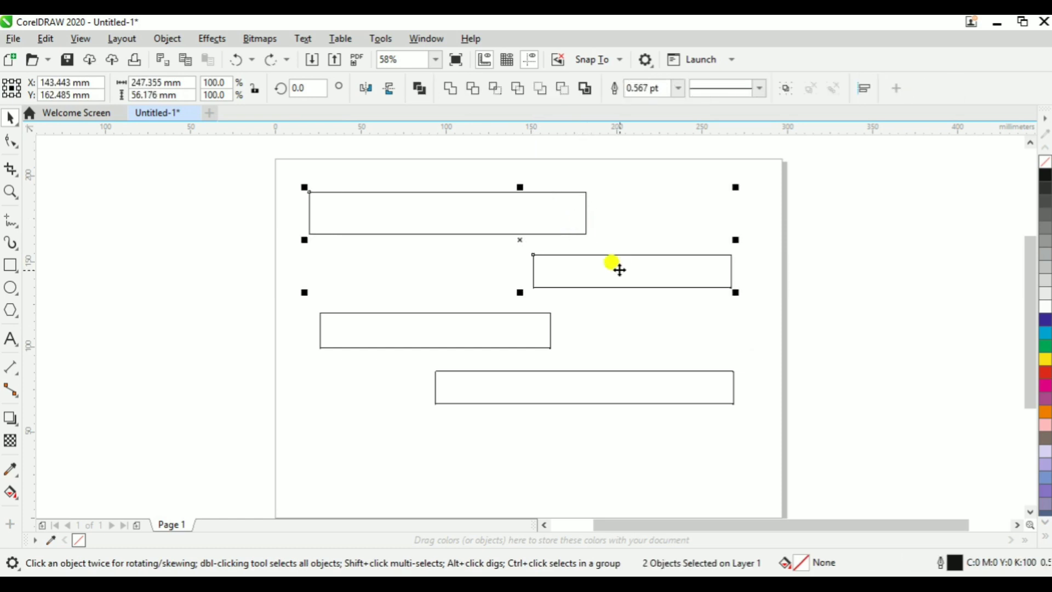
click(616, 305)
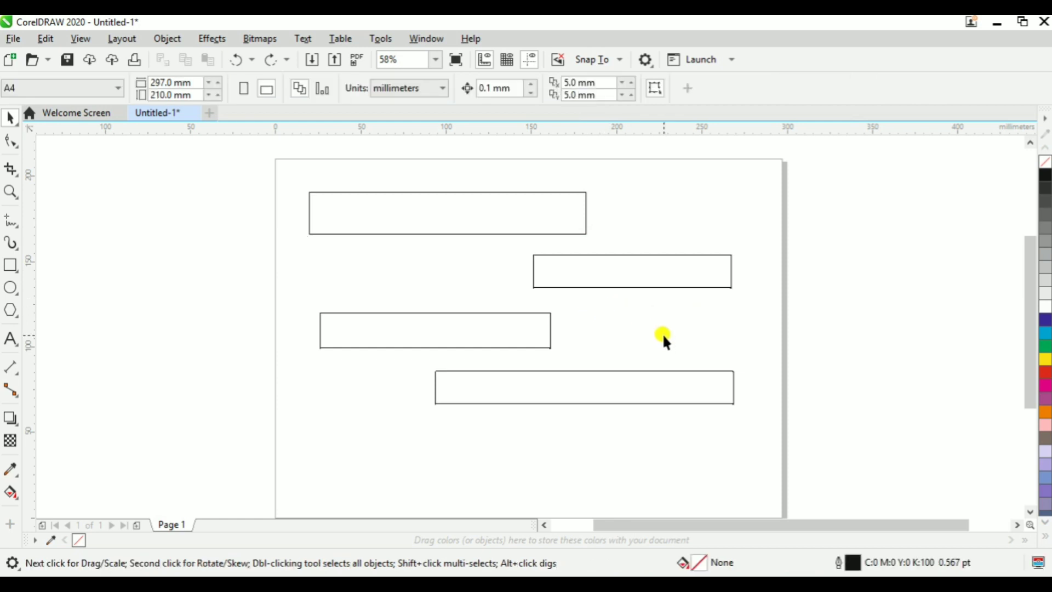
key(ctrl+a)
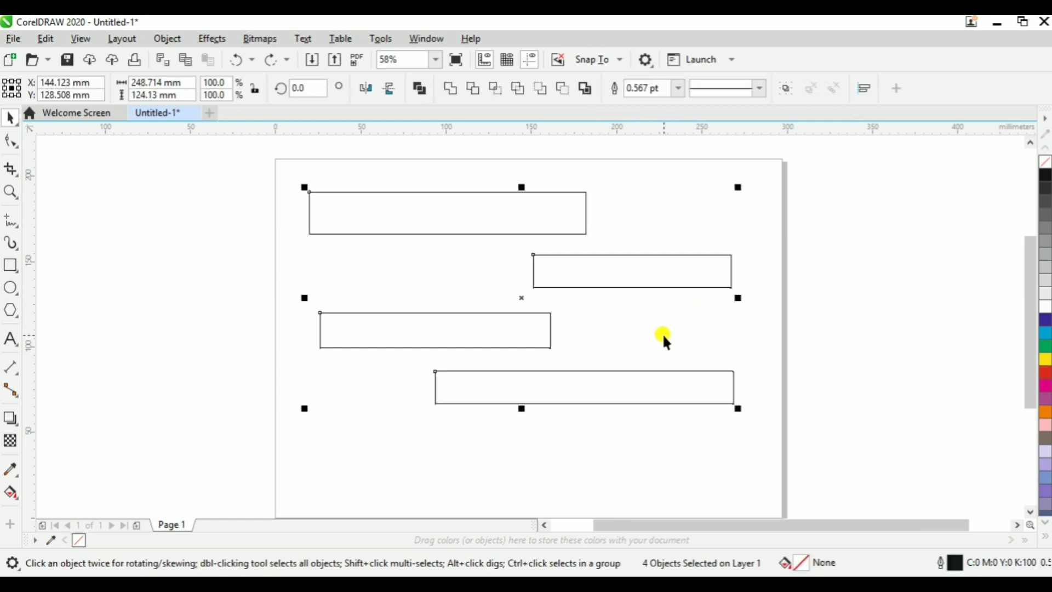
key(Delete)
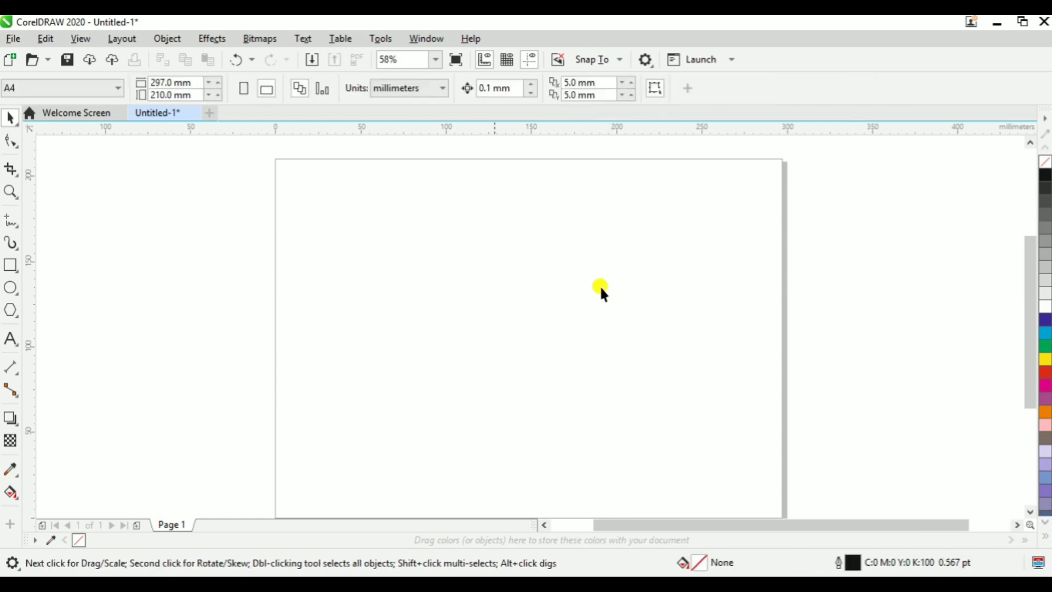
Draw a circle about 69 mm in diameter in the upper left area of the page.
click(10, 287)
mouse_move(354, 284)
mouse_down()
mouse_move(362, 280)
mouse_move(376, 345)
mouse_move(376, 333)
mouse_up()
key(space)
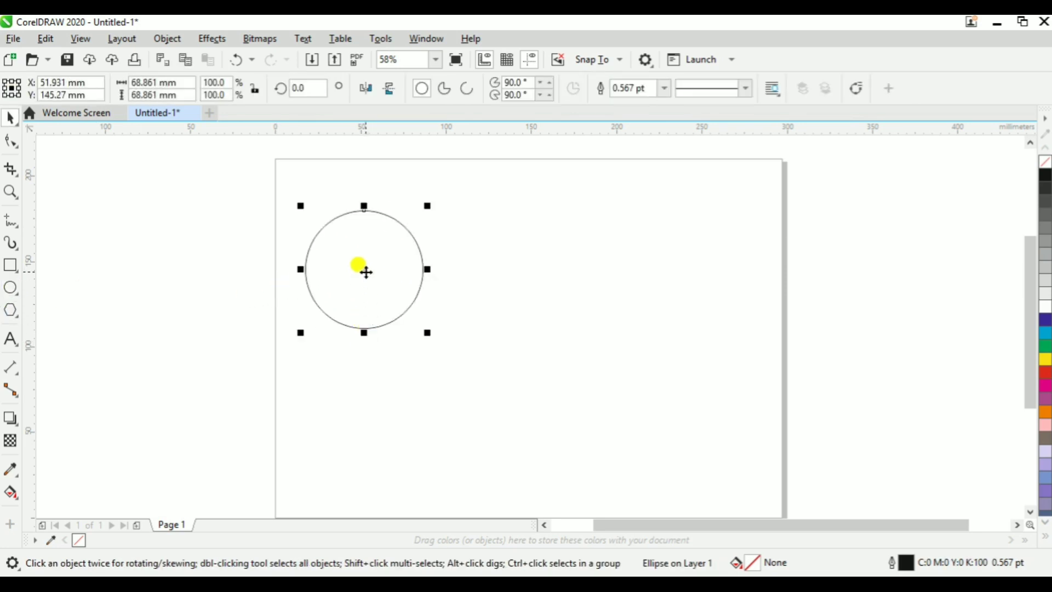
Place four copies of the circle at scattered positions across the page.
drag(366, 272, 476, 421)
key(space)
key(space)
key(space)
Shrink the four copied circles to different smaller sizes, making the upper middle one about 48 mm in diameter.
click(570, 268)
drag(577, 235, 540, 275)
click(769, 272)
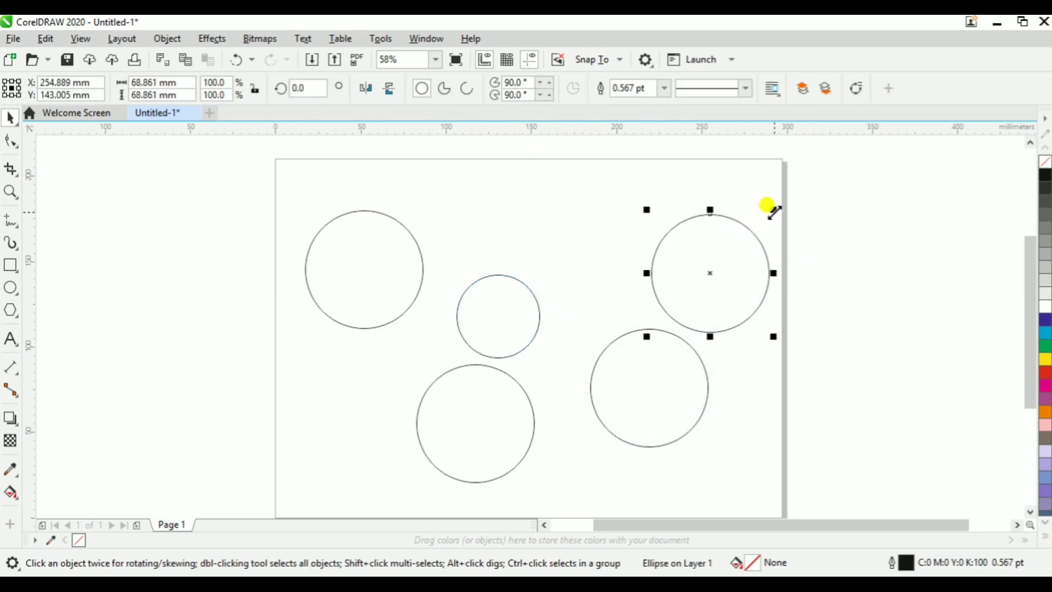
drag(770, 209, 716, 269)
click(693, 347)
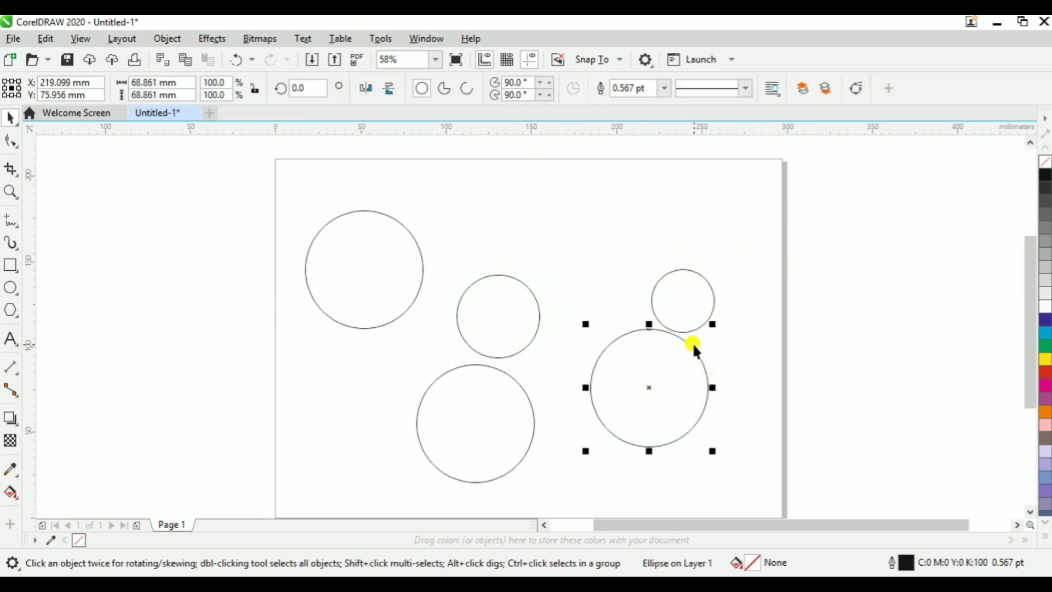
drag(711, 323, 664, 374)
click(444, 453)
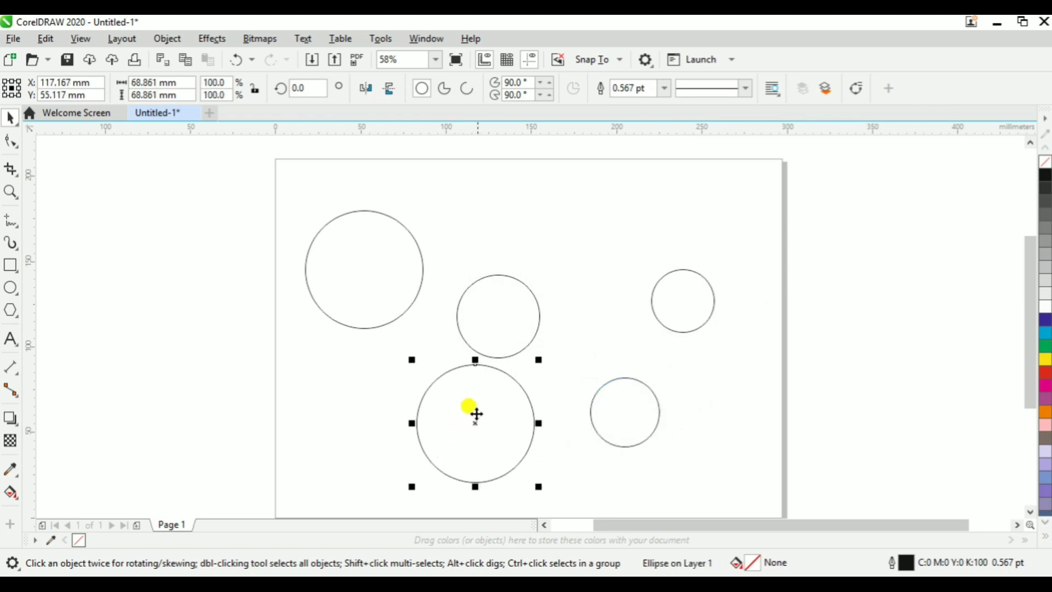
drag(539, 360, 510, 370)
click(496, 397)
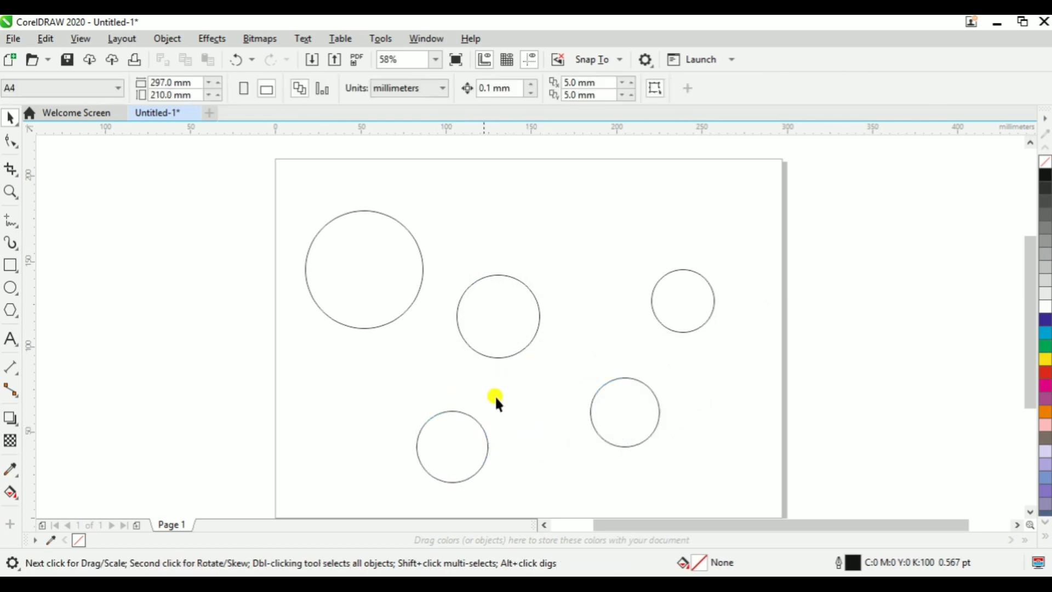
Try left-aligning all five circles and place a vertical guideline along their left edges to check the alignment.
key(ctrl+a)
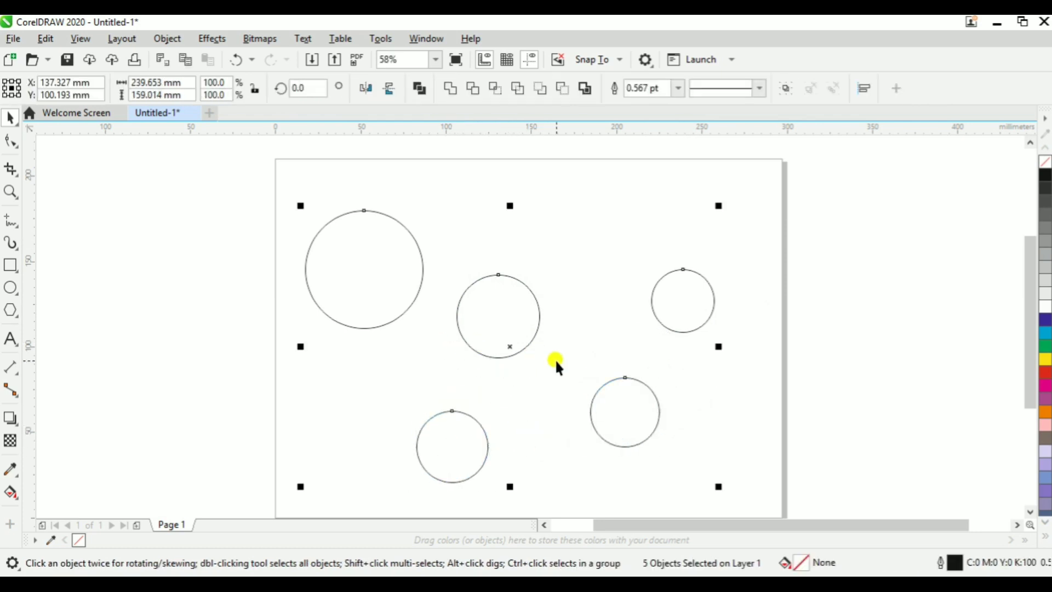
key(l)
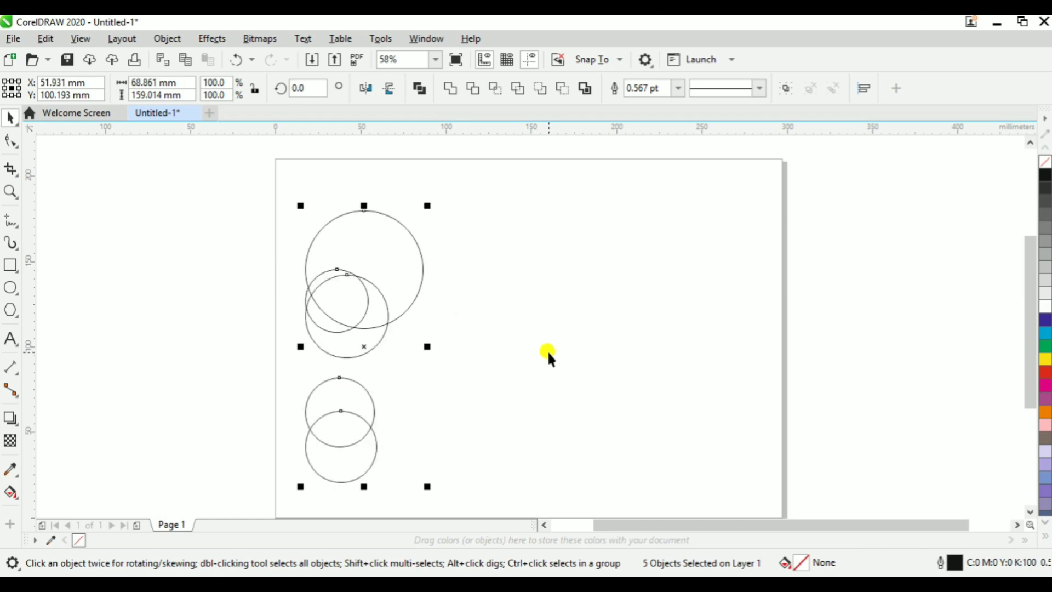
key(z)
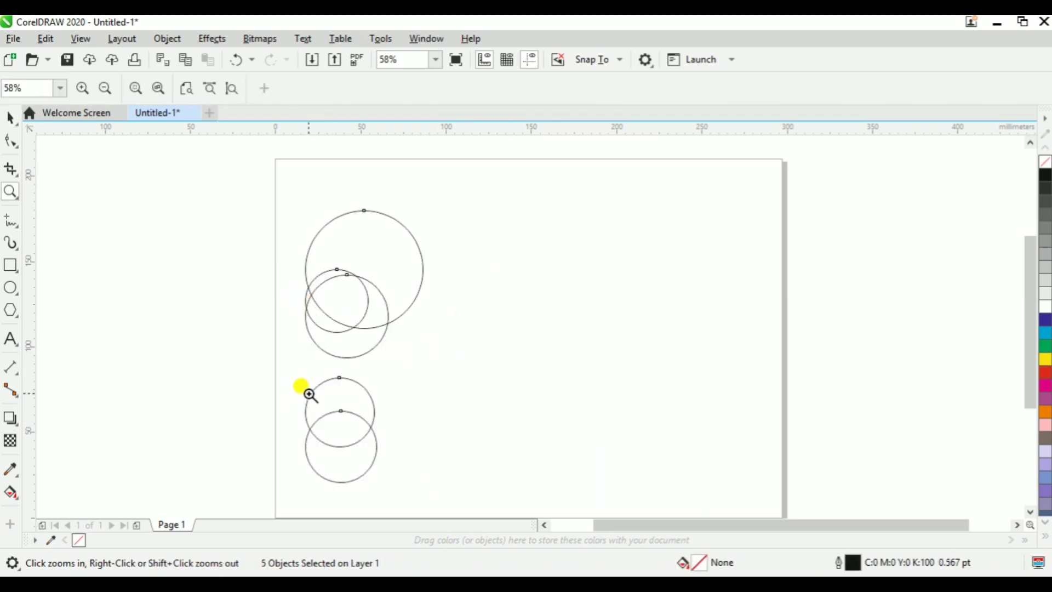
drag(278, 248, 386, 446)
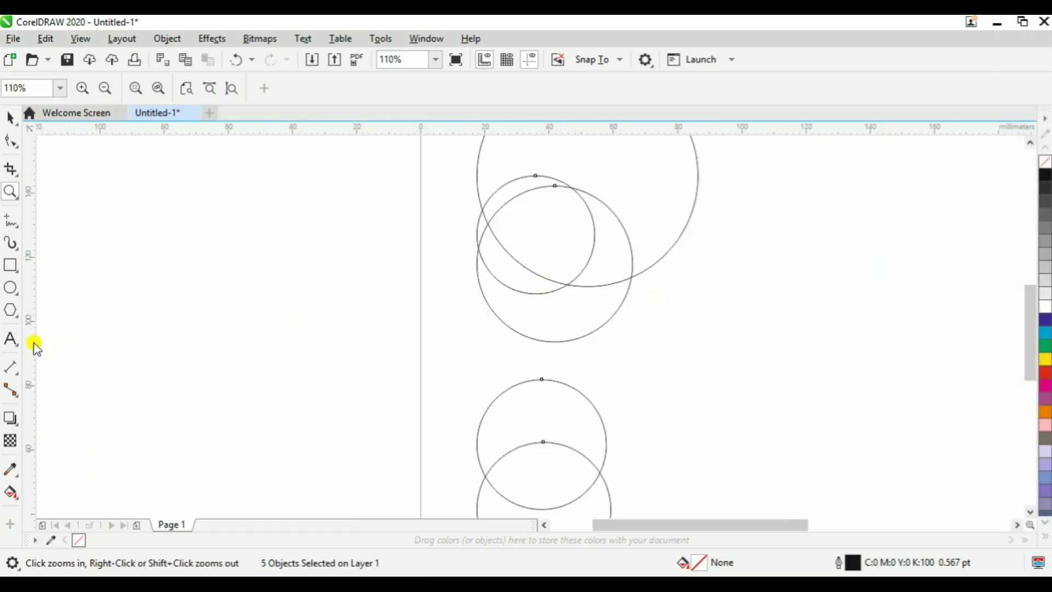
drag(33, 343, 474, 467)
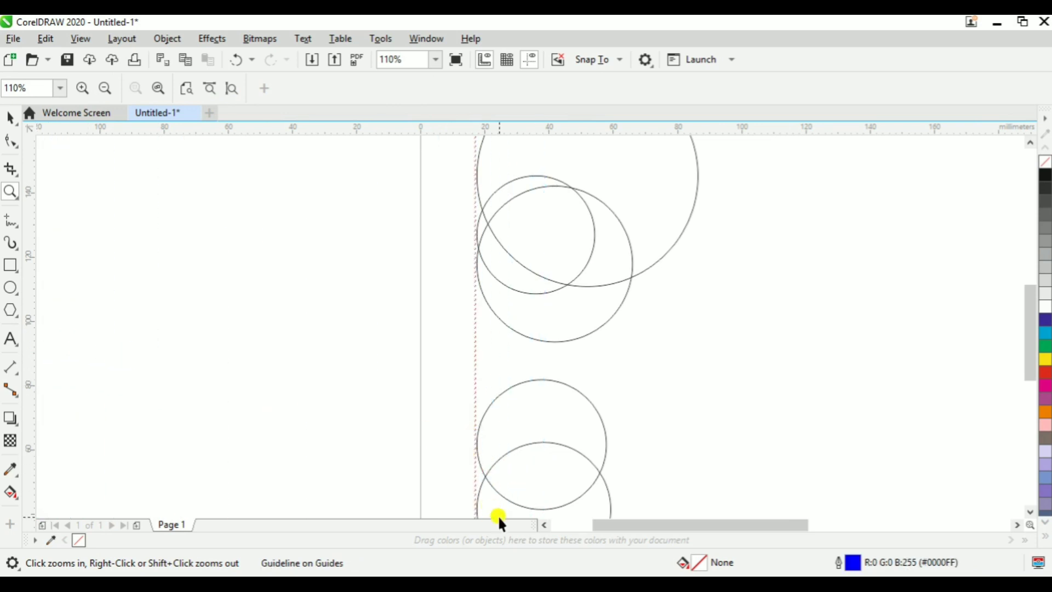
key(space)
key(space)
right_click(482, 482)
key(space)
click(461, 423)
Select all five circles and try right alignment, horizontal centring and vertical centring one after another.
key(ctrl+a)
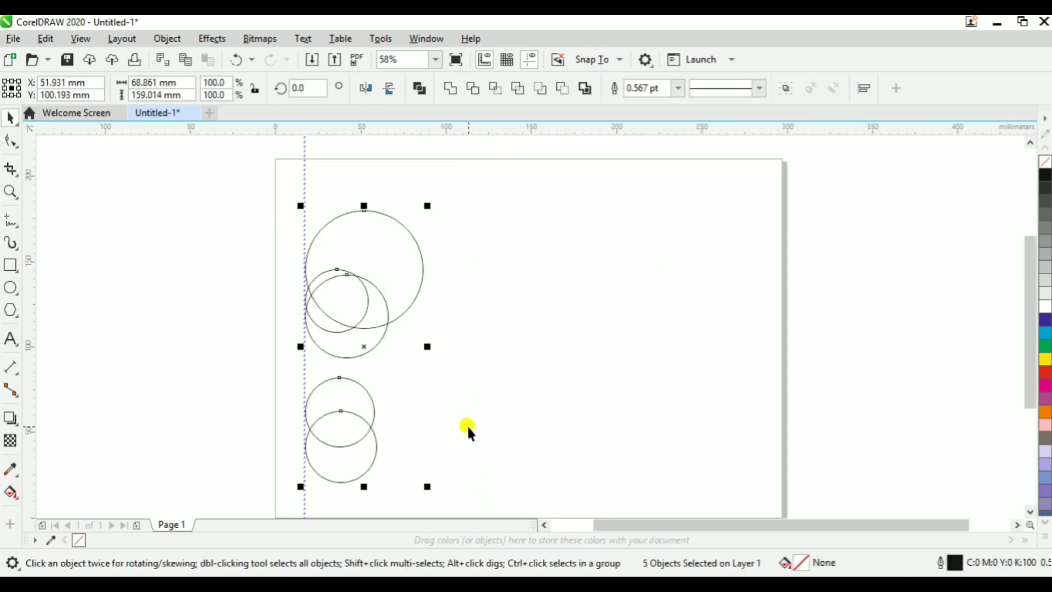
key(r)
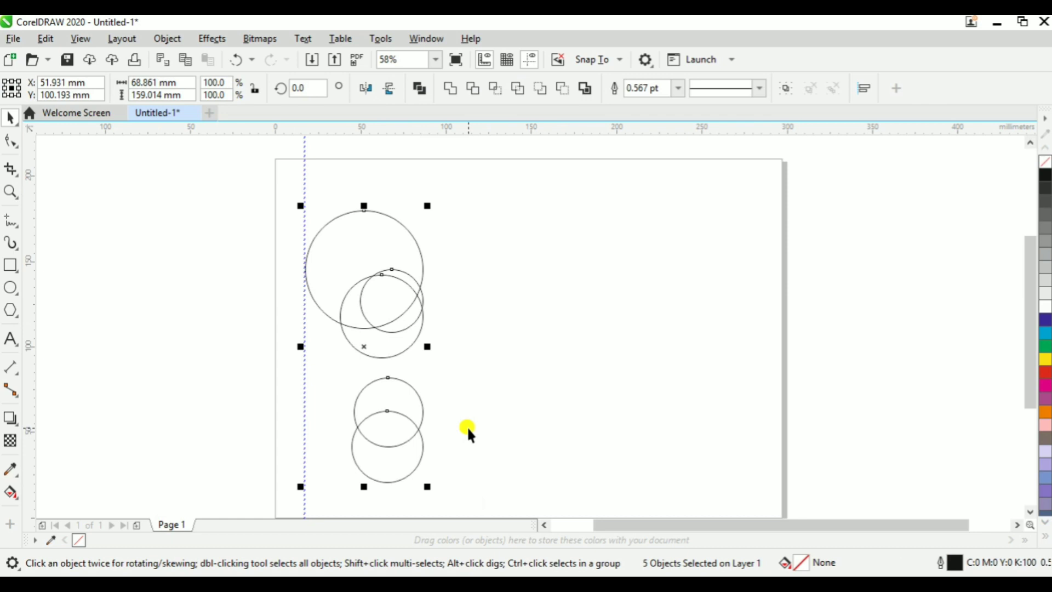
key(c)
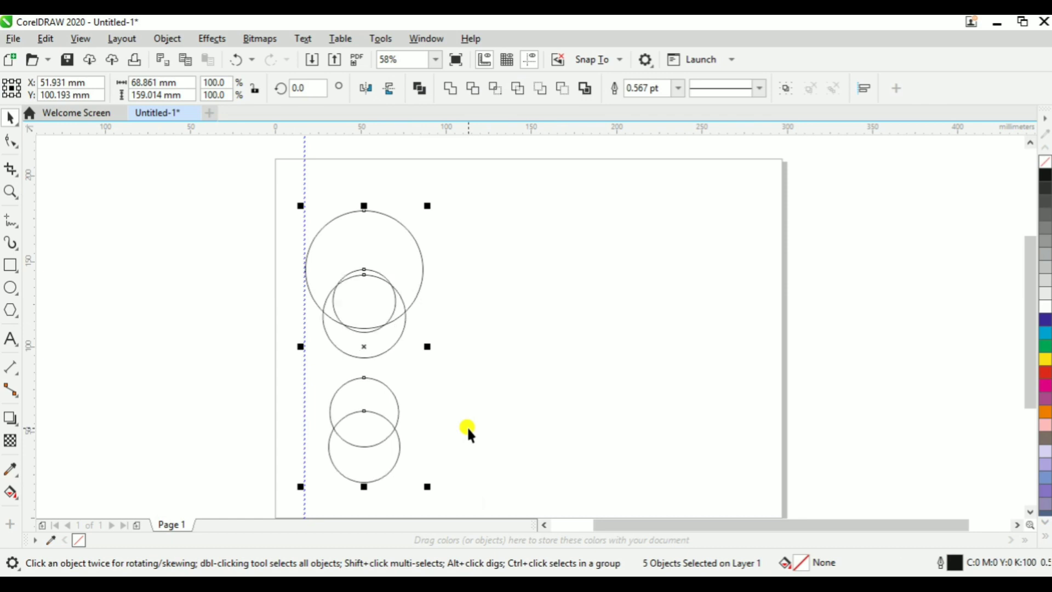
key(e)
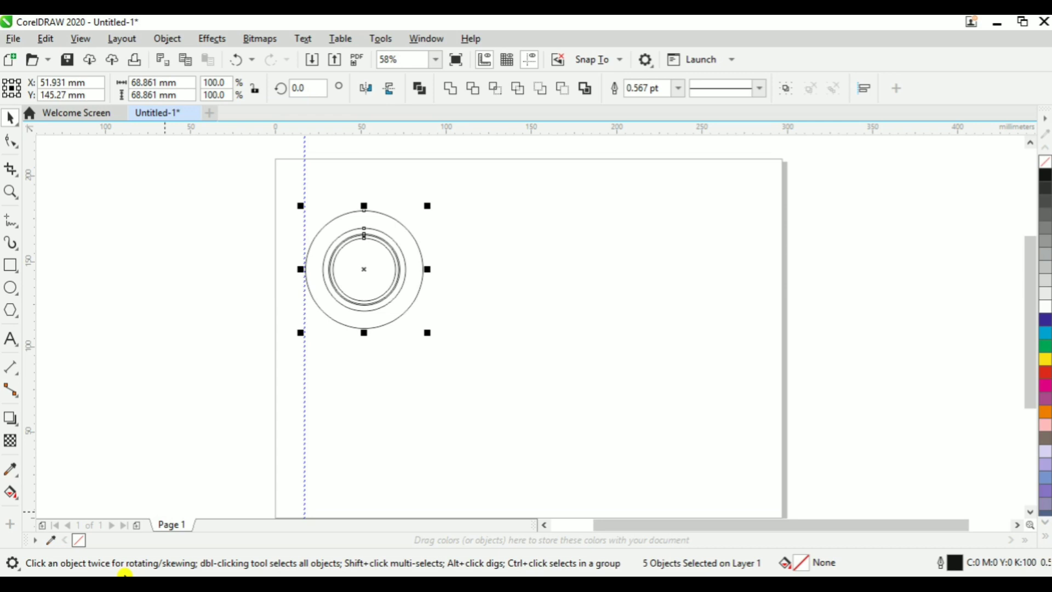
Undo all the alignments of the five circles and the vertical guideline, and clear the selection.
key(ctrl+z)
key(ctrl+z)
key(ctrl+z)
key(ctrl+z)
key(ctrl+z)
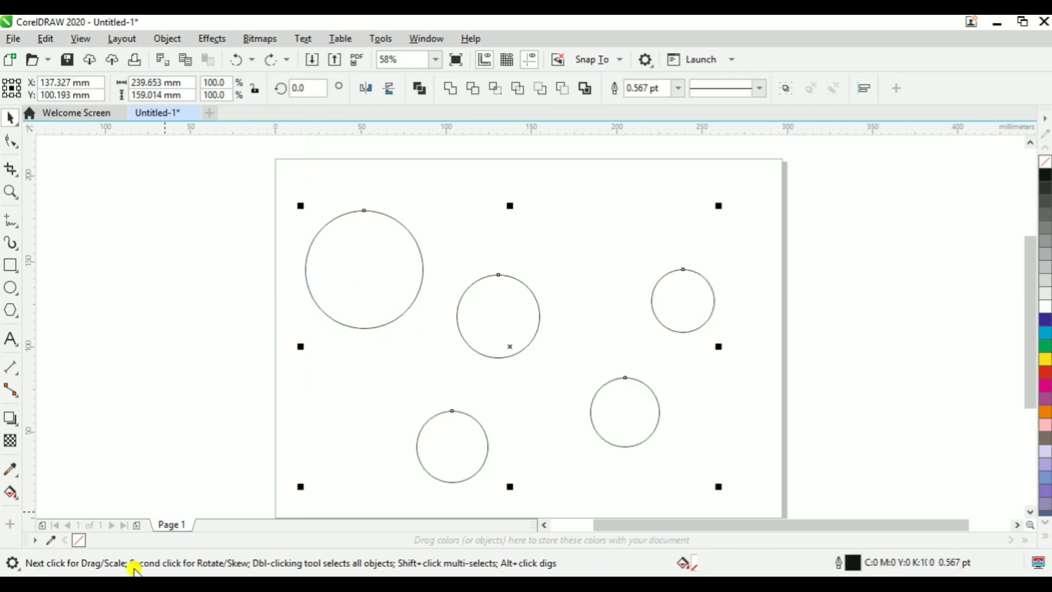
click(593, 320)
Centre the upper middle circle horizontally and vertically on the largest circle, and clear the selection.
click(503, 316)
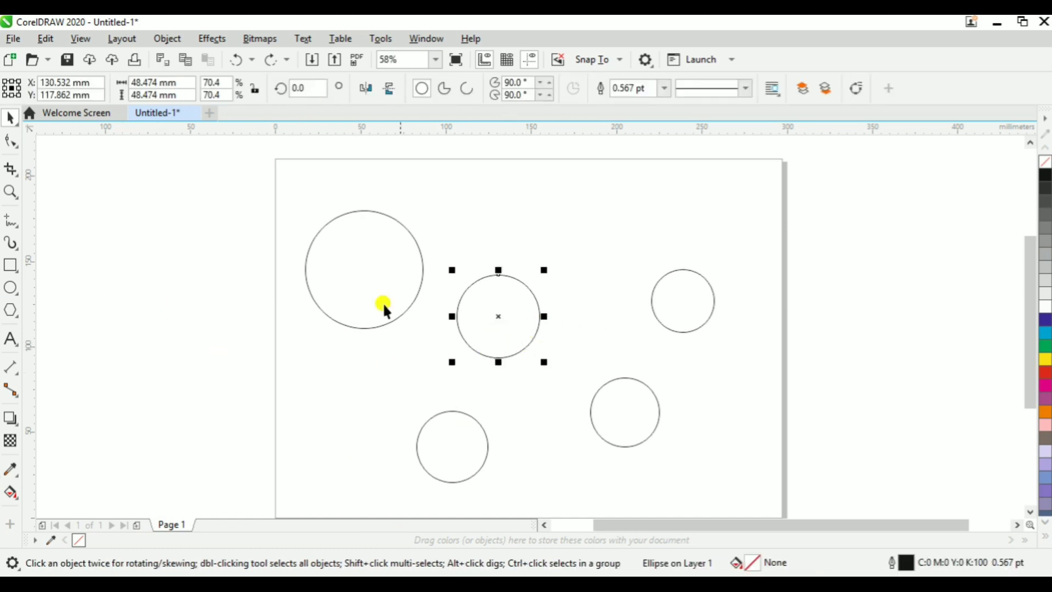
shift+click(416, 280)
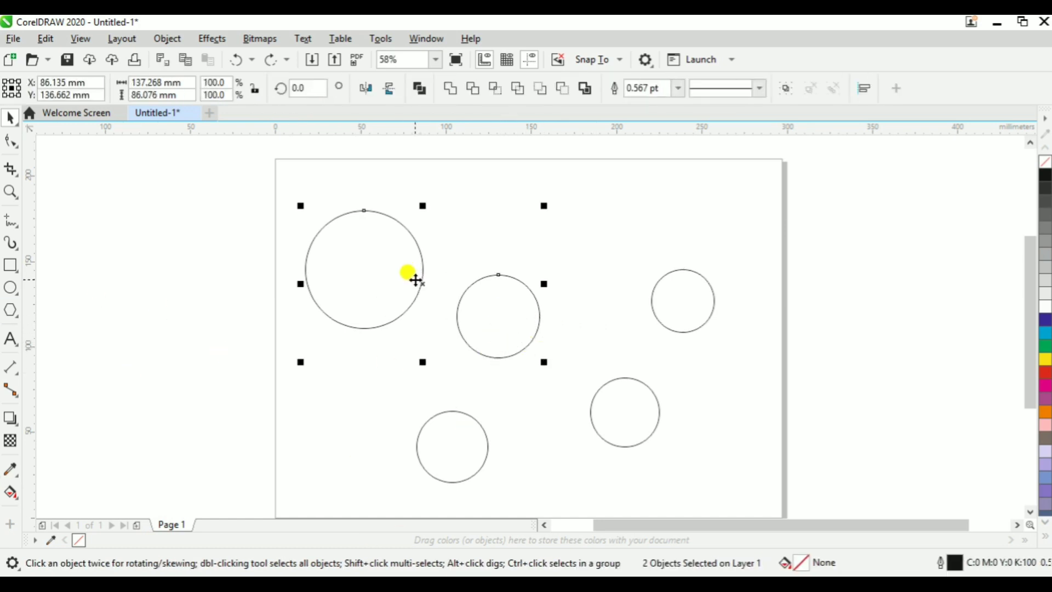
key(c)
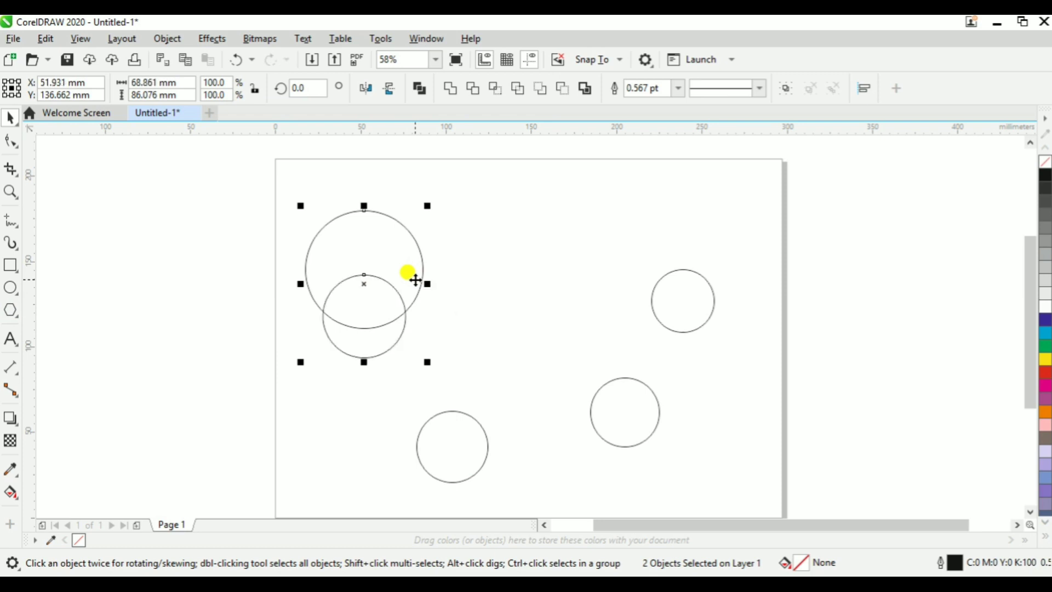
key(e)
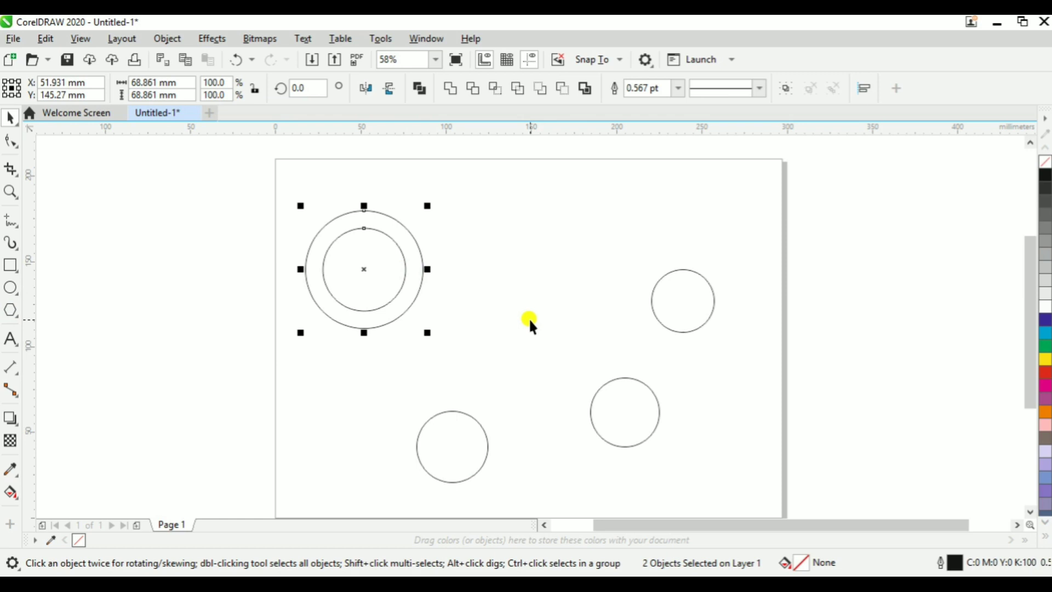
click(529, 320)
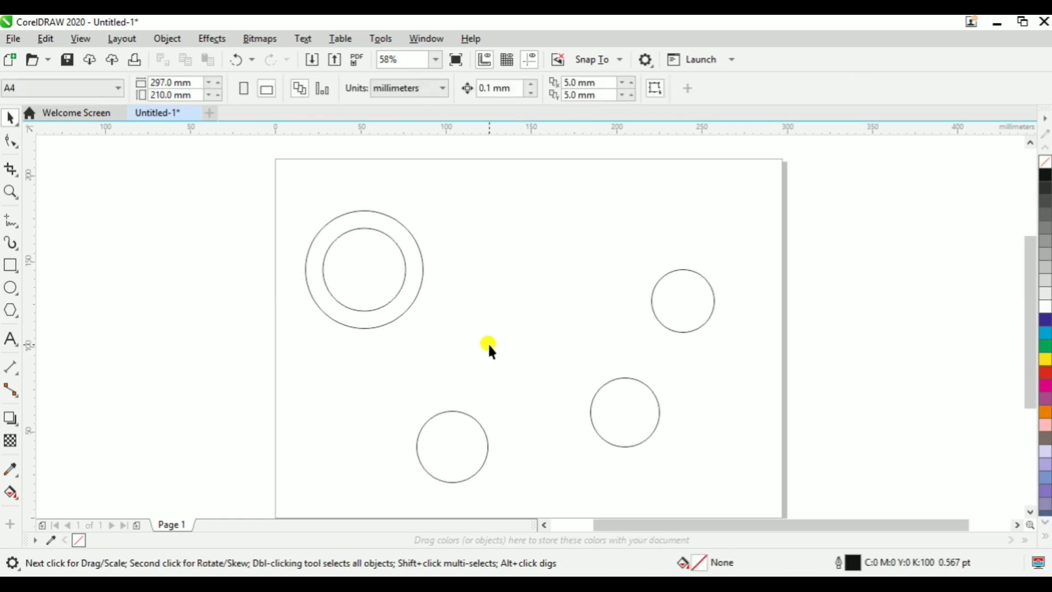
Undo the circle centring and the earlier resizing and copying until only the upper left circle and one copy remain.
key(ctrl+z)
key(ctrl+z)
key(ctrl+z)
key(ctrl+z)
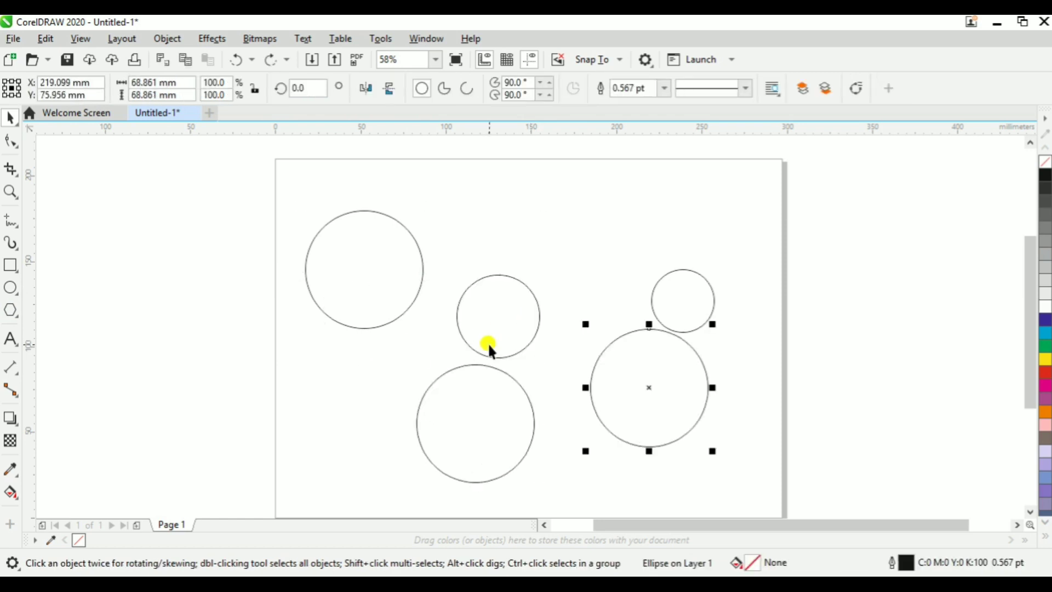
key(ctrl+z)
key(ctrl+z)
key(ctrl+z)
key(ctrl+z)
key(ctrl+z)
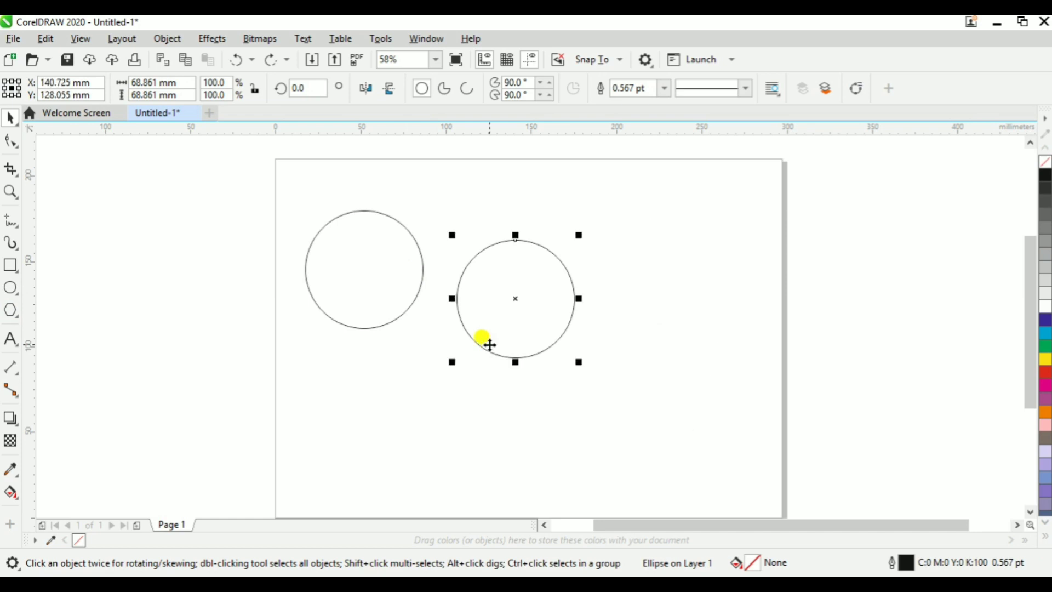
Delete the copy beside the upper left circle and clear the selection.
key(Delete)
click(381, 244)
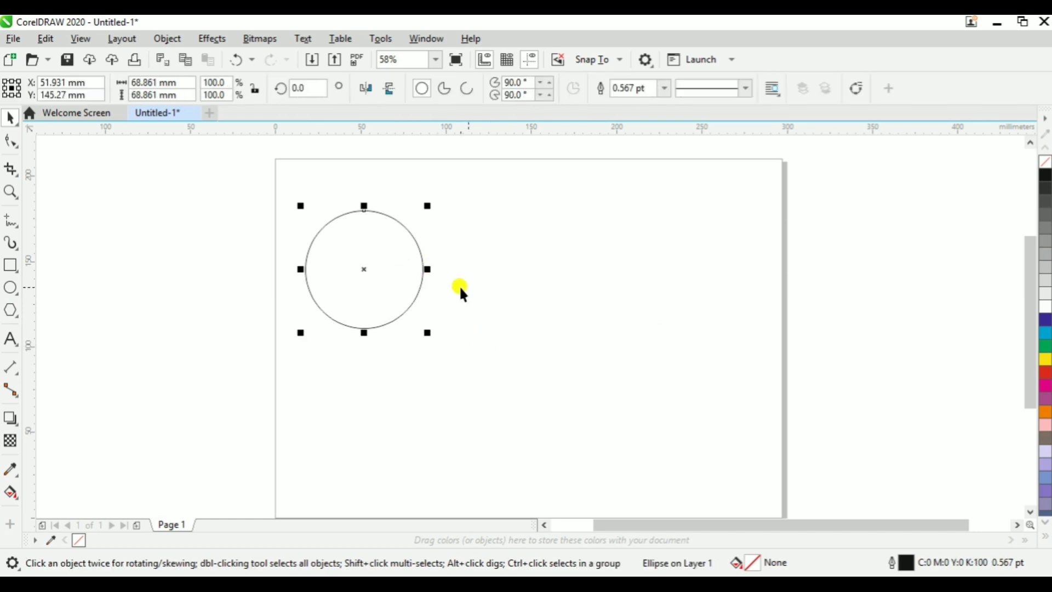
key(ctrl+z)
key(ctrl+z)
click(487, 334)
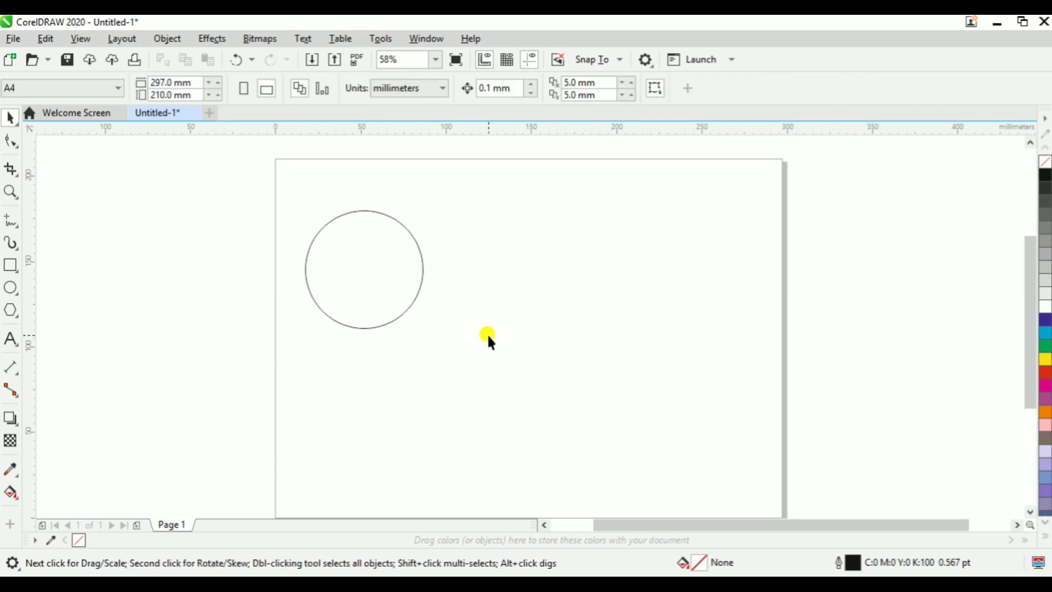
Scatter five copies of the circle over the page and try centring all six circles on the page.
click(383, 258)
drag(383, 258, 440, 415)
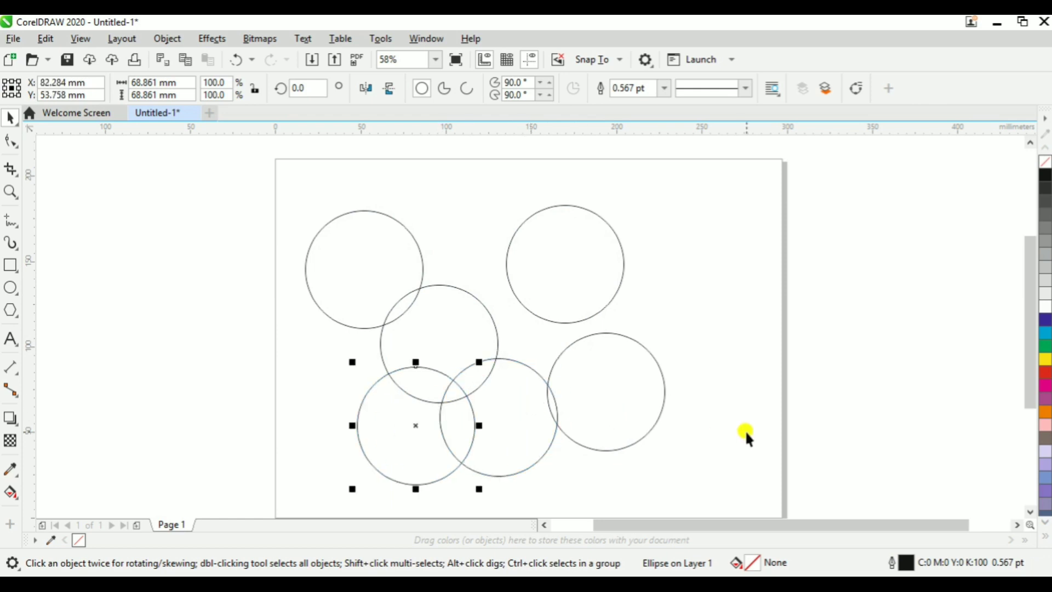
key(ctrl+a)
key(p)
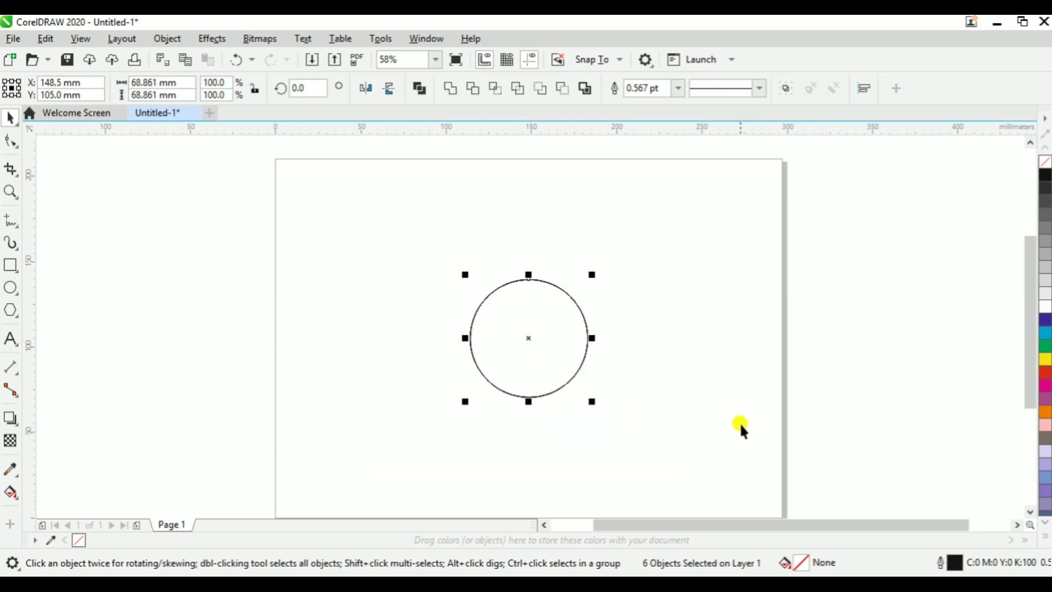
key(ctrl+z)
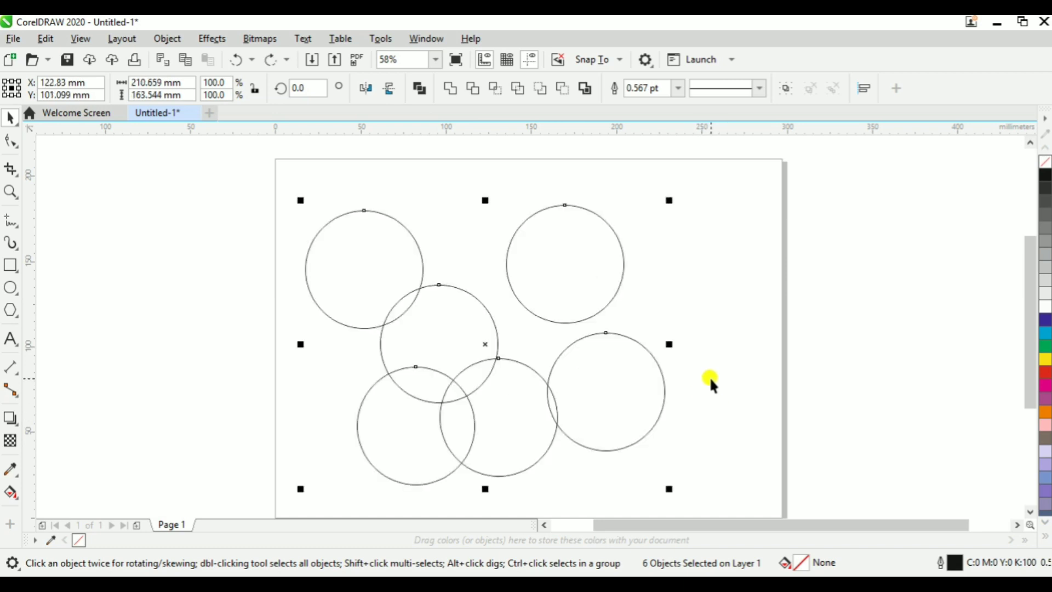
Delete all the circles except the upper right one.
click(685, 367)
click(620, 349)
key(Delete)
click(525, 393)
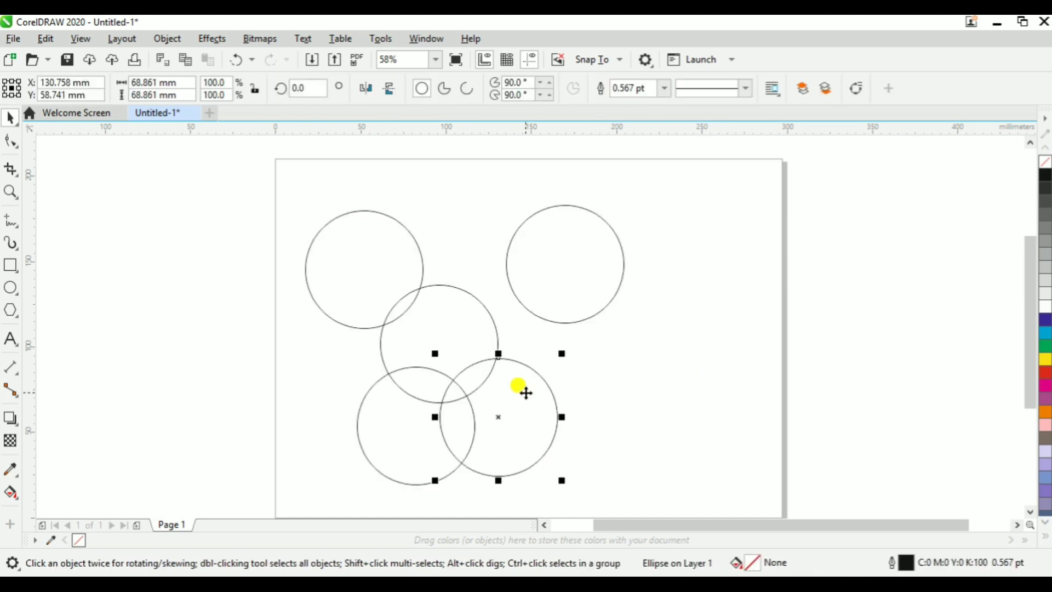
key(Delete)
click(427, 400)
key(Delete)
click(457, 349)
key(Delete)
Centre the remaining circle on the page and enlarge it around its centre to about 123 mm in diameter.
drag(554, 291, 527, 328)
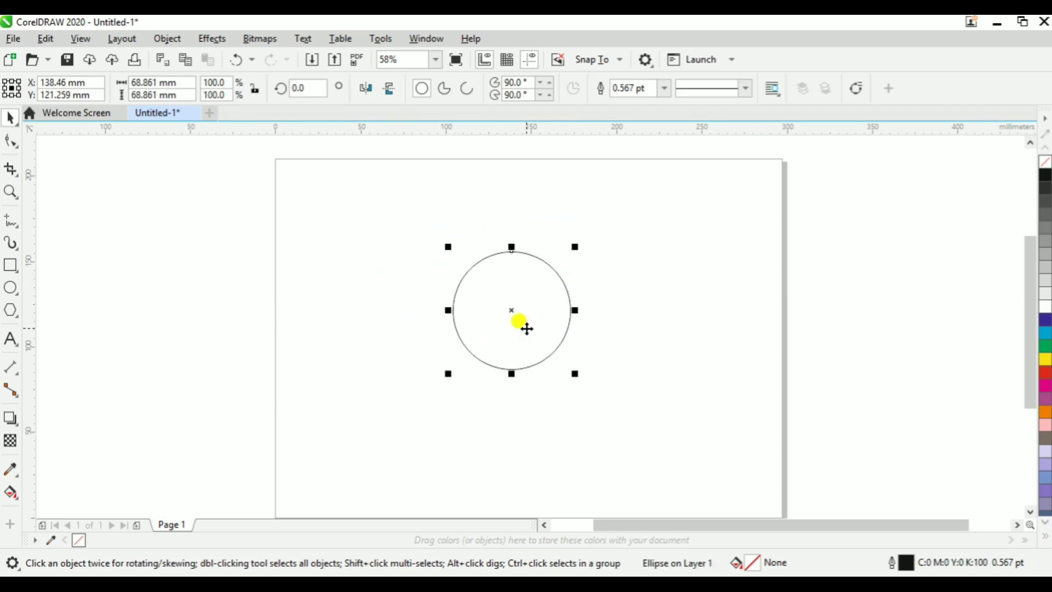
key(p)
drag(592, 275, 643, 254)
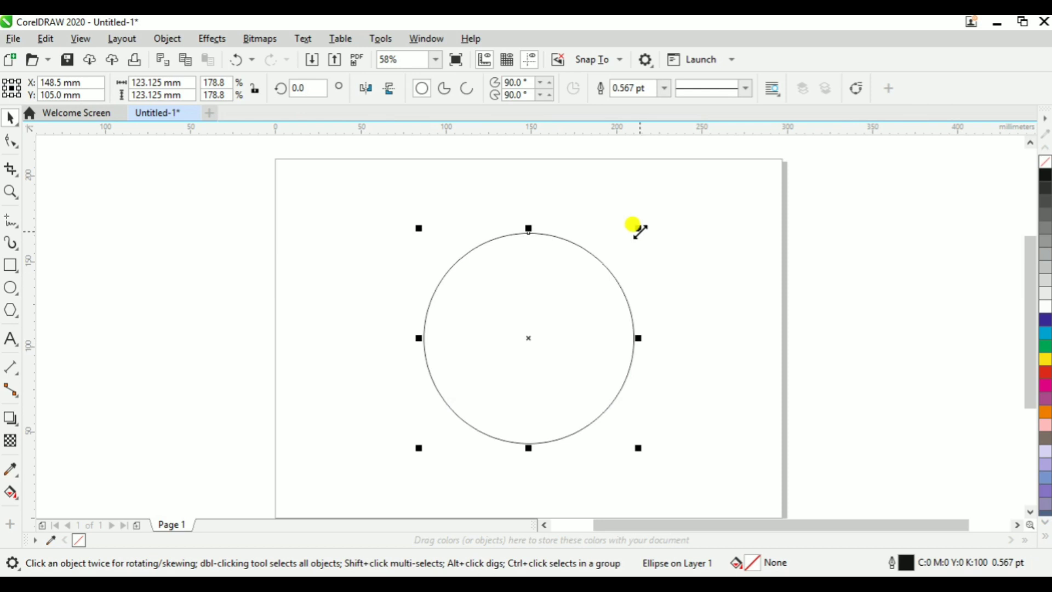
Add a concentric copy about 105 mm in diameter and repeat the duplication until the last ring is about 203 mm in diameter.
drag(636, 229, 661, 238)
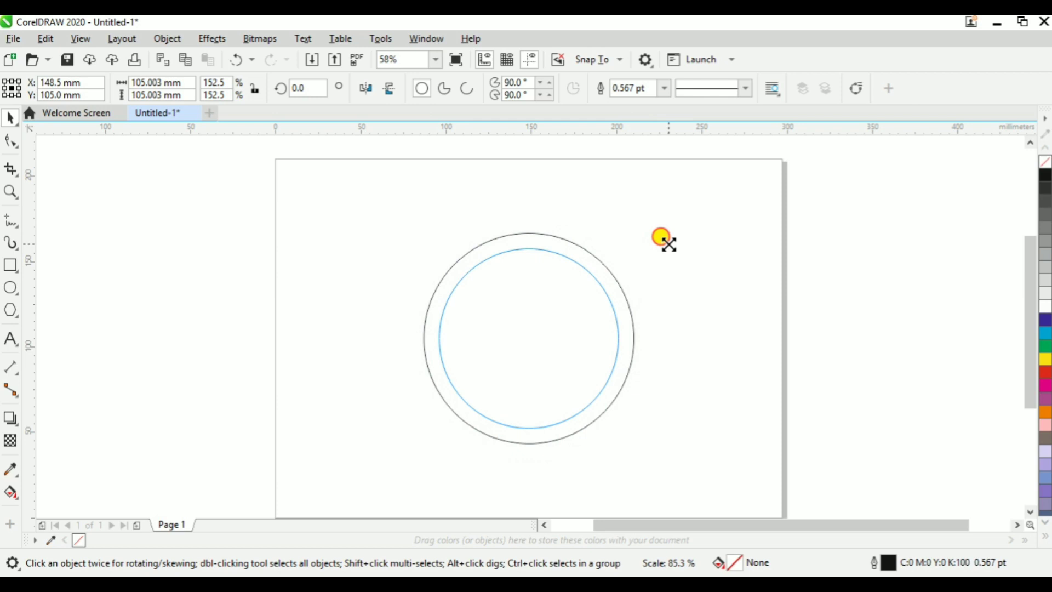
drag(661, 238, 667, 242)
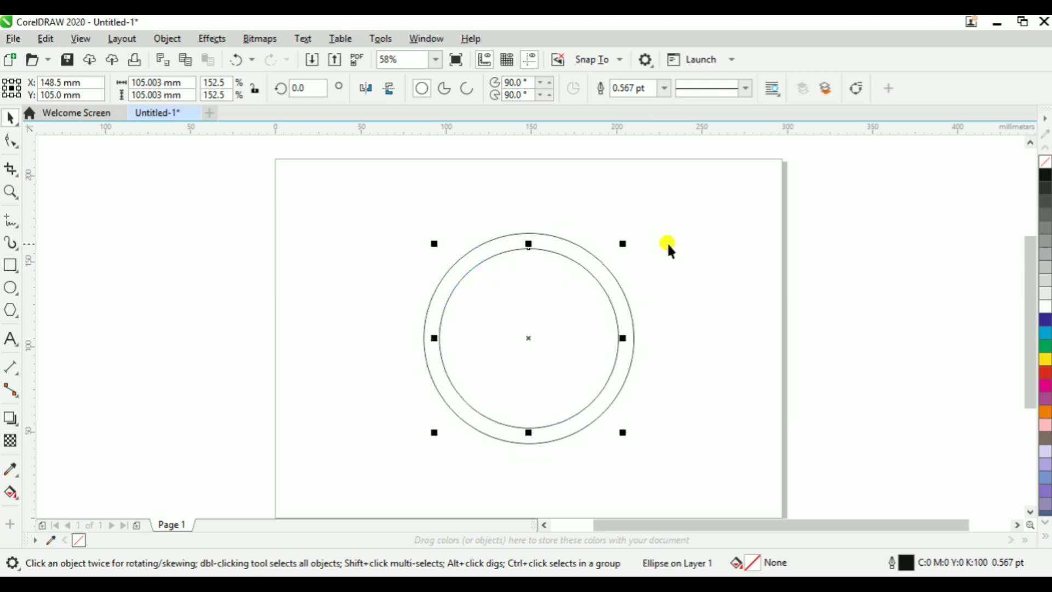
key(ctrl+r)
key(ctrl+r)
key(ctrl+r)
key(ctrl+r)
key(ctrl+r)
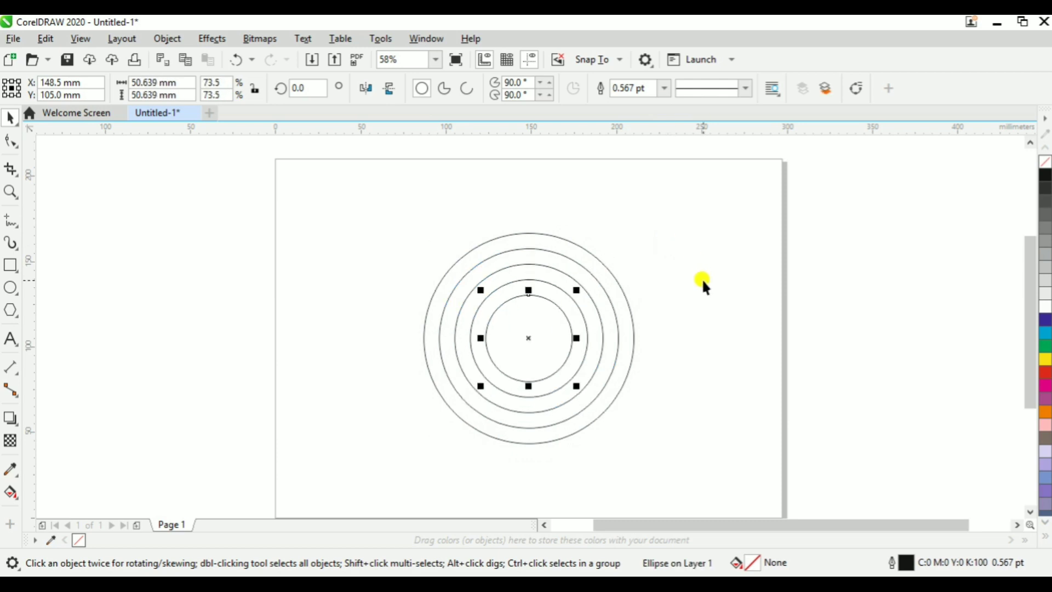
key(ctrl+r)
key(ctrl+r)
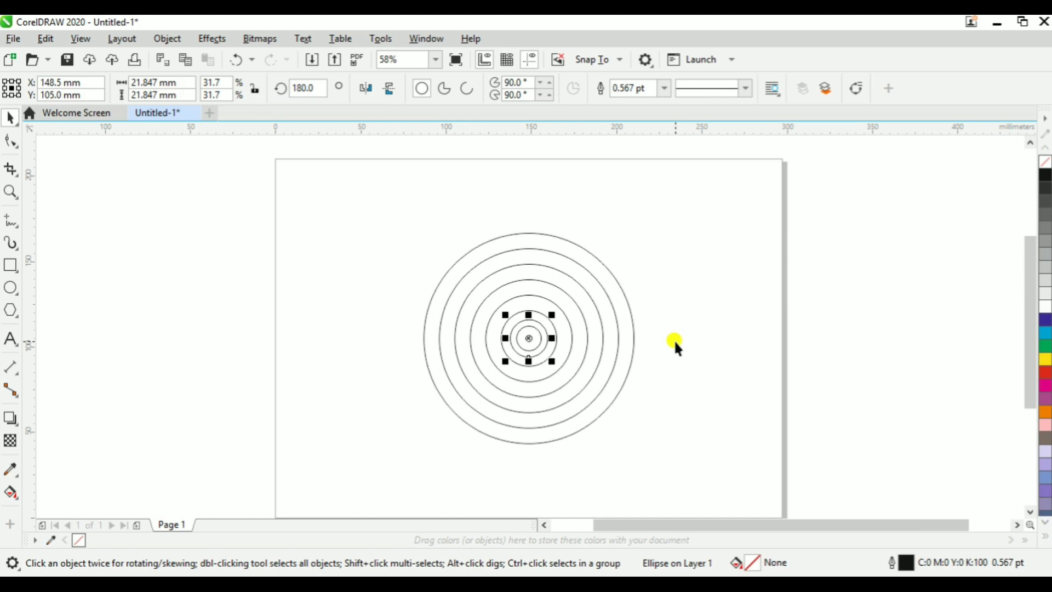
key(ctrl+r)
key(ctrl+r)
key(ctrl+r)
key(ctrl+r)
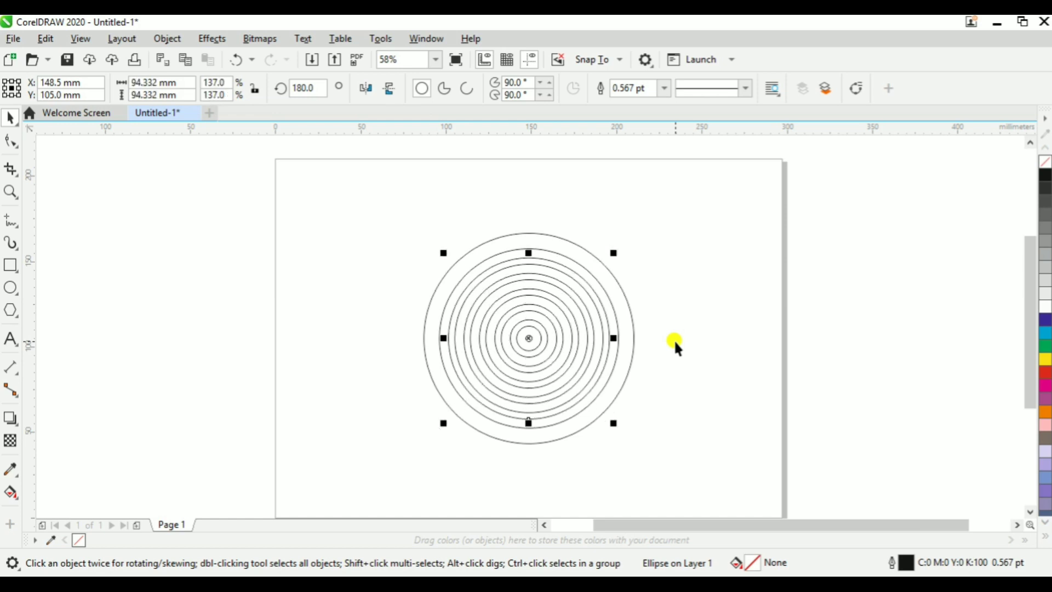
key(ctrl+r)
key(ctrl+r)
key(ctrl+r)
key(ctrl+r)
key(ctrl+r)
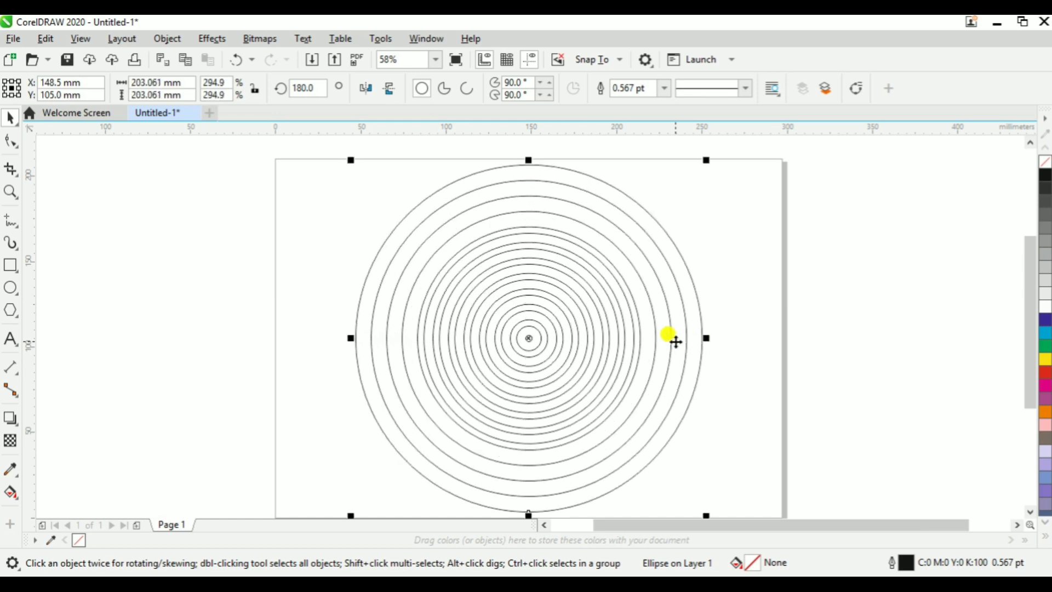
Select all the concentric circles and delete them.
key(ctrl+a)
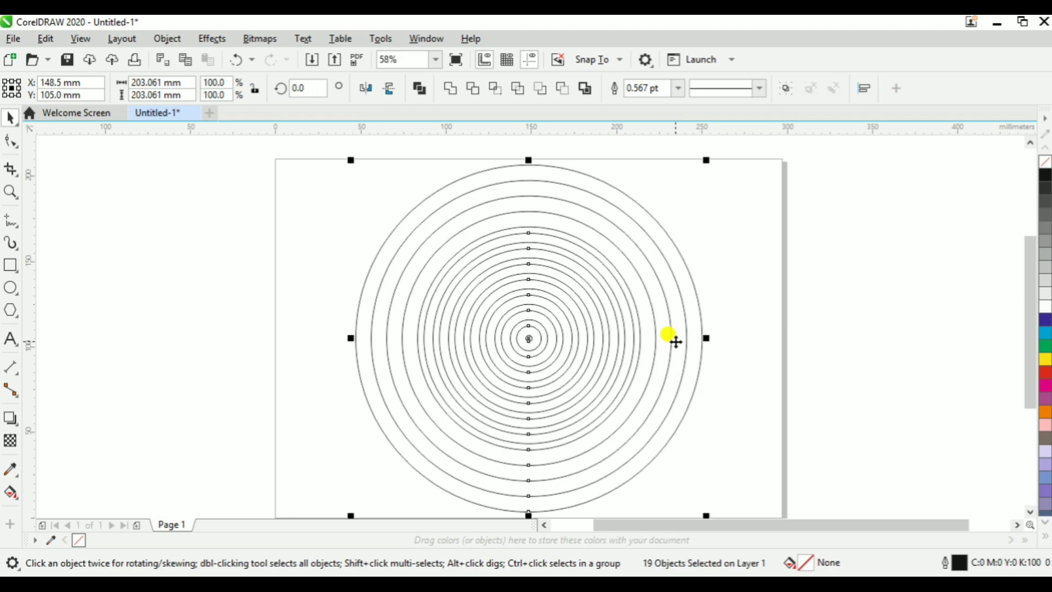
key(Delete)
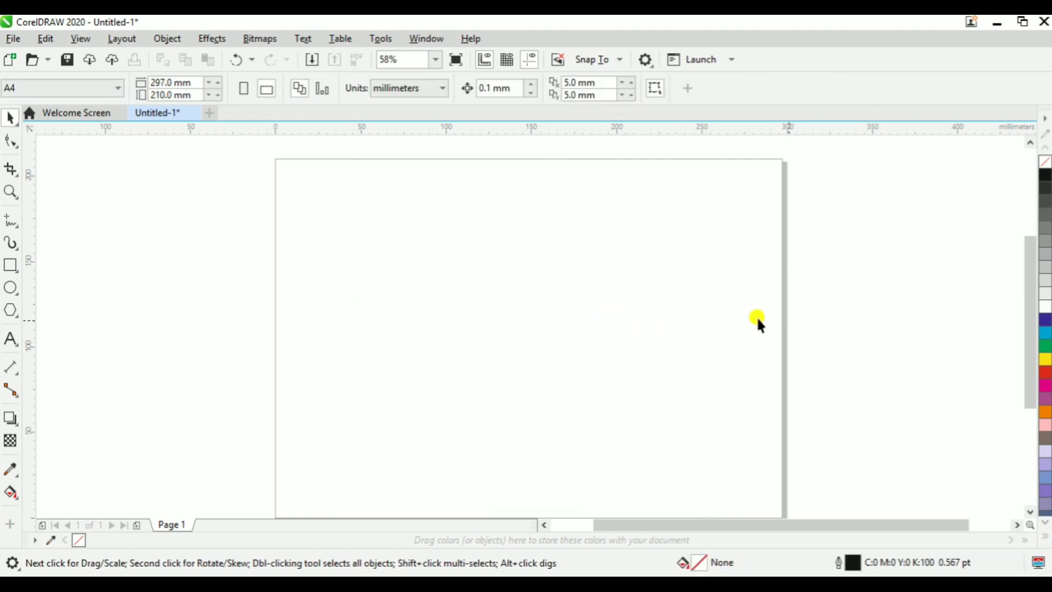
click(1031, 511)
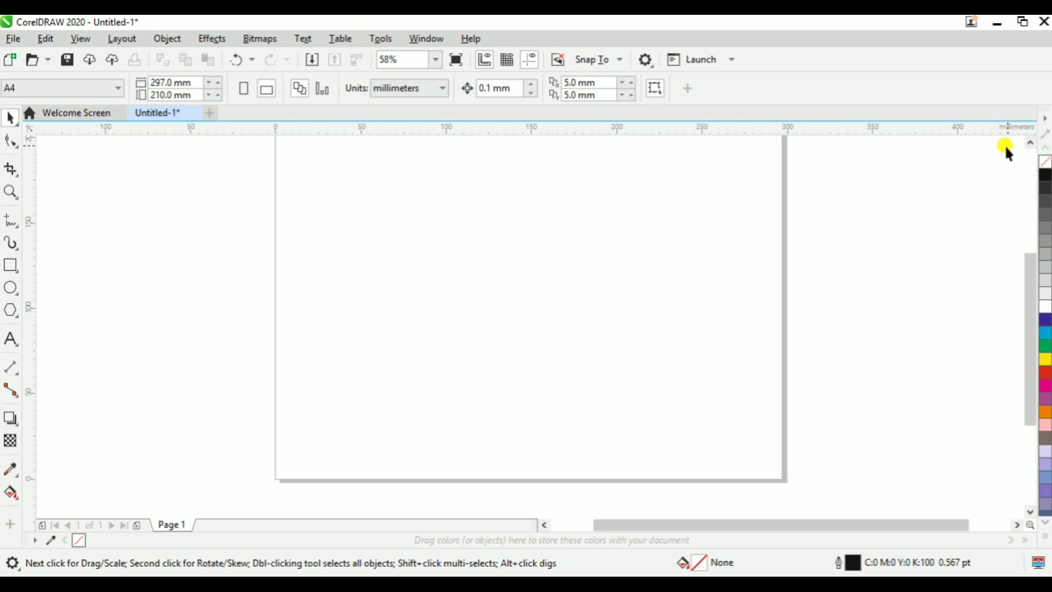
click(1030, 142)
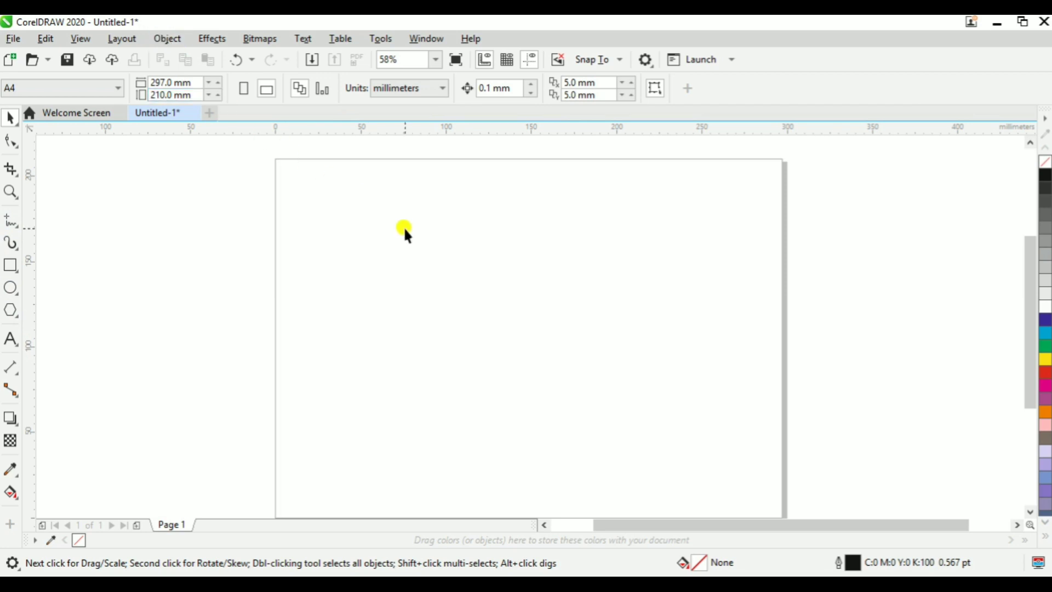
Import images.png from the Desktop and place the dolphin picture on the page.
right_click(315, 243)
click(299, 322)
right_click(328, 245)
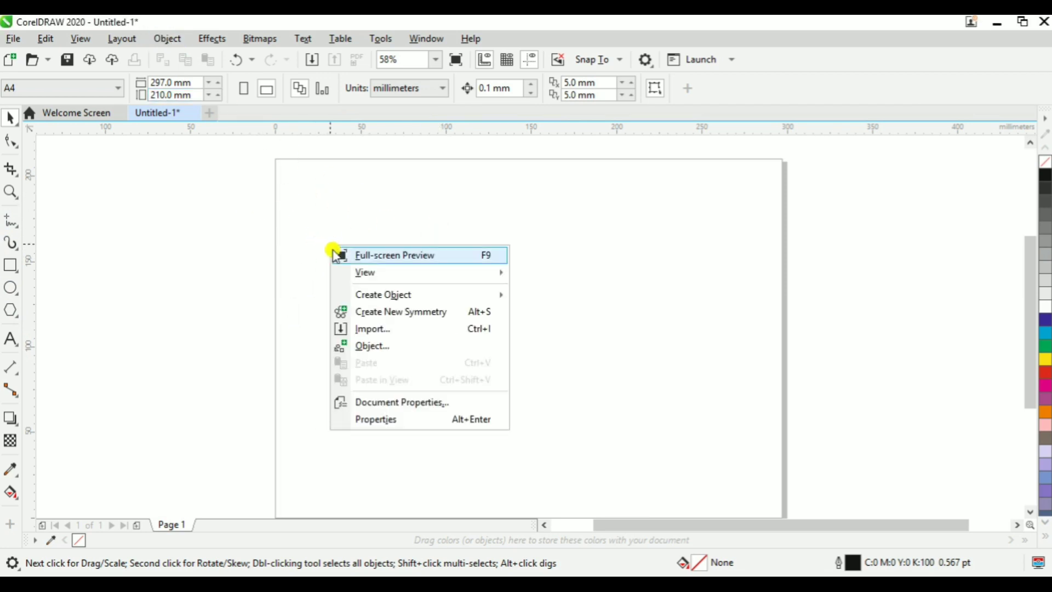
click(399, 332)
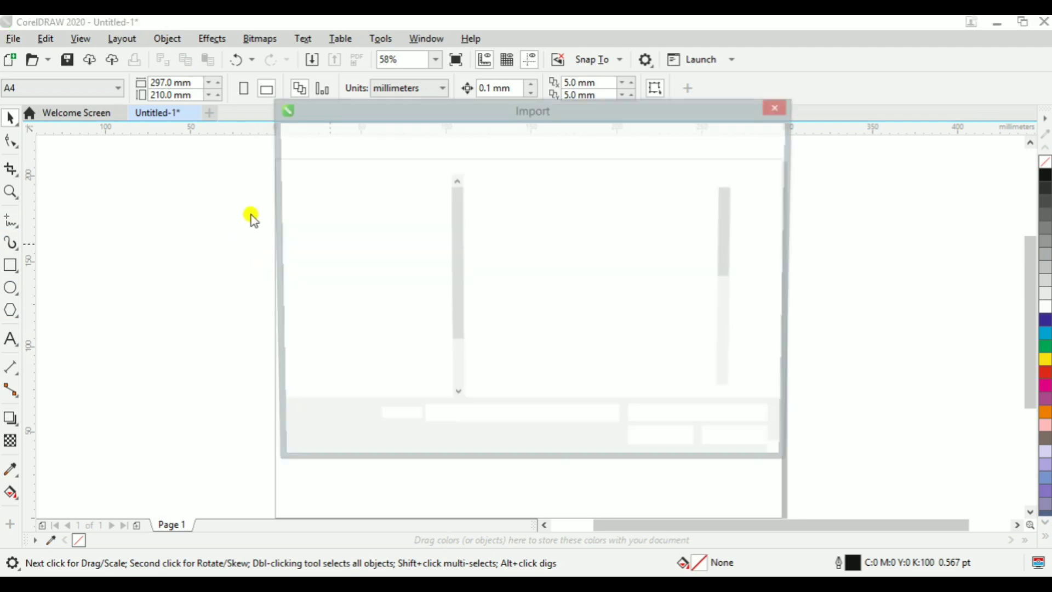
click(355, 207)
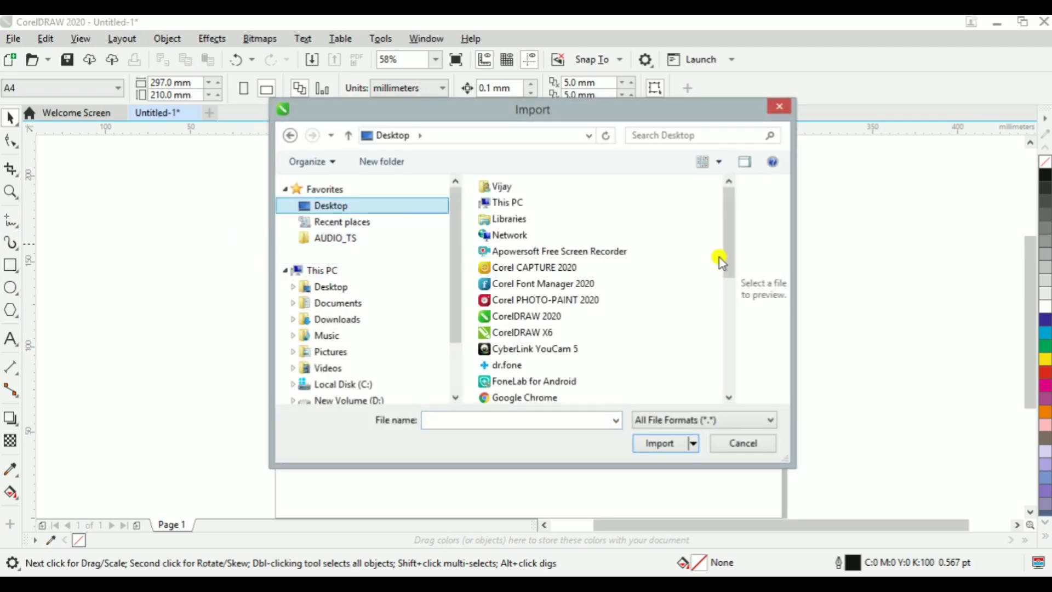
drag(723, 258, 728, 362)
click(559, 401)
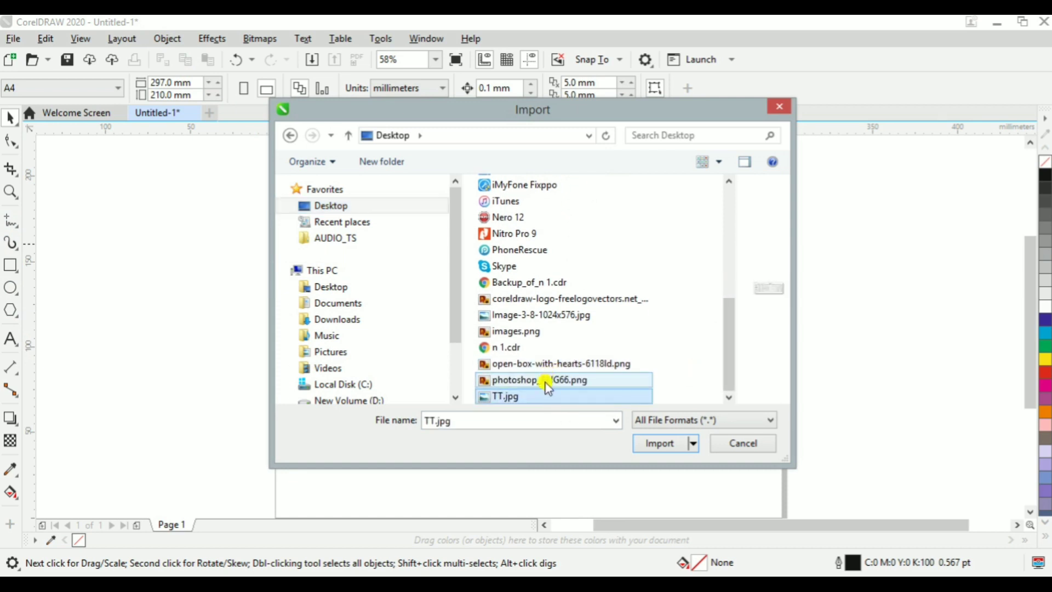
click(540, 316)
click(540, 331)
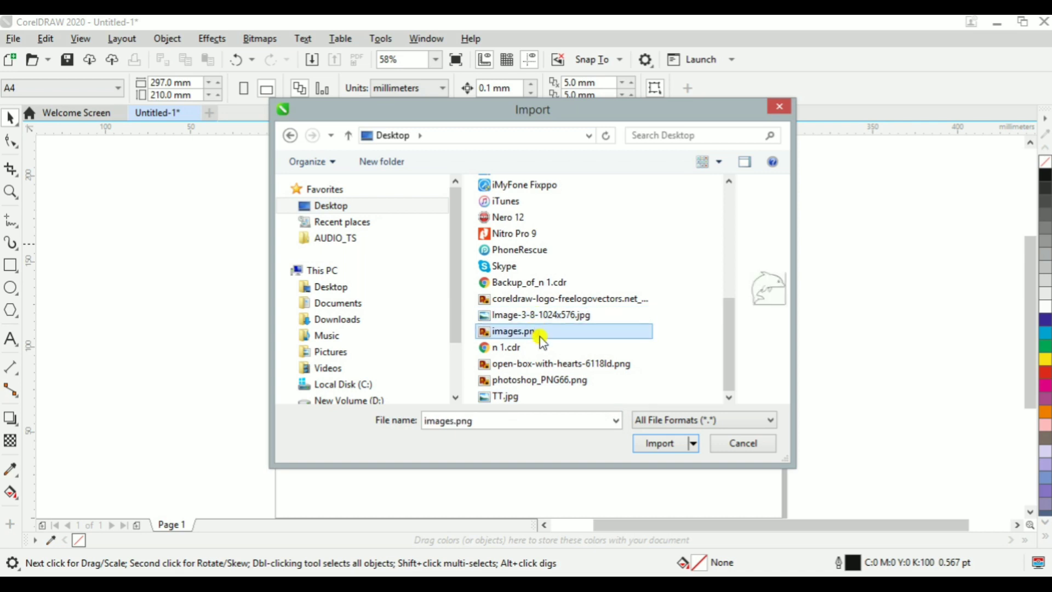
click(663, 442)
click(388, 223)
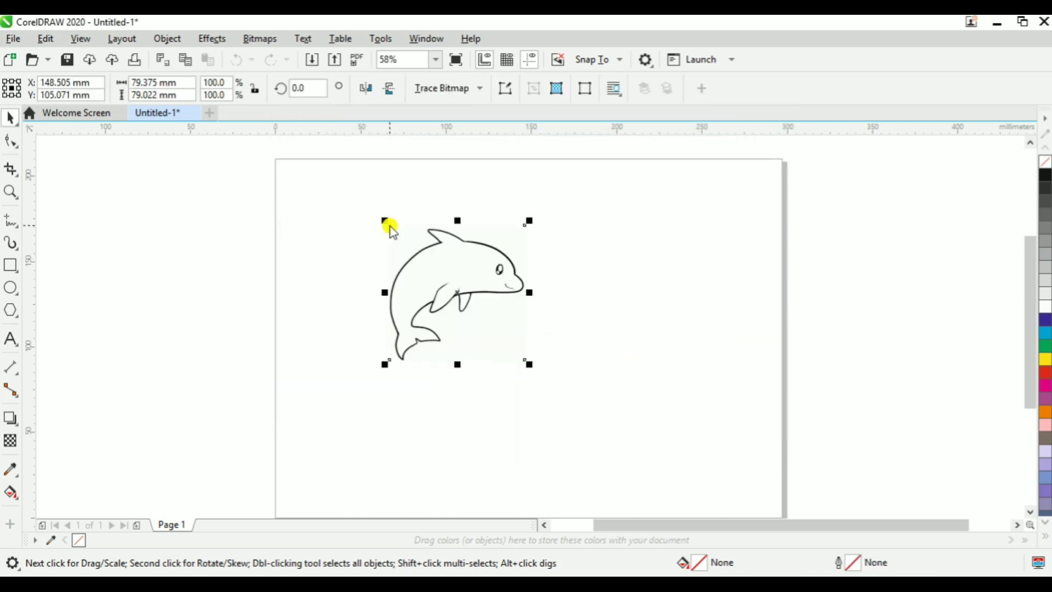
Enlarge the dolphin image to about 174 mm wide, centre it on the page and clear the selection.
drag(529, 367, 612, 441)
drag(499, 305, 603, 329)
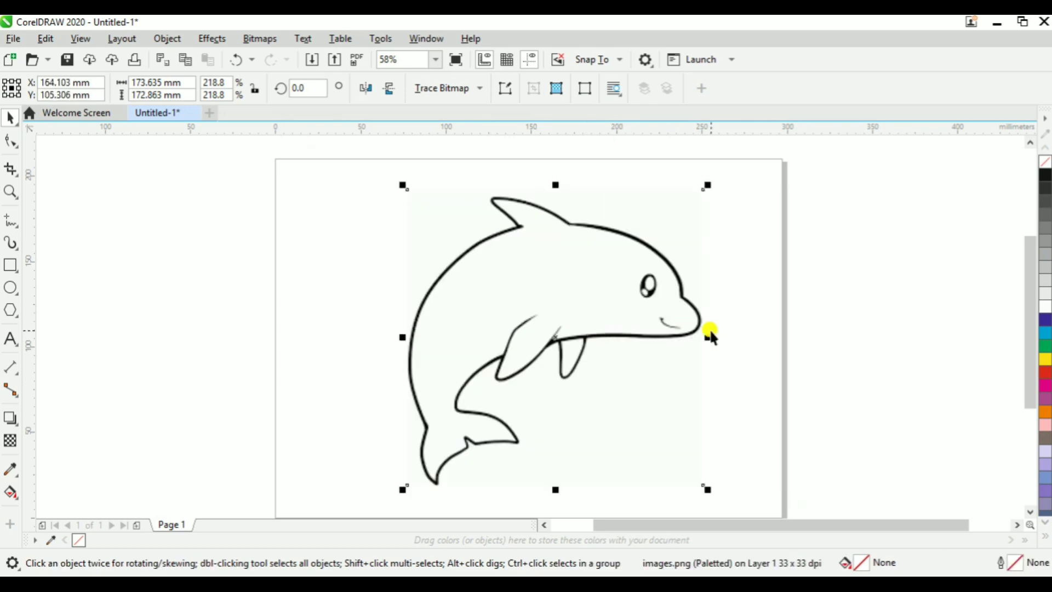
key(p)
click(691, 291)
Examine the whole dolphin image at close range and select it.
key(z)
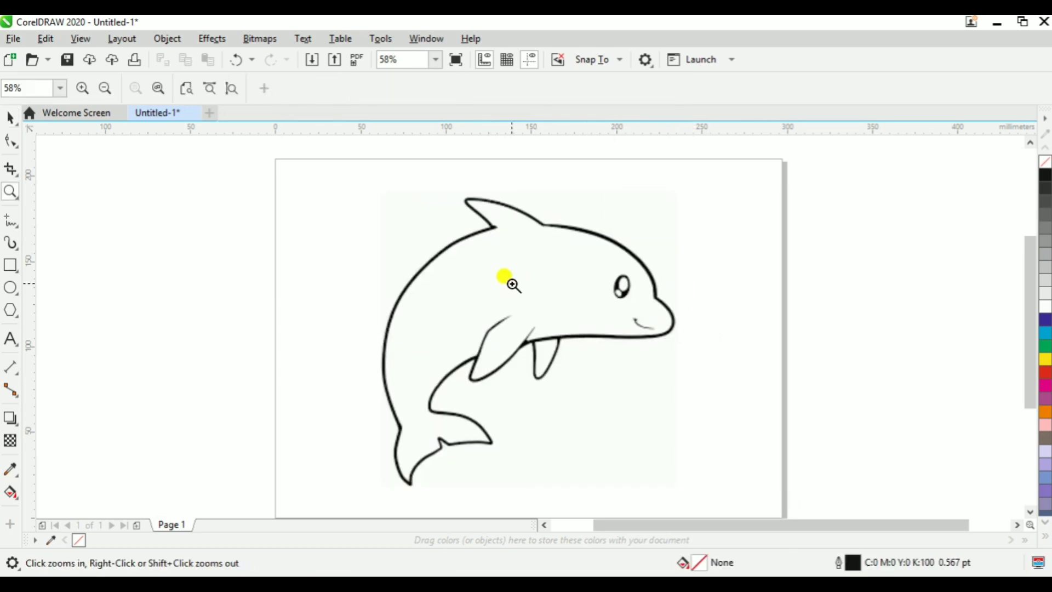
right_click(502, 277)
drag(404, 229, 630, 386)
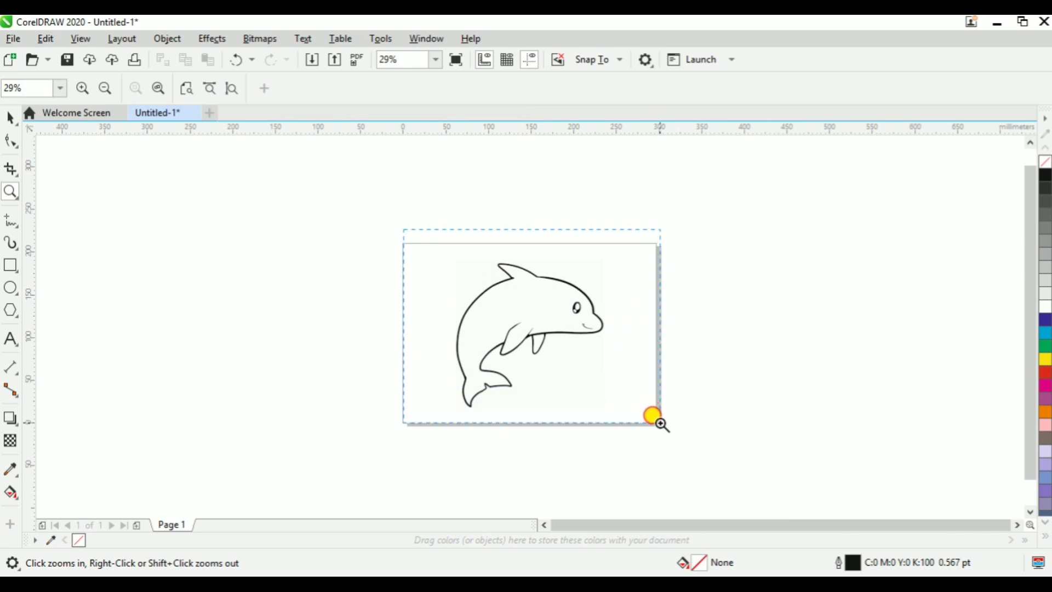
key(space)
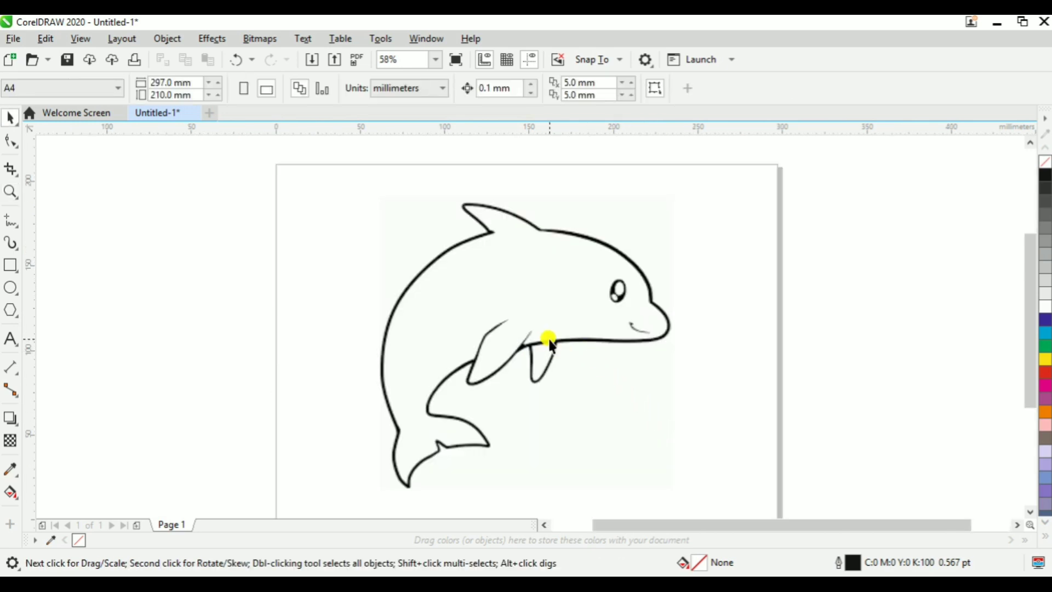
click(1030, 512)
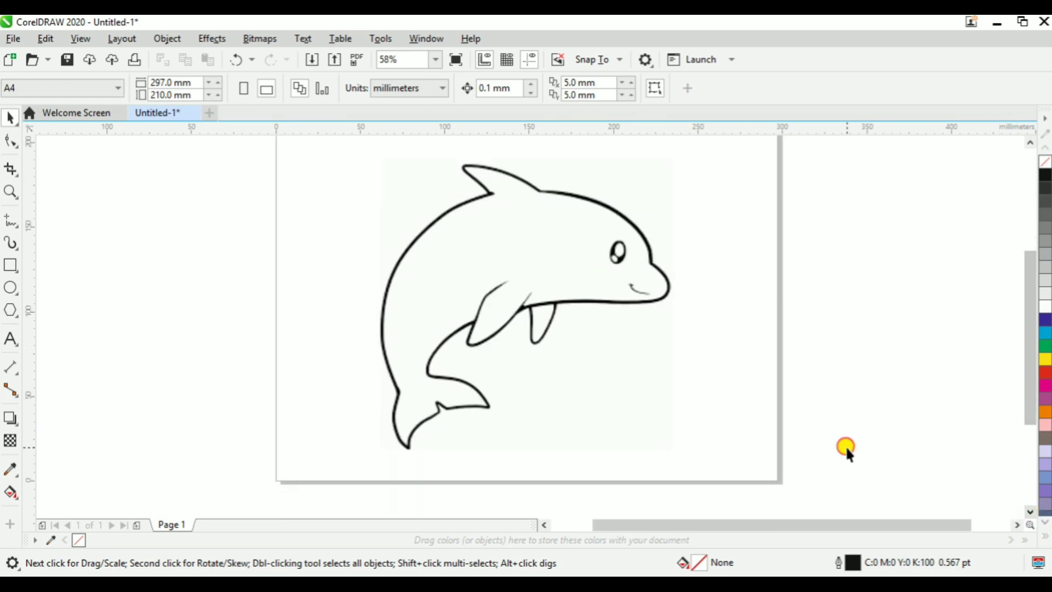
click(1029, 144)
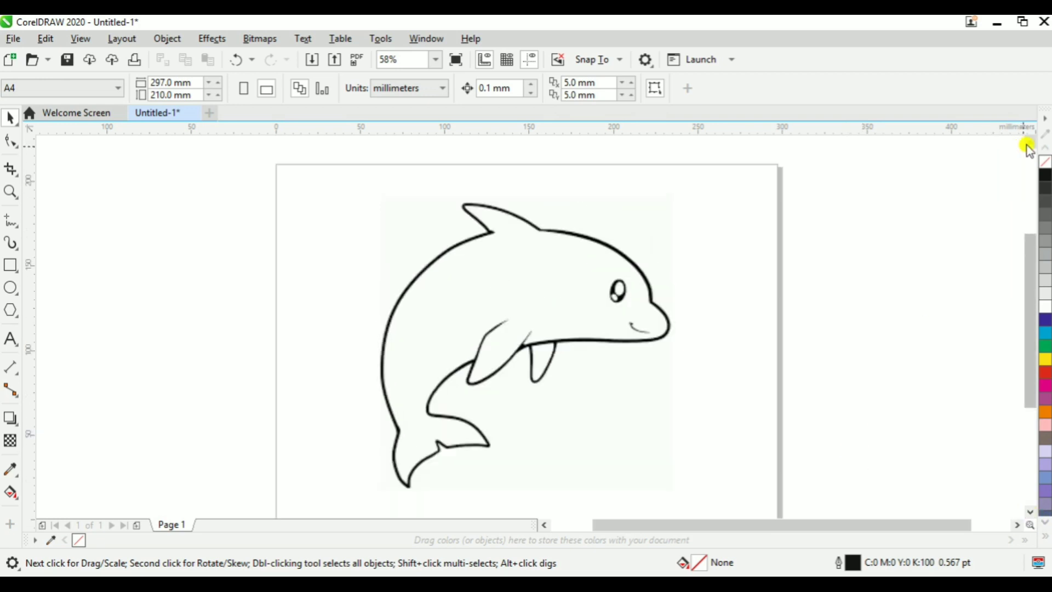
key(z)
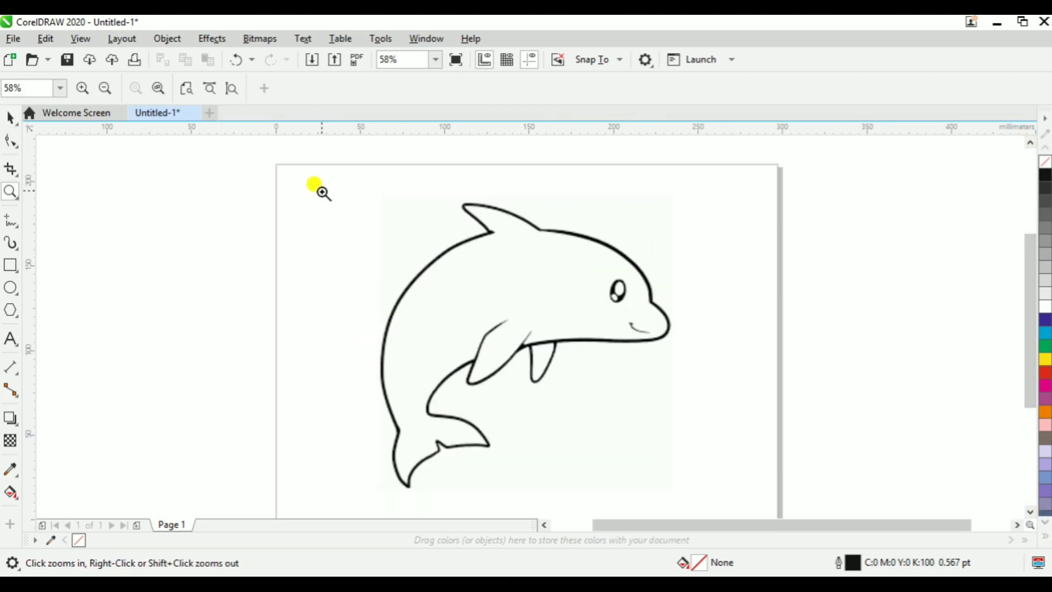
drag(322, 189, 690, 486)
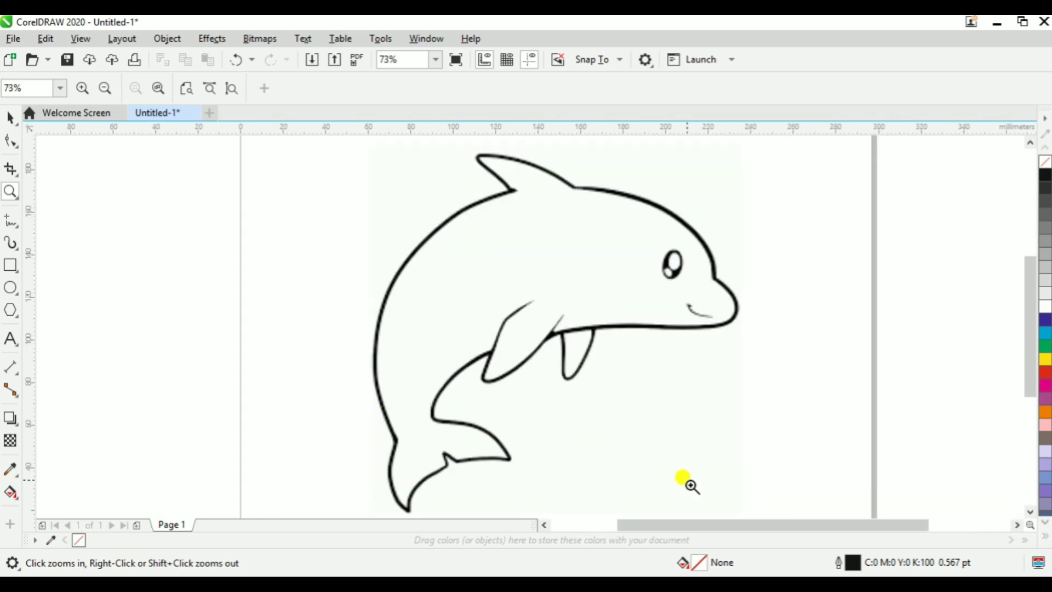
key(space)
click(613, 343)
click(720, 329)
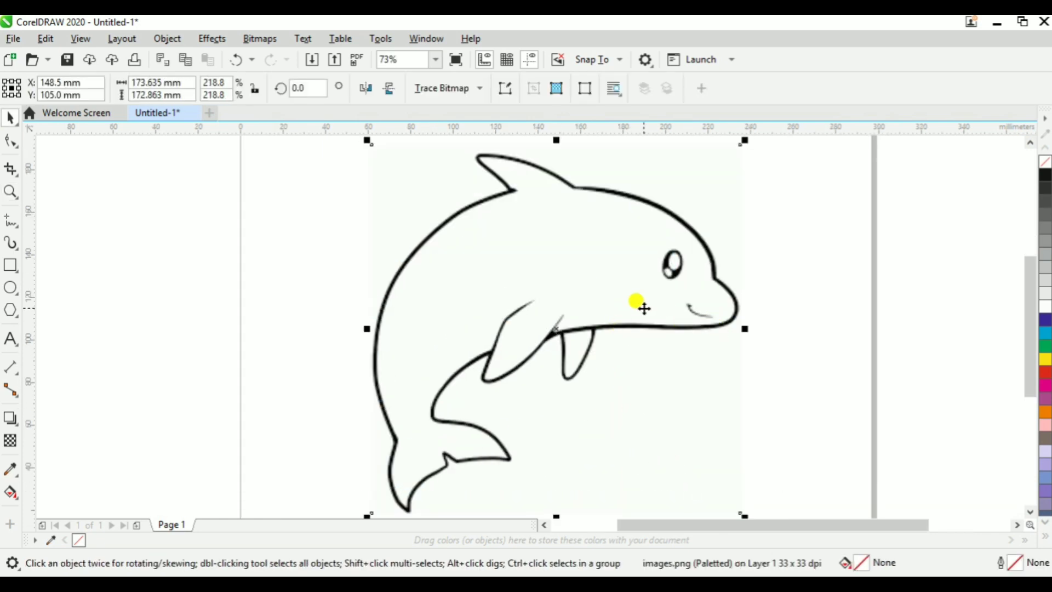
click(640, 305)
click(600, 320)
click(540, 308)
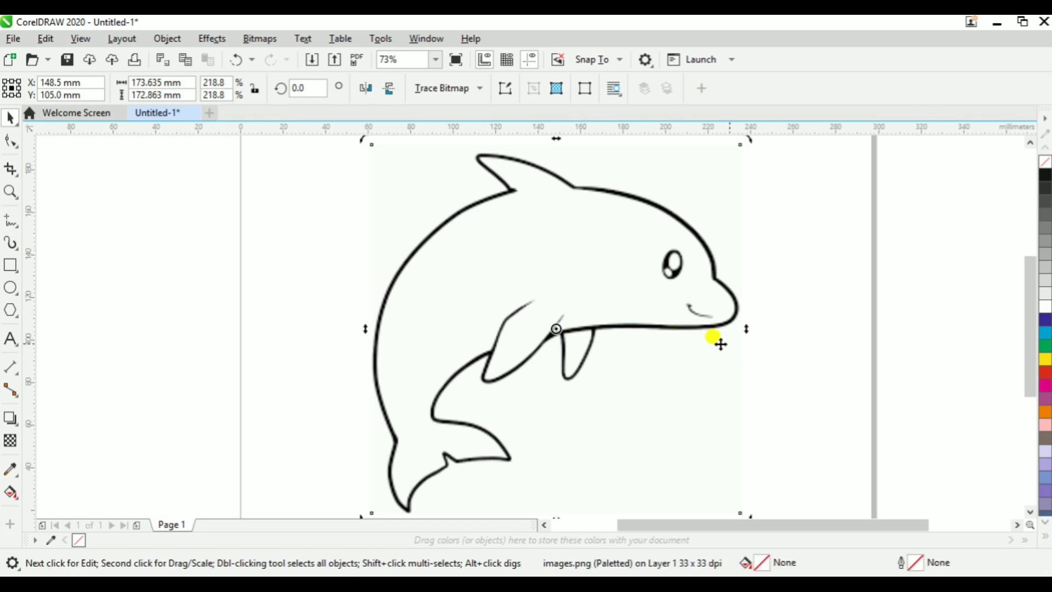
click(756, 350)
click(590, 303)
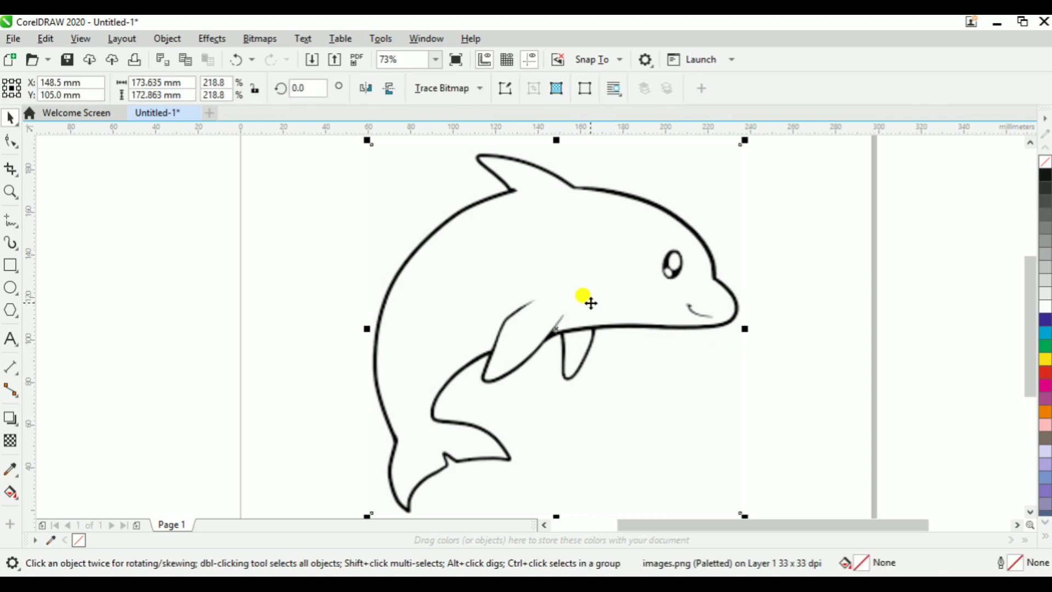
Start a straight-segment Bézier outline at the dorsal fin's front base, placing nodes at the snout top, belly, tail base and fluke tip.
click(19, 228)
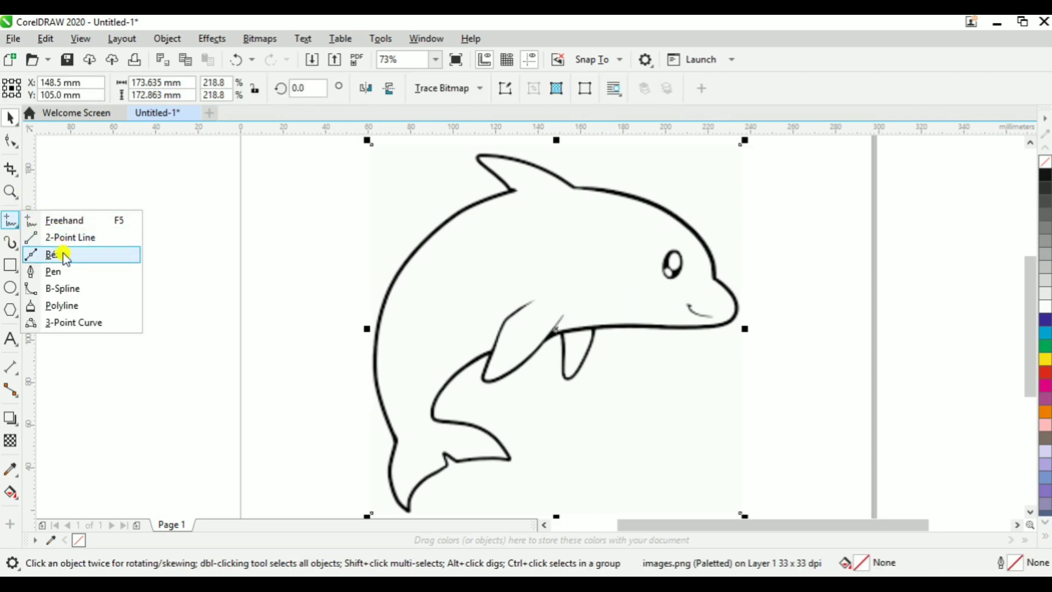
click(65, 257)
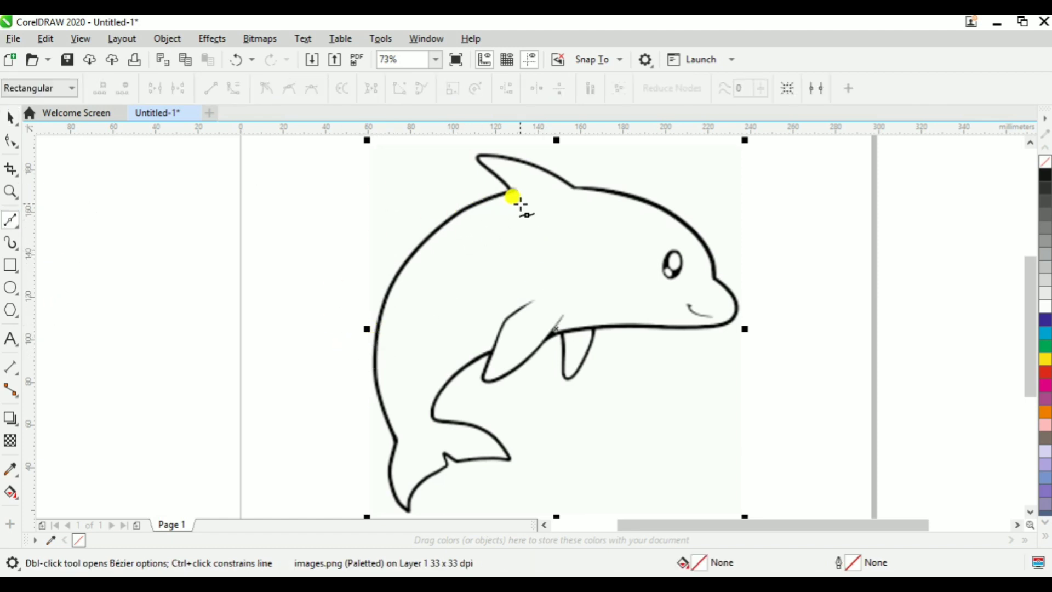
click(574, 188)
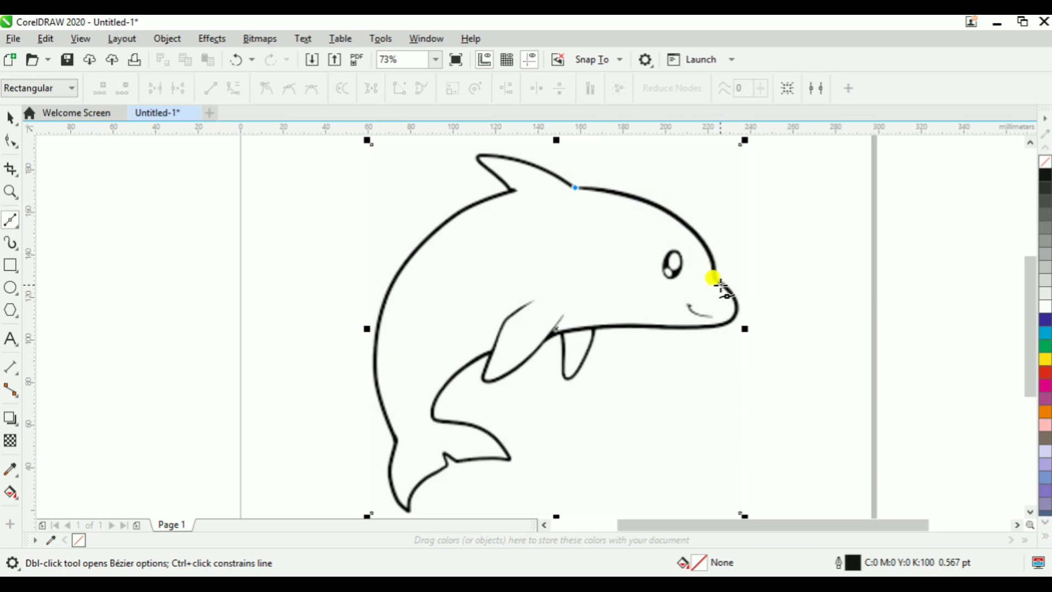
click(717, 280)
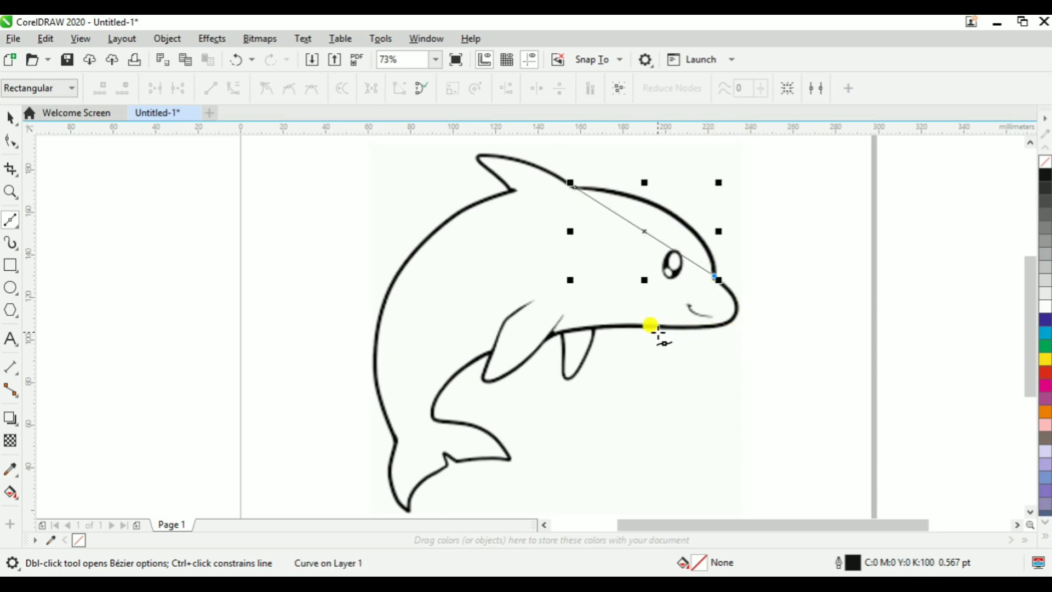
click(549, 335)
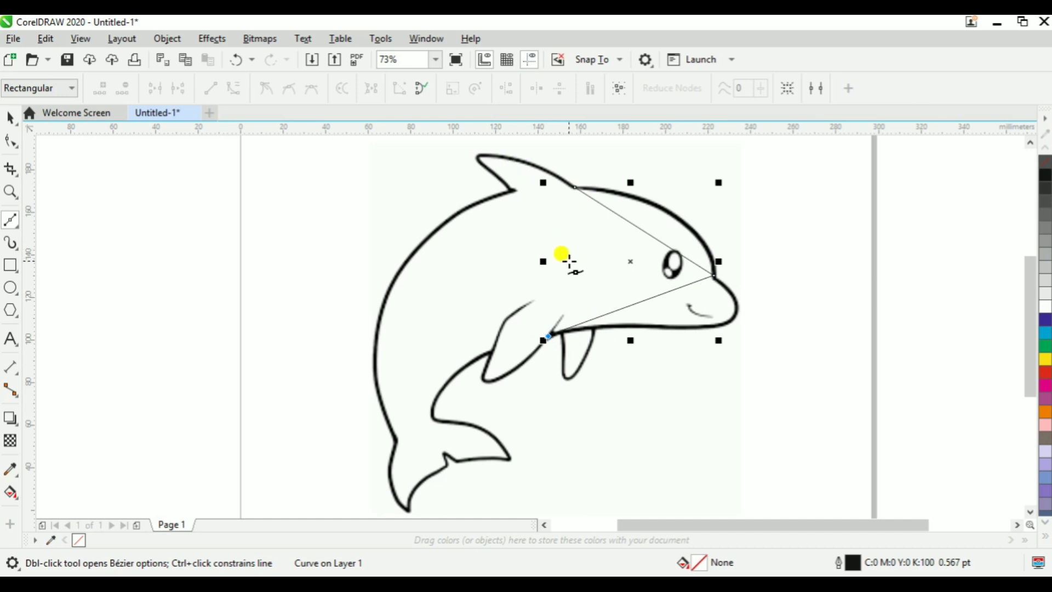
click(433, 404)
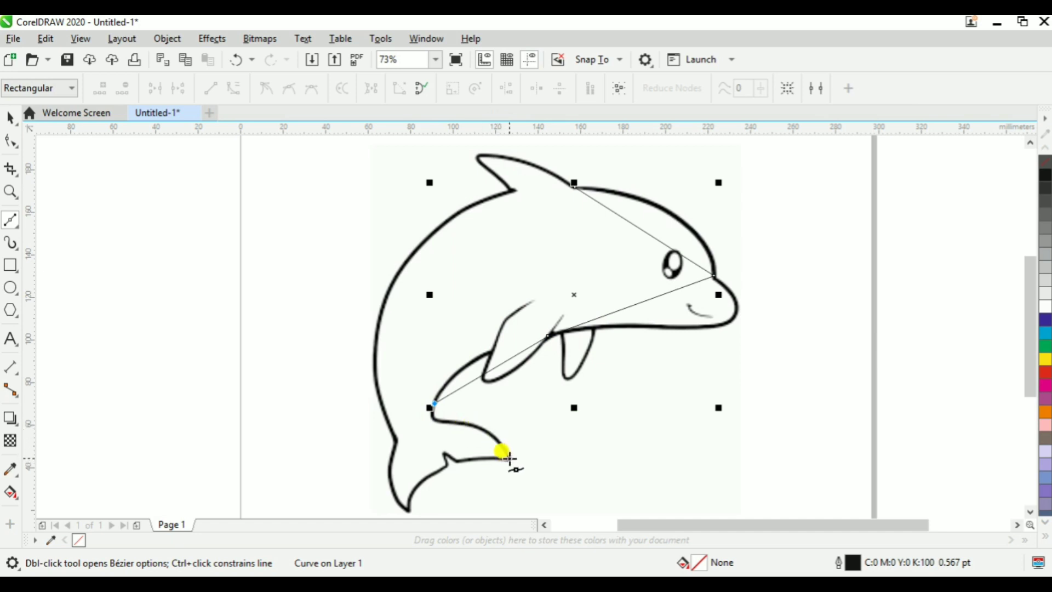
click(509, 458)
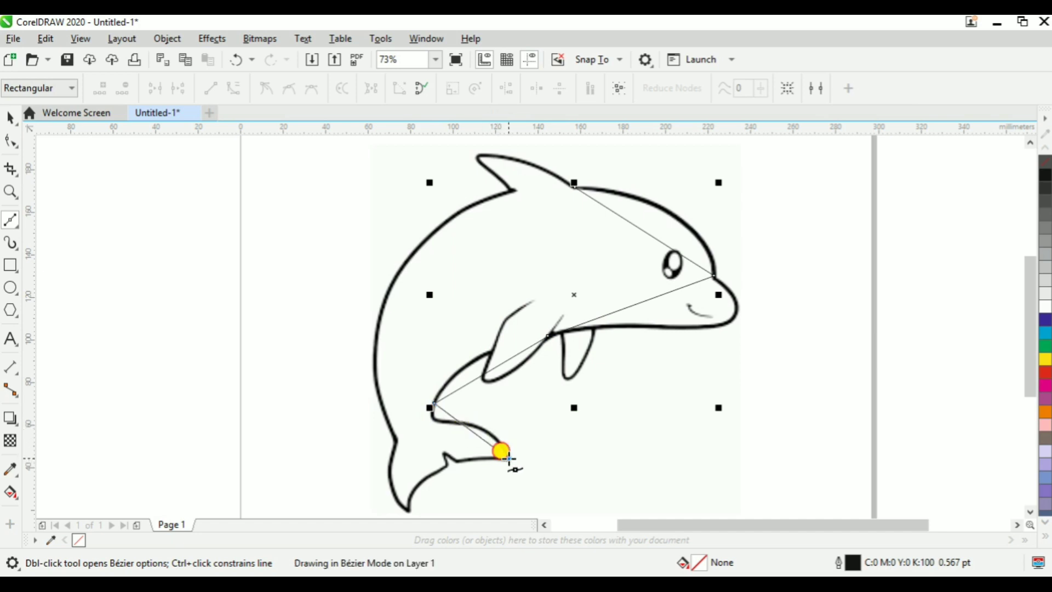
Continue the Bézier outline around the tail notch, lower fluke and dorsal fin tip, closing it at the starting node.
click(456, 462)
click(445, 456)
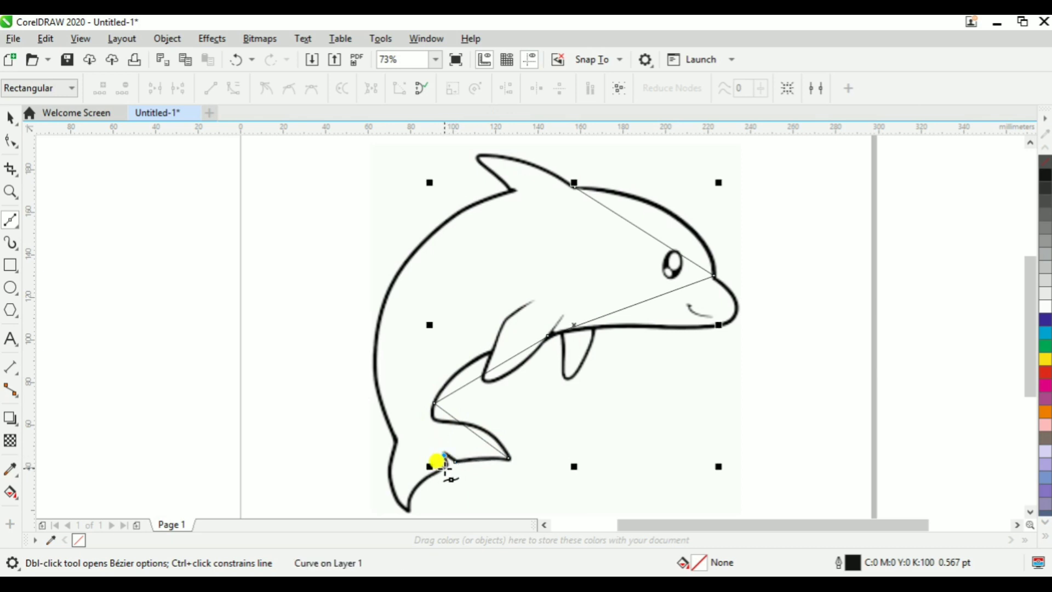
click(443, 469)
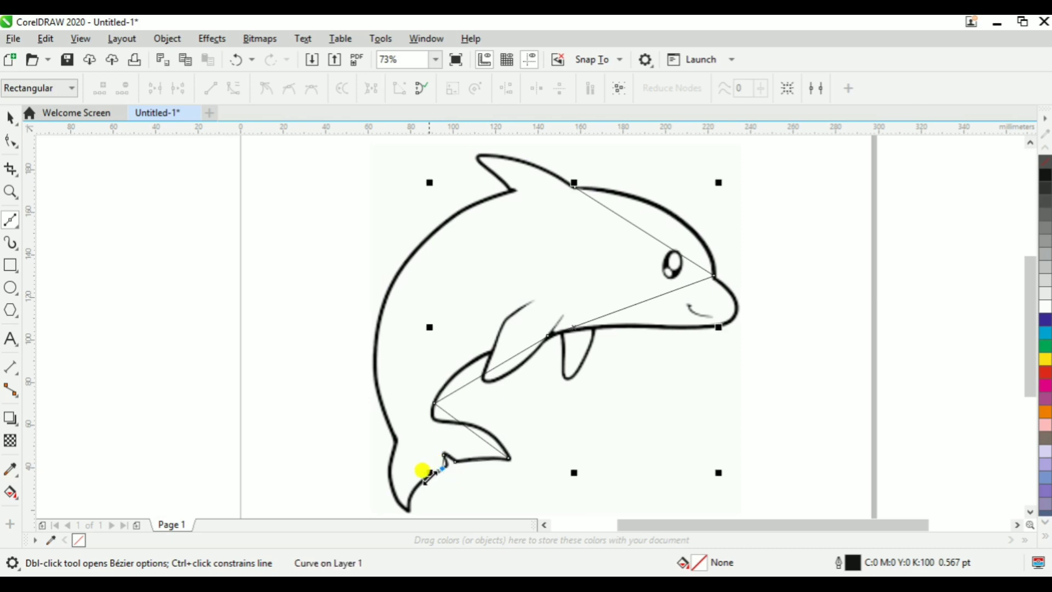
click(407, 509)
click(396, 439)
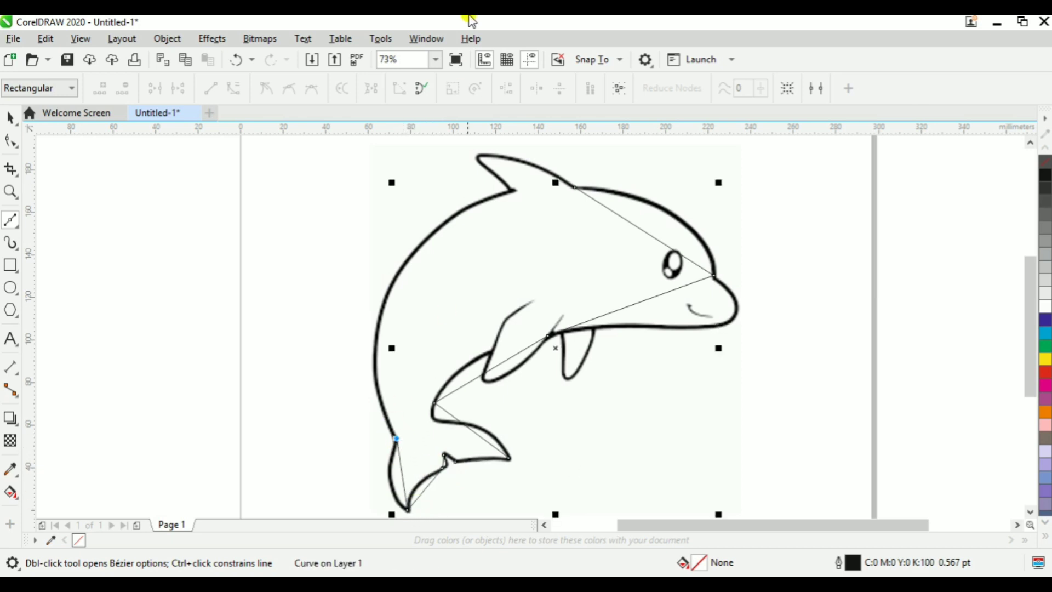
click(513, 191)
click(478, 158)
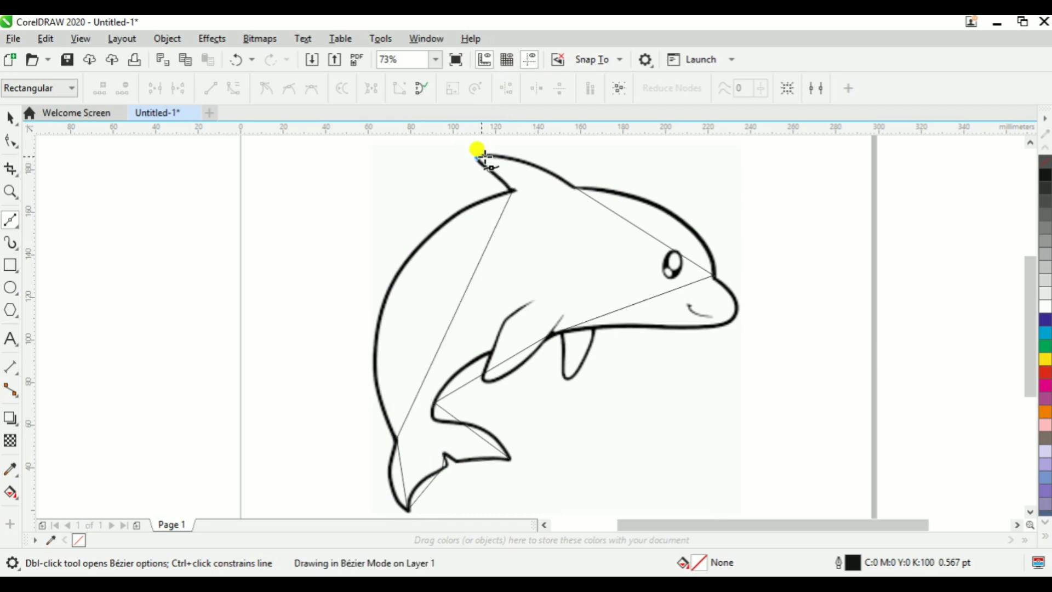
click(575, 188)
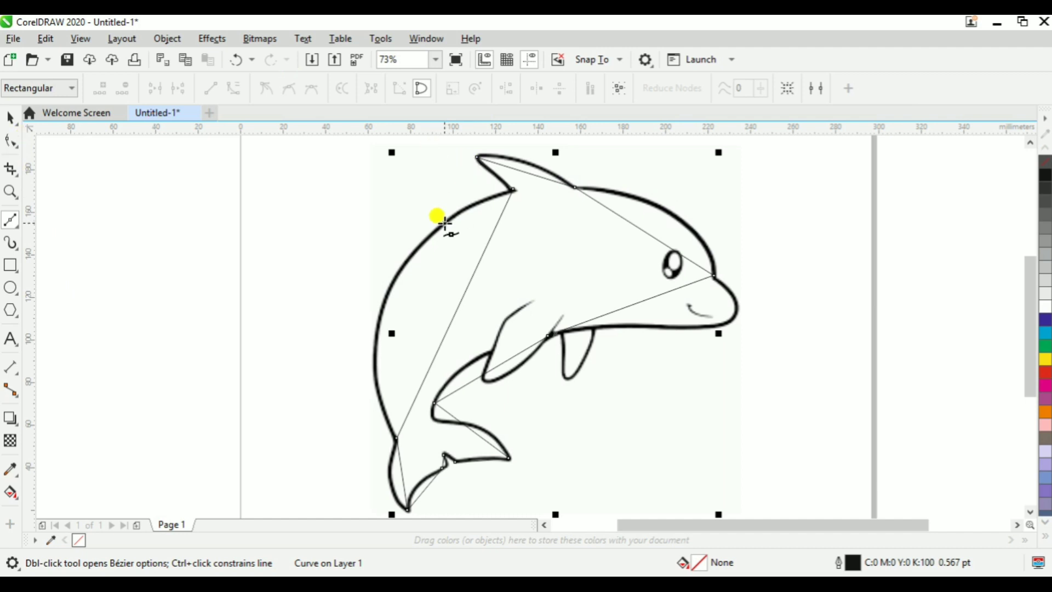
click(10, 142)
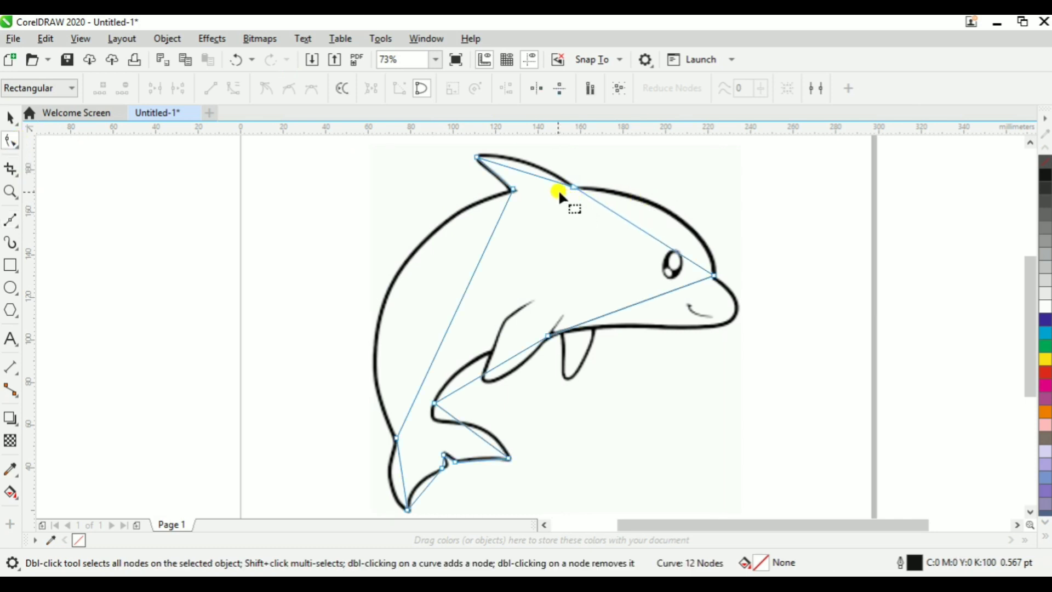
key(z)
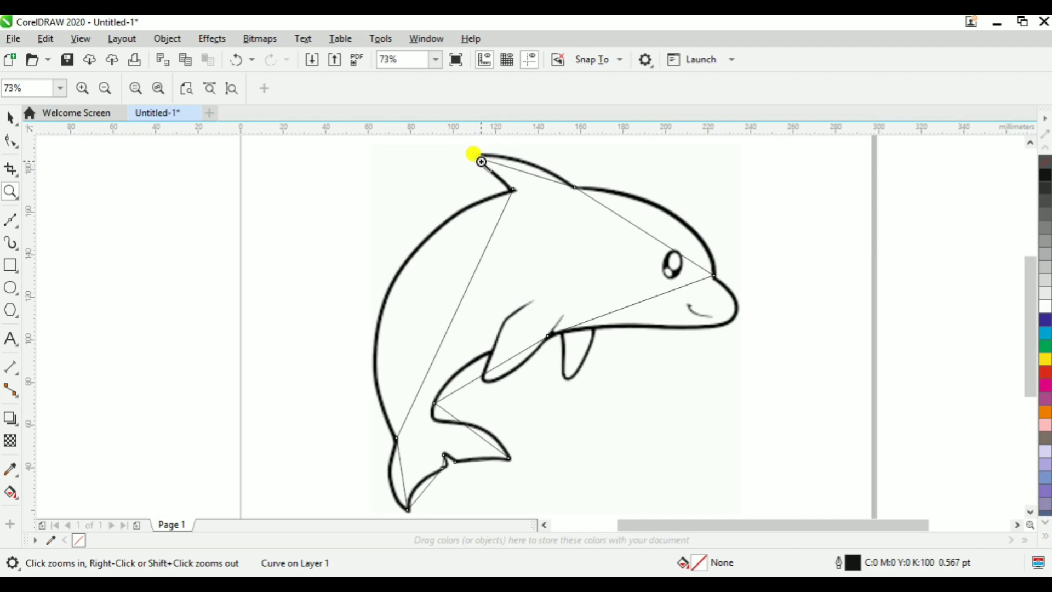
drag(463, 149, 618, 226)
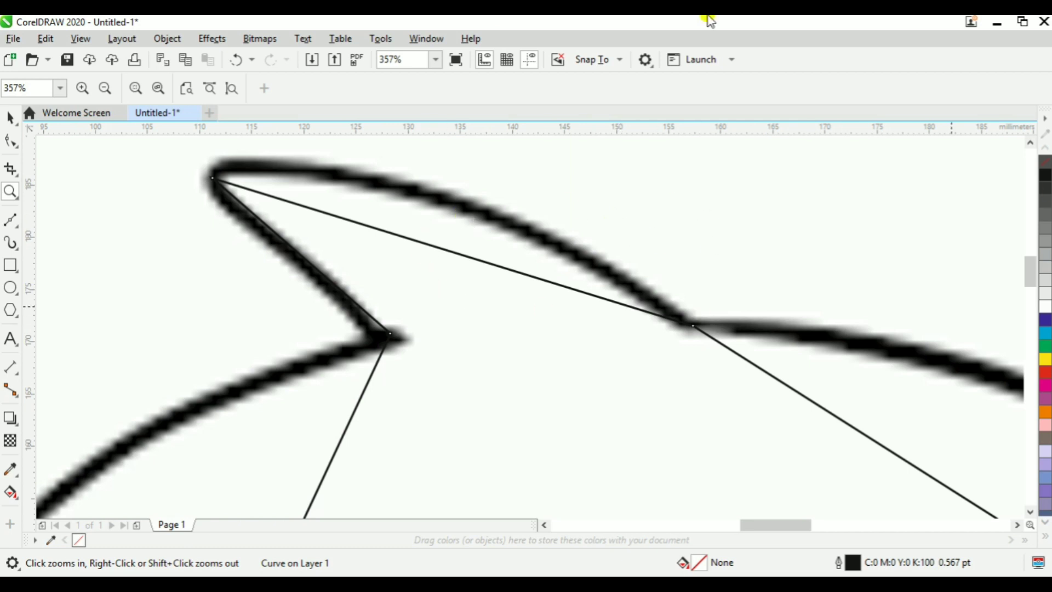
click(11, 140)
click(213, 177)
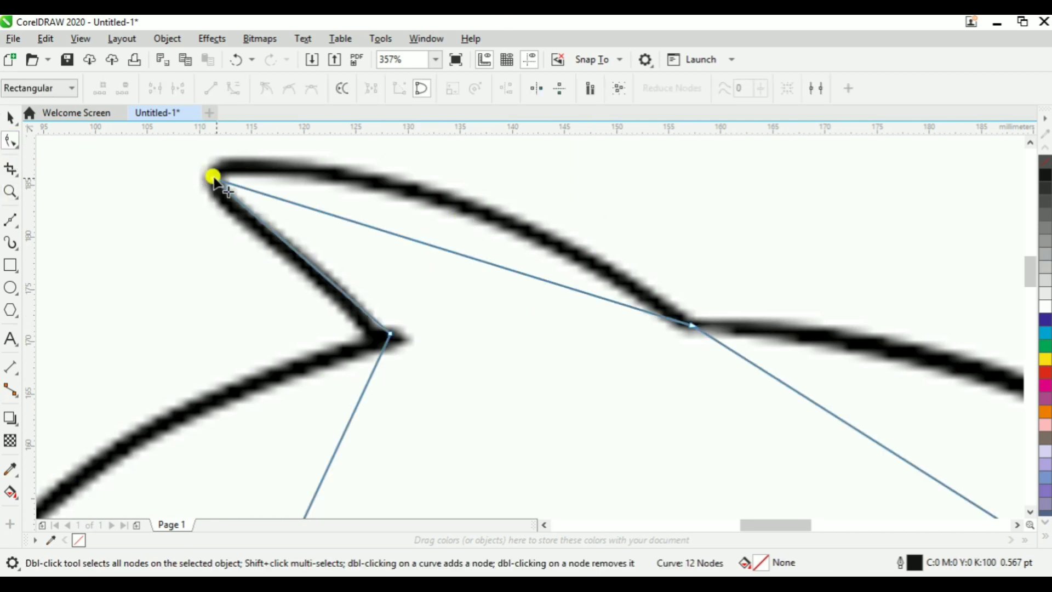
key(z)
key(F4)
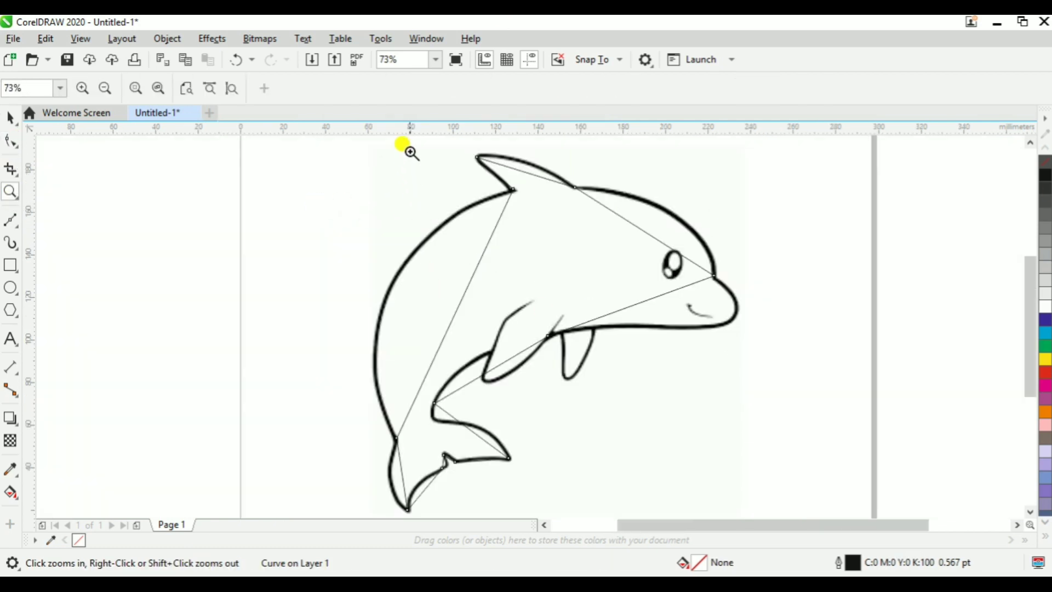
Convert the outline's straight segment along the top of the dorsal fin to a curve with the Shape tool.
drag(412, 140, 665, 283)
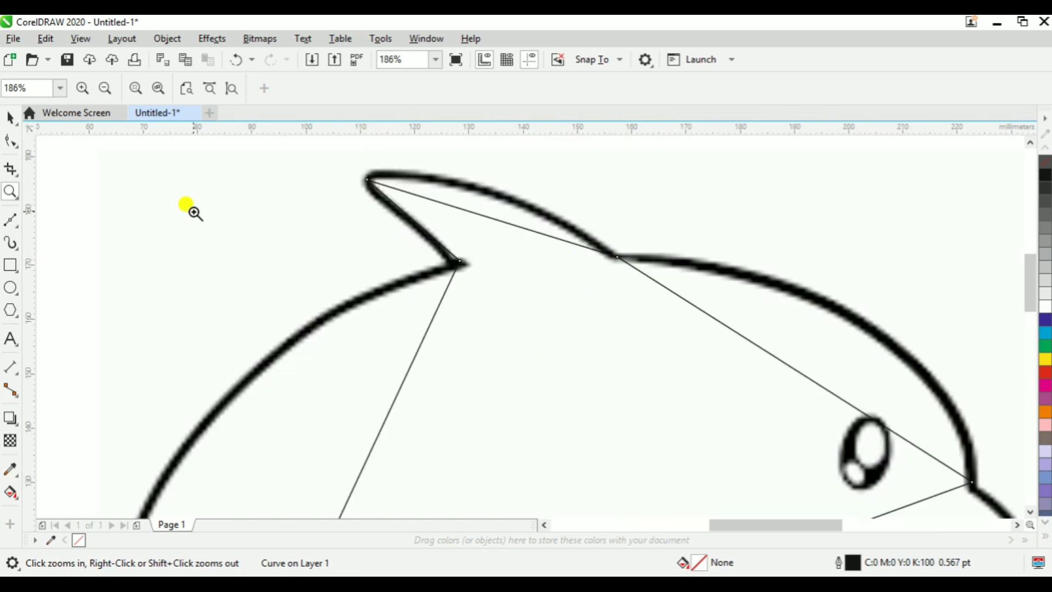
click(11, 144)
click(471, 212)
click(474, 211)
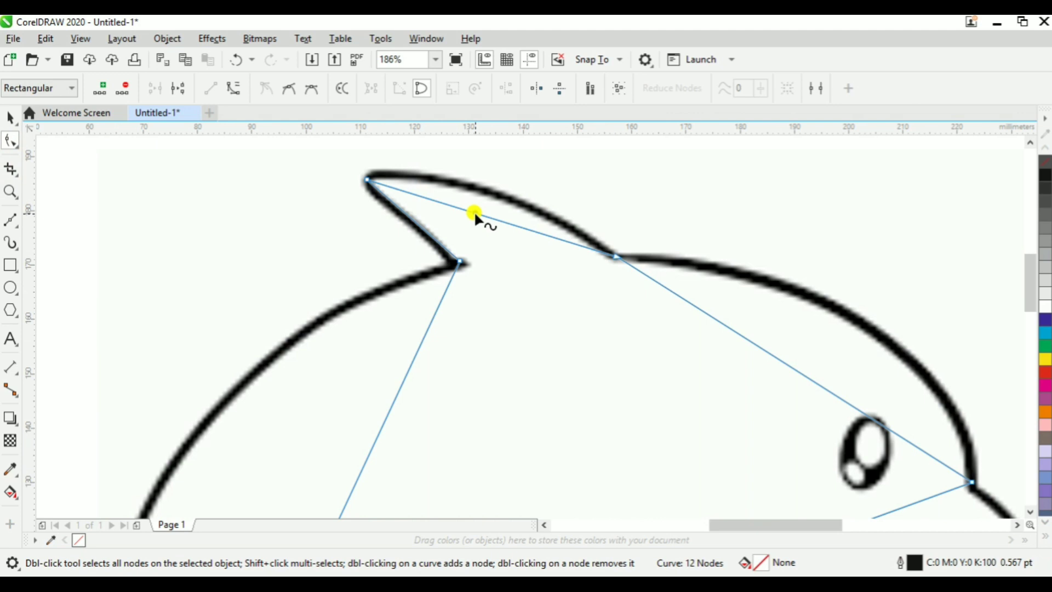
right_click(474, 213)
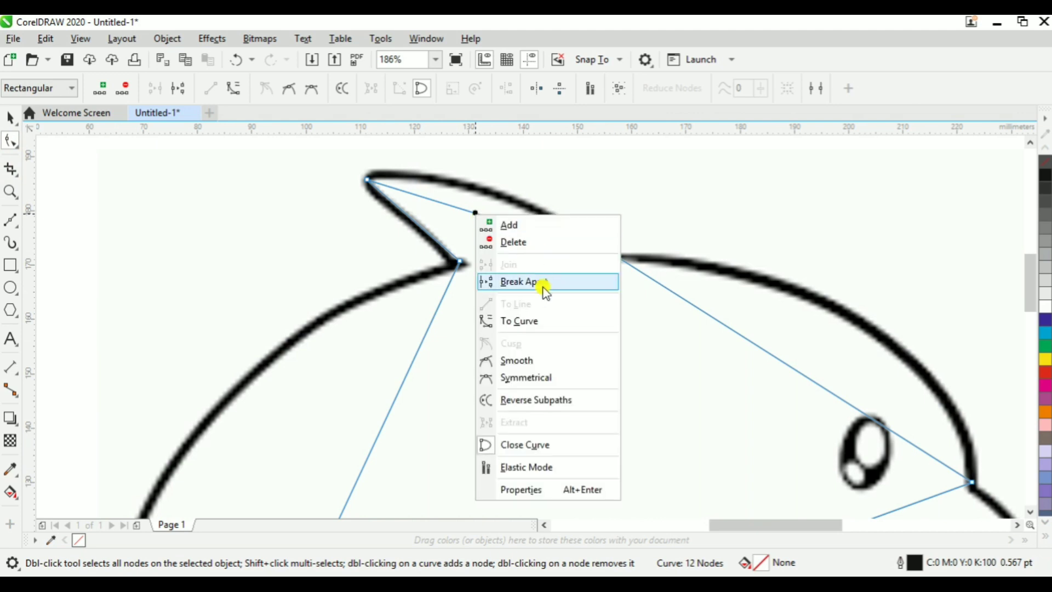
click(547, 324)
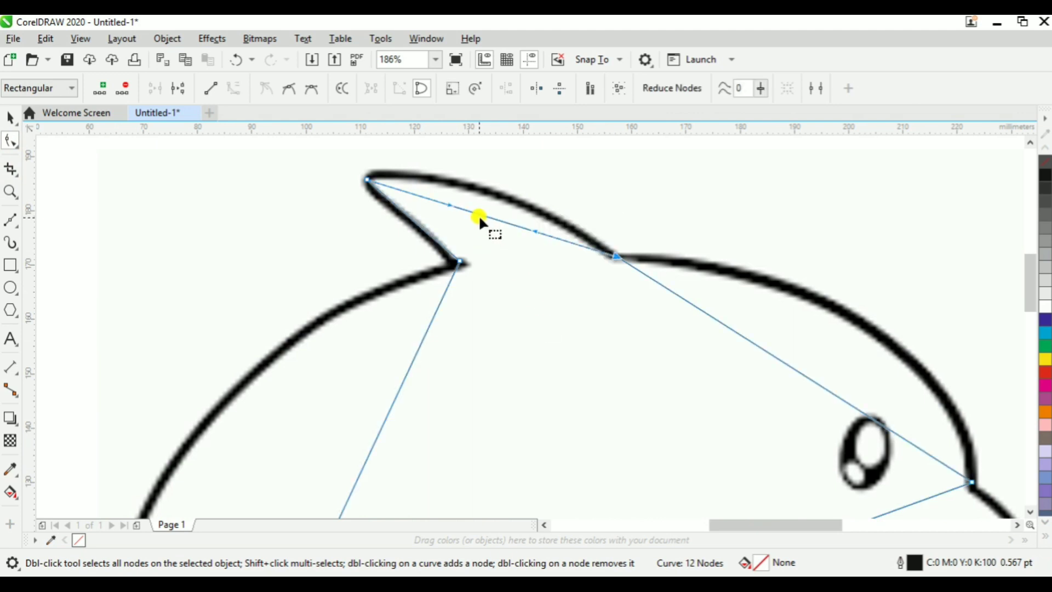
Bend the dorsal fin's top segment and adjust its control handles to follow the black line of the picture.
click(478, 214)
drag(478, 213, 426, 178)
click(633, 233)
drag(633, 232, 580, 299)
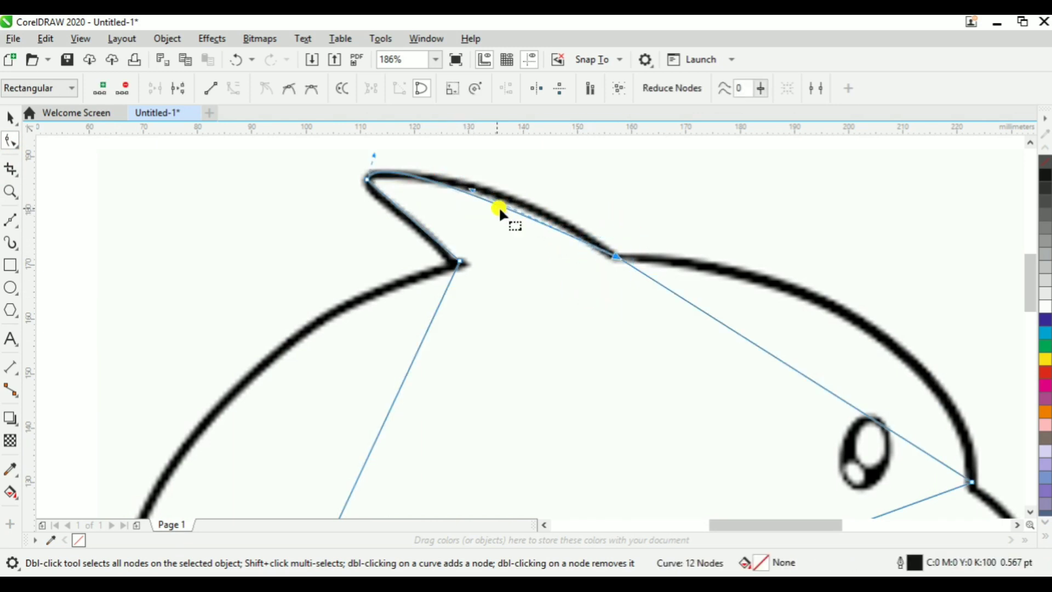
drag(470, 192, 548, 201)
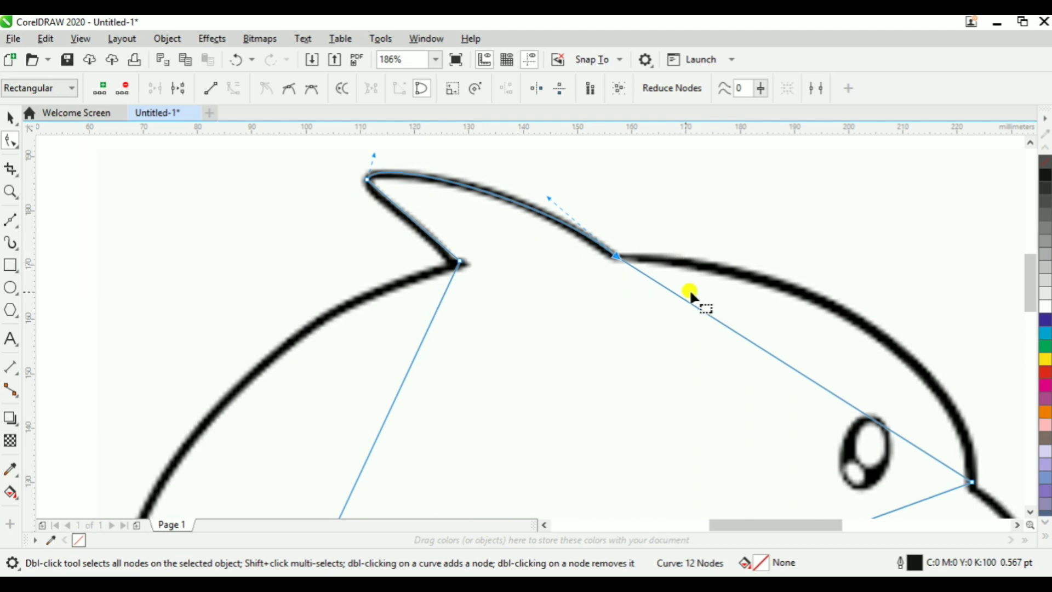
Convert the segment from the dorsal fin to the snout to a curve and shape it along the dolphin's forehead.
key(z)
key(F4)
drag(543, 161, 740, 336)
click(11, 143)
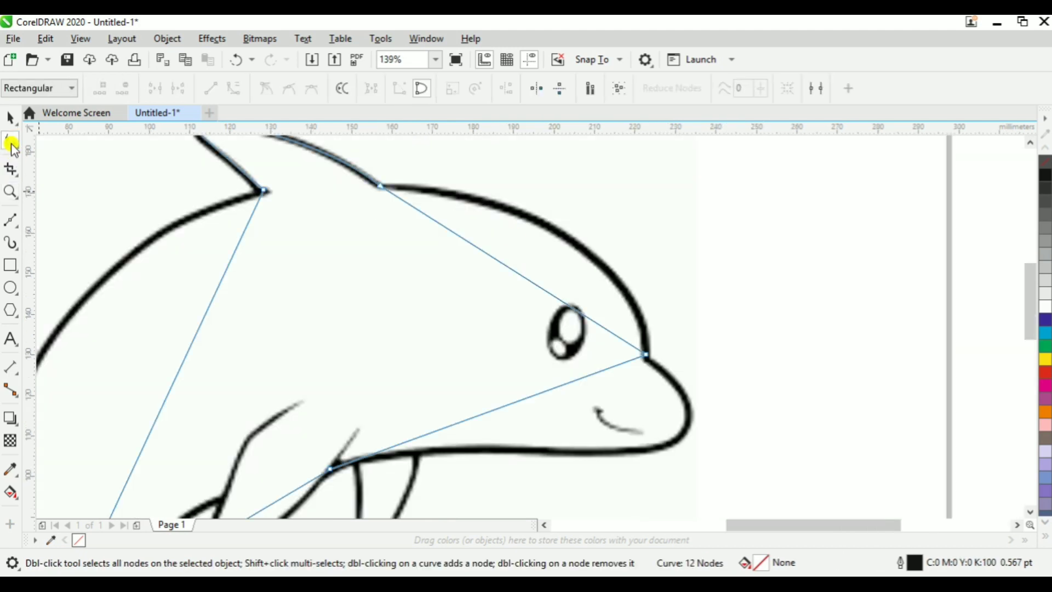
right_click(488, 254)
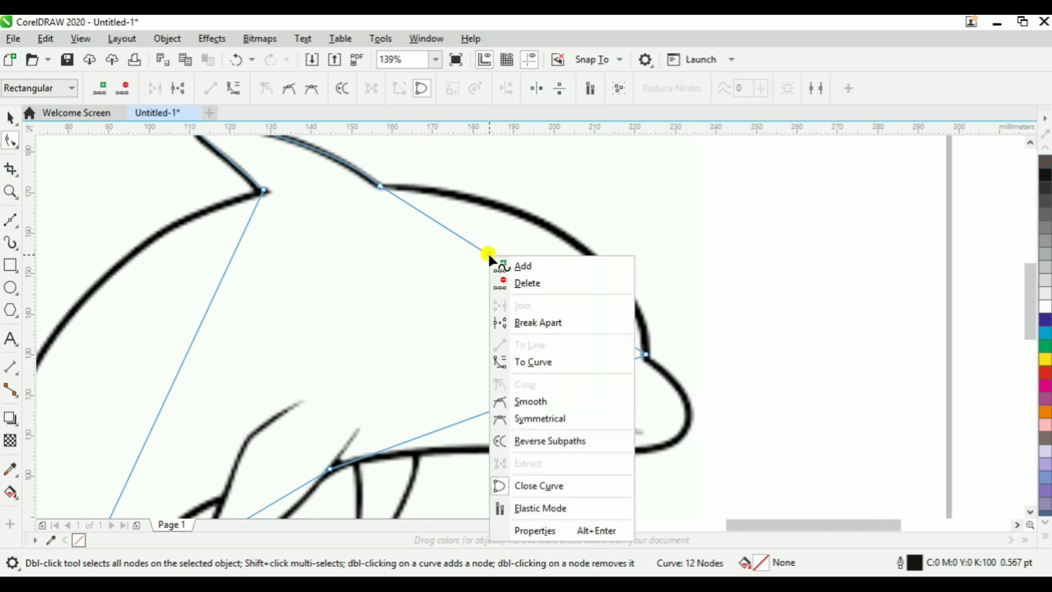
click(537, 360)
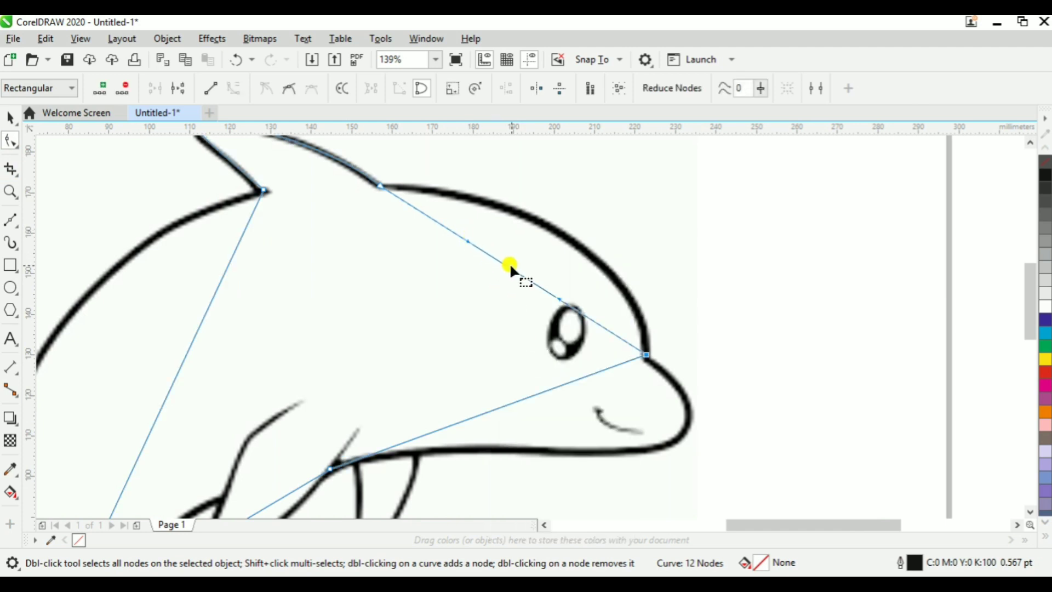
drag(511, 268, 541, 224)
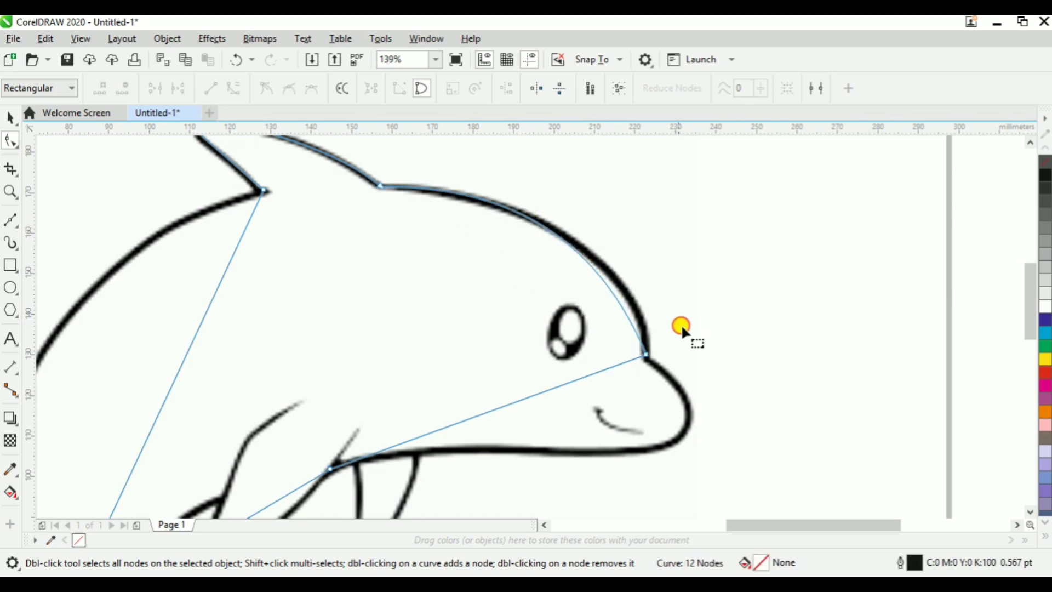
click(607, 290)
drag(600, 238, 651, 267)
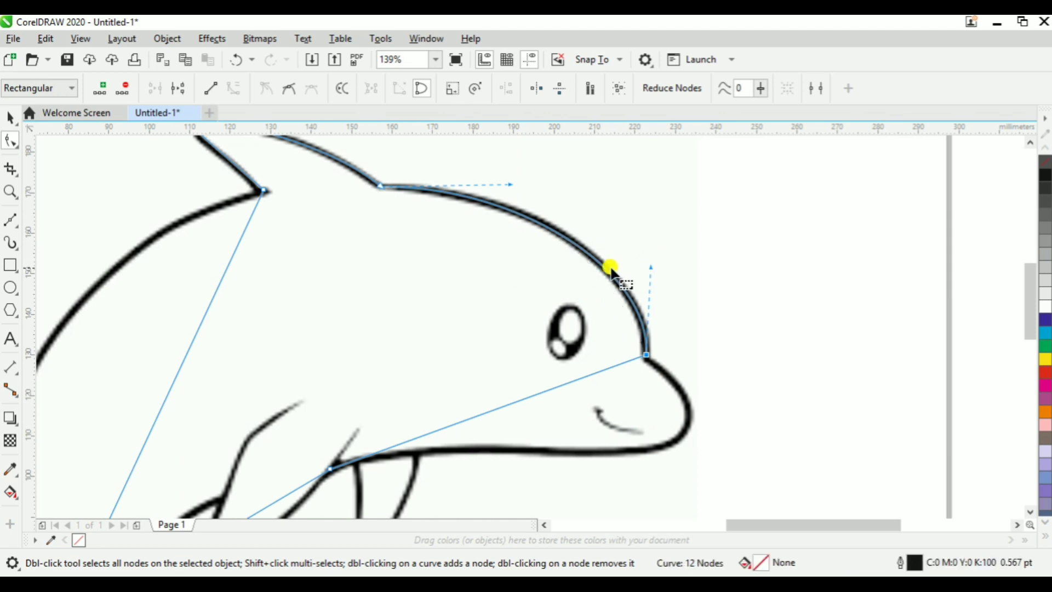
Convert the segment from the snout top to the belly to a curve and fit it around the snout and lower jaw.
click(489, 409)
right_click(489, 409)
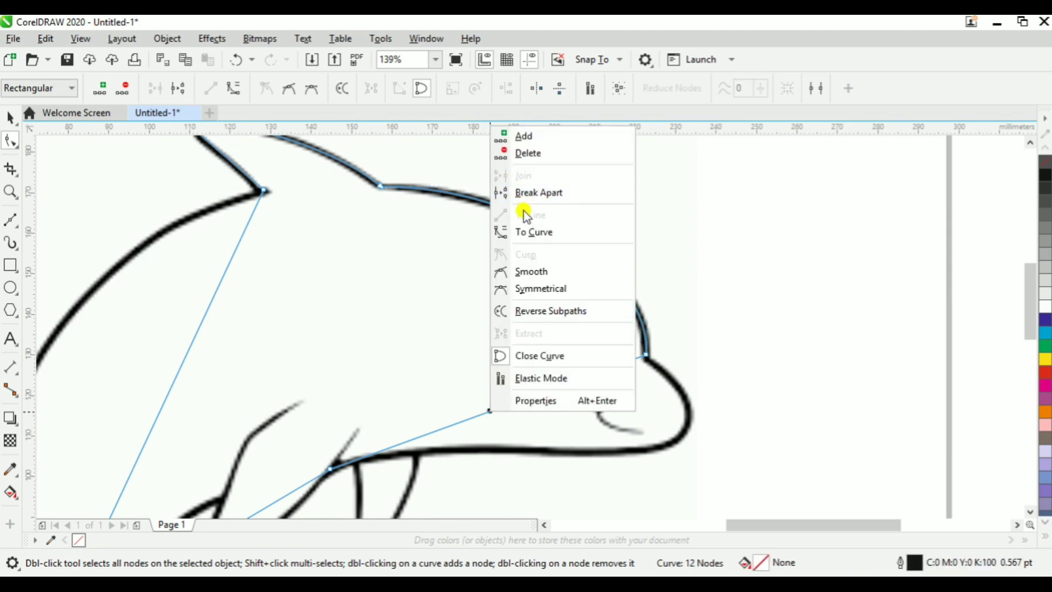
click(534, 231)
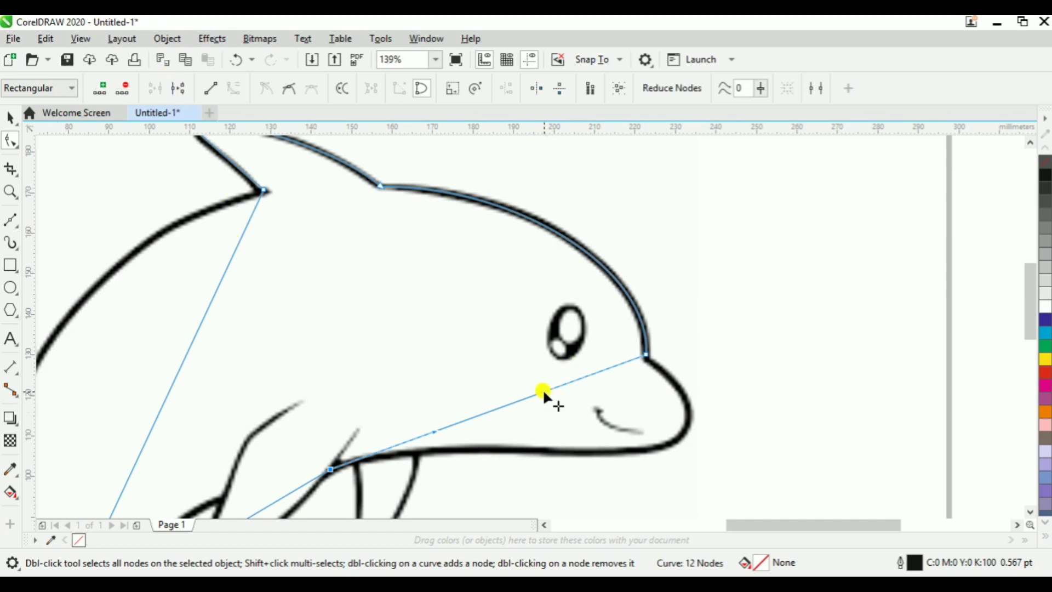
drag(543, 389, 816, 502)
drag(815, 502, 810, 462)
drag(433, 385, 451, 365)
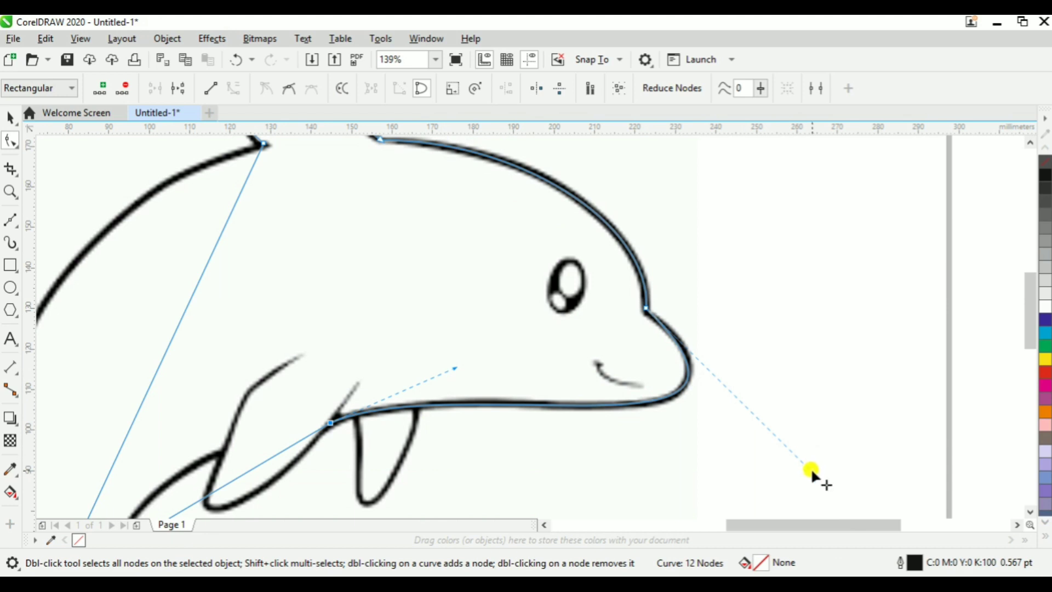
mouse_move(806, 466)
mouse_down()
mouse_move(795, 467)
mouse_move(810, 462)
mouse_up()
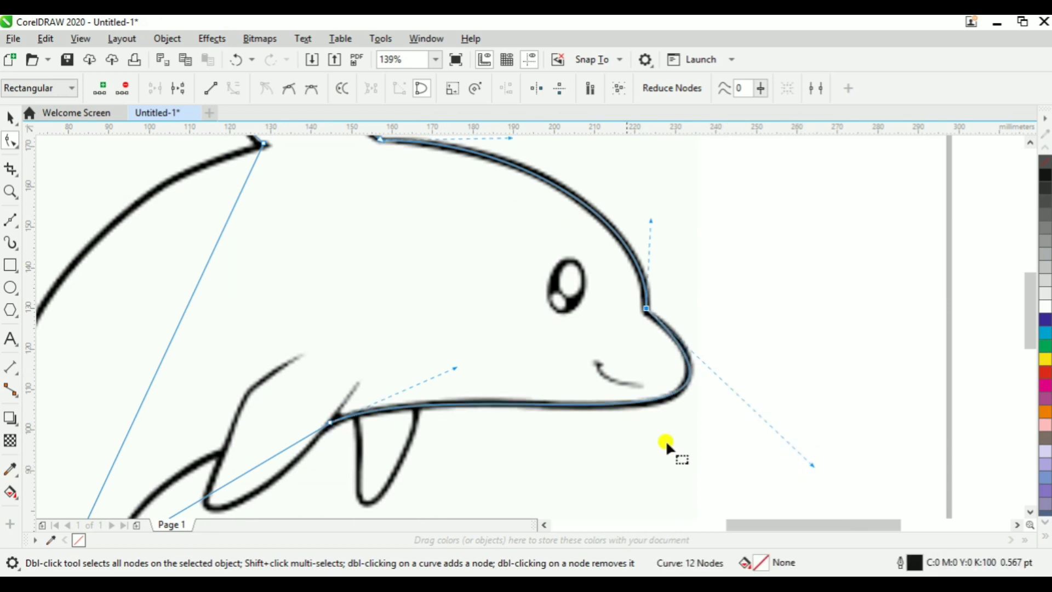
drag(454, 363, 450, 370)
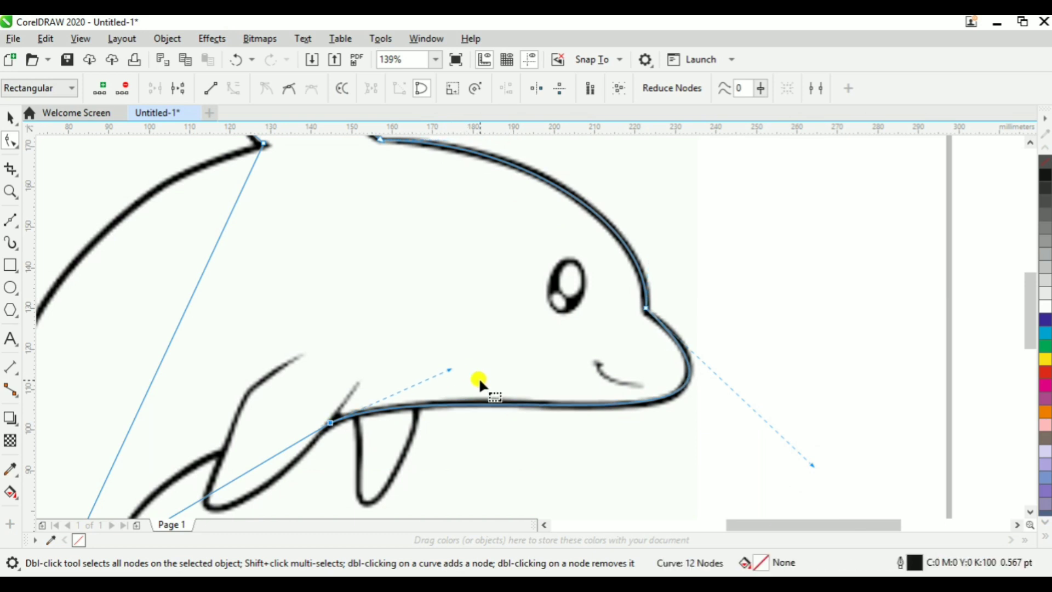
Convert the segment from the belly to the tail base to a curve and bend it along the tail's underside.
click(1030, 512)
drag(819, 518, 783, 523)
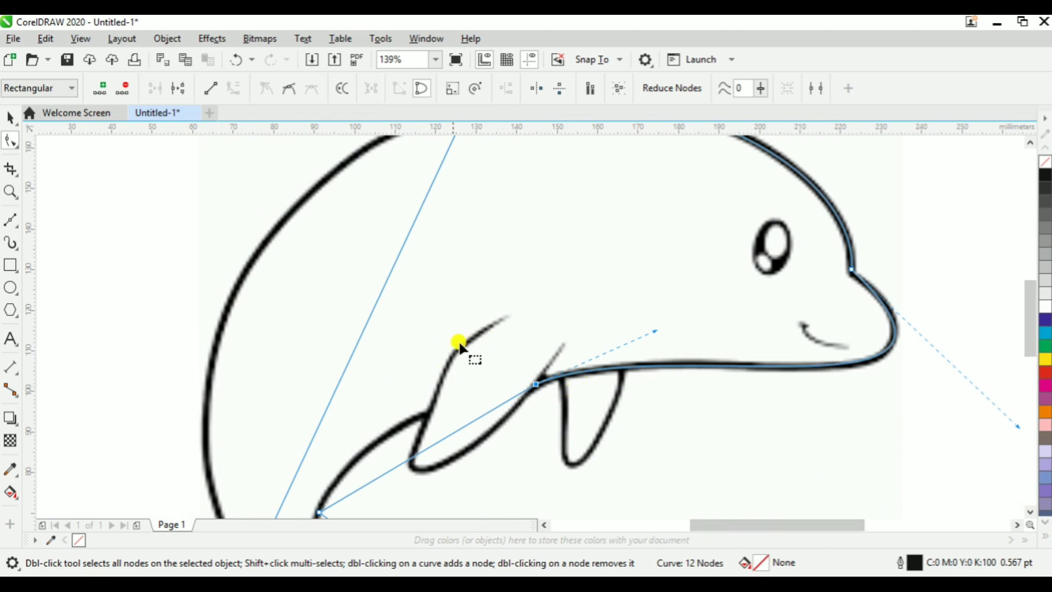
key(z)
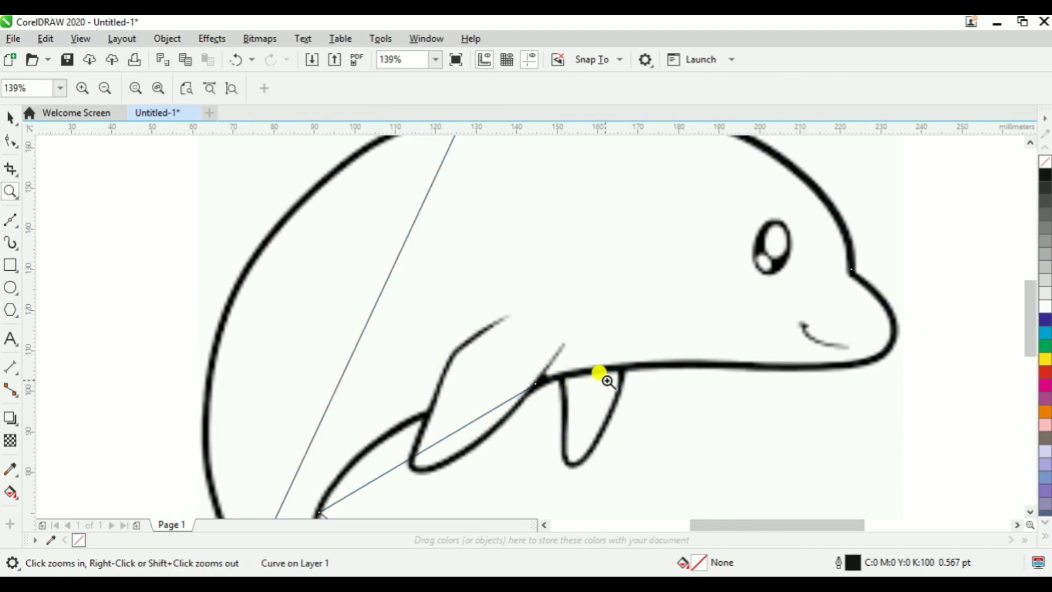
right_click(589, 368)
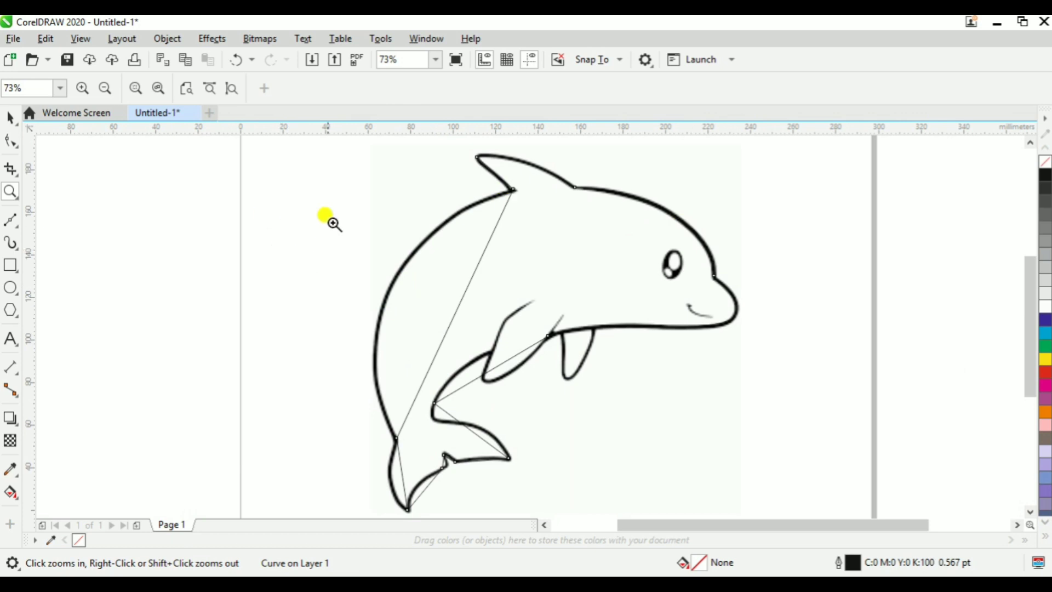
drag(389, 309, 631, 535)
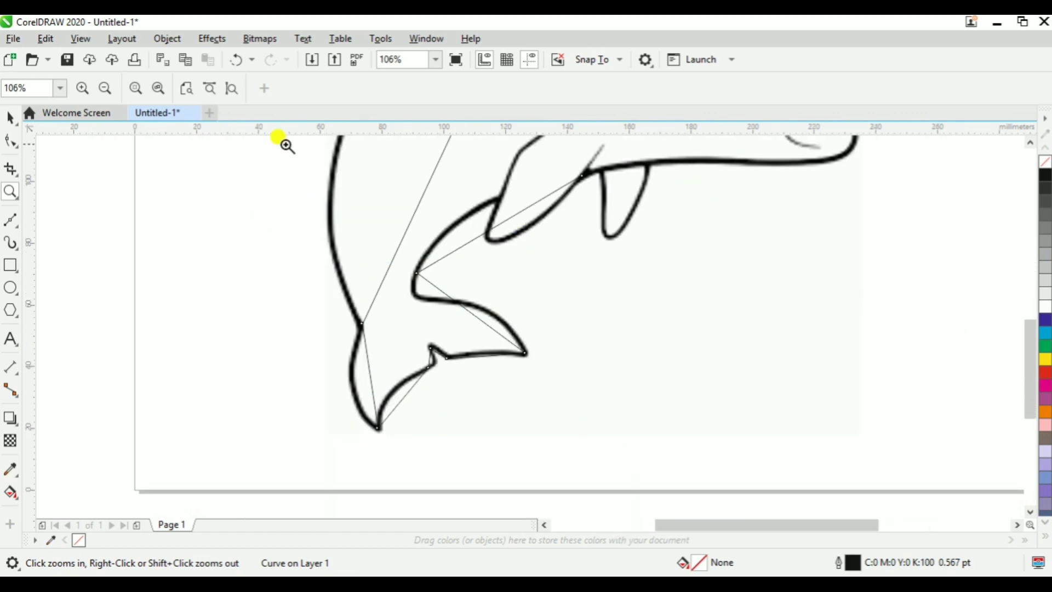
click(11, 141)
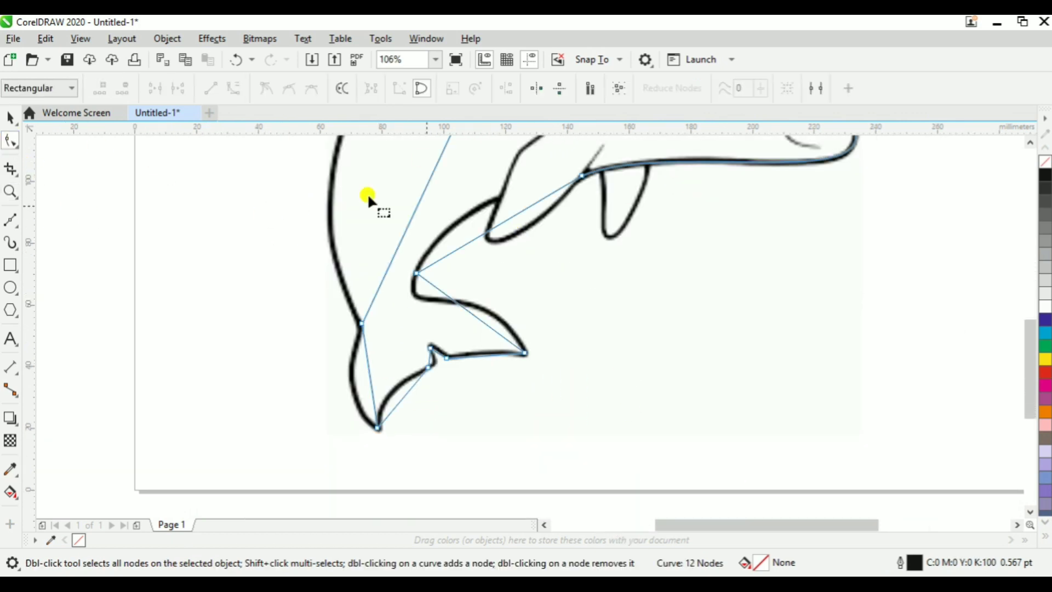
click(474, 238)
right_click(474, 237)
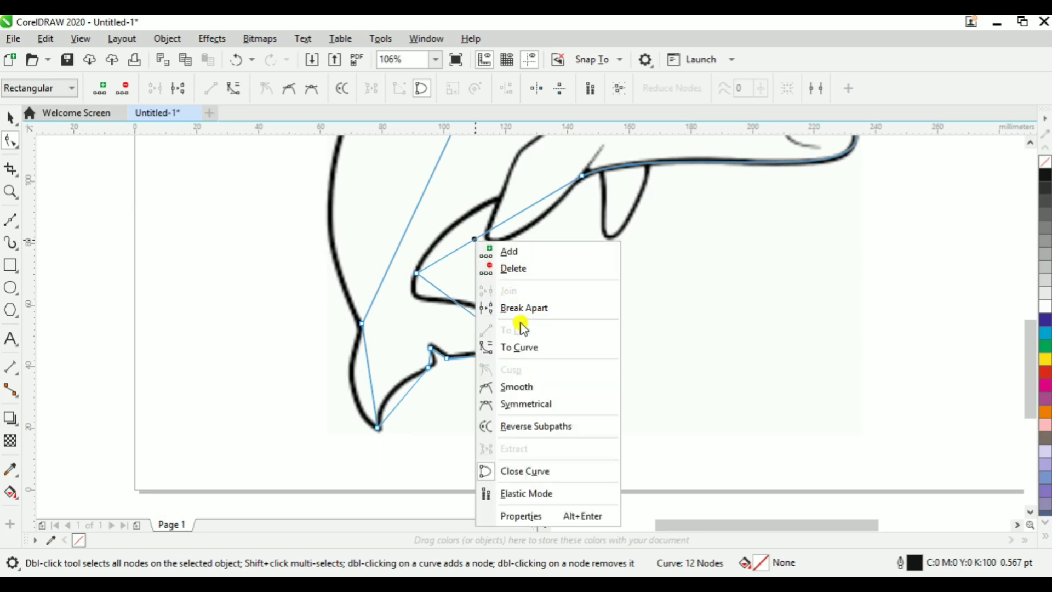
click(521, 347)
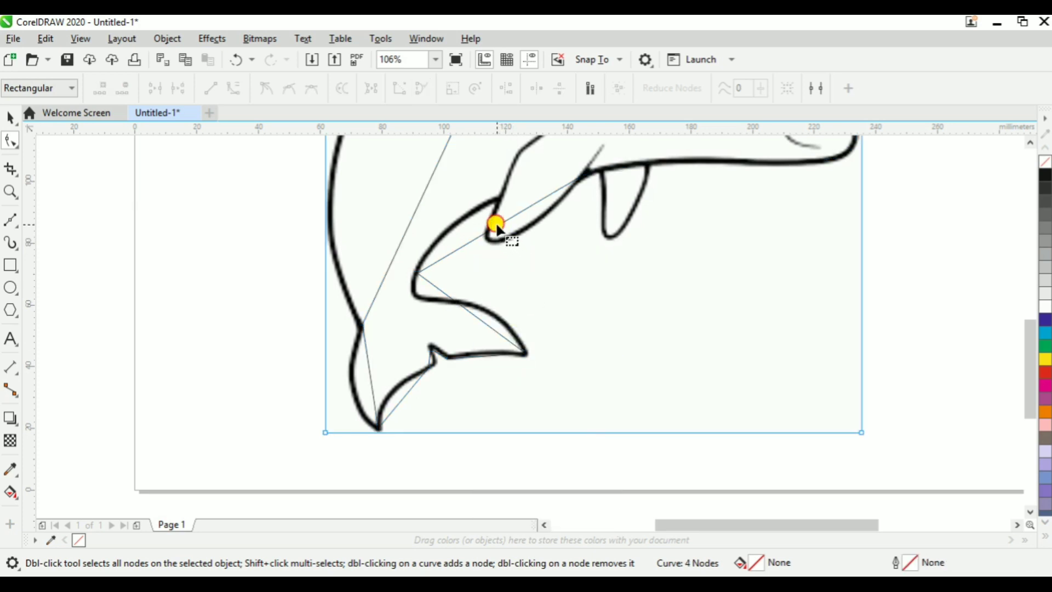
drag(501, 229, 462, 320)
Convert the upper segment of the right tail fluke to a curve and adjust its handles to follow the black line.
right_click(459, 301)
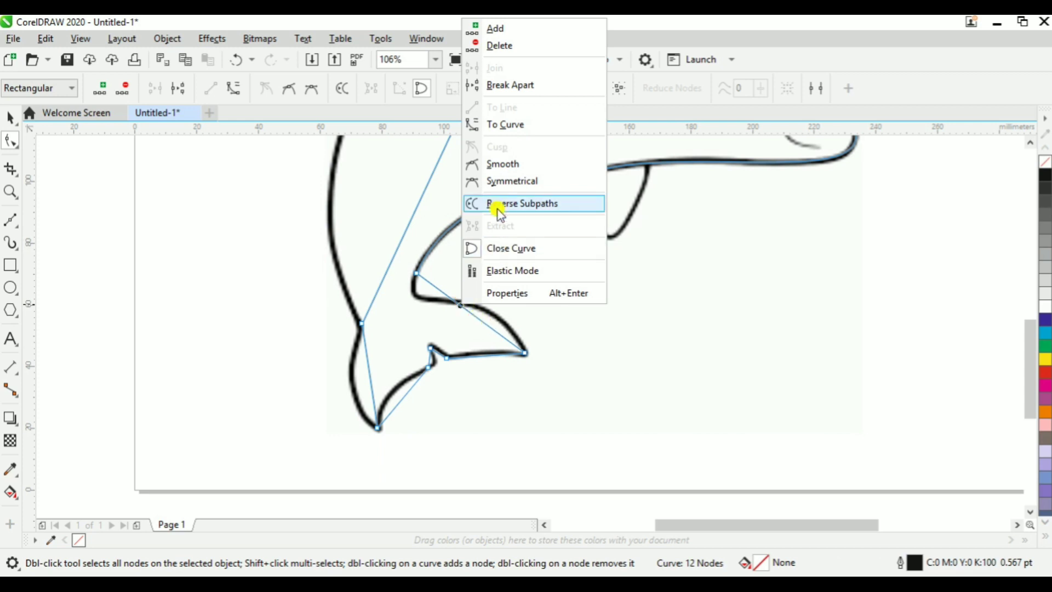
click(532, 127)
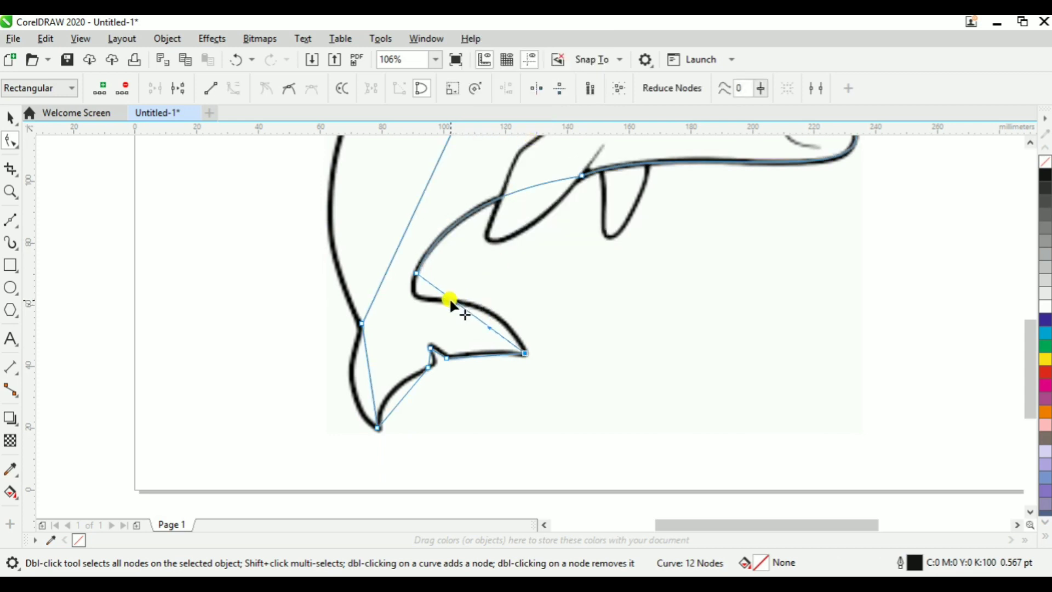
drag(450, 299, 389, 314)
drag(487, 327, 497, 293)
drag(497, 277, 493, 277)
drag(389, 311, 392, 325)
drag(491, 278, 490, 271)
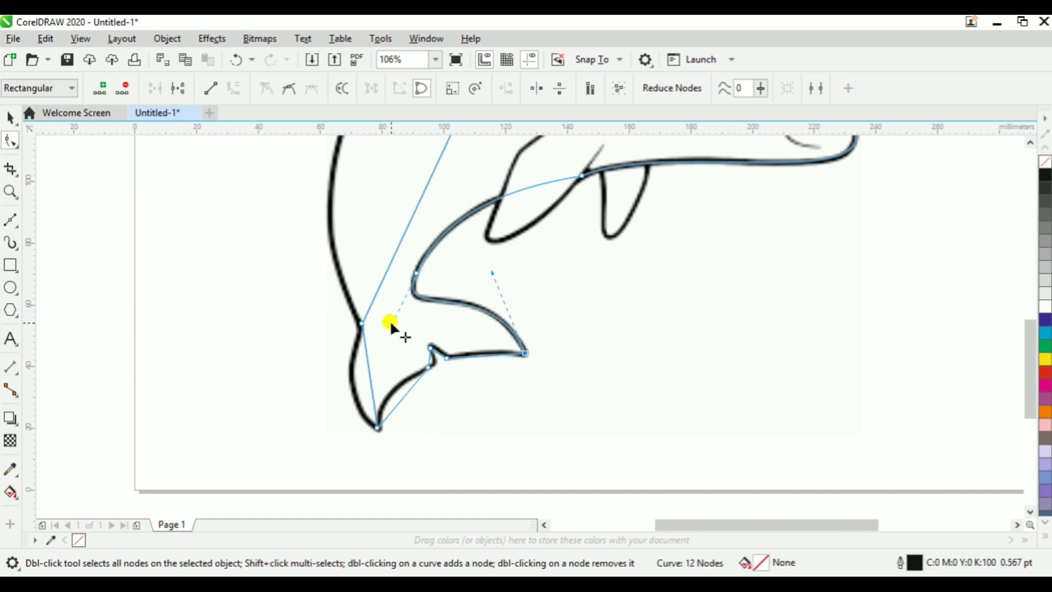
drag(390, 320, 390, 326)
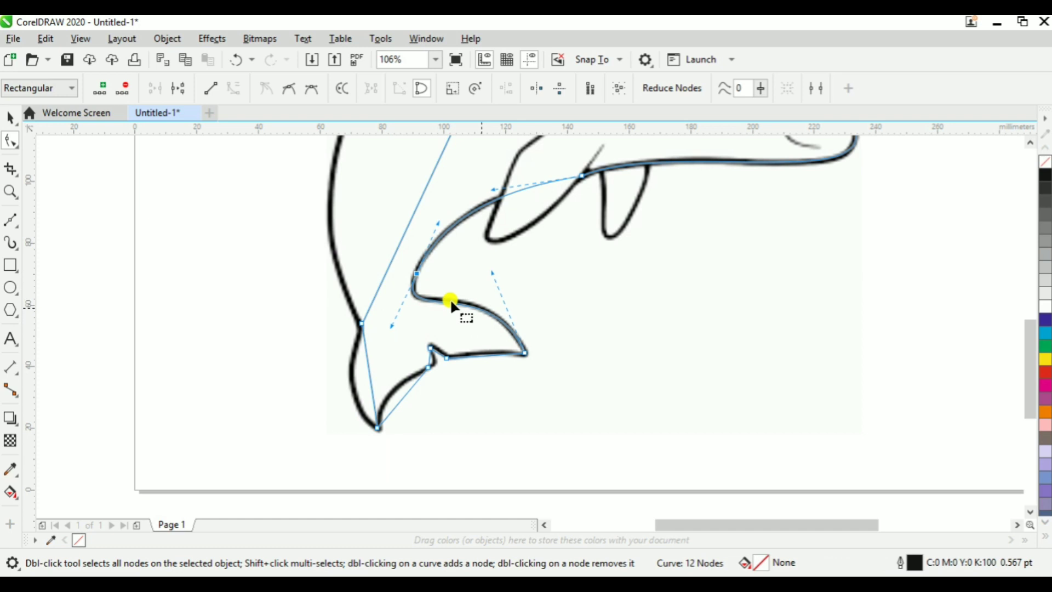
Convert the lower segment of the right tail fluke to a curve and bend it slightly upward onto the black line.
click(476, 354)
right_click(476, 354)
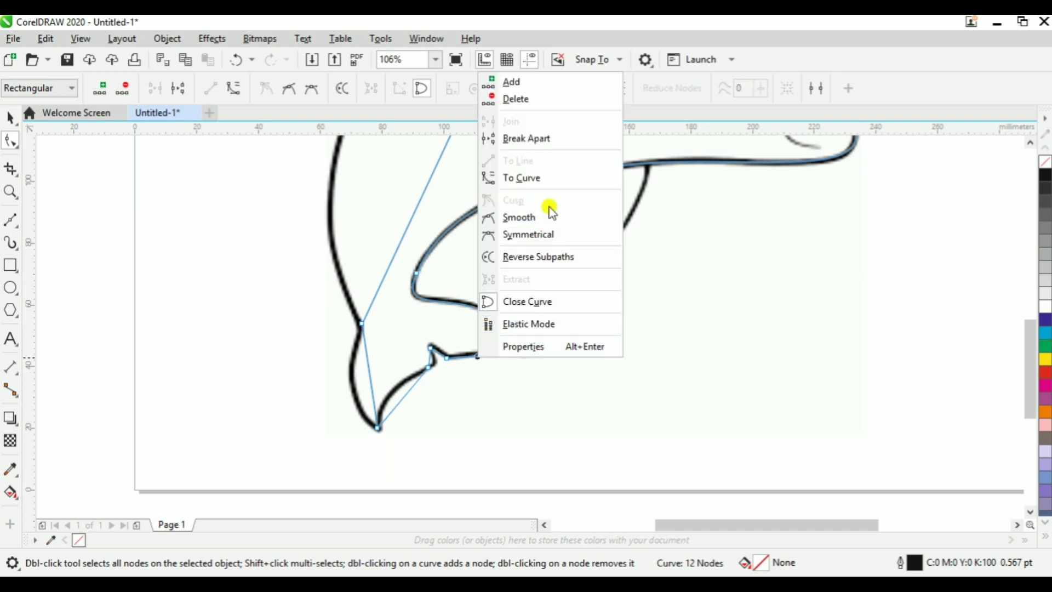
click(548, 181)
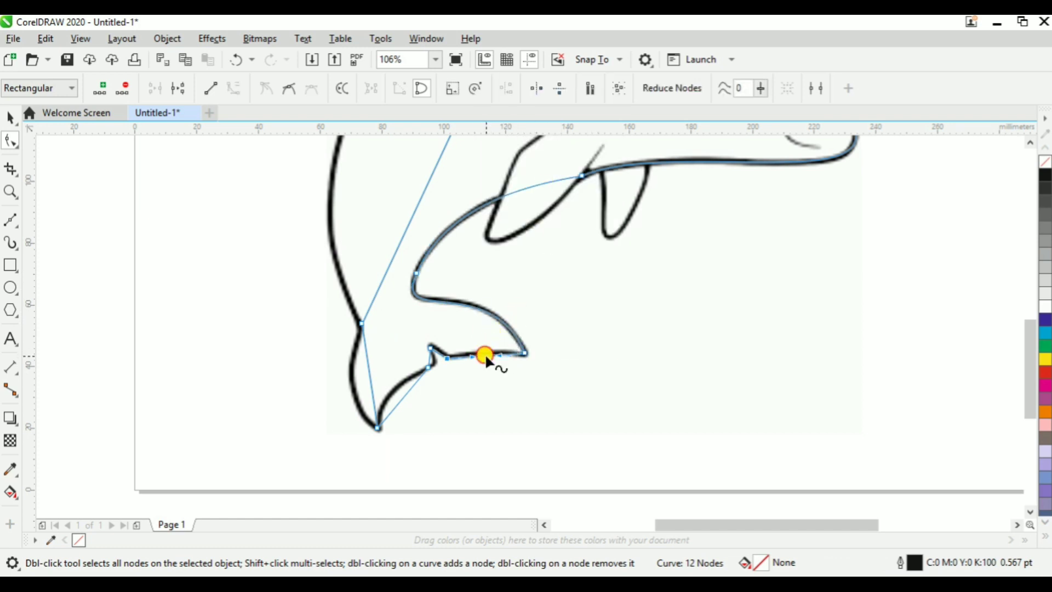
drag(485, 353, 485, 350)
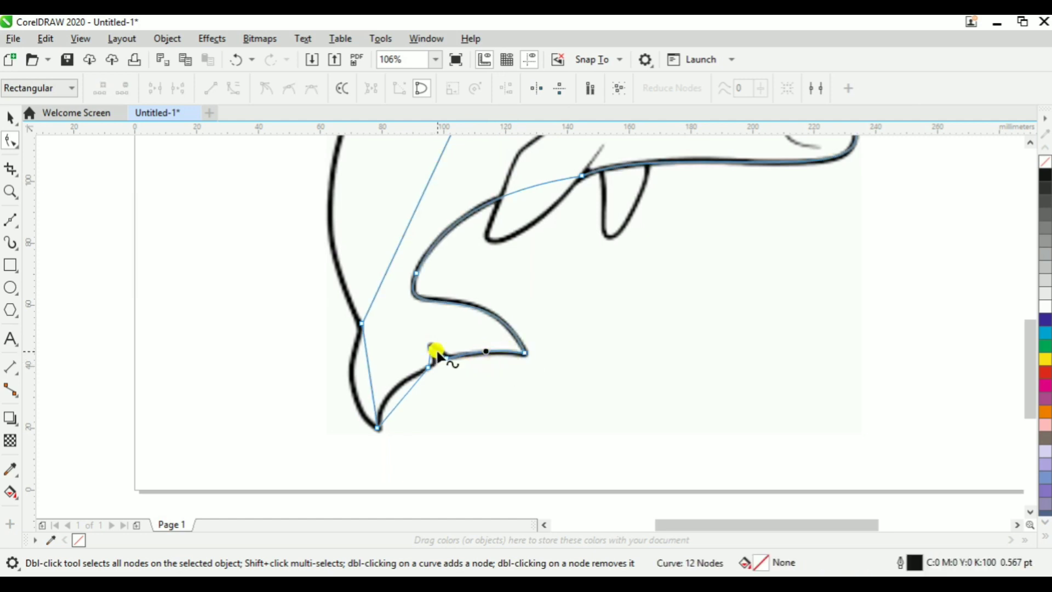
Add a node on each side of the right fluke's tip and delete the tip node between them.
key(z)
drag(301, 291, 504, 445)
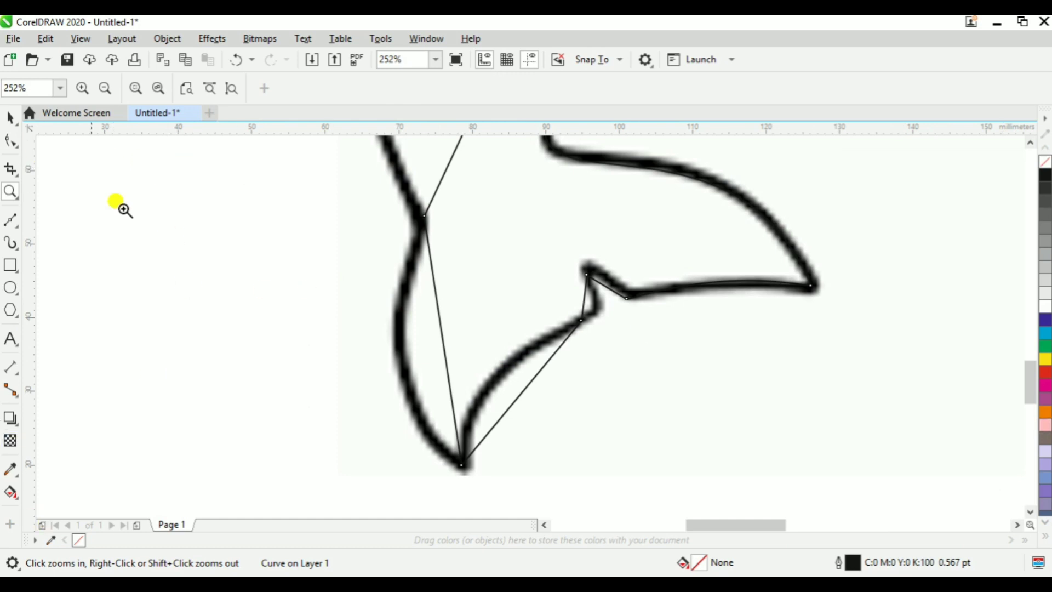
click(10, 141)
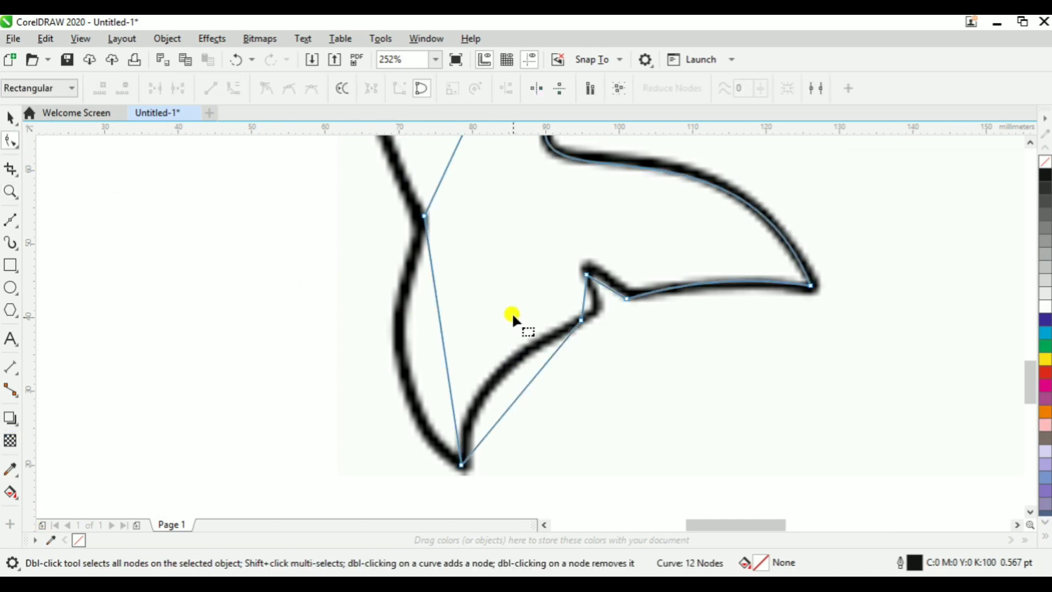
click(806, 269)
click(793, 283)
double_click(804, 269)
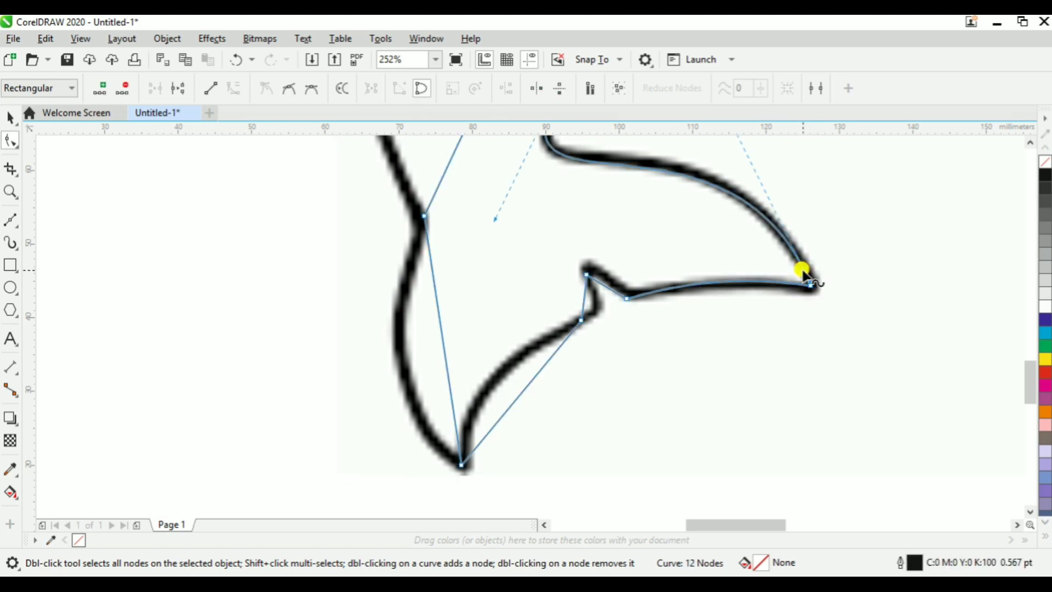
double_click(795, 284)
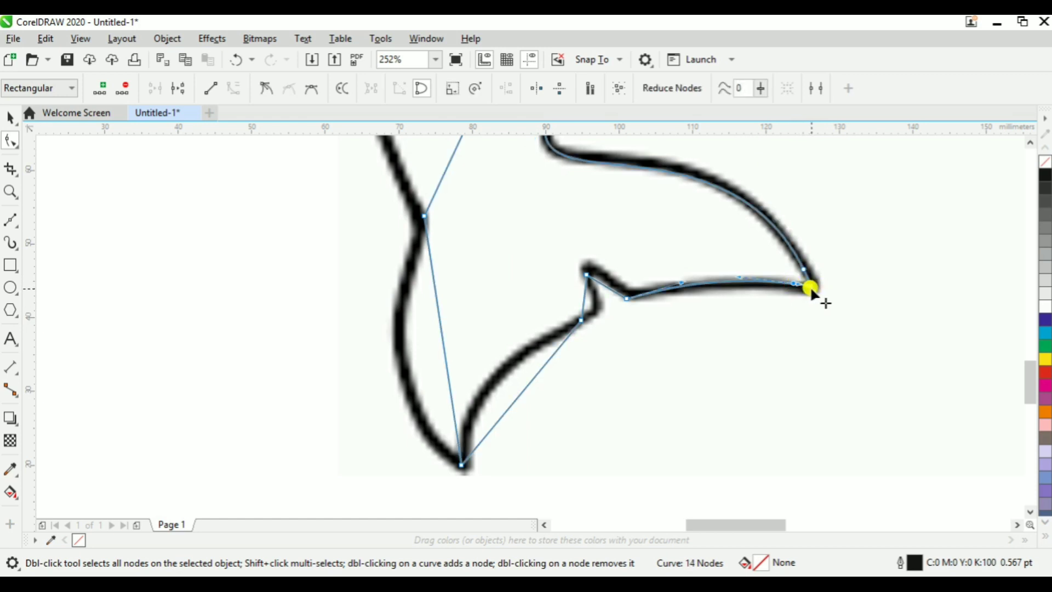
double_click(810, 285)
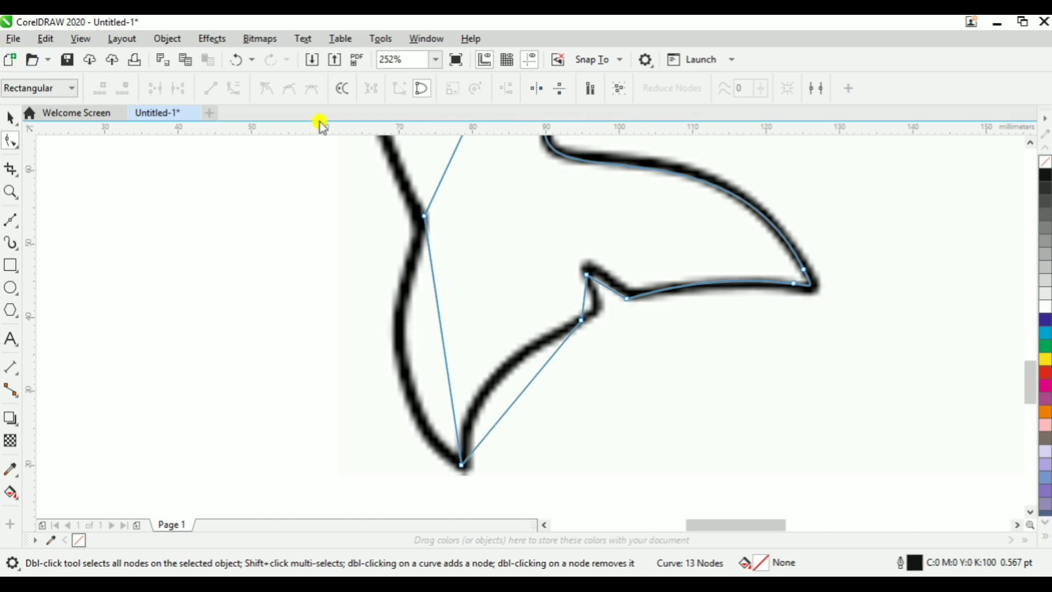
Straighten the short segment between the two new nodes, convert it back to a curve and bend it into a rounded fluke tip.
drag(825, 257, 755, 328)
click(212, 88)
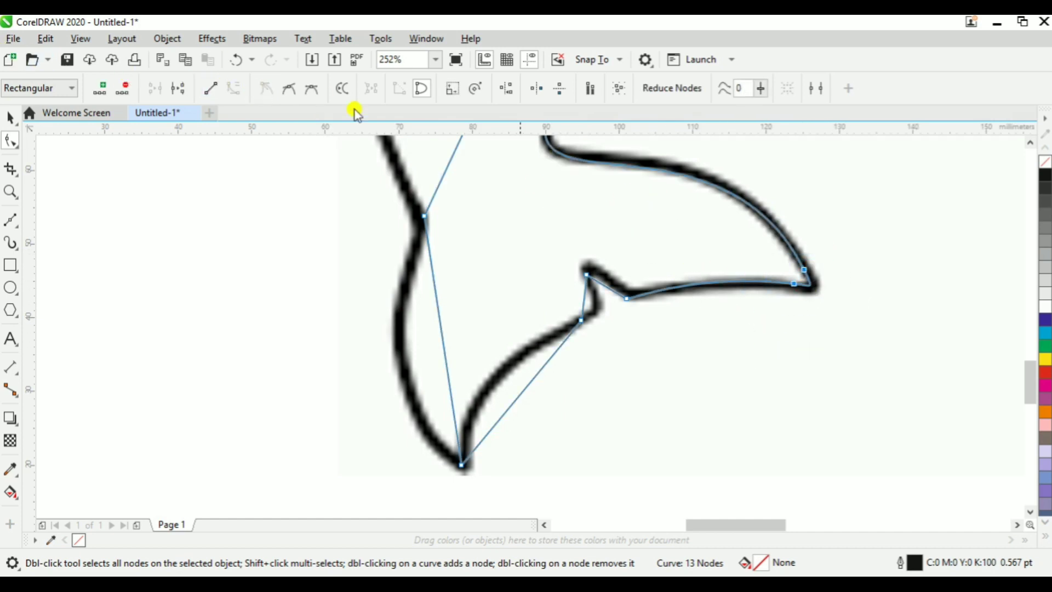
right_click(809, 284)
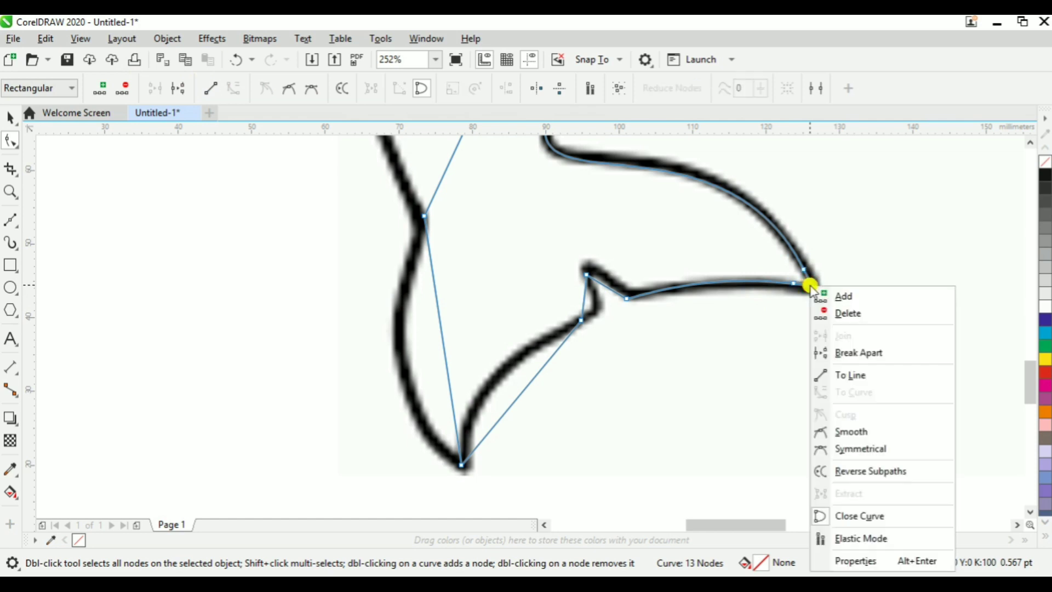
click(858, 381)
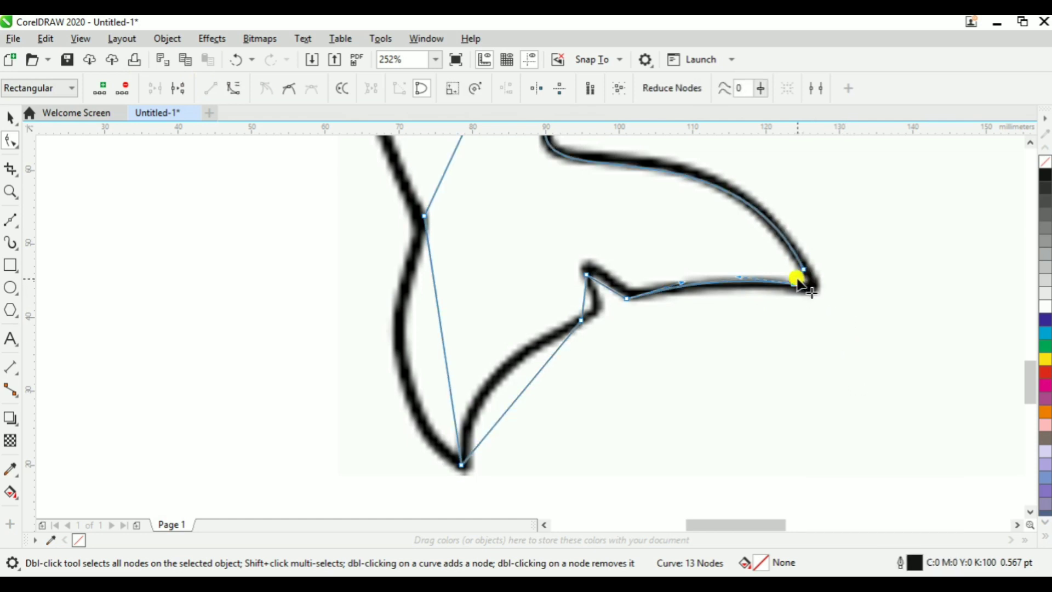
click(799, 281)
right_click(799, 281)
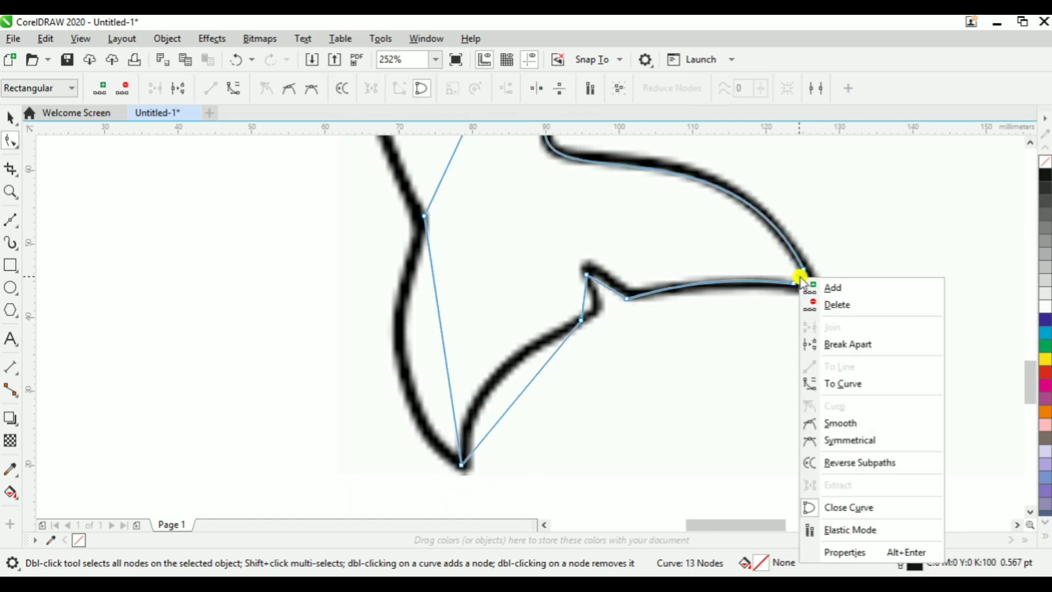
click(874, 383)
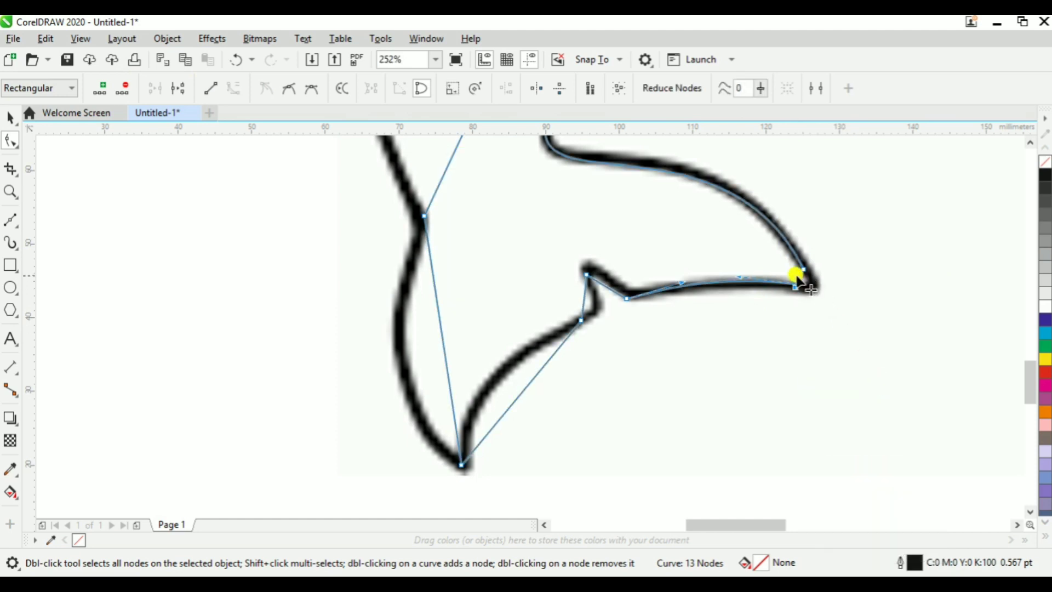
drag(798, 278, 820, 288)
Move the tail notch's top node onto the black line, then convert the notch's right segment to a curve and bend it.
click(584, 297)
click(602, 288)
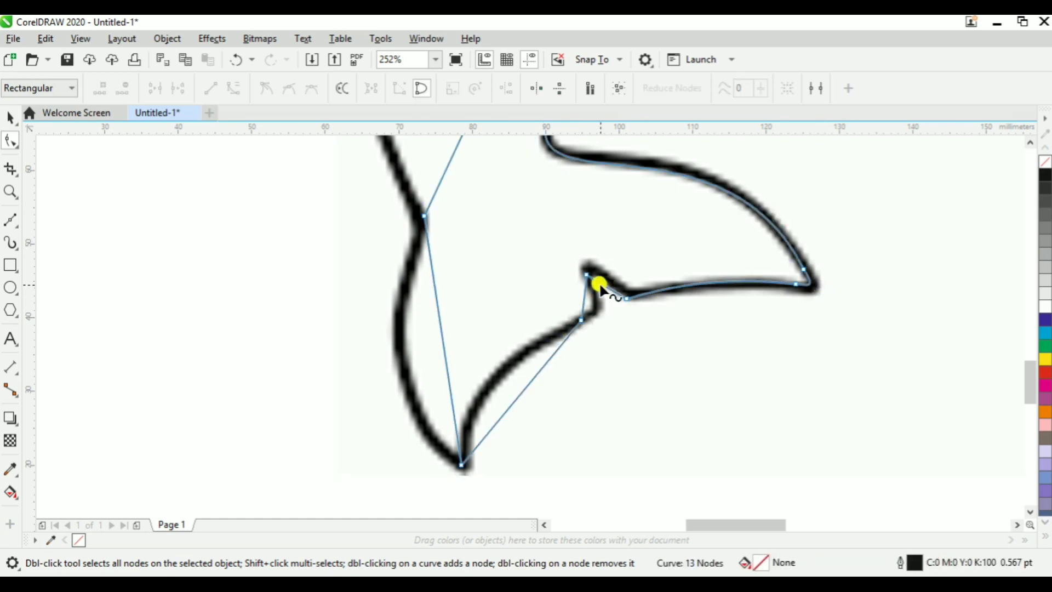
drag(587, 274, 589, 266)
right_click(607, 283)
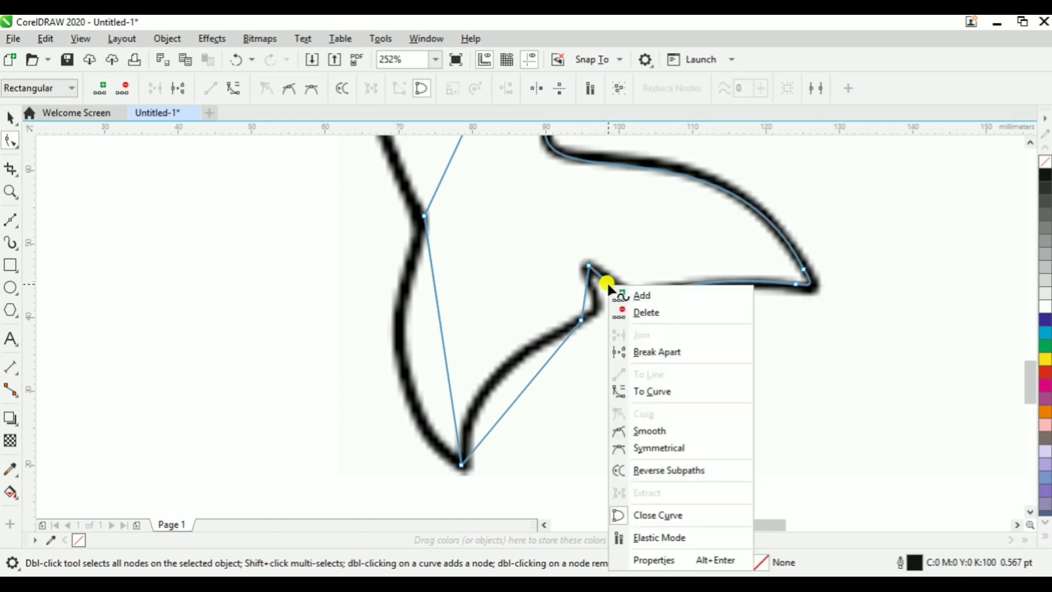
click(660, 392)
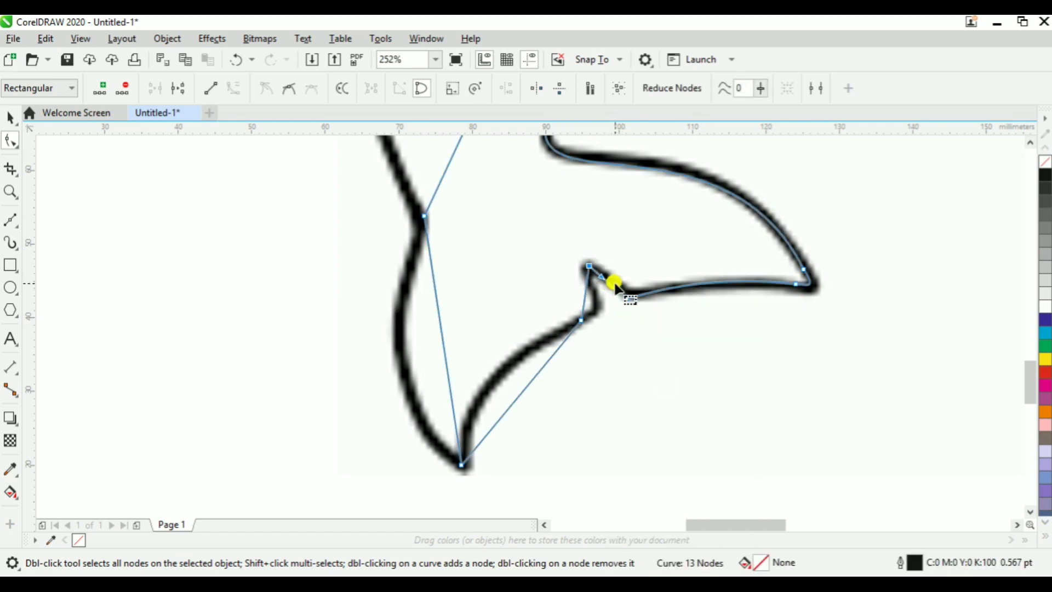
drag(612, 287, 602, 281)
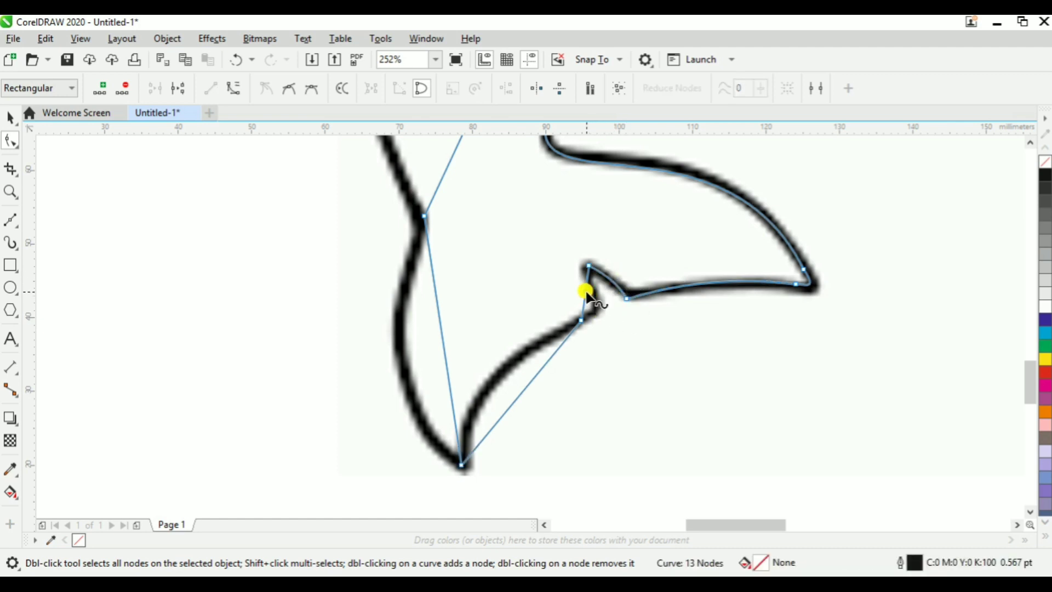
Convert the notch's left segment to a curve and shape it around the small bulge at the left fluke.
right_click(586, 293)
click(663, 398)
drag(580, 320, 614, 301)
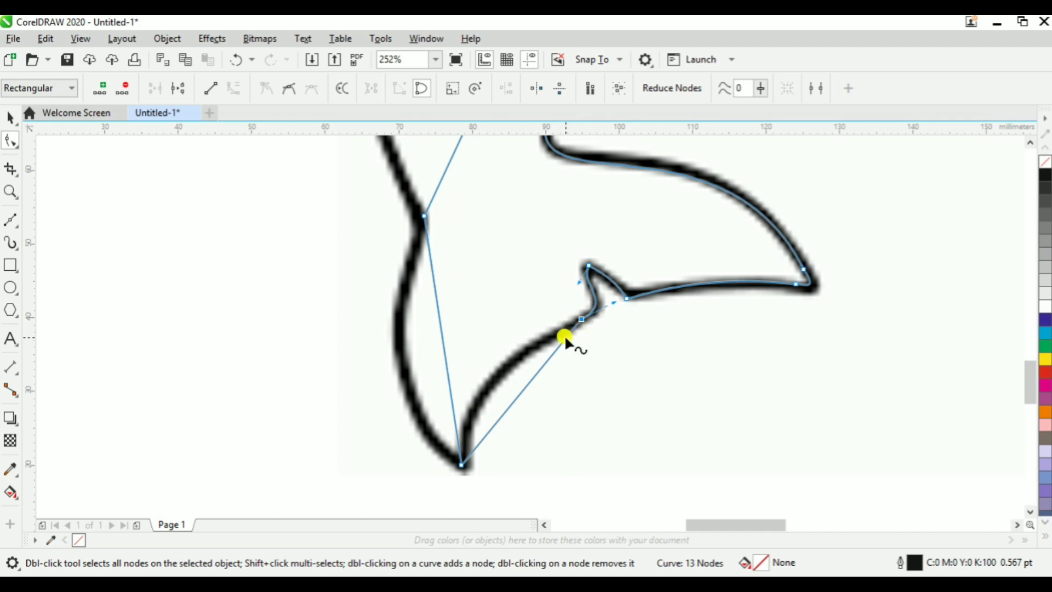
Convert the left fluke's inner segment, from the notch to the lower tip, to a curve and bend it onto the black line.
click(556, 355)
right_click(556, 355)
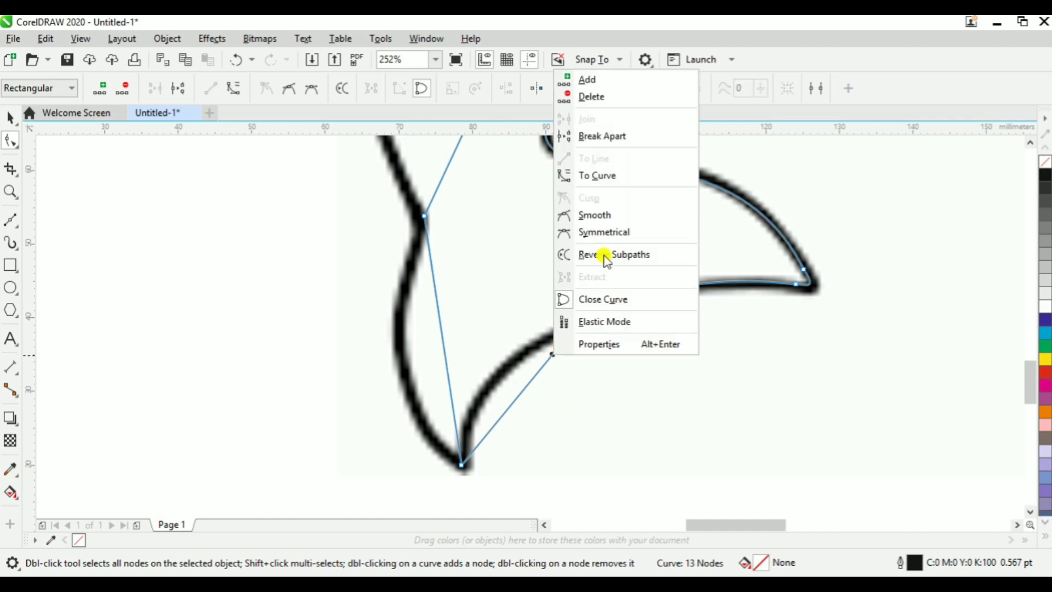
click(616, 176)
drag(513, 395, 485, 386)
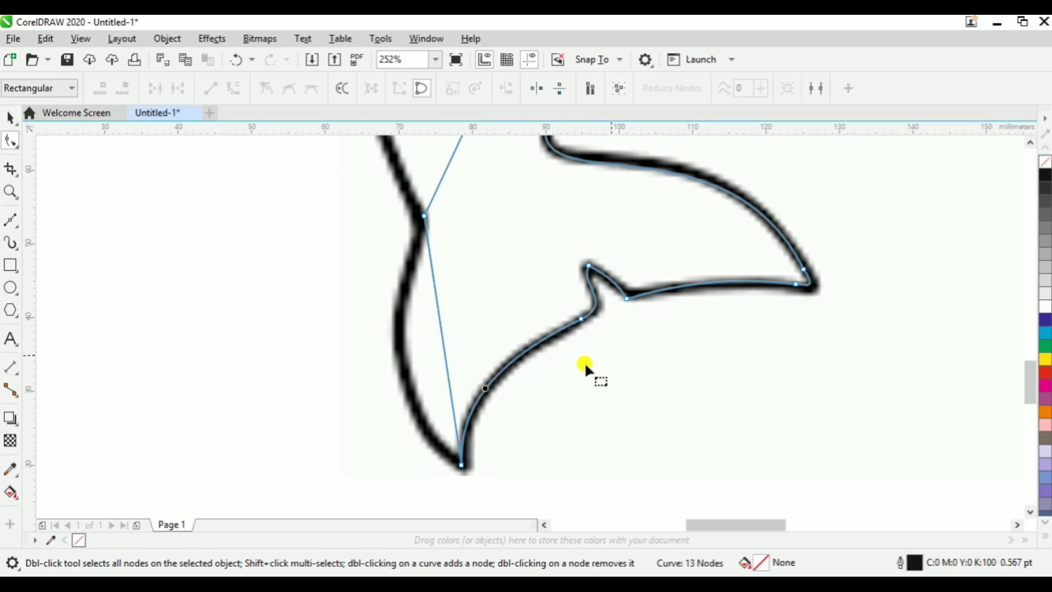
Convert the left fluke's outer segment to a curve and adjust its handles to follow the black line up to the tail base.
right_click(446, 369)
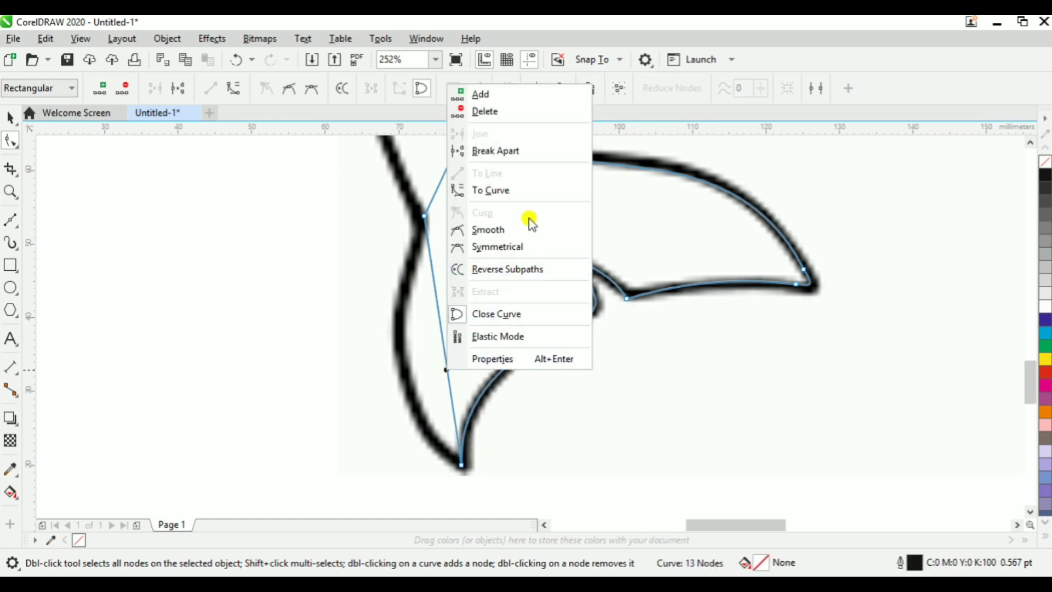
click(531, 189)
drag(449, 381, 338, 344)
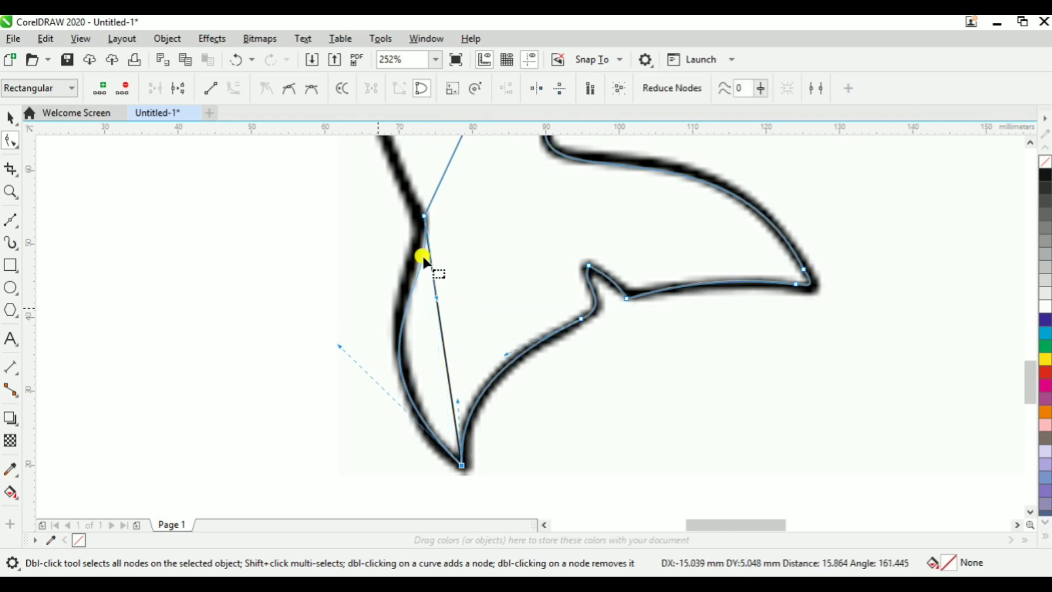
drag(436, 296, 422, 275)
drag(339, 344, 344, 351)
key(z)
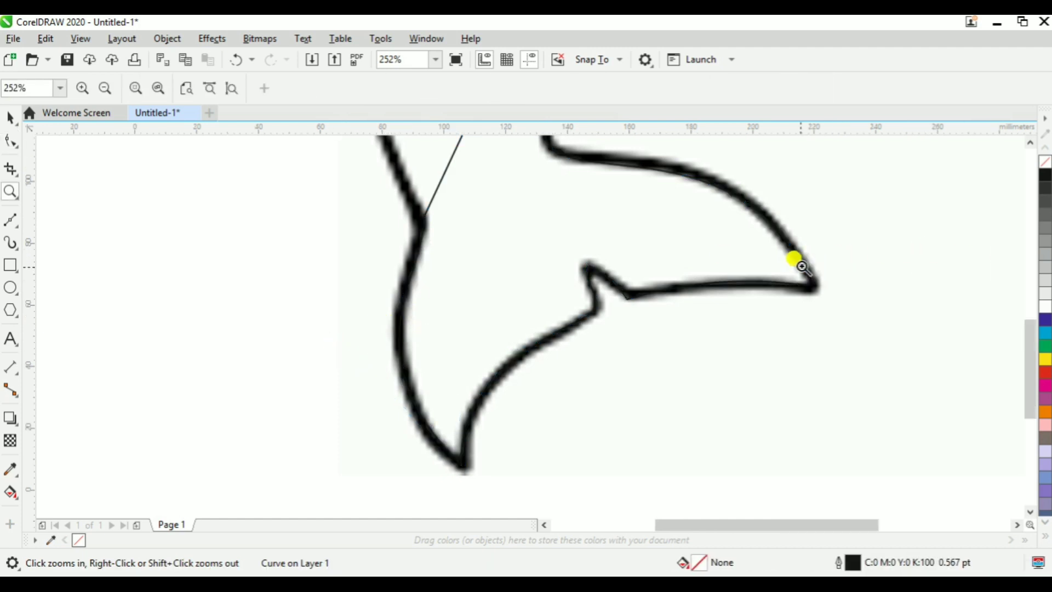
scroll(798, 263, down, 4)
right_click(876, 230)
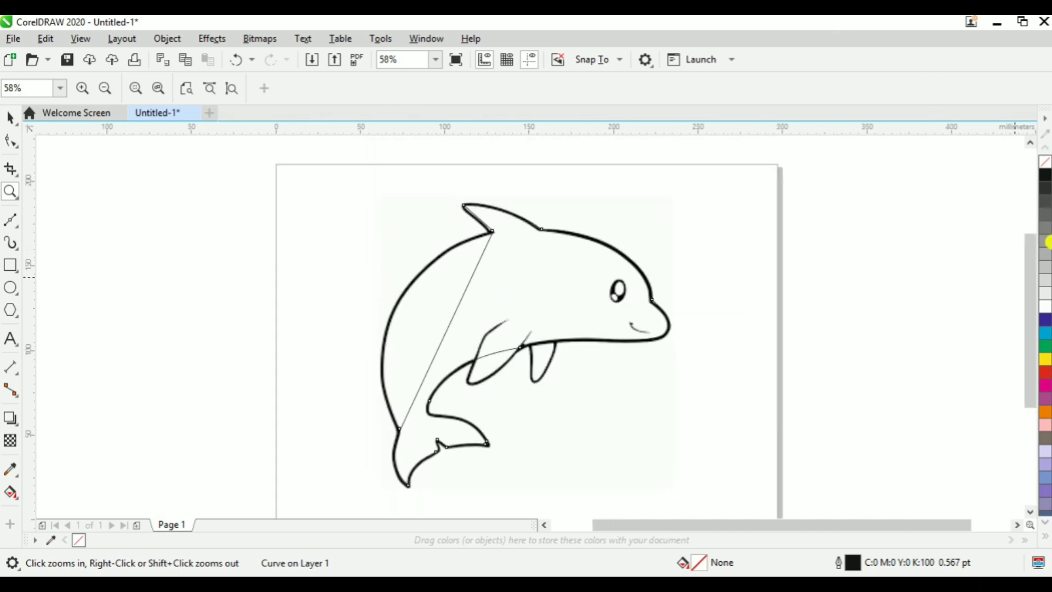
Convert the straight segment between the dorsal fin base and the tail base to a curve and bend it onto the dolphin's back.
drag(297, 174, 649, 476)
click(12, 141)
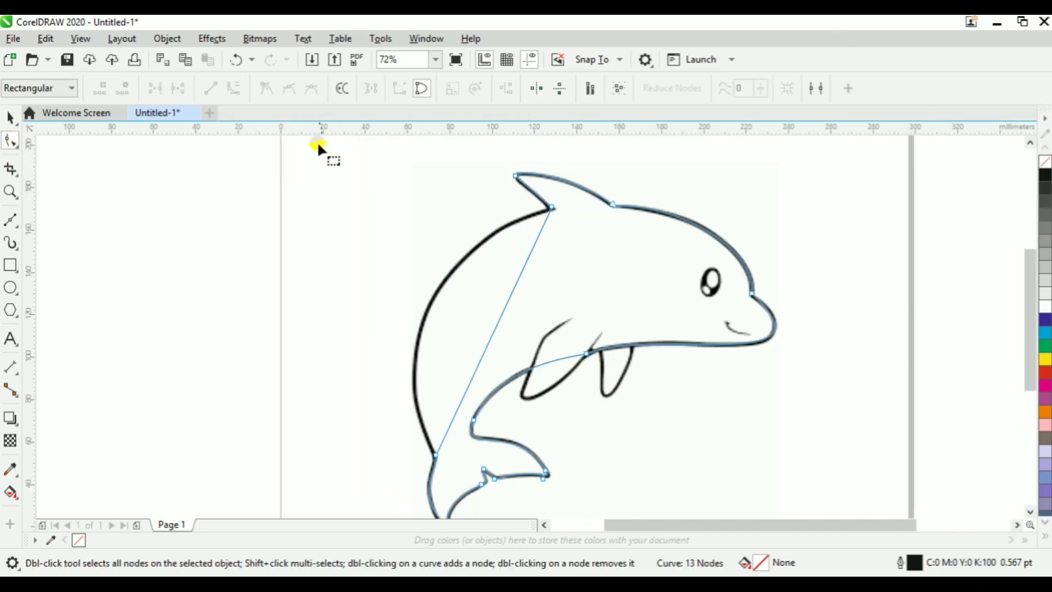
right_click(515, 276)
click(571, 387)
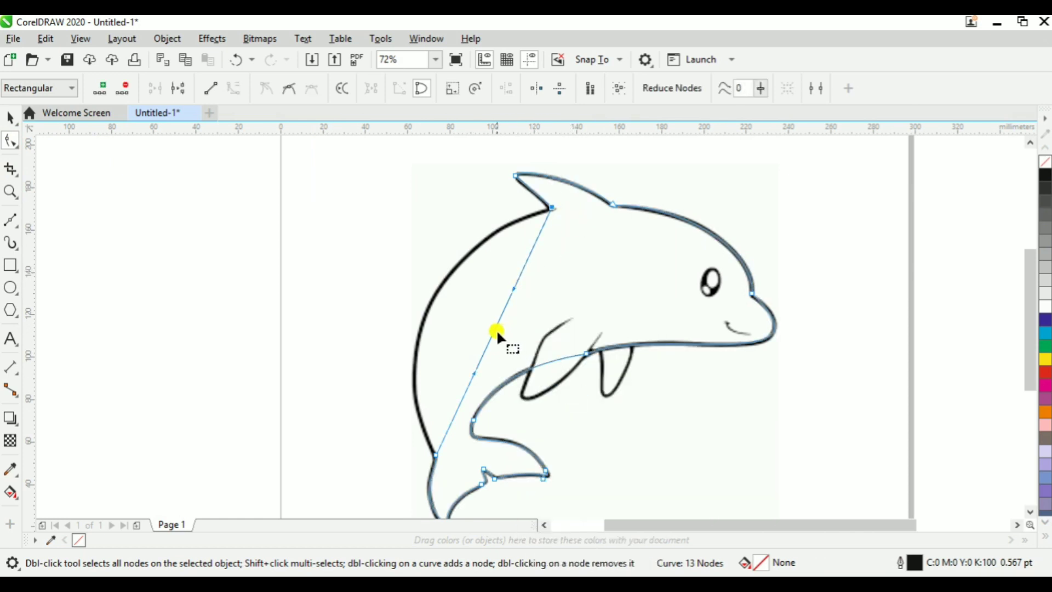
drag(488, 331, 426, 309)
click(535, 209)
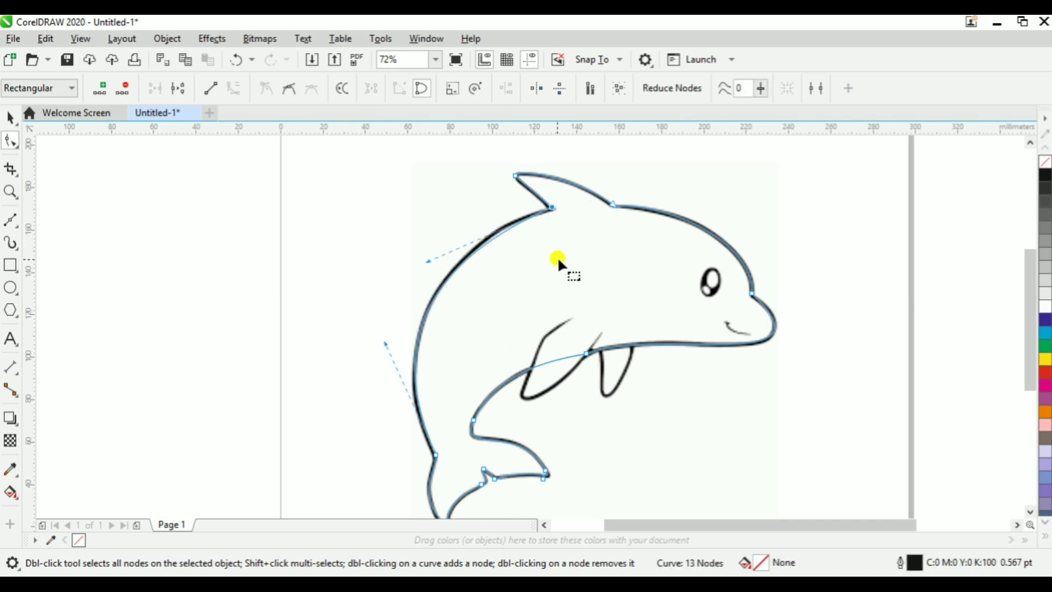
Adjust both handles of the back curve so it follows the black line from the dorsal fin to the tail base.
drag(426, 257, 445, 236)
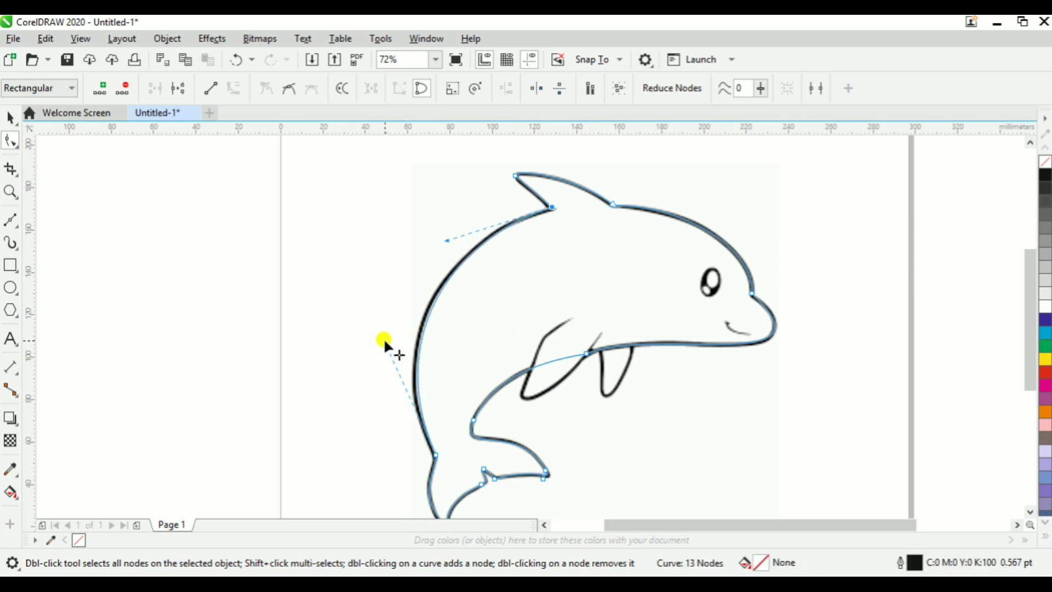
drag(384, 338, 379, 339)
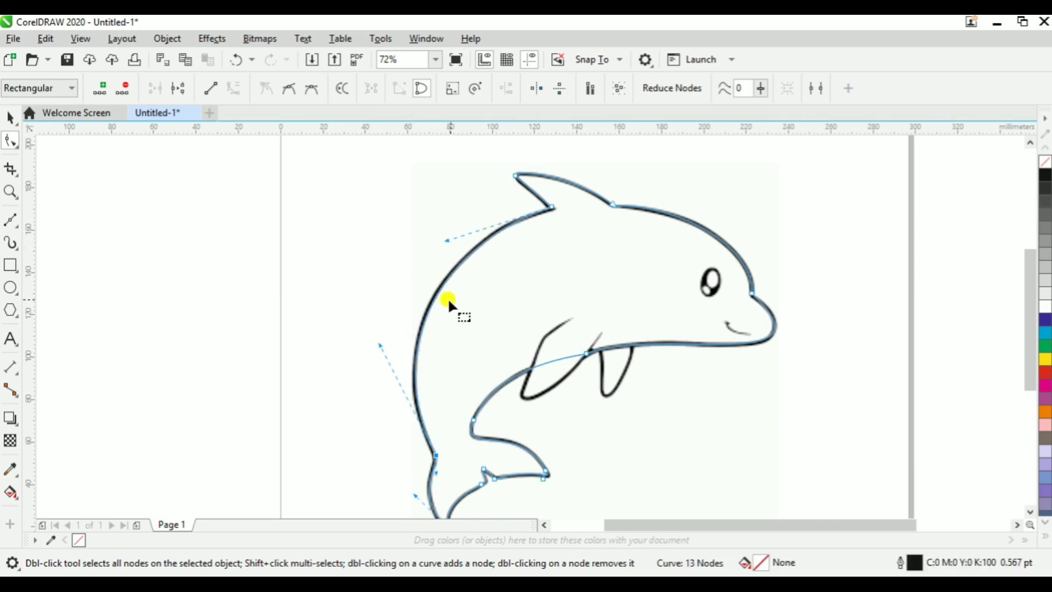
key(space)
click(705, 359)
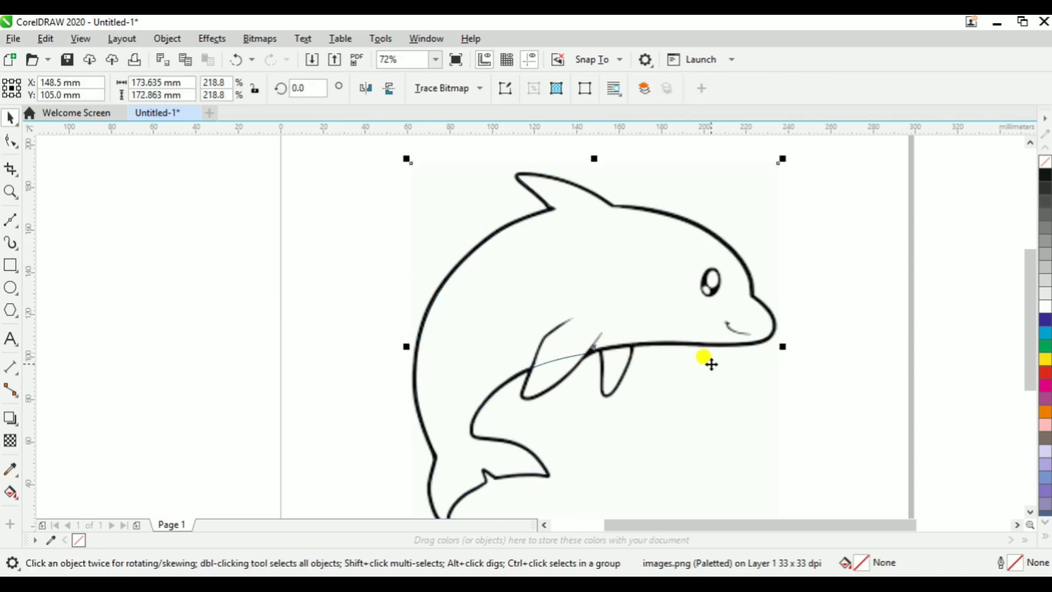
click(556, 359)
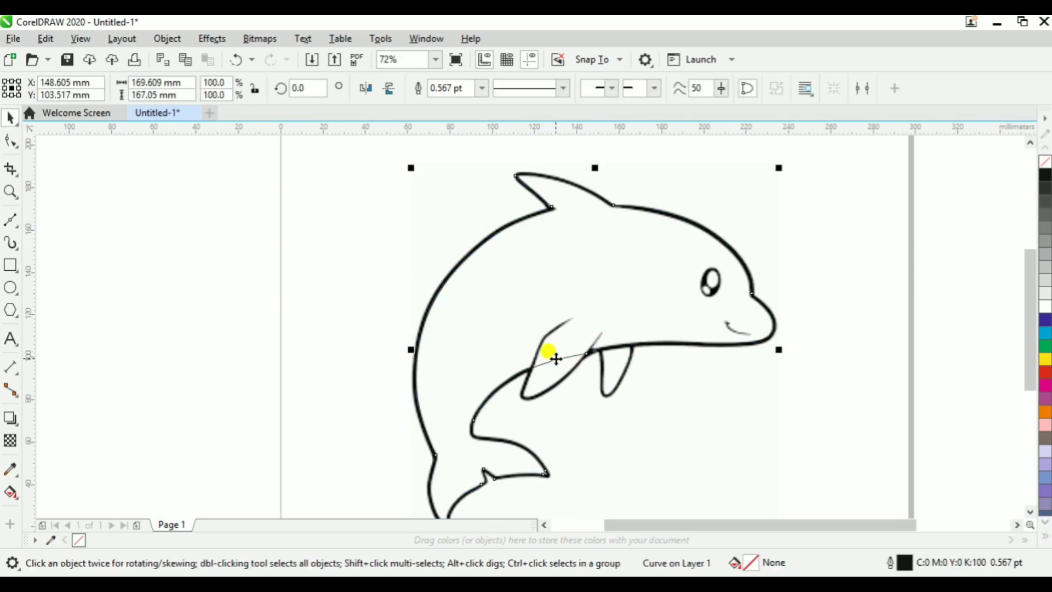
click(758, 396)
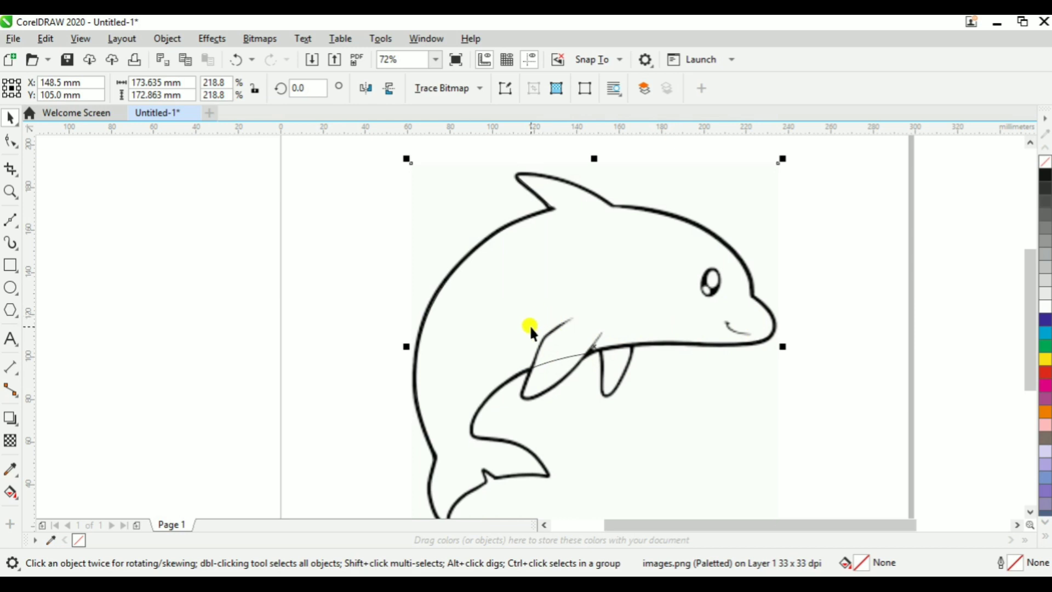
Draw an open five-node Bézier path around the larger front flipper, about 36 by 36 mm.
key(z)
drag(442, 223, 870, 440)
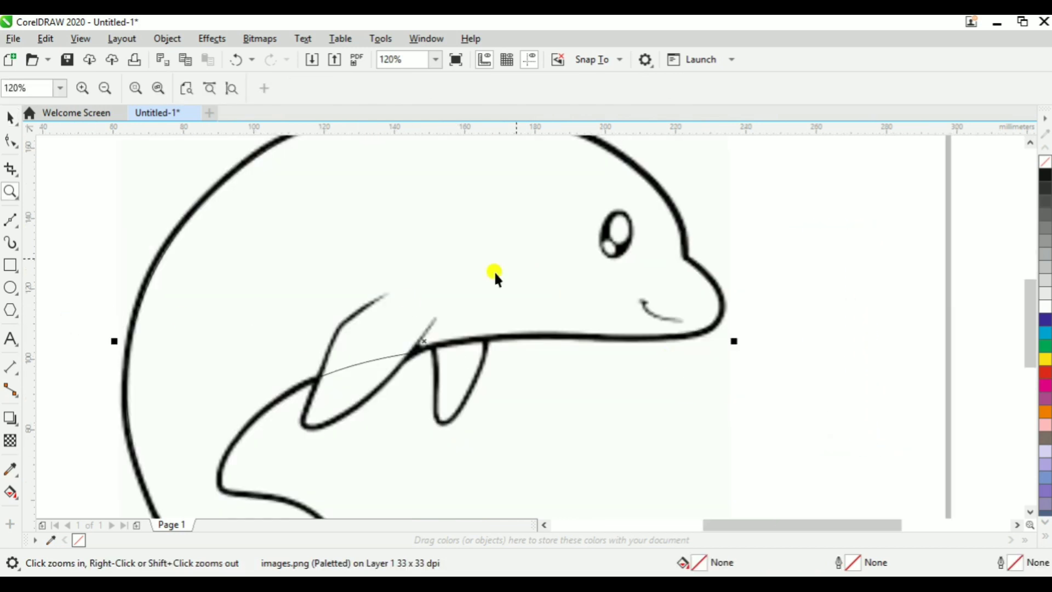
key(space)
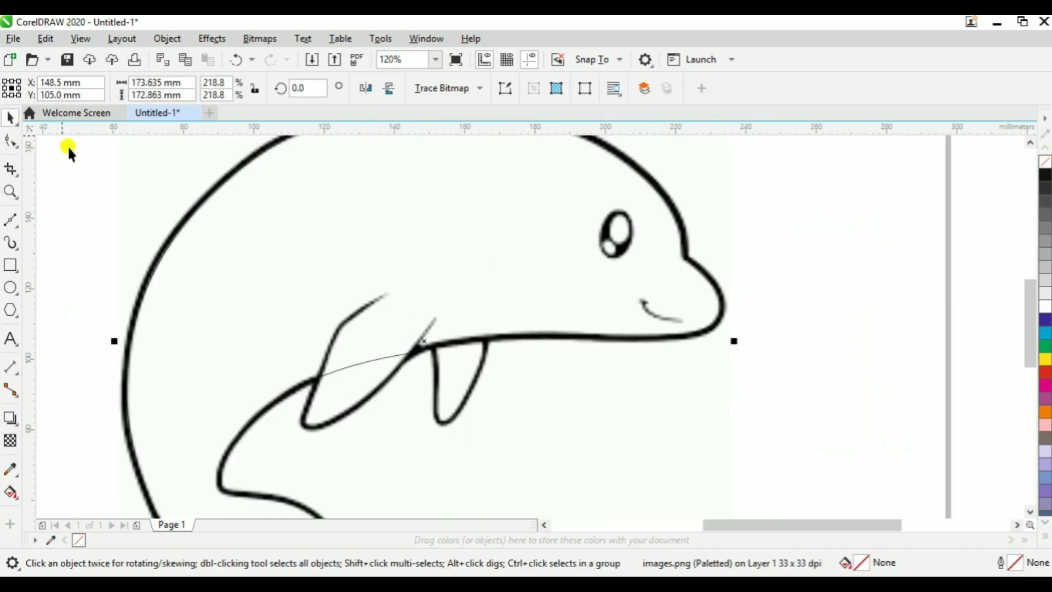
click(10, 220)
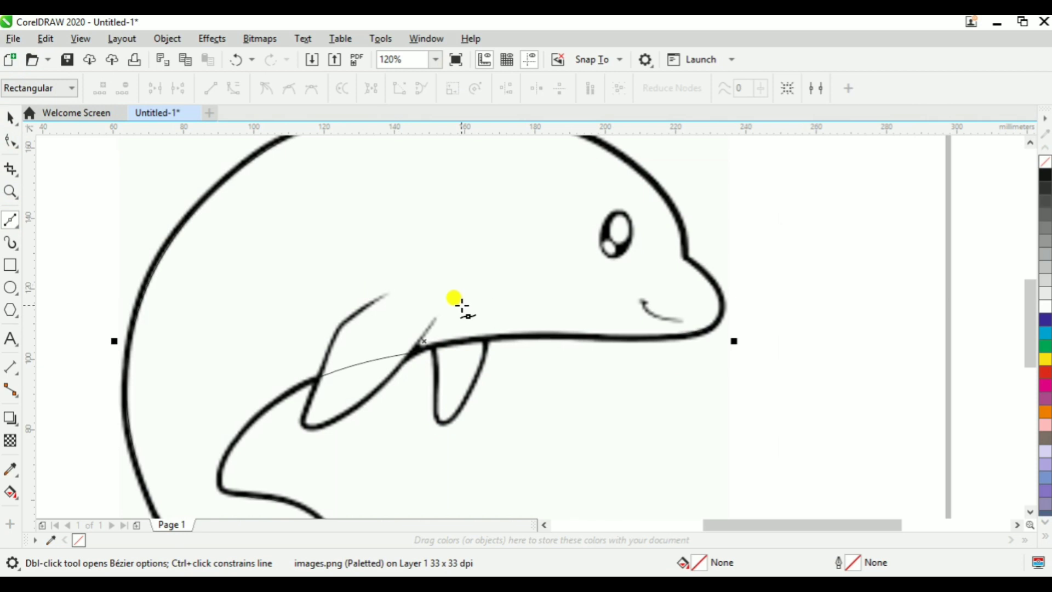
click(385, 295)
click(340, 325)
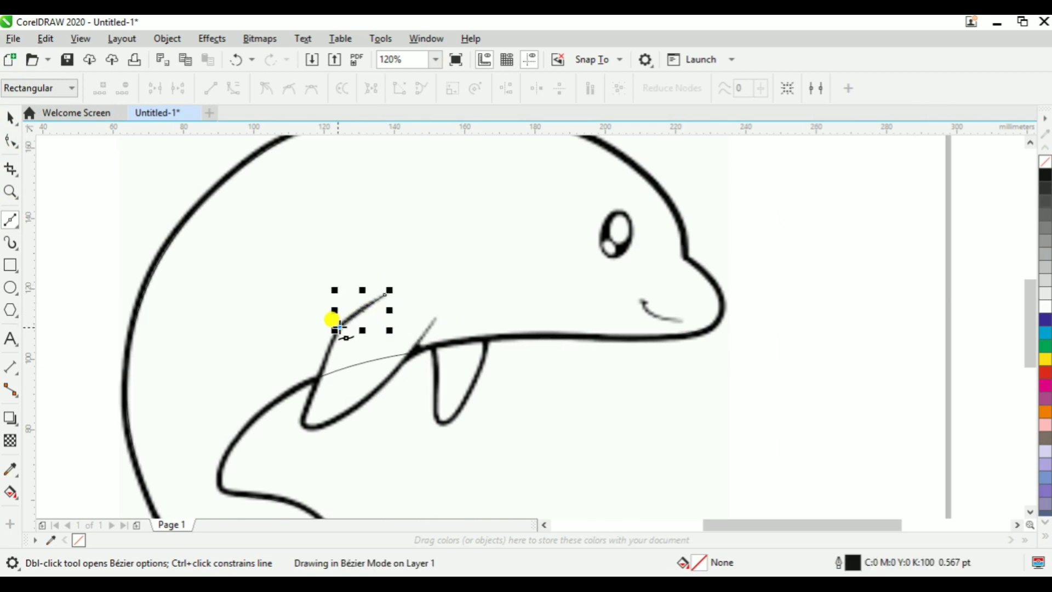
click(307, 408)
click(330, 421)
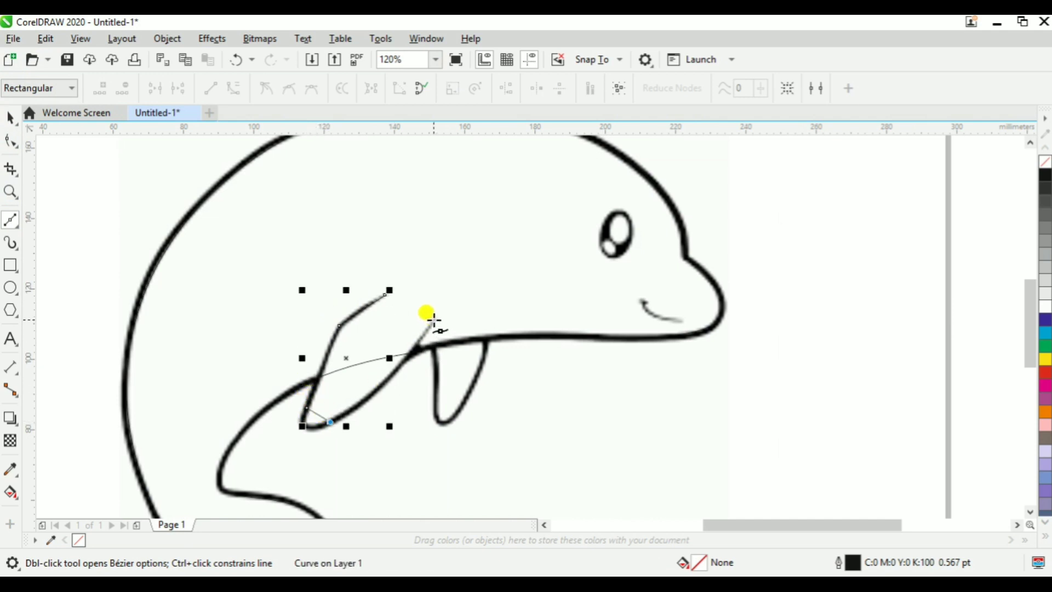
click(435, 318)
key(space)
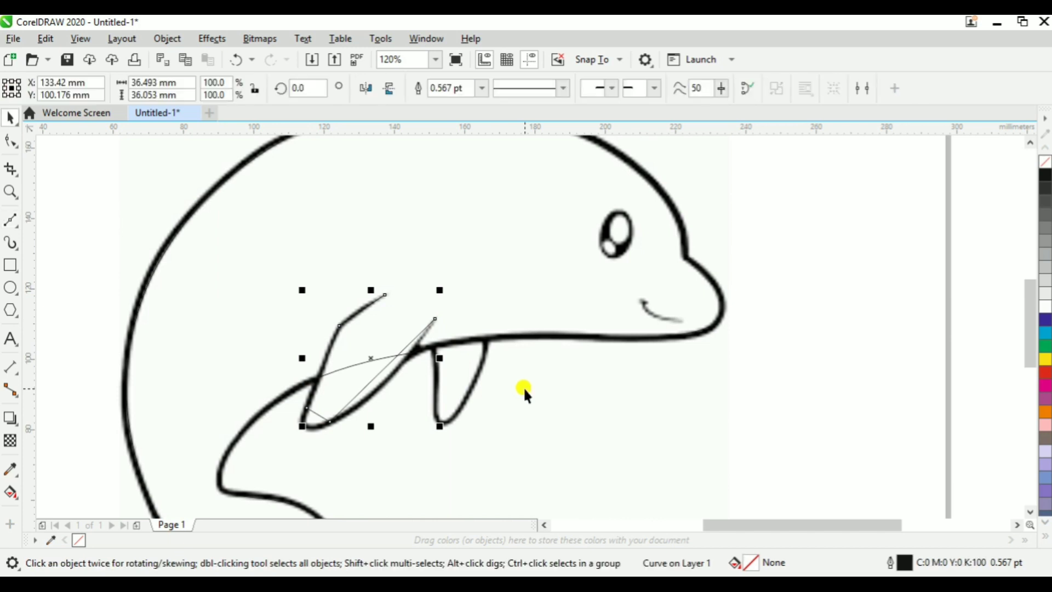
Convert the large flipper's long right segment to a curve and bend it onto the black line.
click(11, 140)
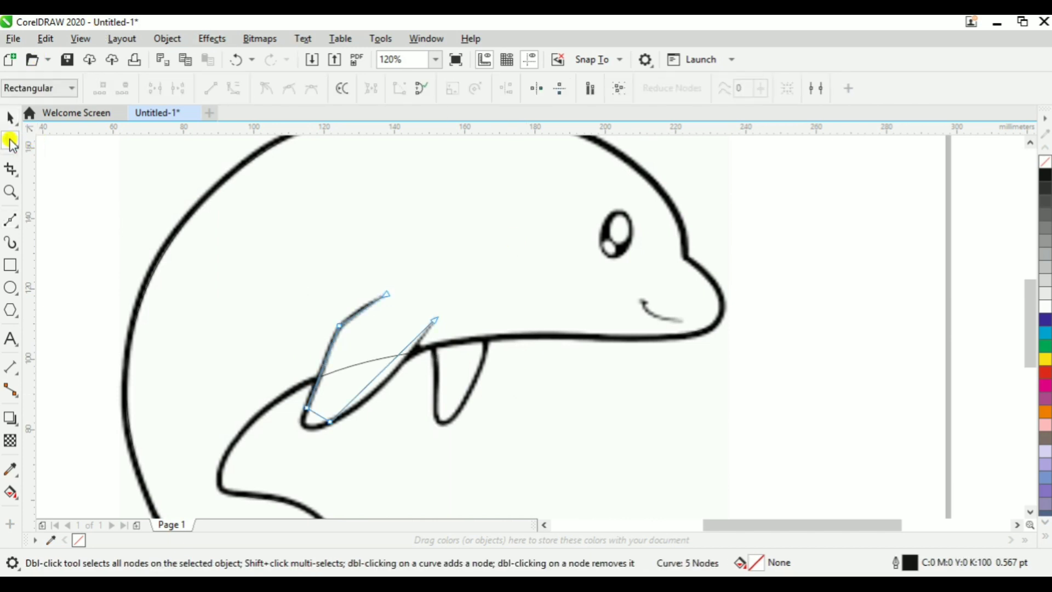
right_click(387, 368)
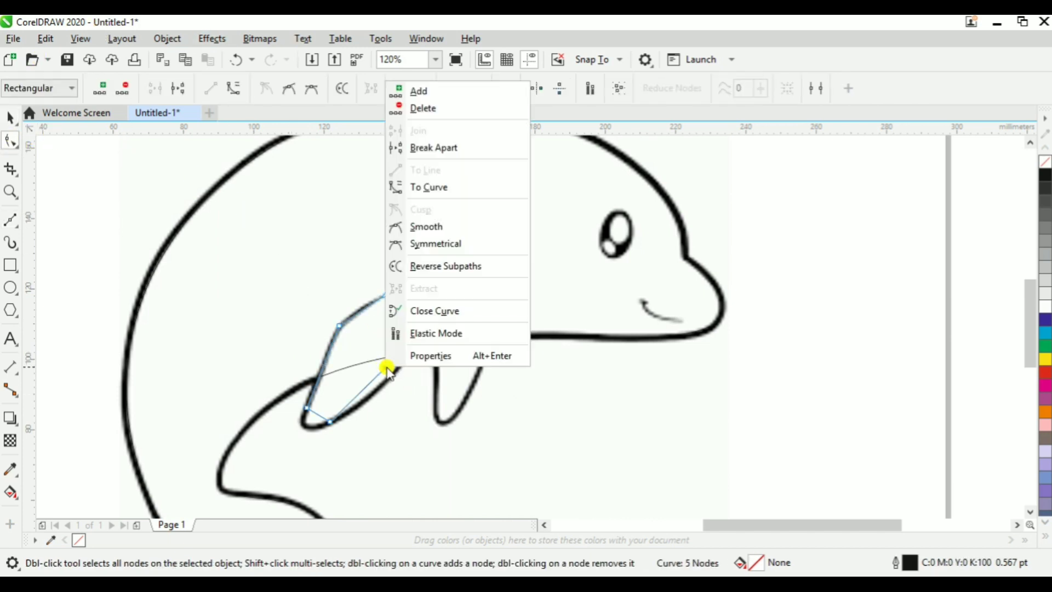
click(438, 187)
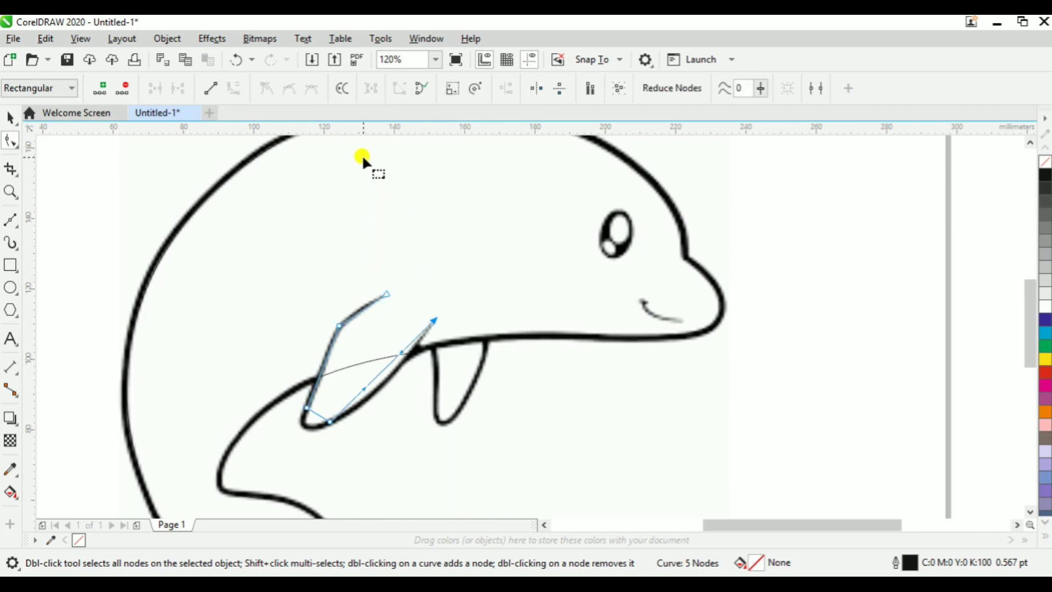
click(384, 378)
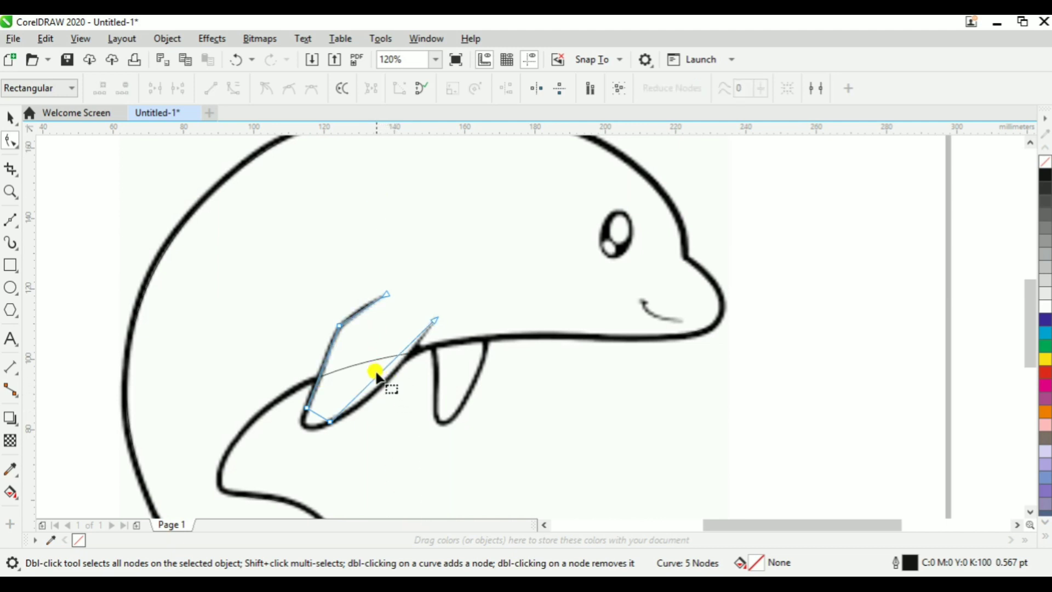
drag(378, 378, 378, 382)
Convert the short segment at the large flipper's lower tip to a curve and pull it out around the rounded tip.
click(307, 423)
right_click(317, 418)
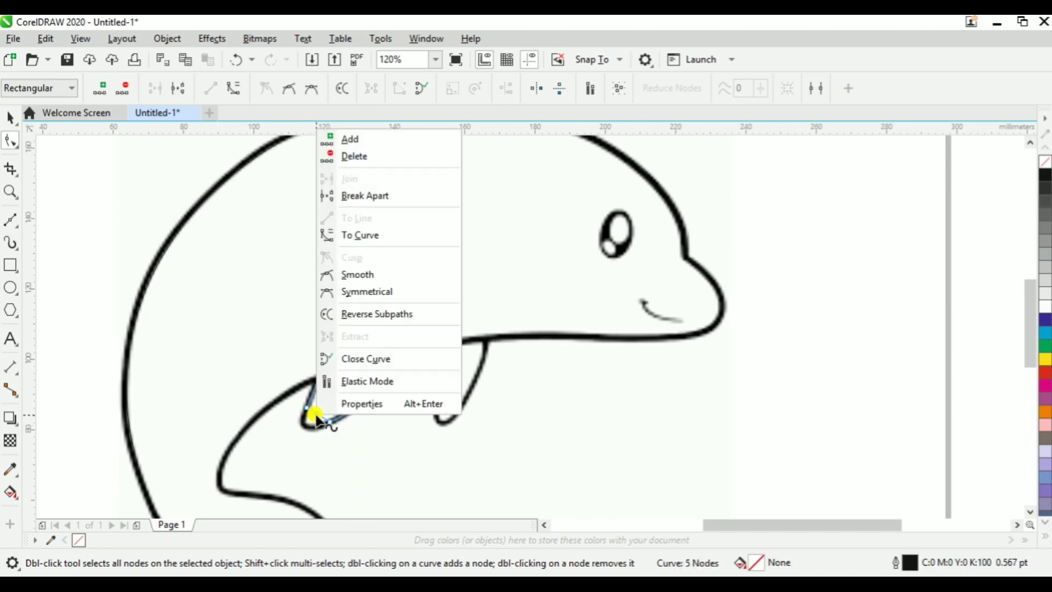
click(366, 270)
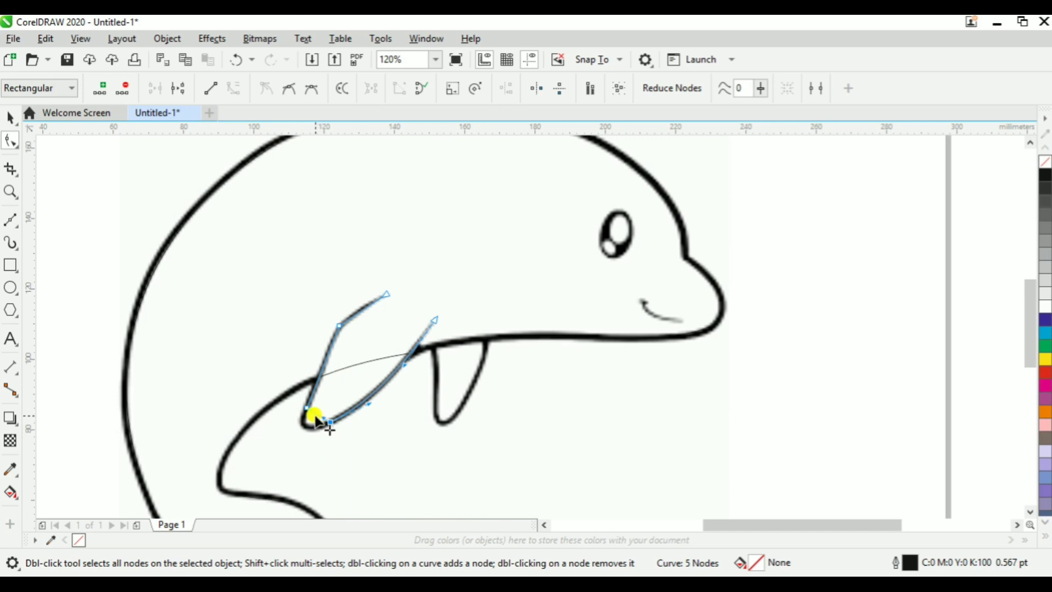
drag(317, 419, 285, 435)
Convert the large flipper's left side and upper segments to curves and fit both to the black line.
right_click(324, 363)
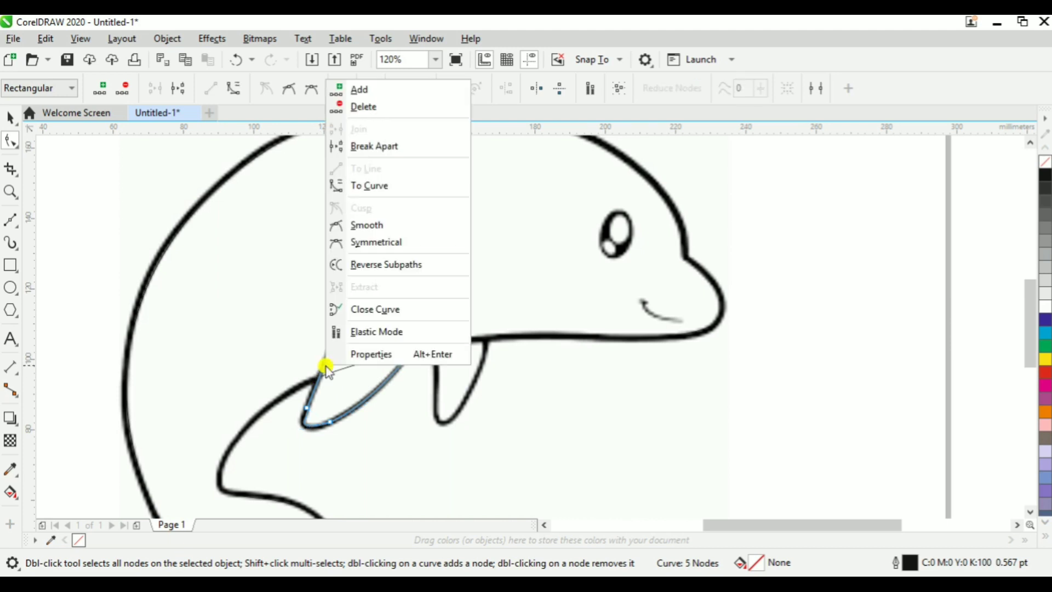
click(381, 190)
drag(316, 379, 320, 380)
click(359, 309)
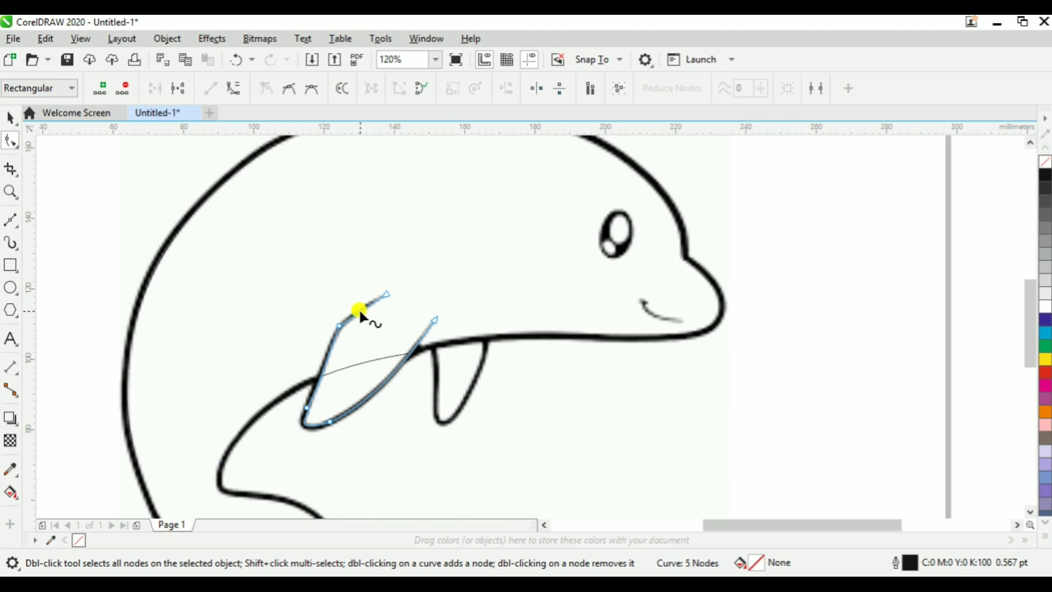
right_click(361, 314)
click(404, 137)
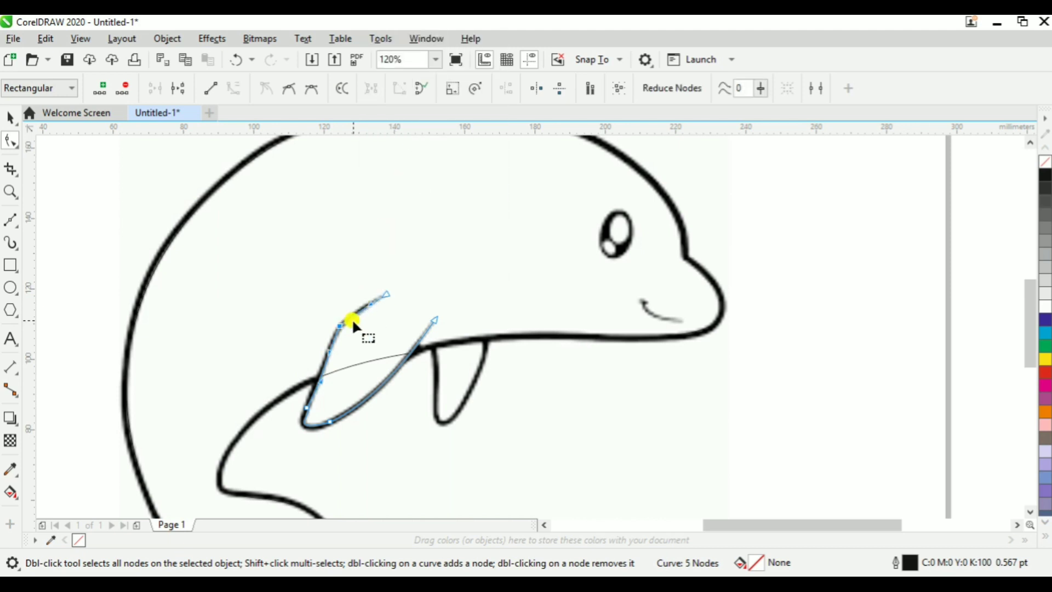
drag(361, 313, 362, 309)
key(space)
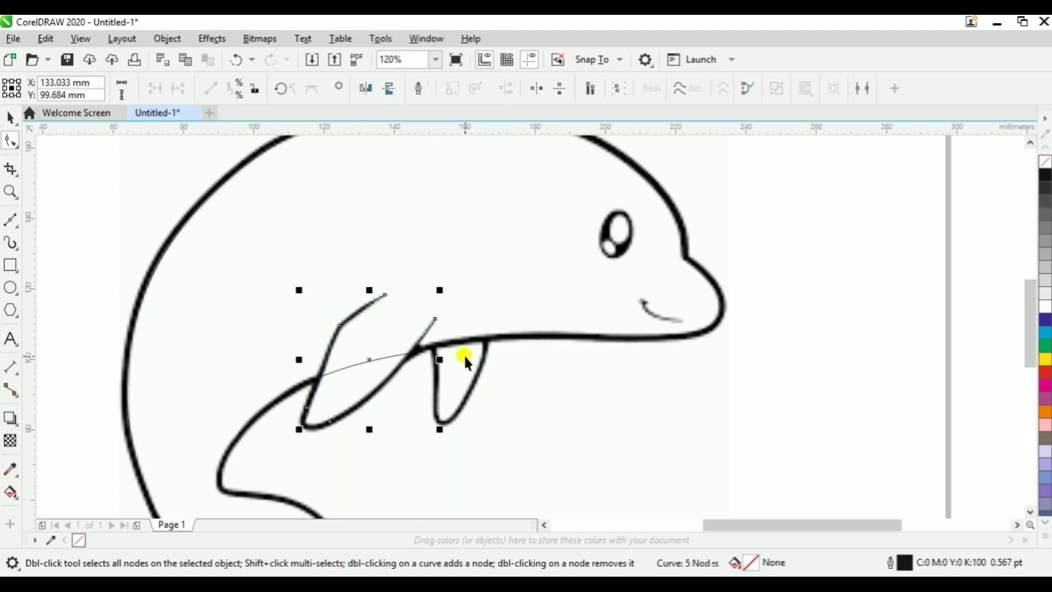
Draw an open four-node Bézier path around the small flipper below the belly, starting and ending on the belly line.
click(453, 352)
click(427, 369)
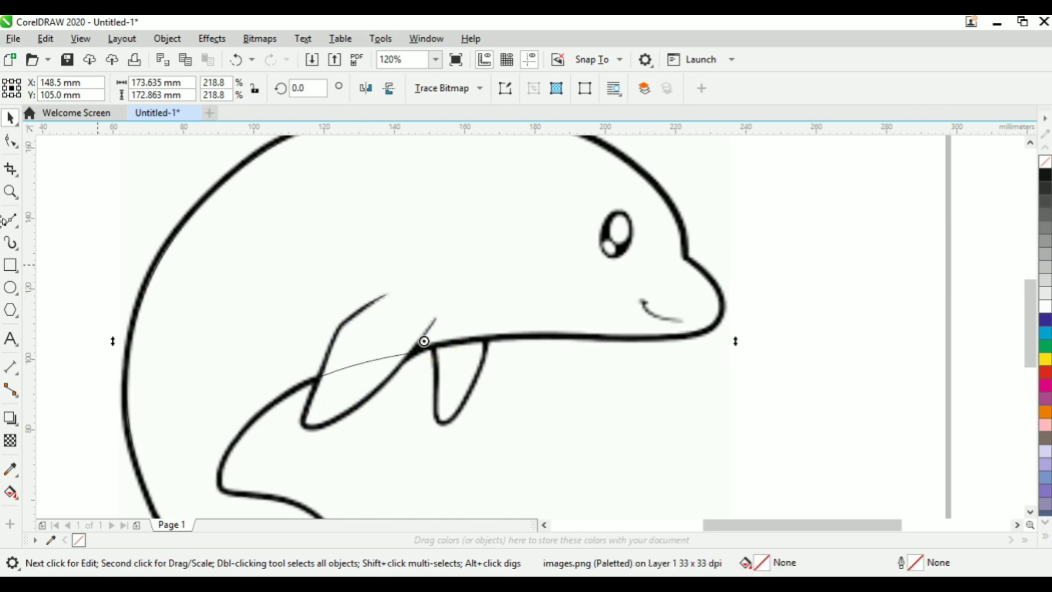
click(10, 221)
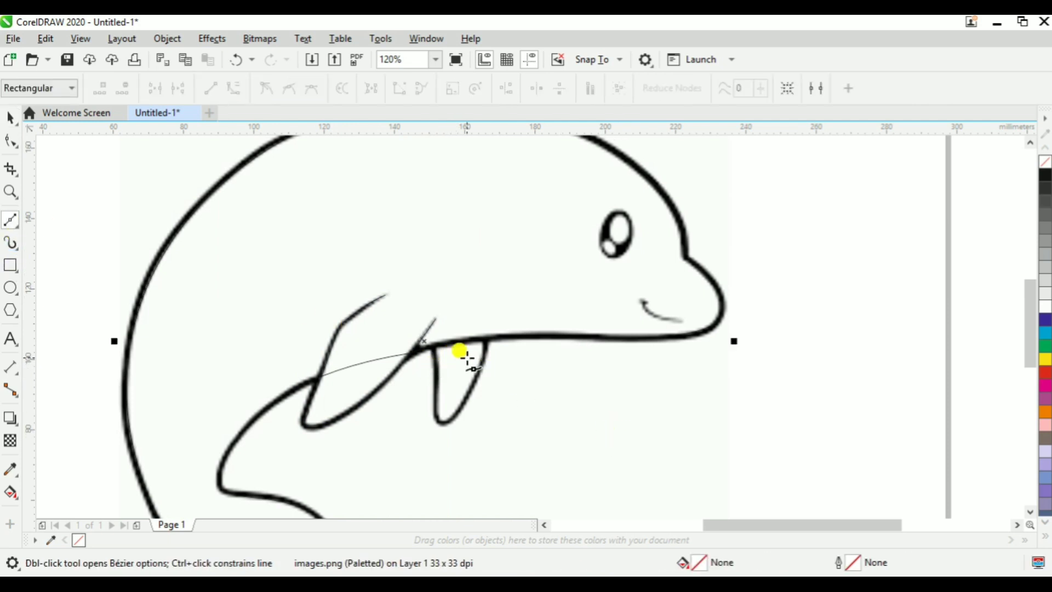
click(432, 348)
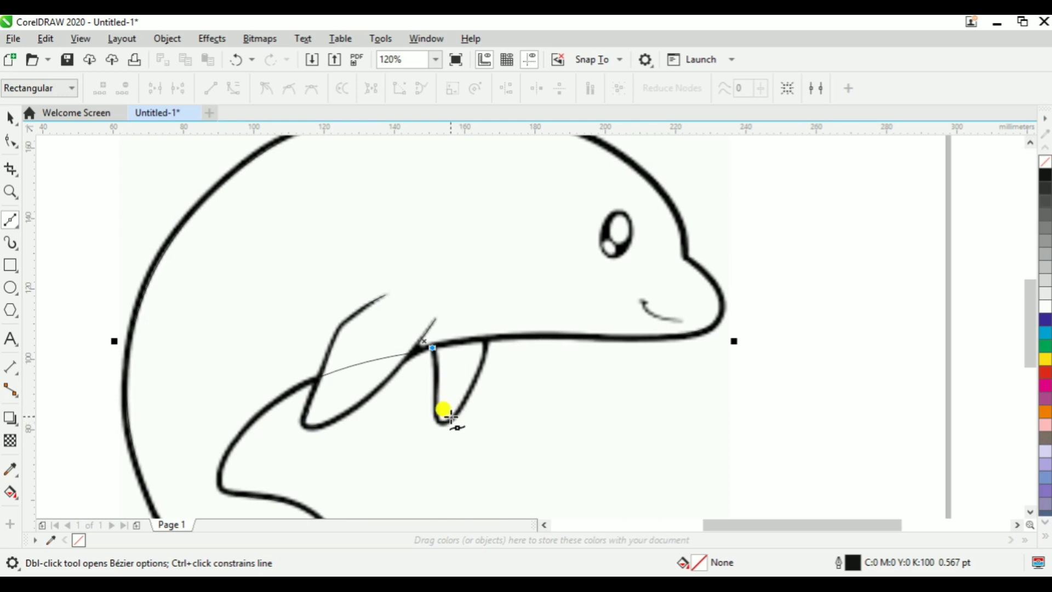
click(435, 408)
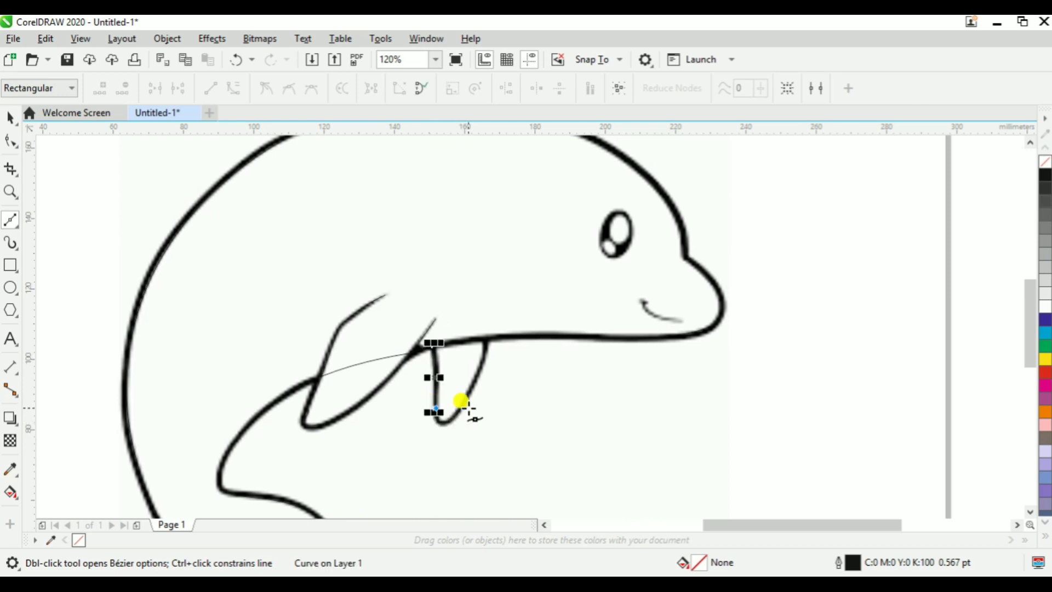
click(462, 405)
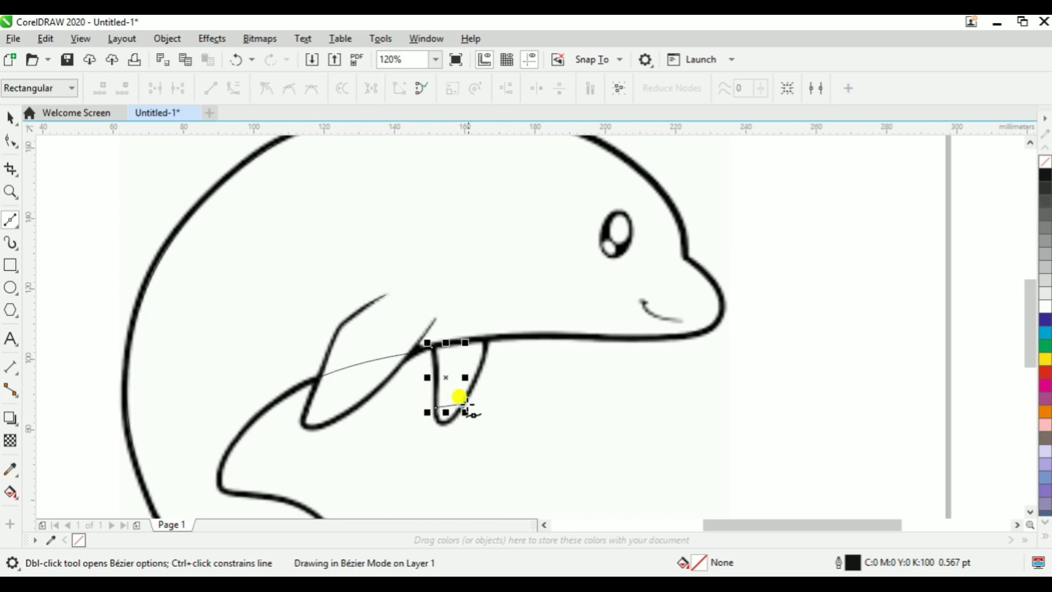
click(486, 337)
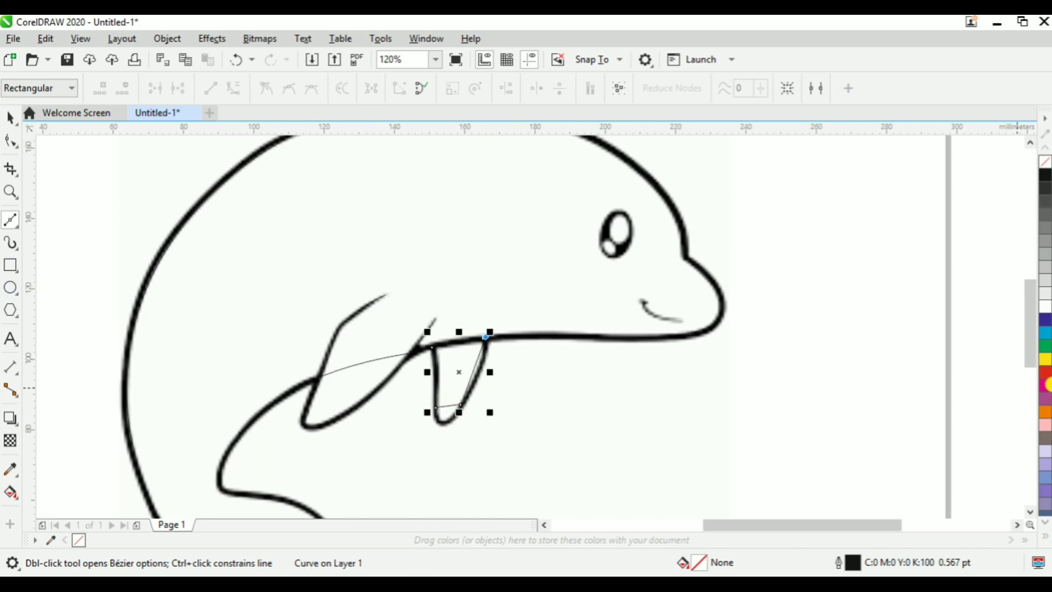
Convert the small flipper's right segment to a curve and bend it outward onto the black line.
click(11, 141)
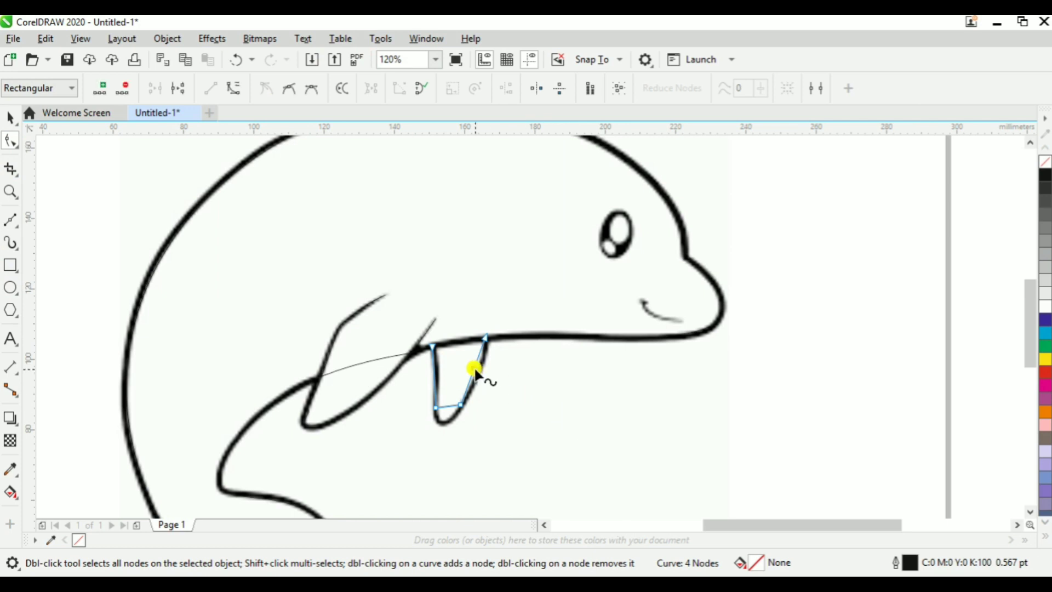
right_click(474, 368)
click(551, 190)
drag(475, 369, 487, 358)
Convert the small flipper's bottom segment to a curve and pull it down around the rounded tip.
click(449, 406)
right_click(449, 406)
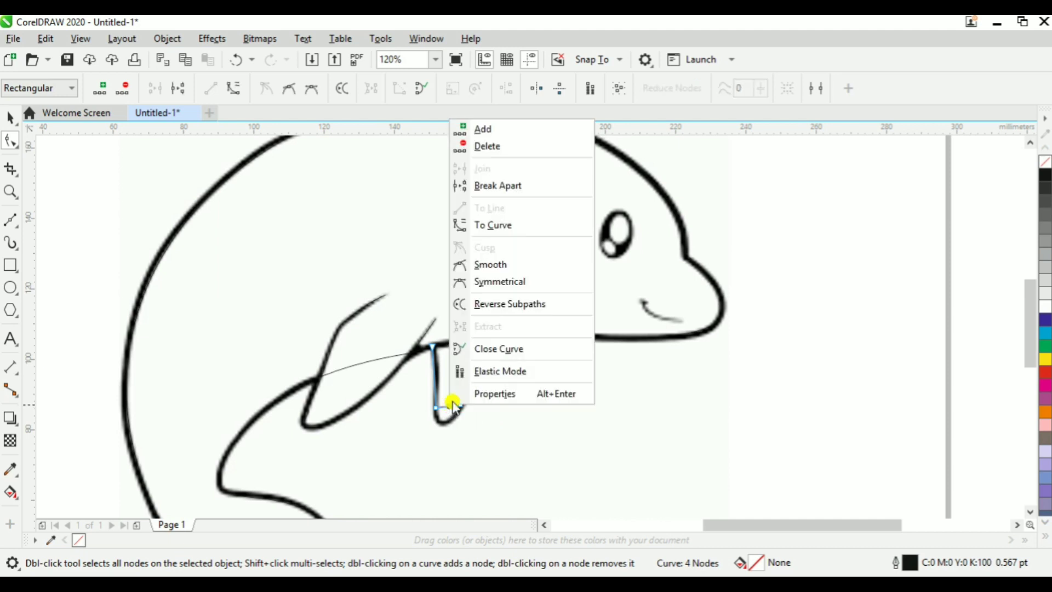
click(503, 227)
drag(447, 407, 438, 422)
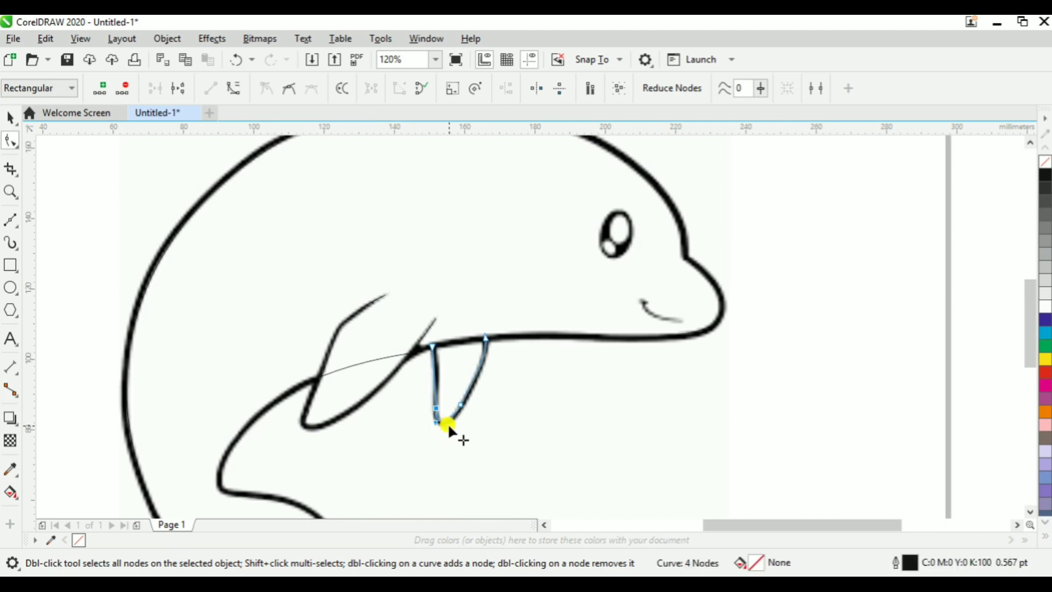
Convert the small flipper's left segment to a curve and bend it slightly onto the black line.
click(434, 373)
right_click(434, 374)
click(490, 192)
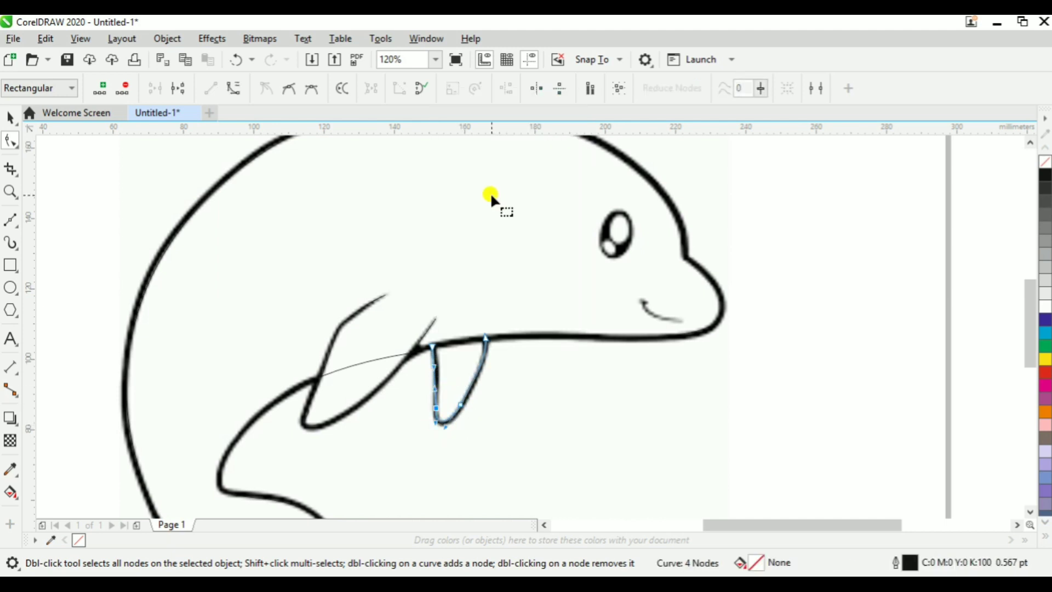
drag(439, 365, 441, 366)
key(space)
click(410, 260)
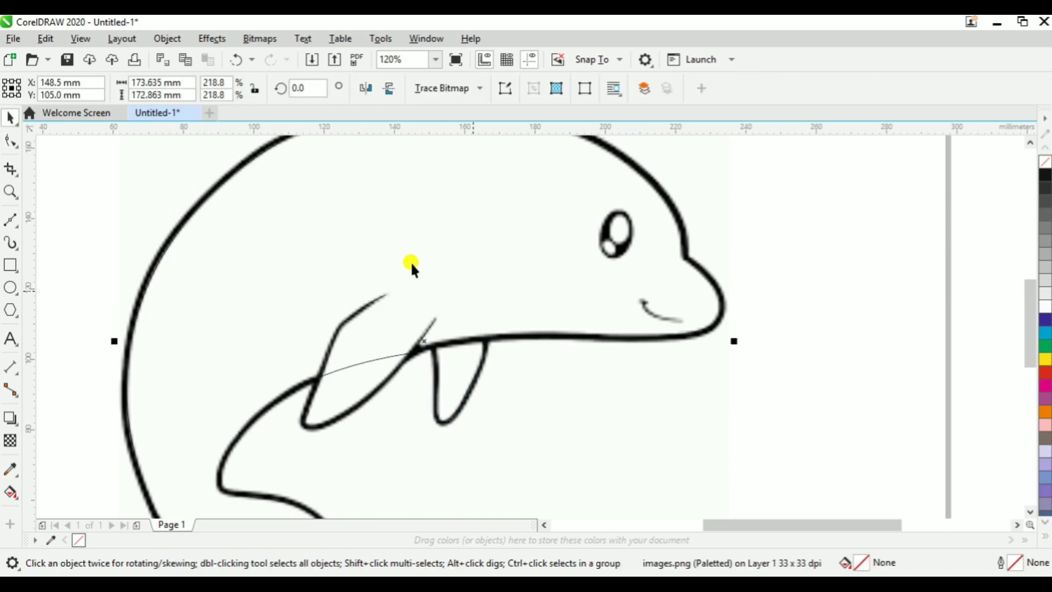
Draw a straight two-node Bézier line between the ends of the dolphin's mouth.
click(11, 220)
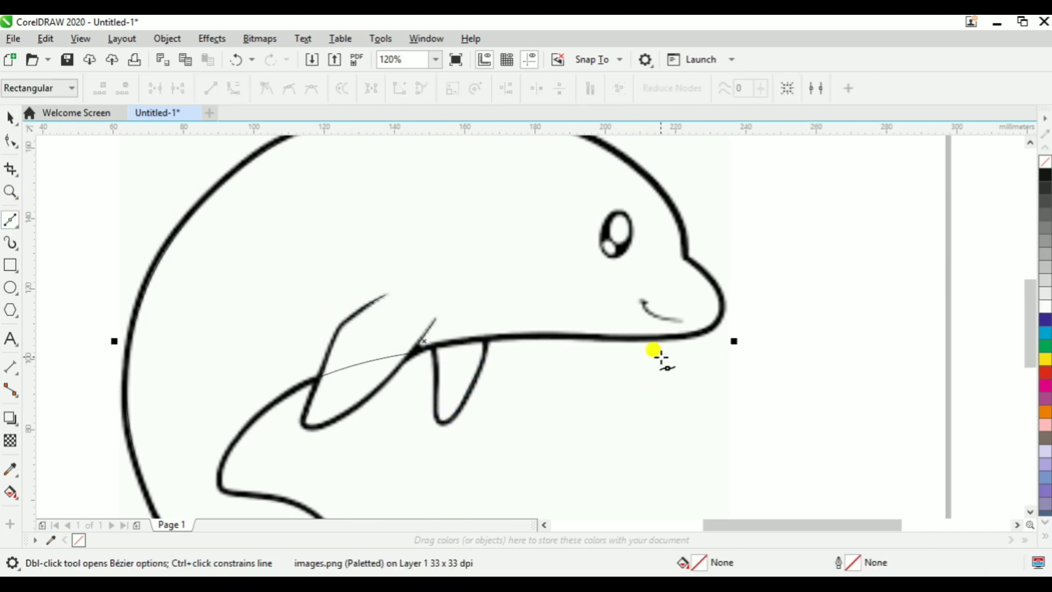
drag(645, 303, 682, 323)
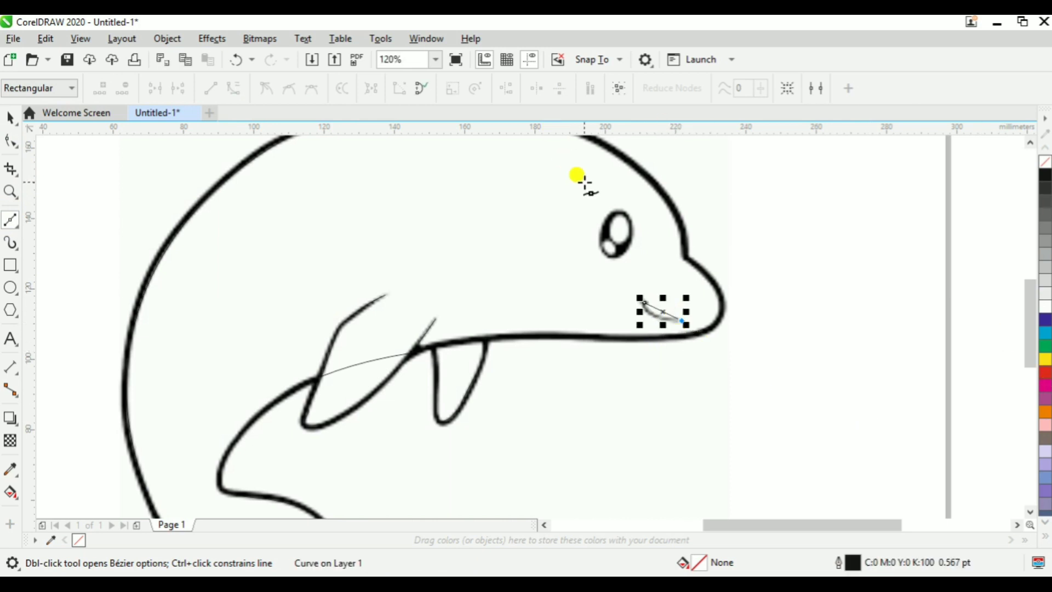
mouse_move(928, 124)
Convert the mouth line to a curve and bend it down onto the traced smile.
click(10, 143)
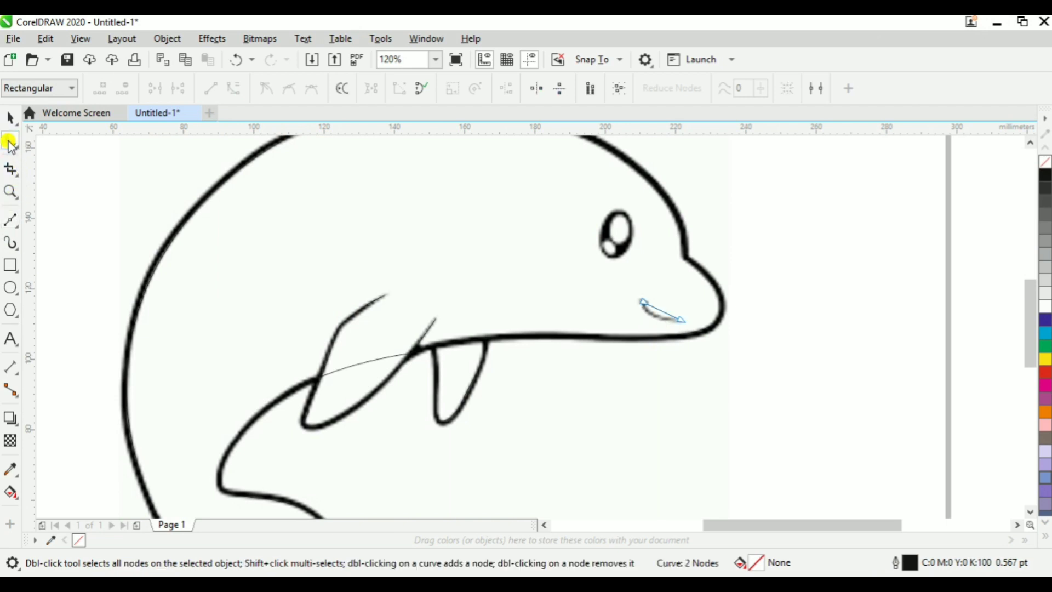
click(657, 308)
right_click(657, 308)
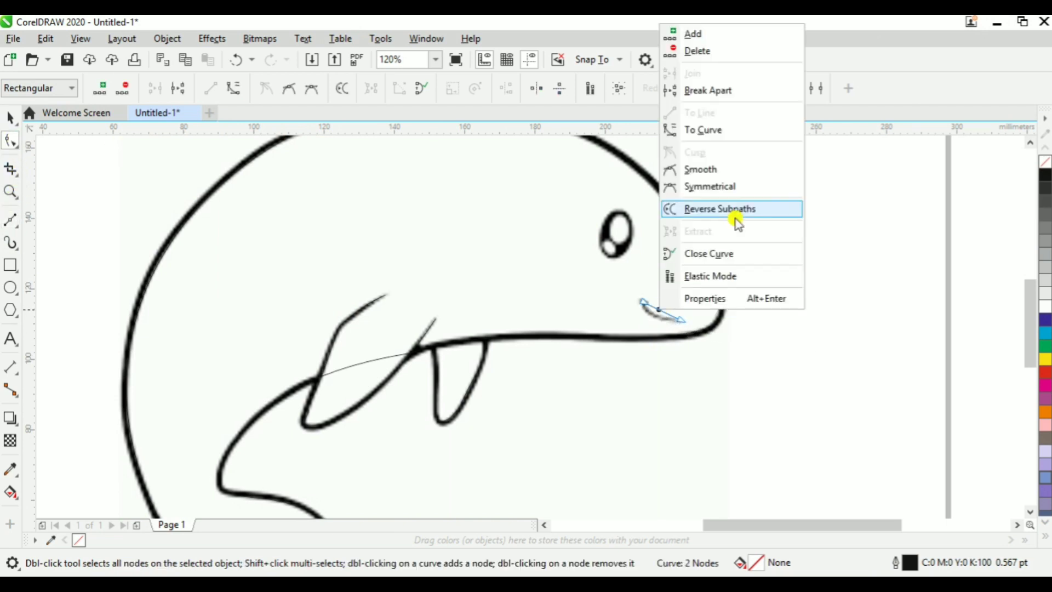
click(748, 130)
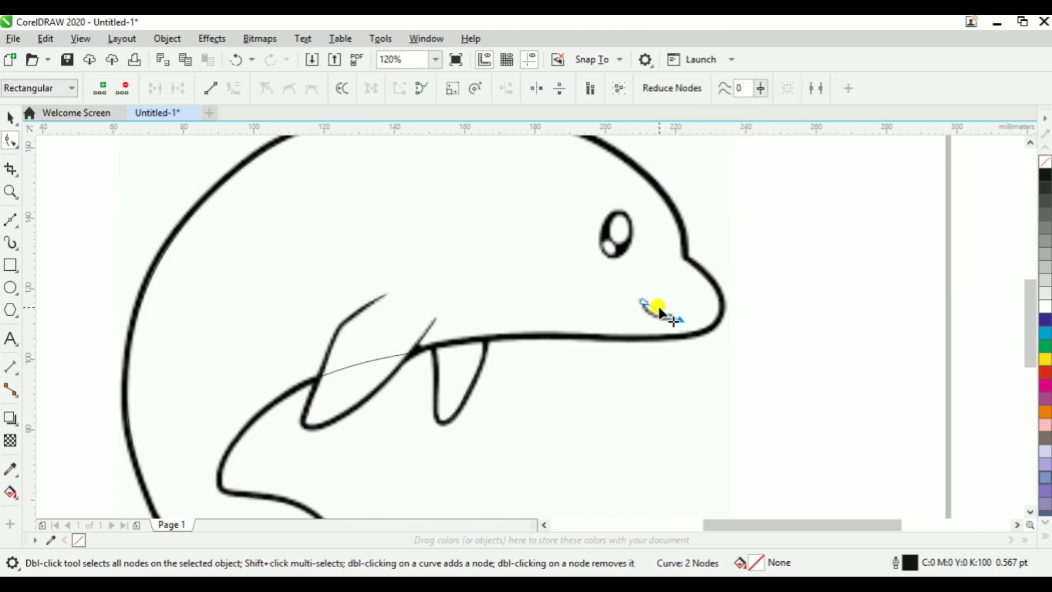
drag(658, 307, 646, 314)
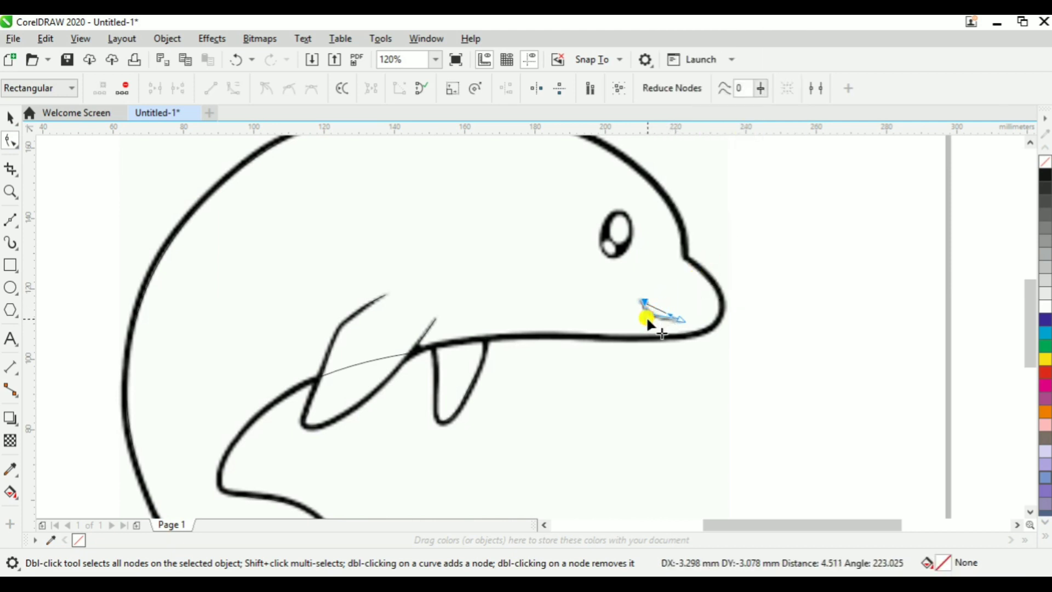
key(space)
click(865, 308)
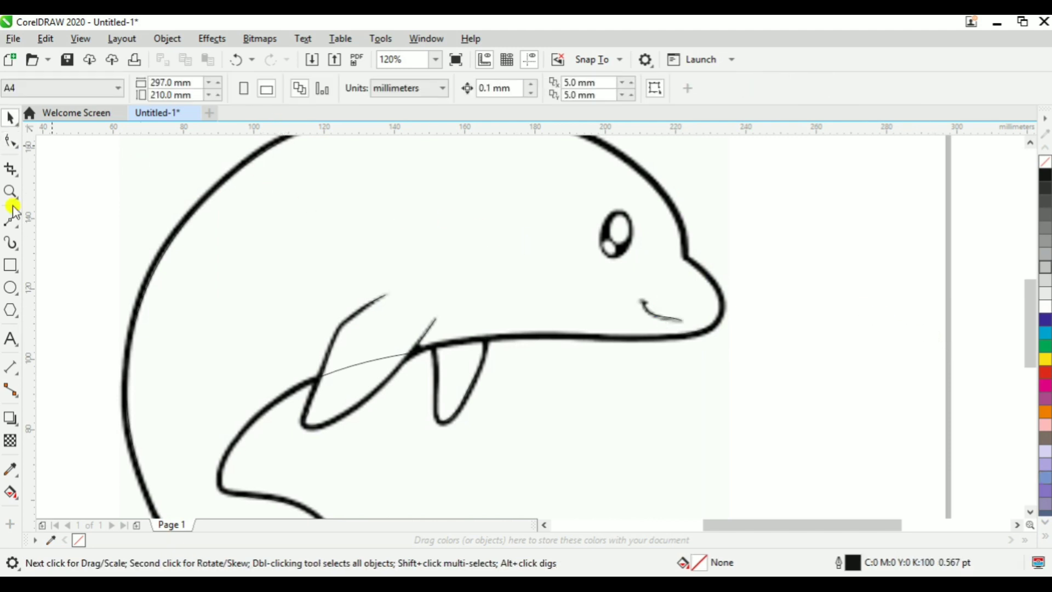
Draw an ellipse about 8.7 by 13.6 mm around the eye, rotate it to about 342.4°, and position it over the eye.
click(10, 287)
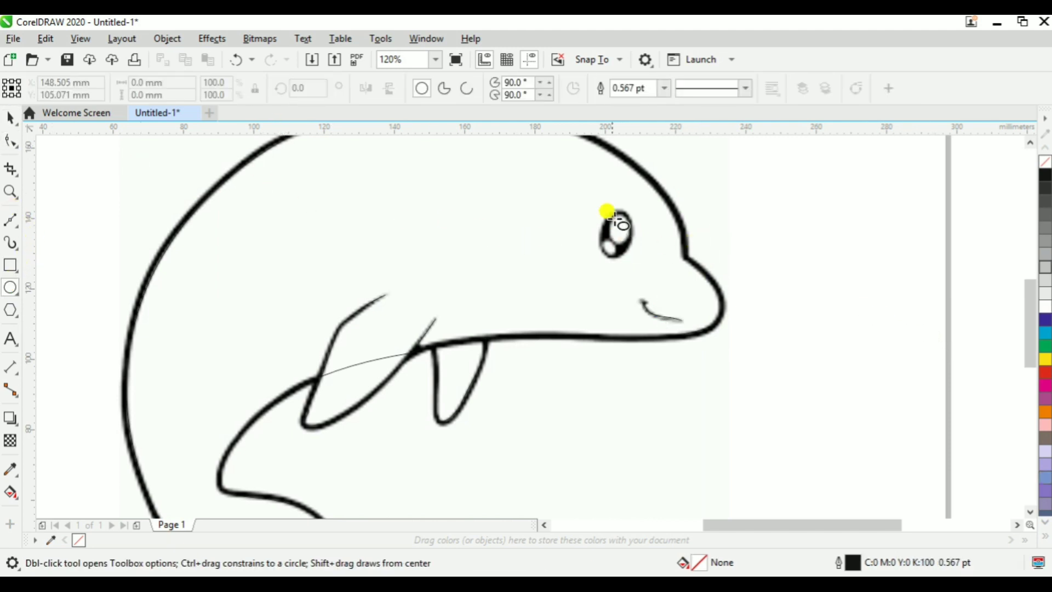
drag(612, 213, 629, 267)
key(space)
click(623, 236)
click(629, 267)
key(F10)
click(636, 231)
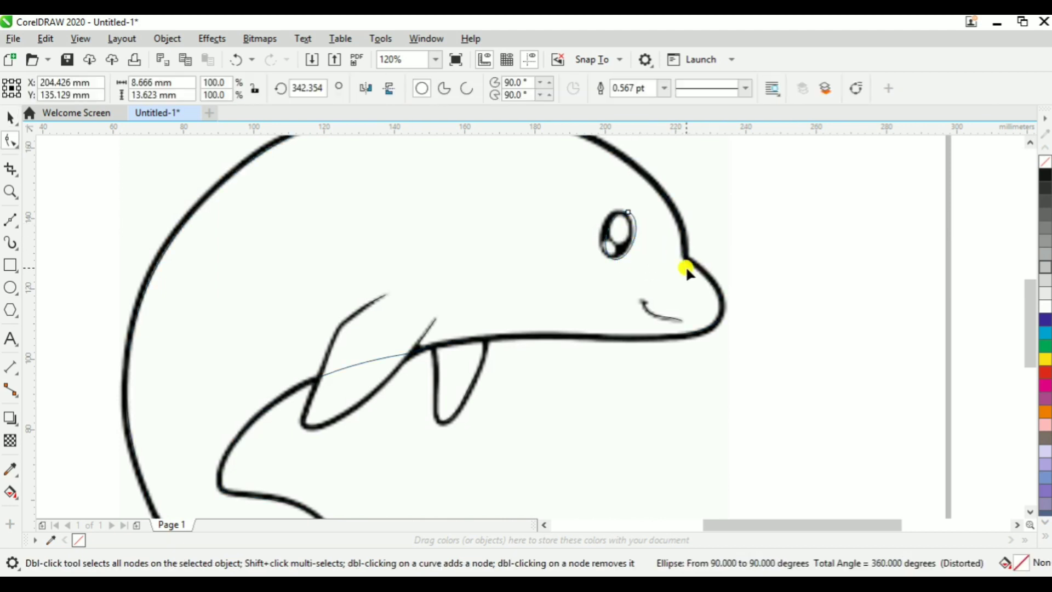
key(space)
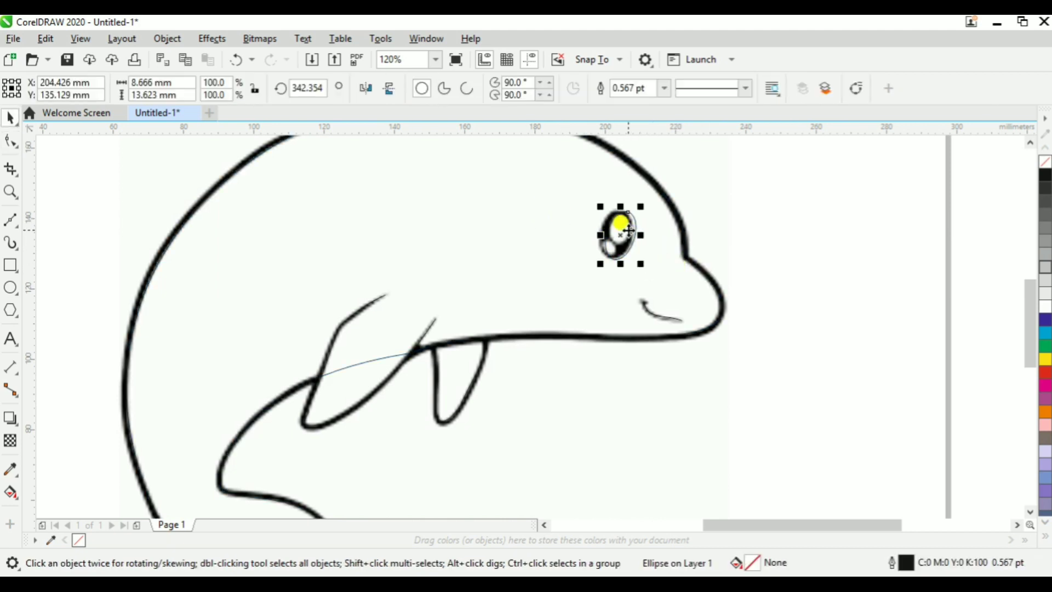
drag(624, 236, 618, 236)
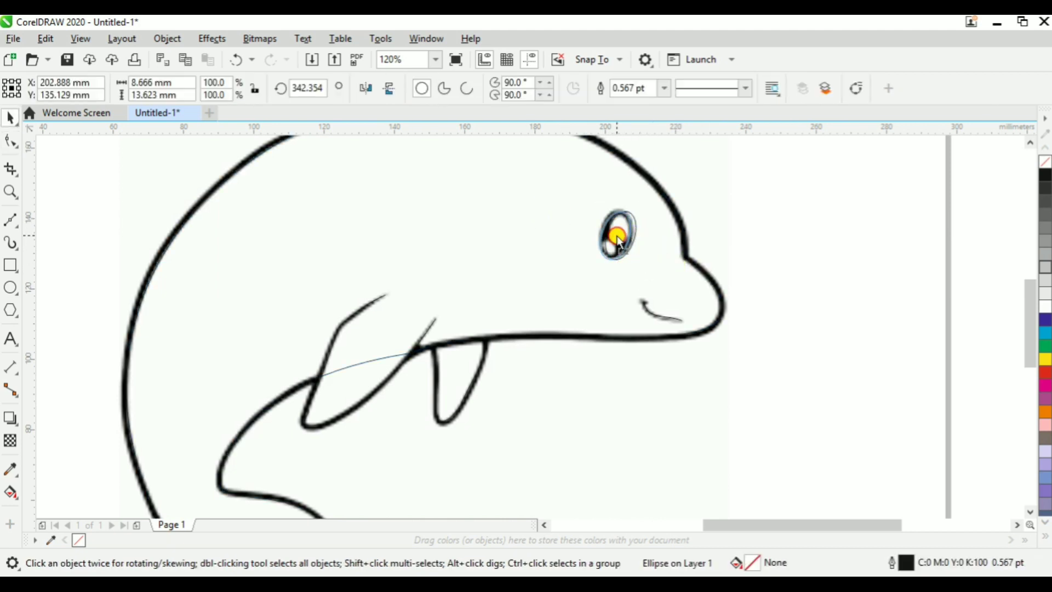
click(758, 253)
Make scaled-down copies of the eye ellipse at about 65.2% and 33% for the two eye highlights.
click(616, 237)
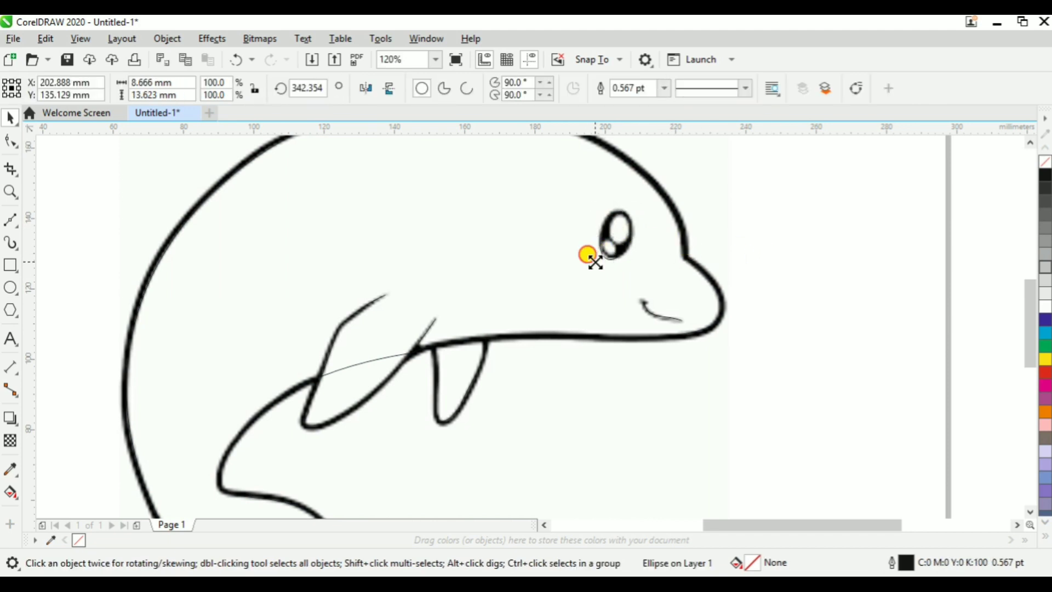
drag(596, 261, 618, 225)
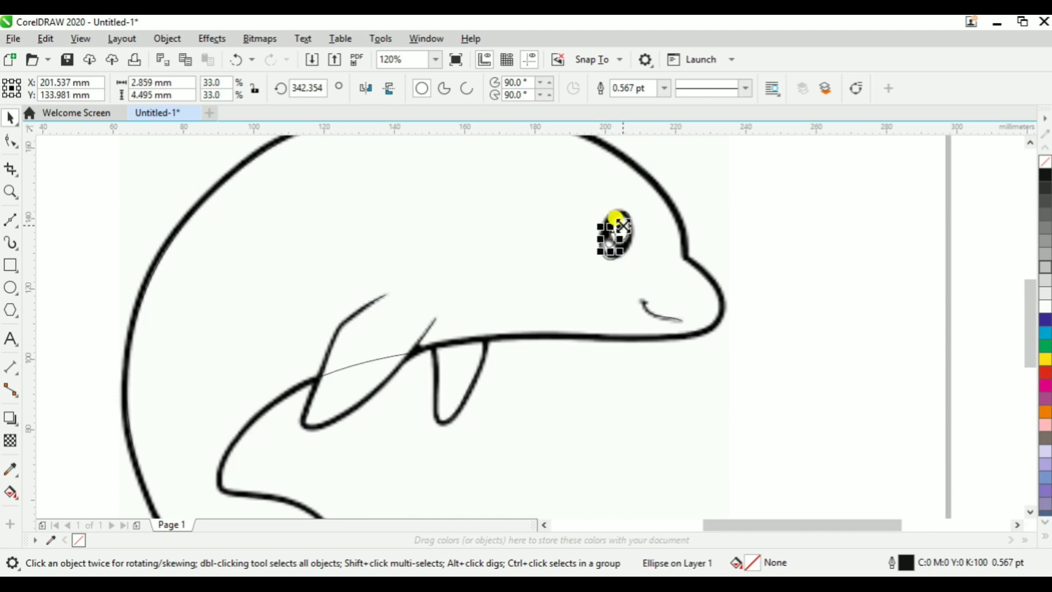
key(z)
drag(572, 201, 664, 284)
key(space)
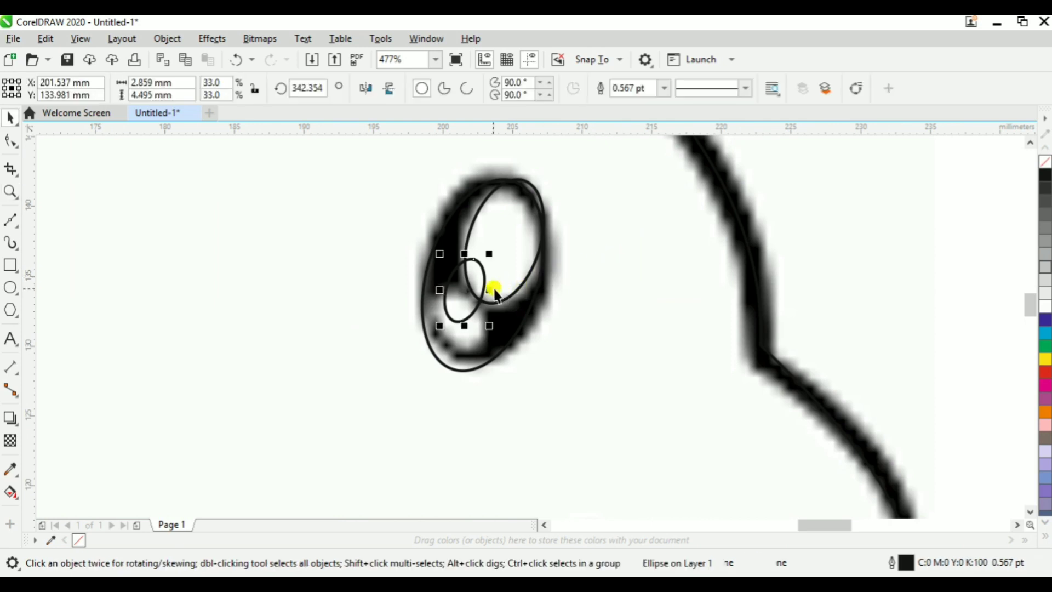
Move the smallest ellipse onto the eye's lower-left highlight and tilt it to lean the opposite way.
click(463, 276)
mouse_move(507, 344)
mouse_down()
mouse_move(485, 317)
mouse_move(505, 278)
mouse_move(512, 297)
mouse_move(461, 317)
mouse_move(492, 354)
mouse_up()
click(485, 291)
key(ctrl+z)
click(466, 310)
key(z)
right_click(602, 295)
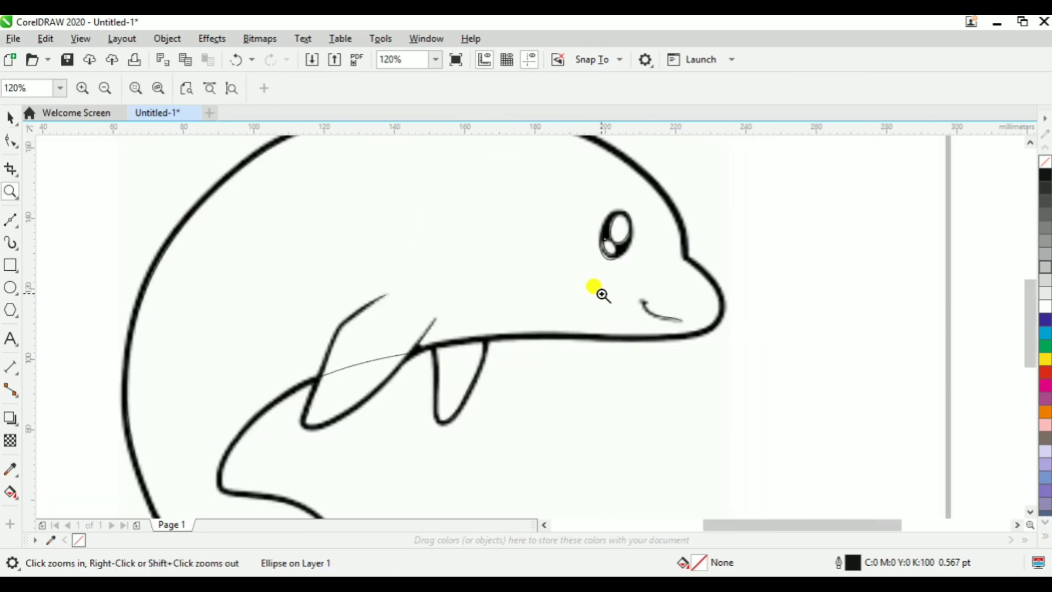
right_click(599, 288)
key(space)
click(711, 275)
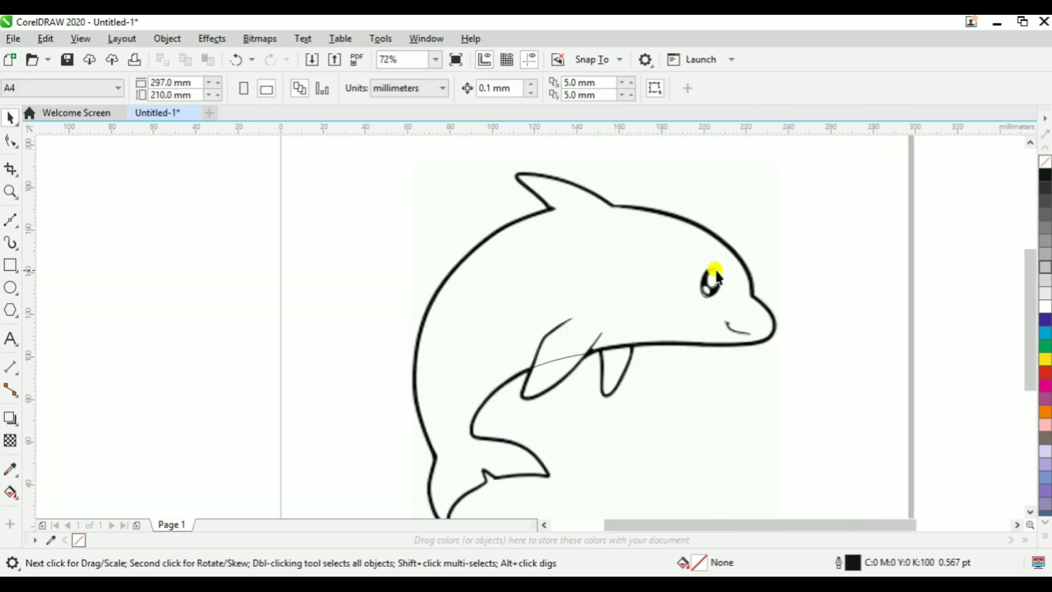
Fill the outer eye ellipse with black.
click(715, 278)
key(z)
drag(684, 248, 729, 296)
key(space)
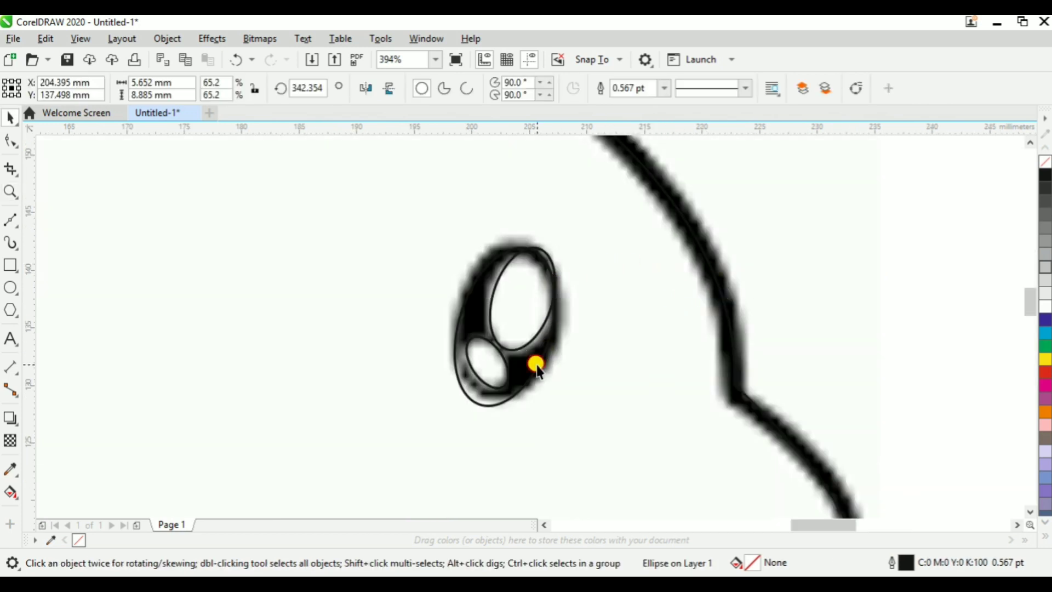
click(535, 364)
click(1045, 174)
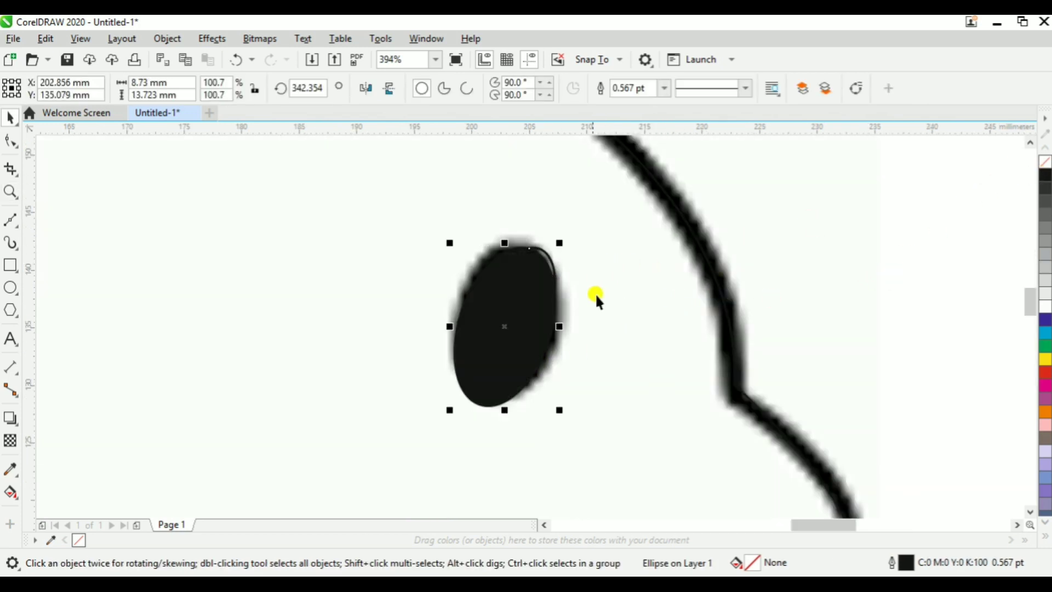
Fill the large and small highlight ellipses inside the eye with white.
click(555, 264)
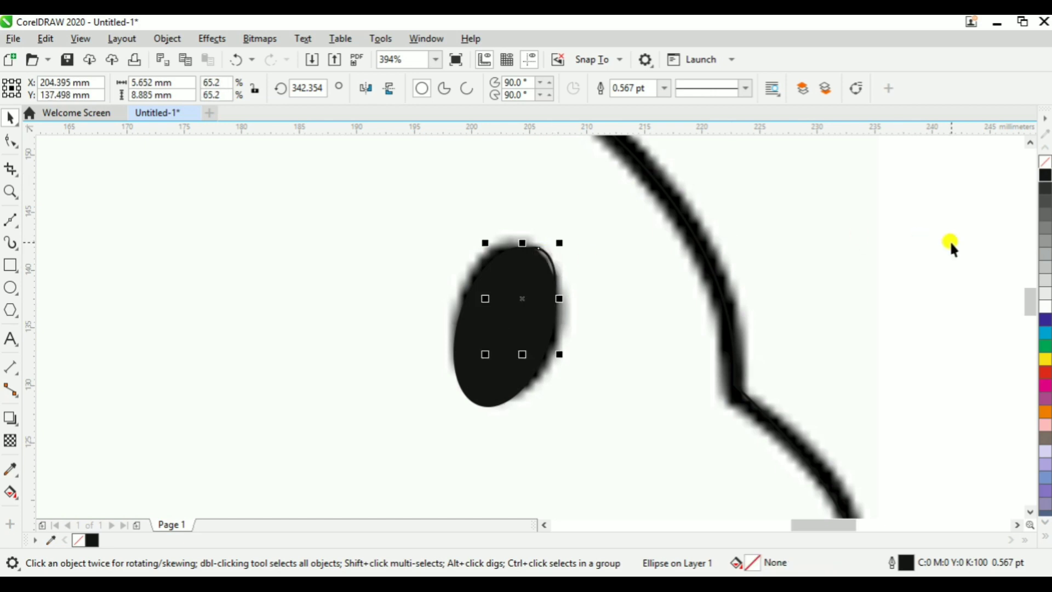
click(1043, 305)
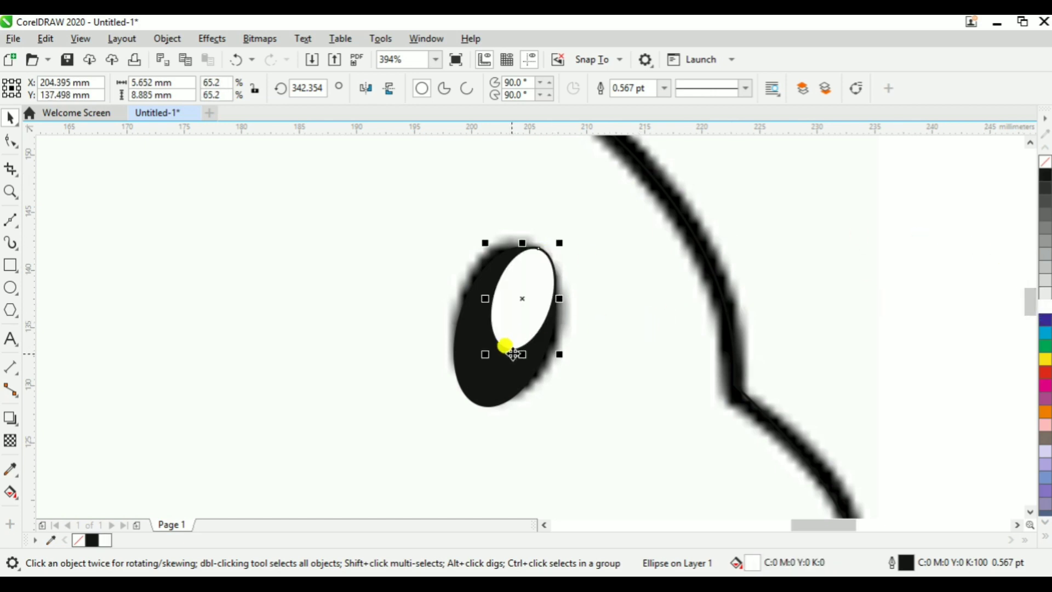
click(482, 366)
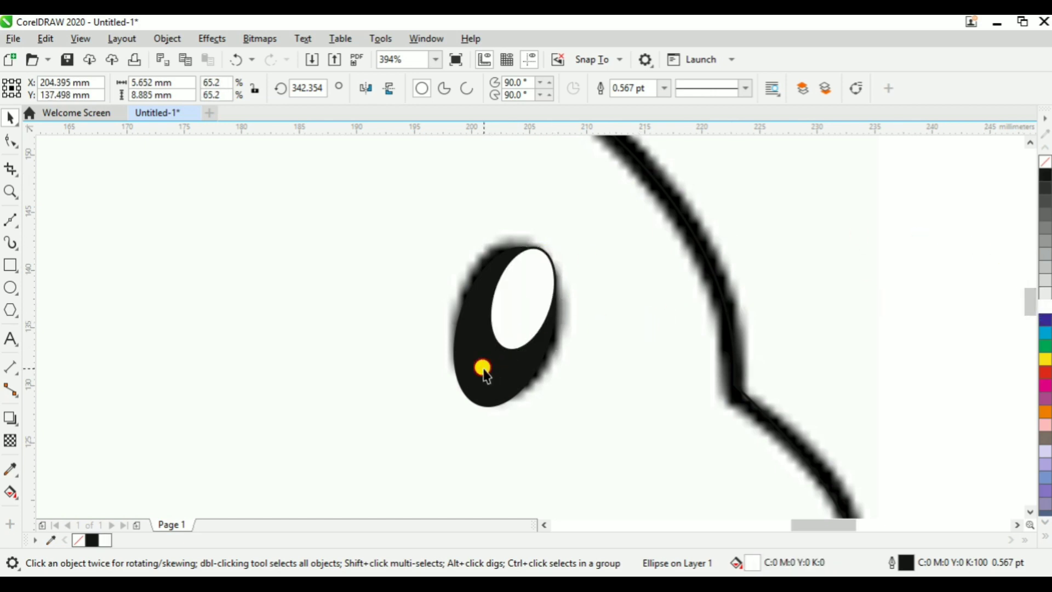
click(1044, 306)
Remove the outline from the eye's large white highlight.
click(535, 281)
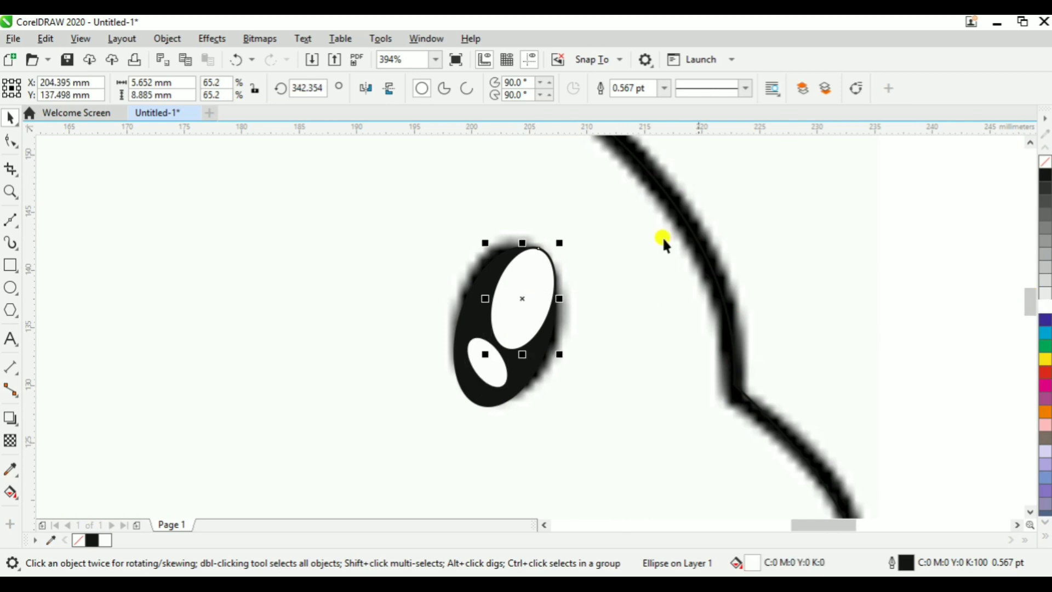
right_click(1042, 163)
click(899, 253)
key(z)
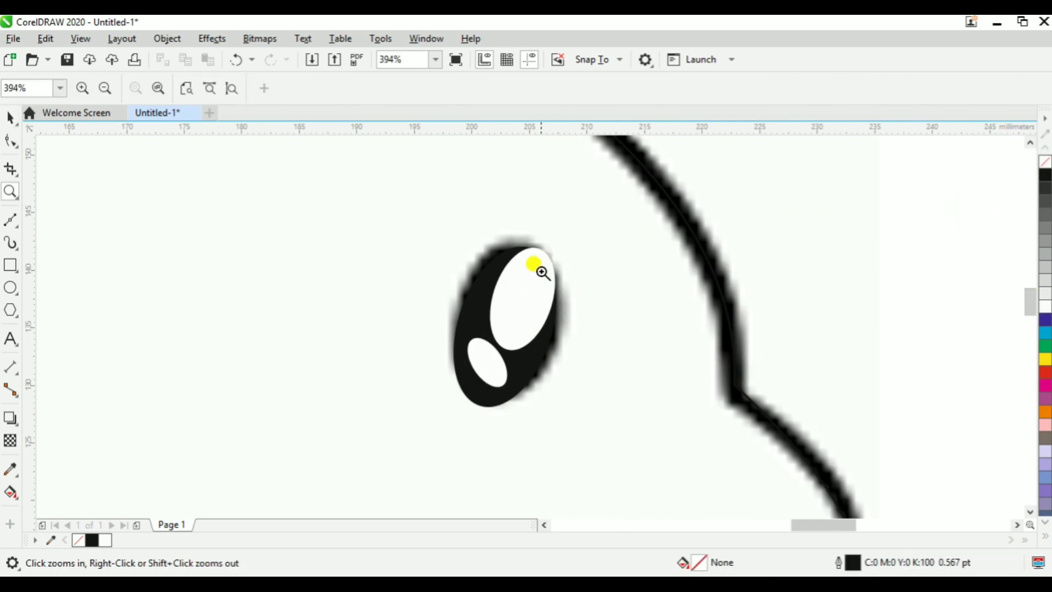
right_click(541, 272)
right_click(541, 273)
key(space)
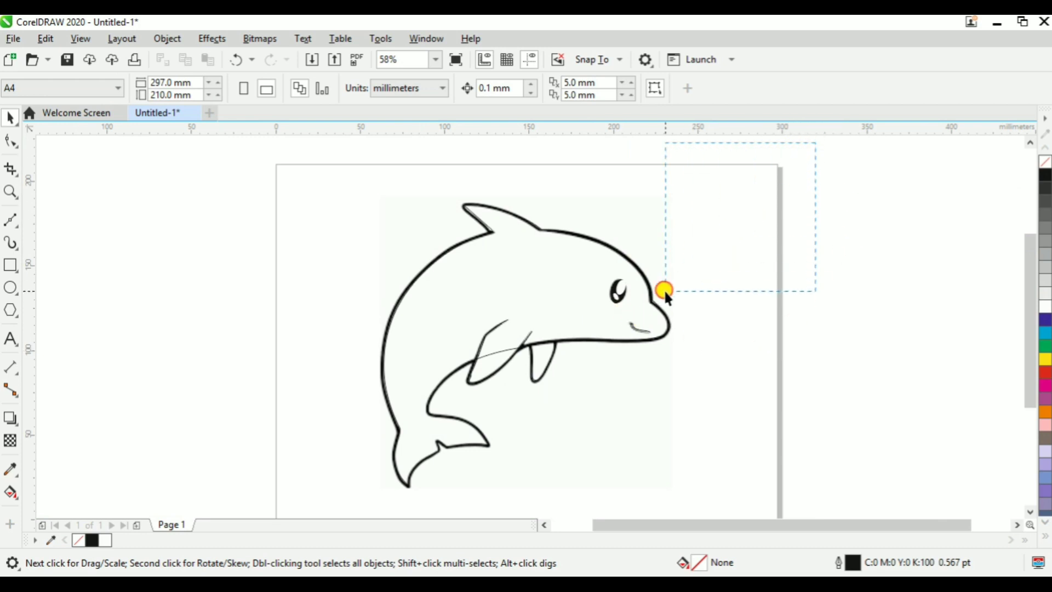
Delete the dolphin reference bitmap behind the traced curves, leaving only the vector drawing.
drag(495, 338, 495, 339)
click(653, 375)
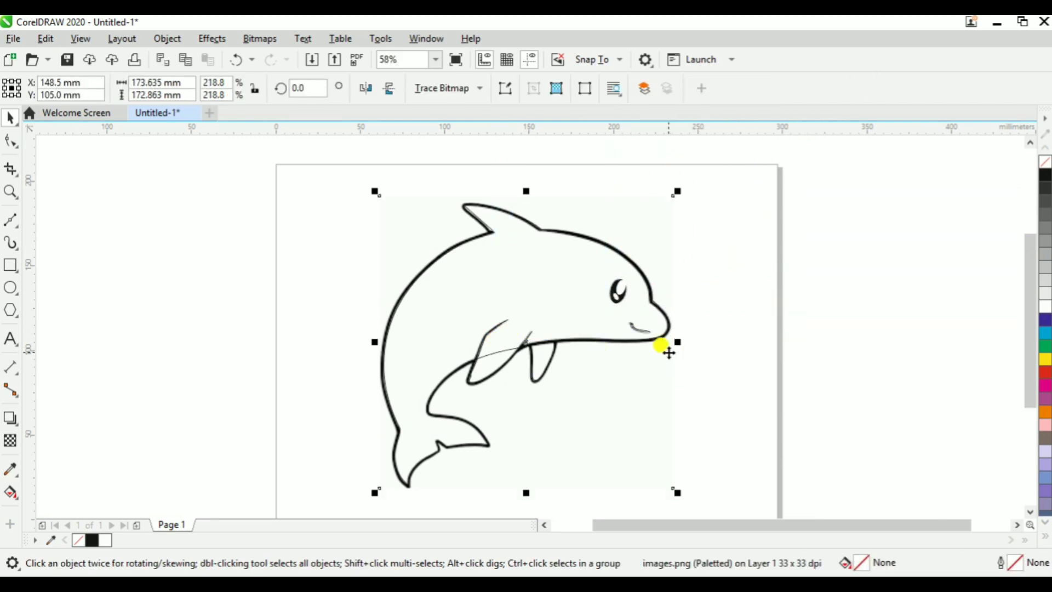
click(794, 201)
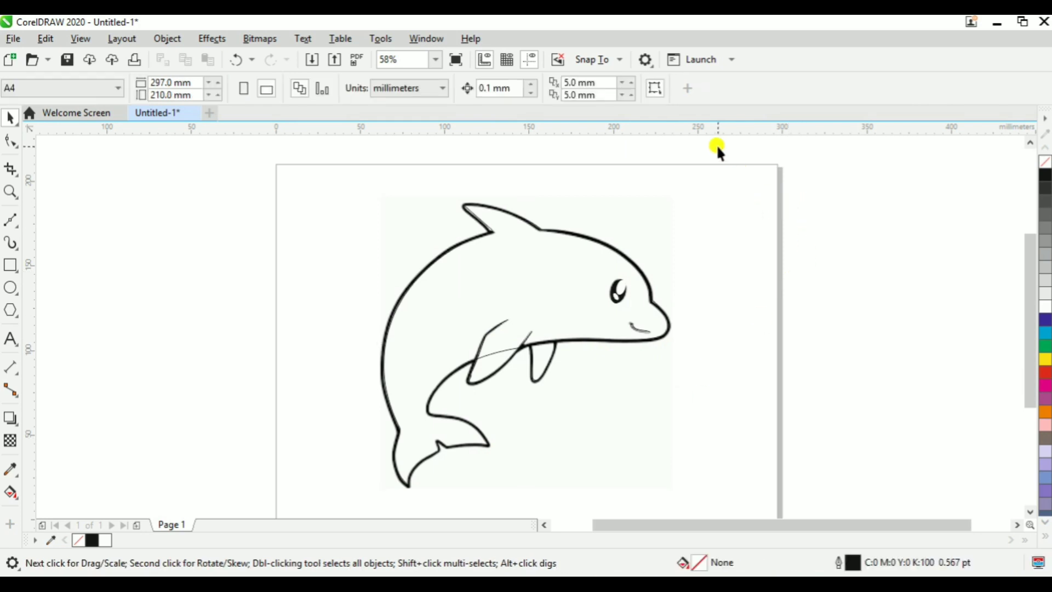
drag(369, 461, 323, 488)
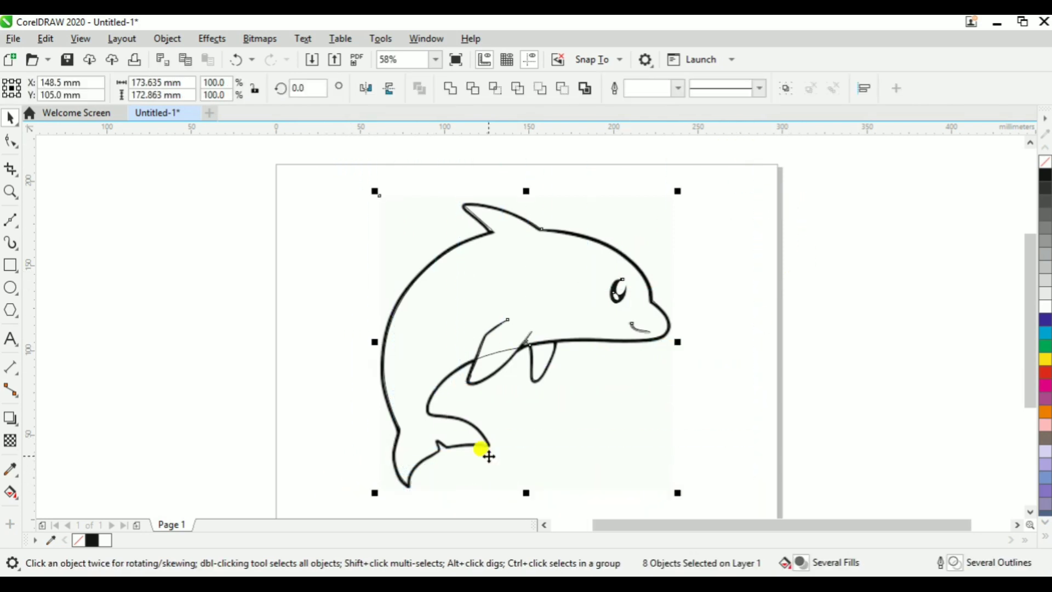
key(Escape)
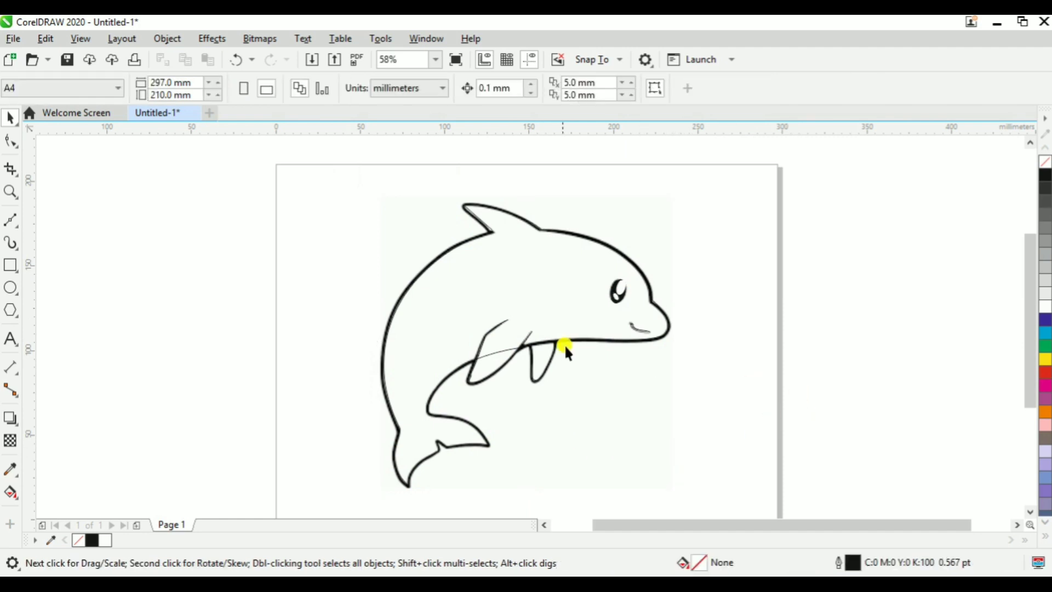
click(663, 409)
key(Delete)
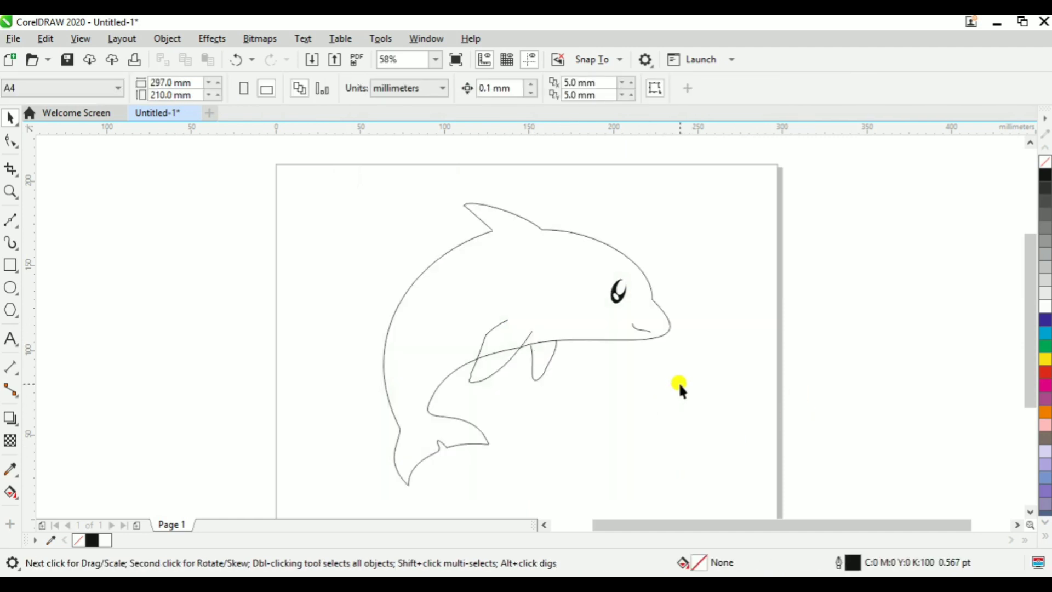
Set the outline width of the dolphin's body, both lower fins and mouth to 4 pt.
click(520, 222)
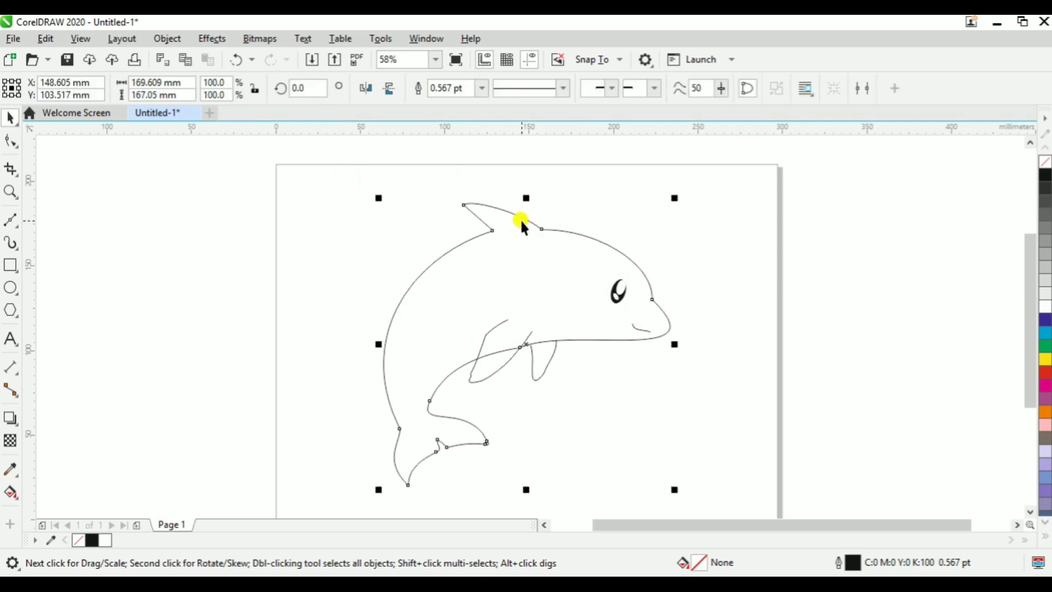
shift+click(496, 364)
shift+click(532, 369)
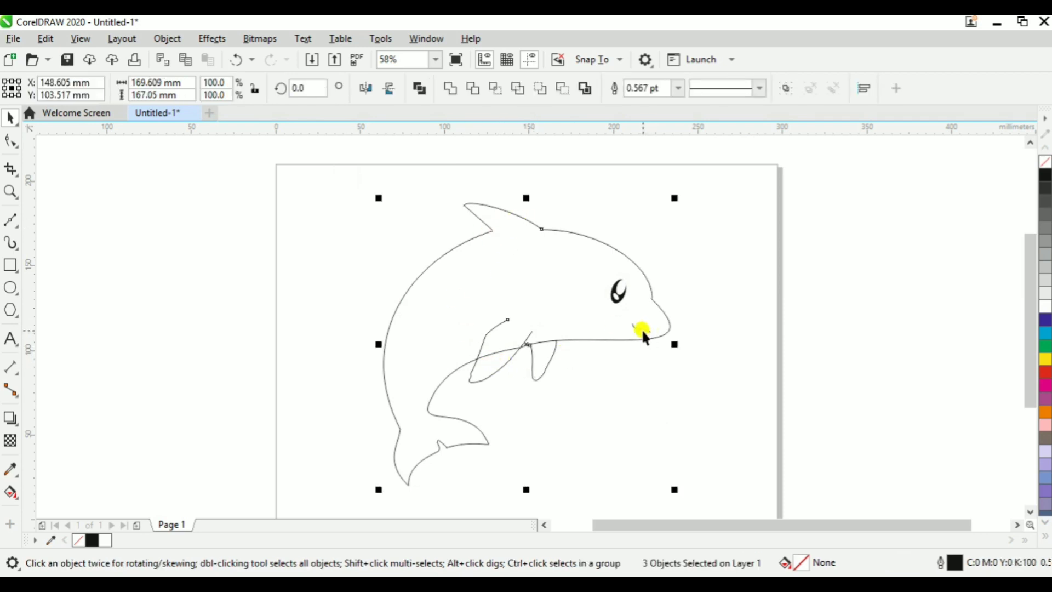
click(756, 88)
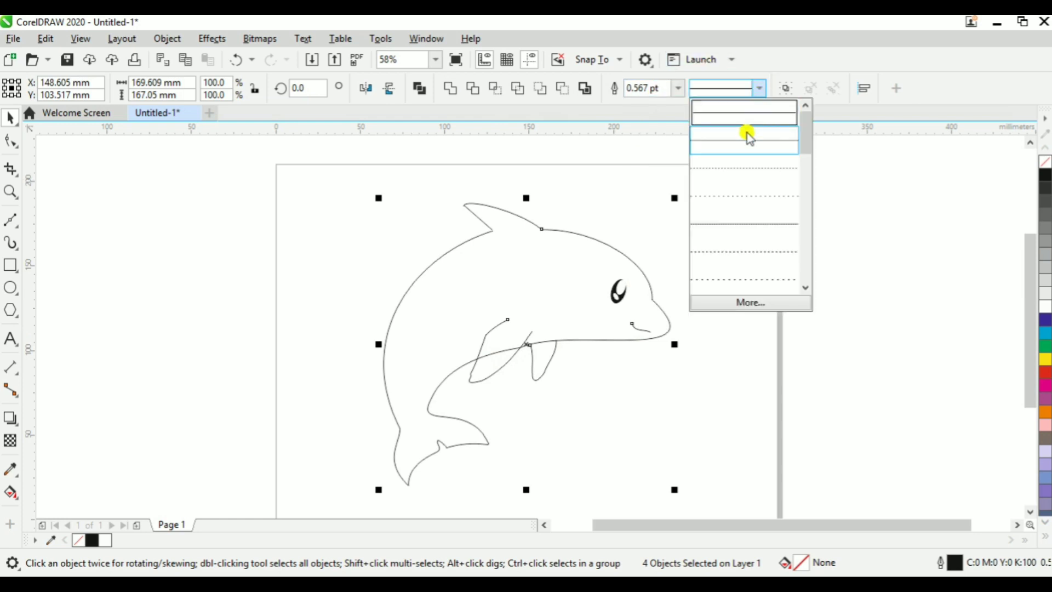
click(678, 89)
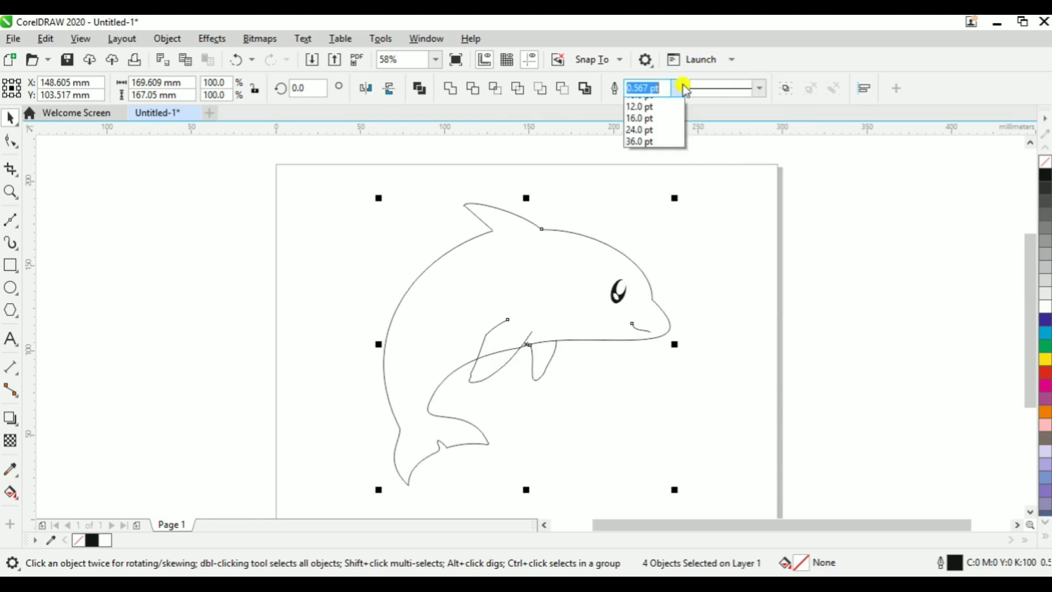
click(640, 174)
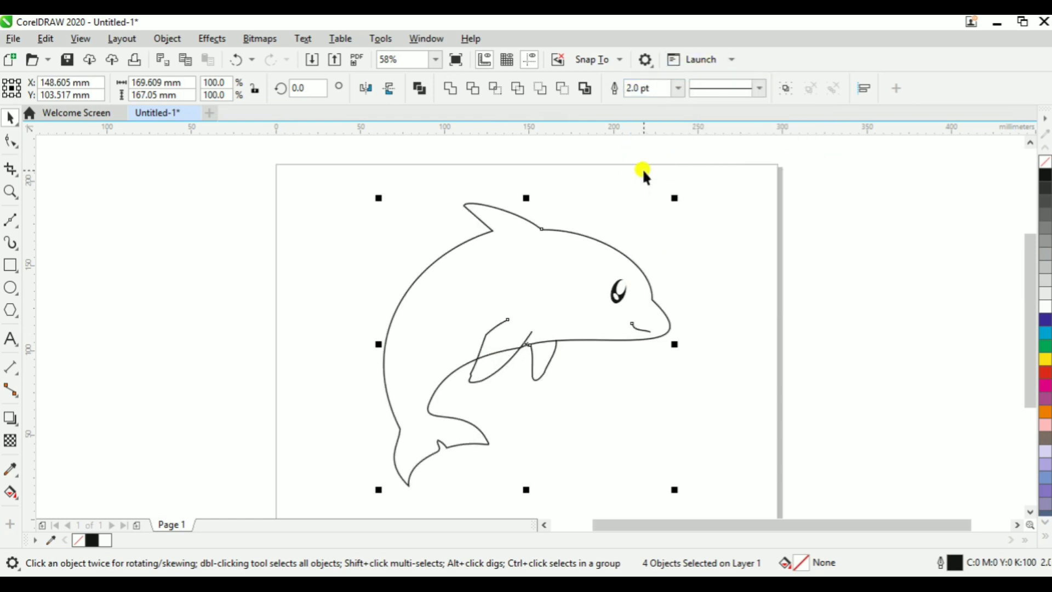
click(678, 88)
click(651, 207)
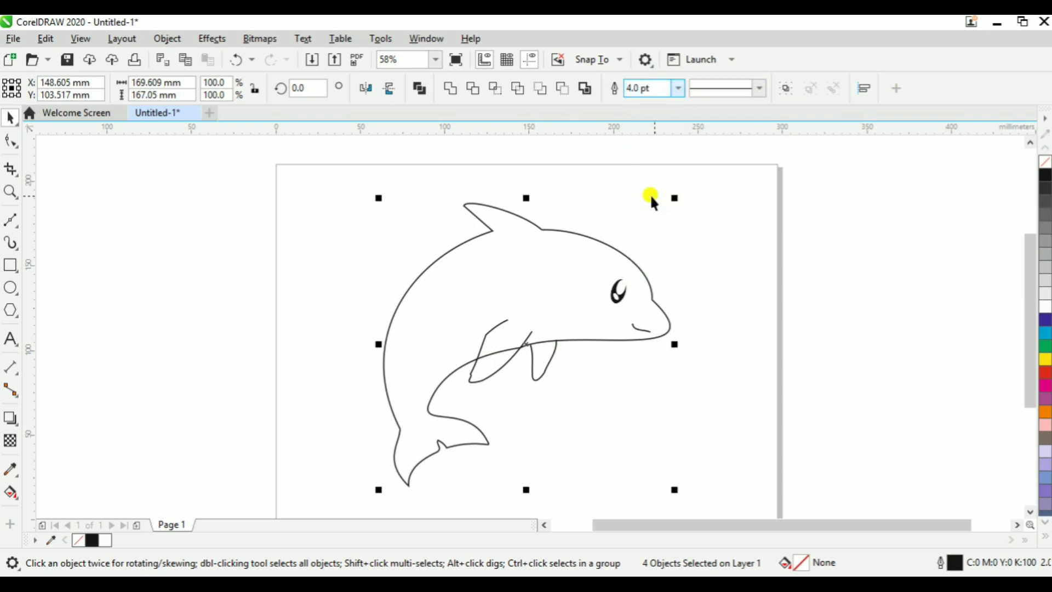
click(755, 263)
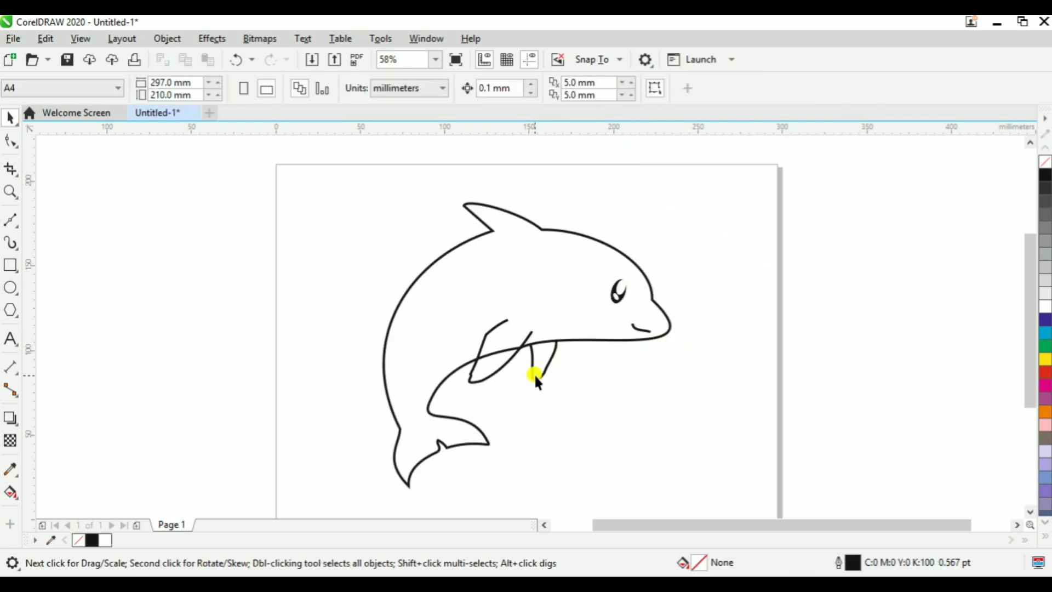
Smooth the kink near the front fin's tip by adjusting the curve handle at its node.
key(z)
drag(451, 359, 515, 408)
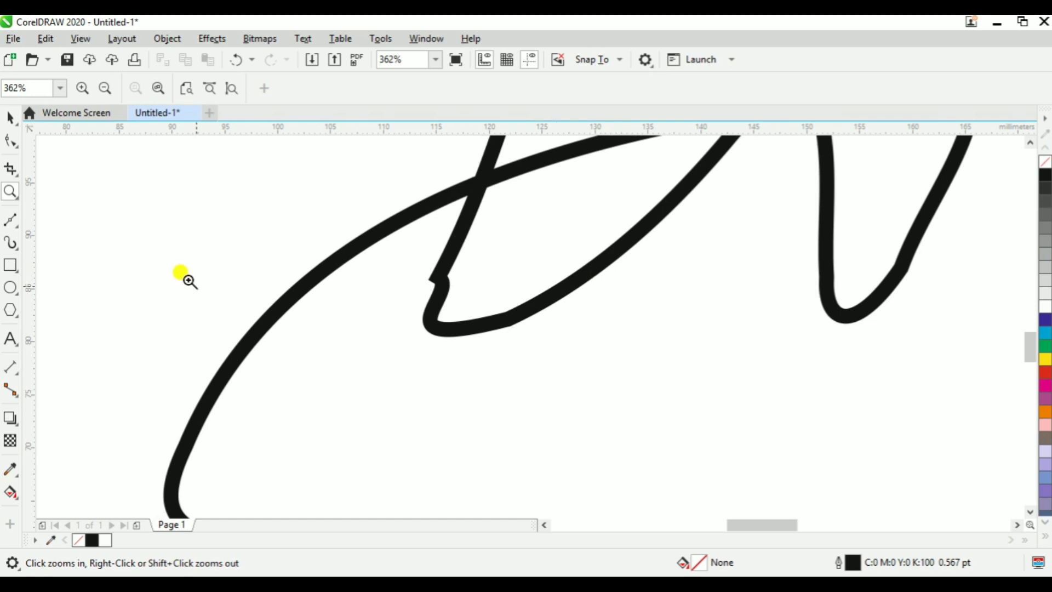
click(11, 141)
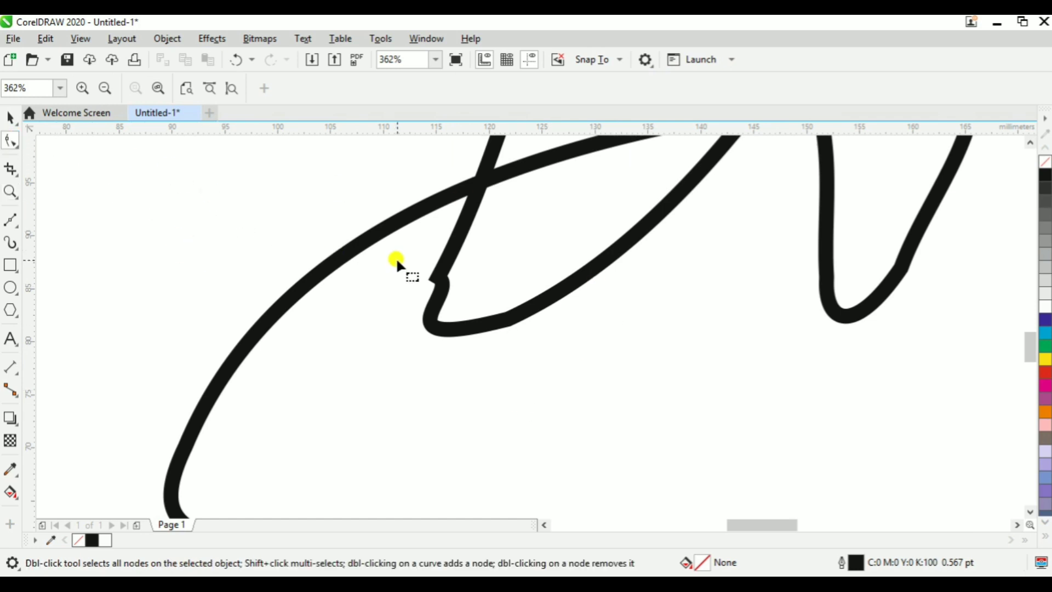
click(431, 274)
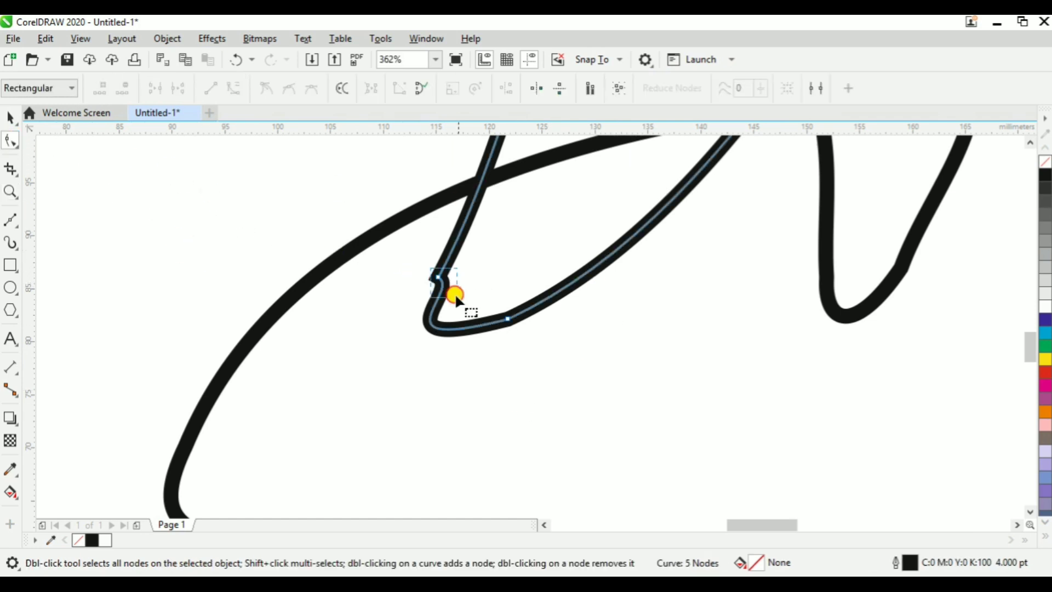
click(440, 284)
mouse_move(440, 292)
mouse_down()
mouse_move(432, 278)
mouse_move(425, 295)
mouse_up()
key(ctrl+z)
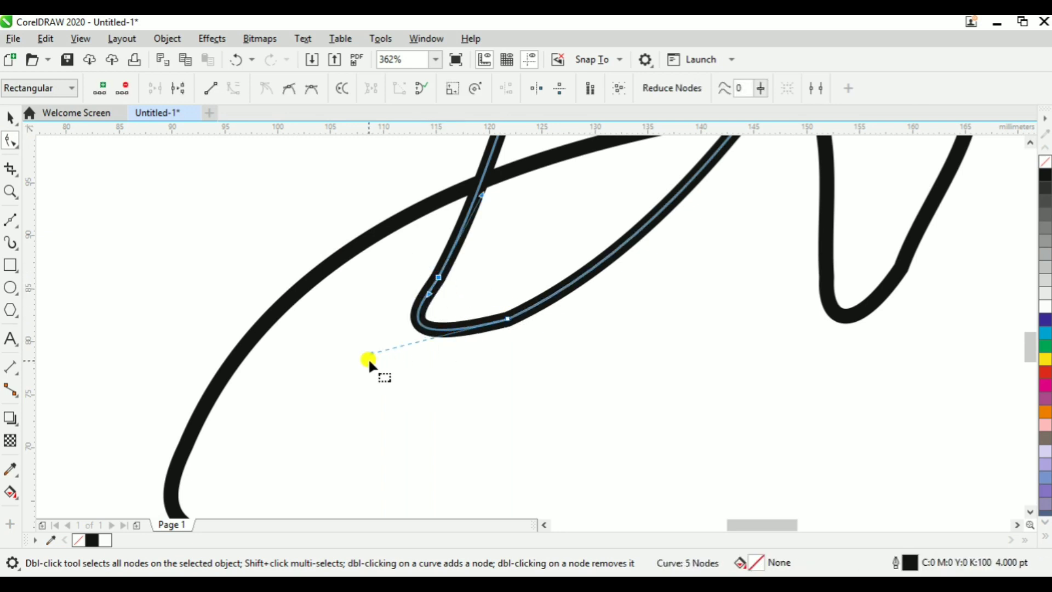
drag(368, 355, 371, 360)
key(z)
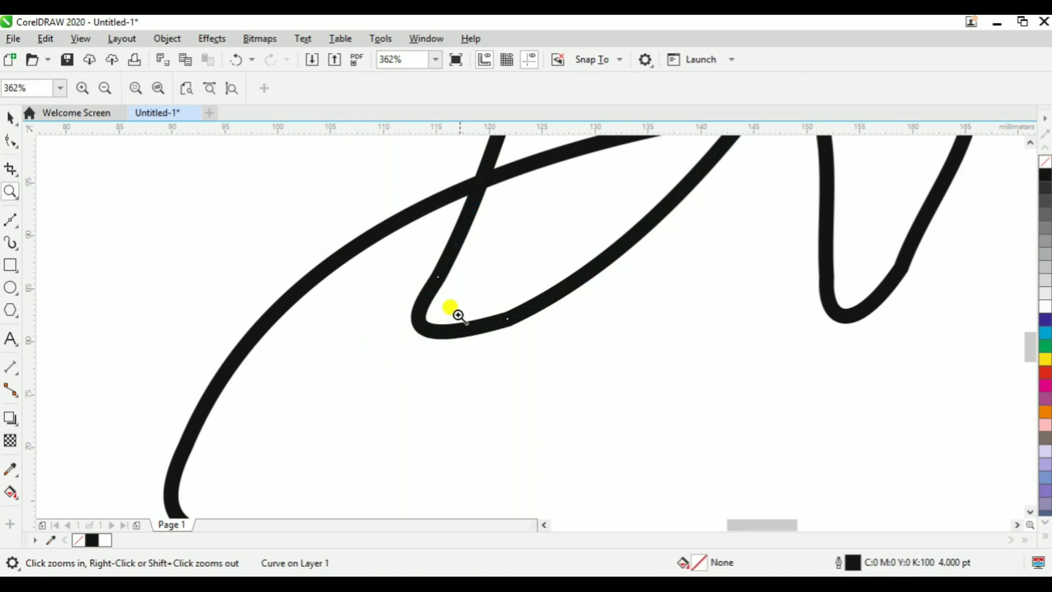
right_click(460, 313)
key(space)
click(765, 290)
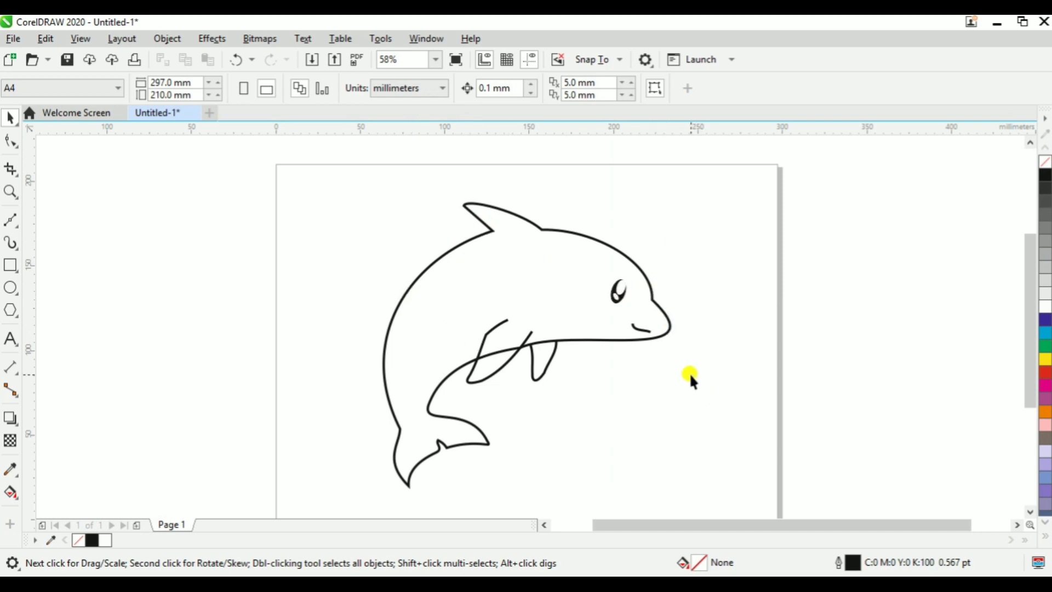
Cancel saving the drawing and delete all the dolphin objects from the page.
key(ctrl+s)
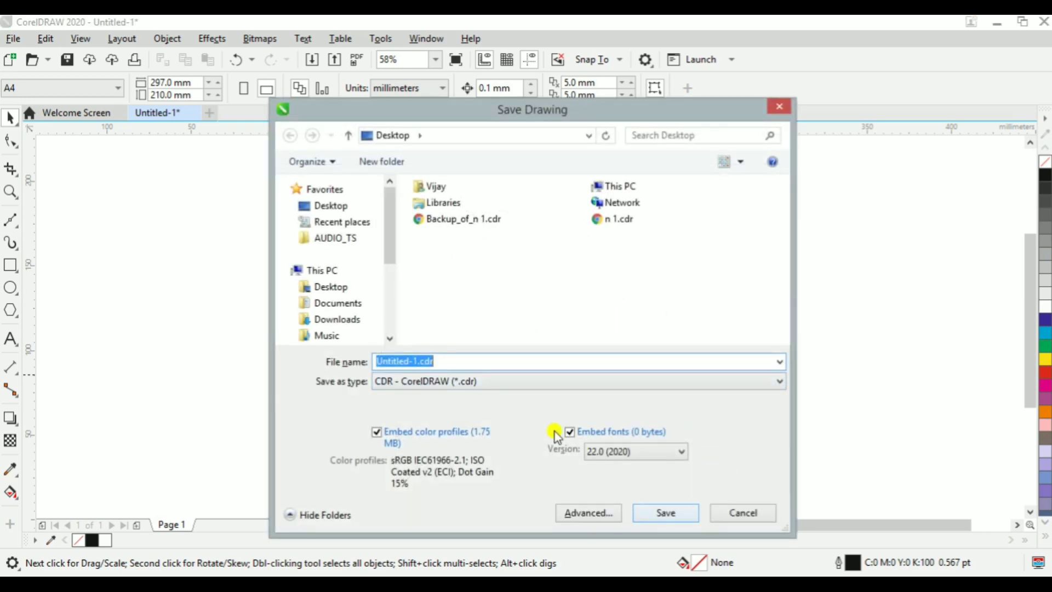
click(760, 514)
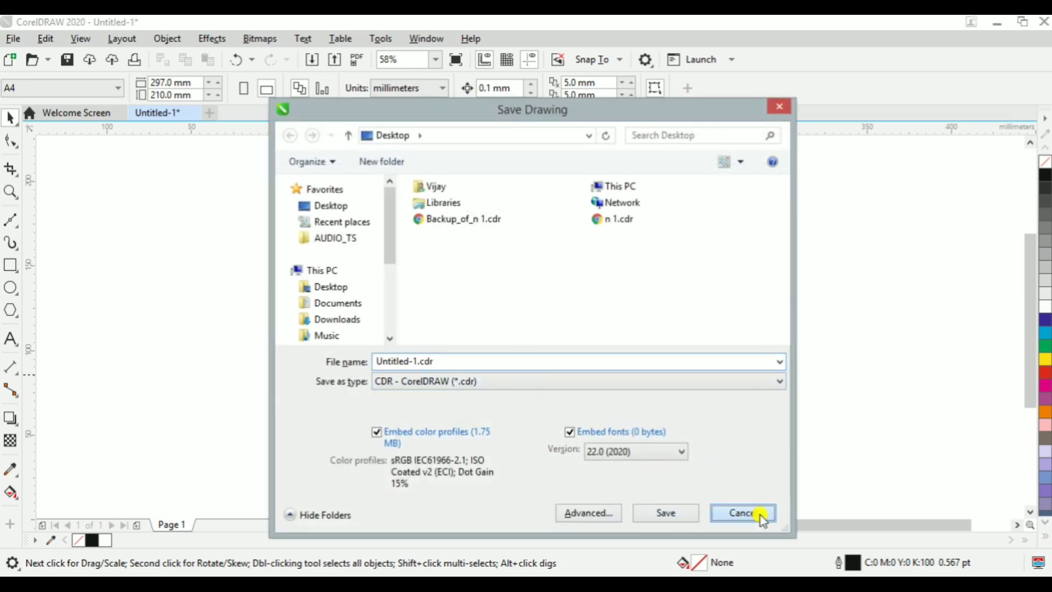
key(ctrl+a)
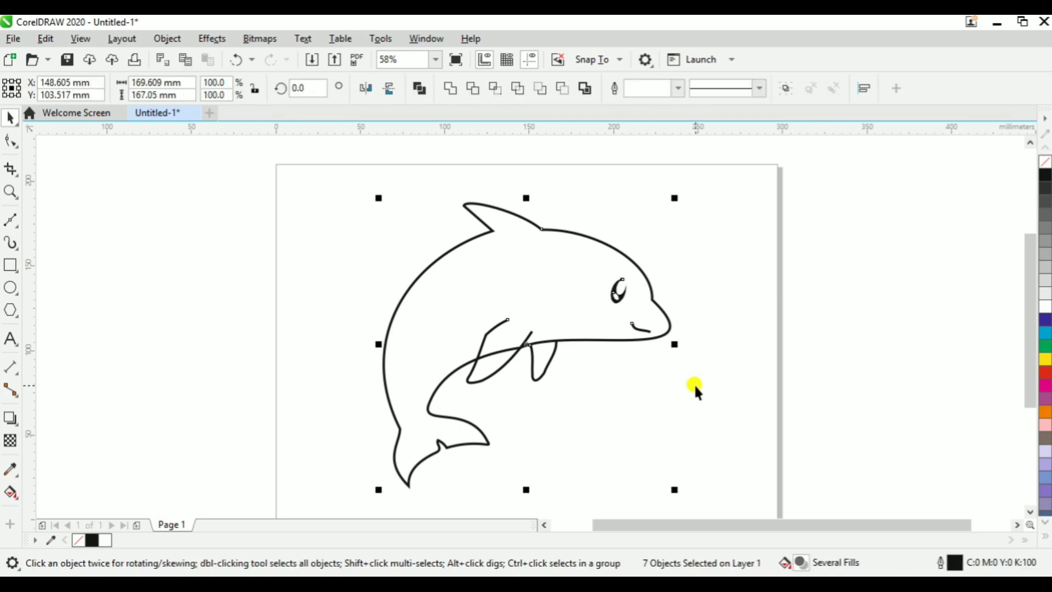
key(Delete)
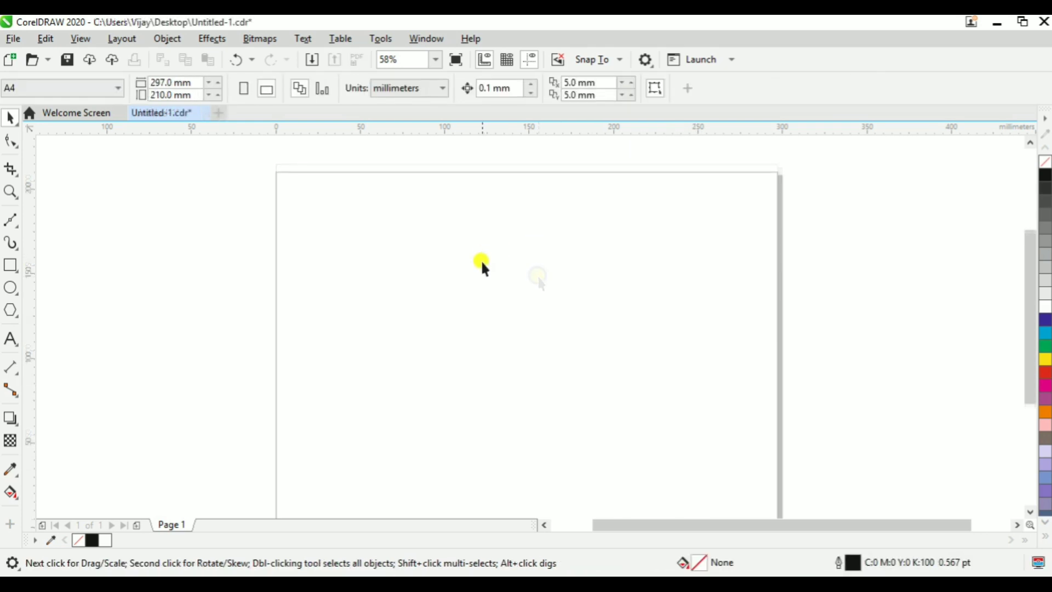
Try importing Untitled-1.cdr from the Desktop into the page's upper-left area, and delete the placed artwork.
right_click(483, 259)
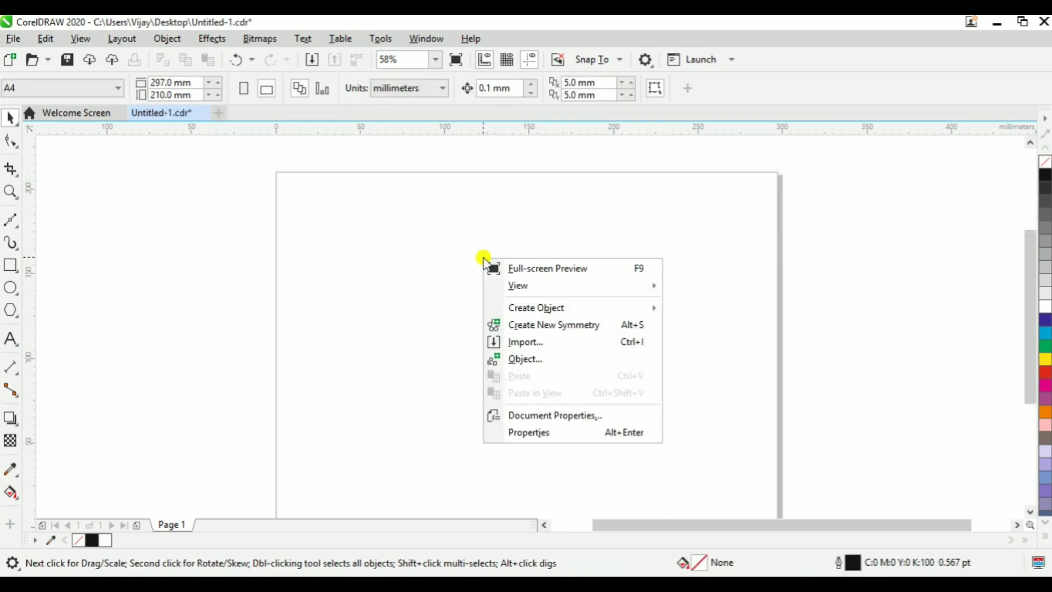
click(579, 343)
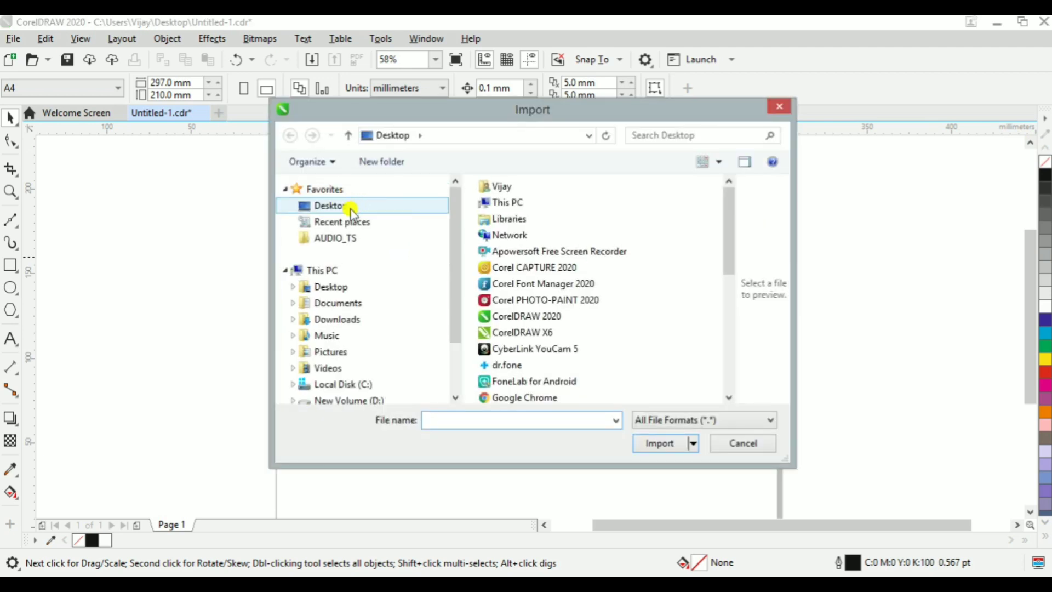
click(352, 208)
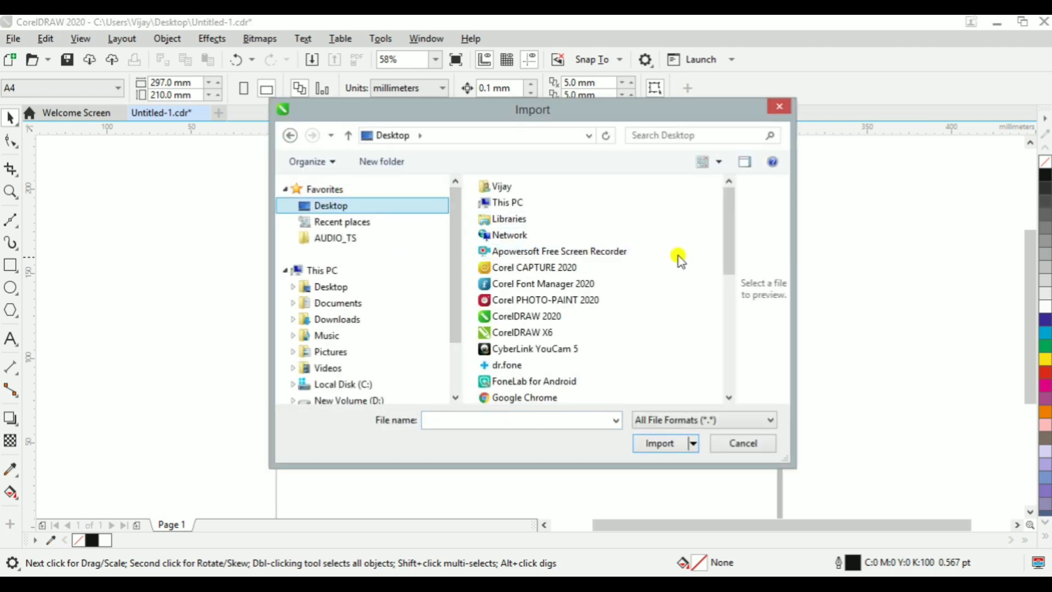
drag(725, 240, 714, 369)
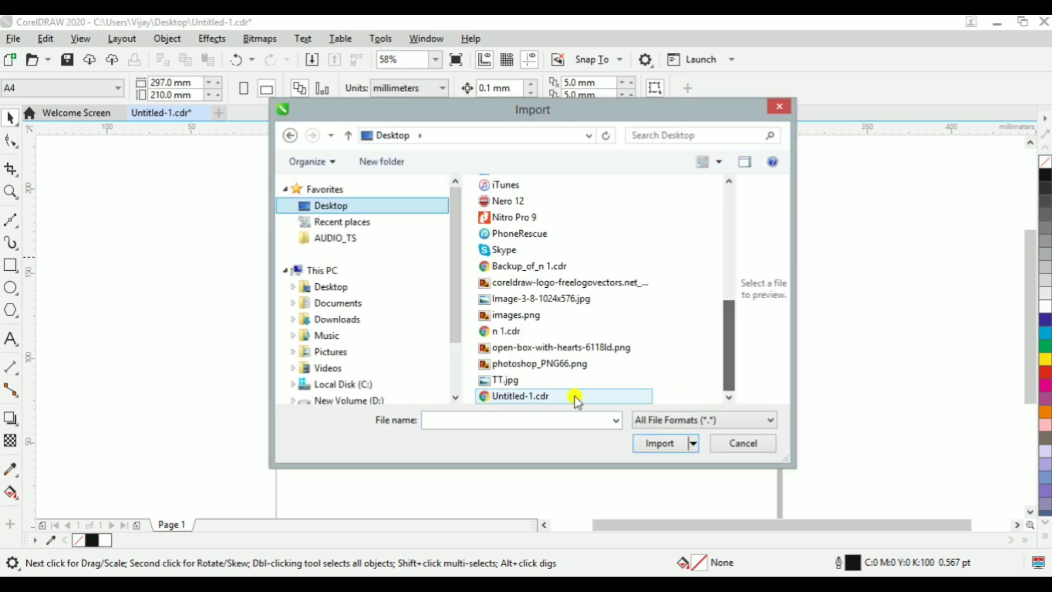
click(519, 397)
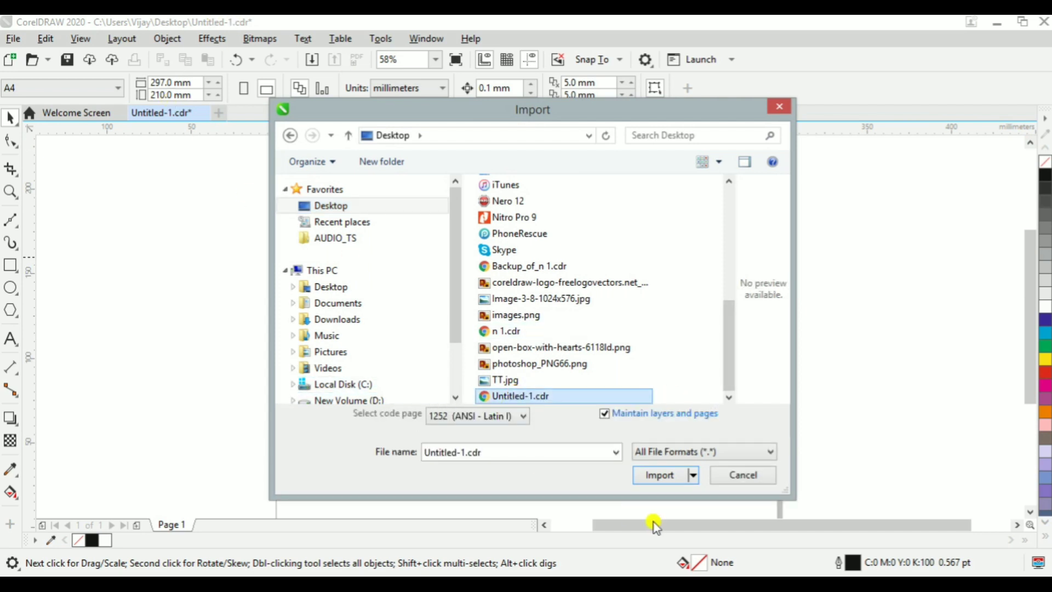
click(655, 474)
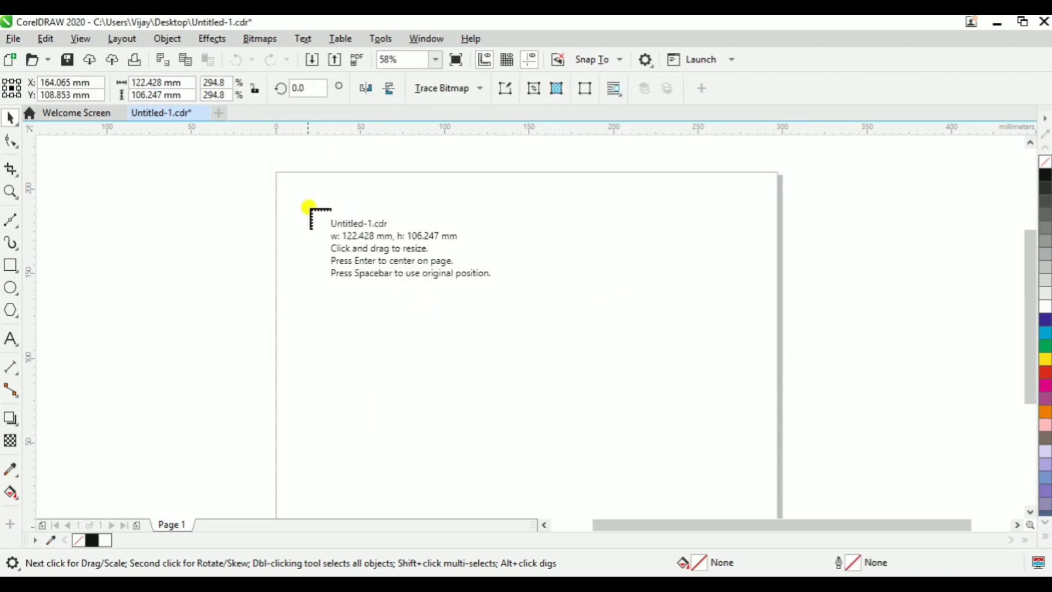
click(335, 187)
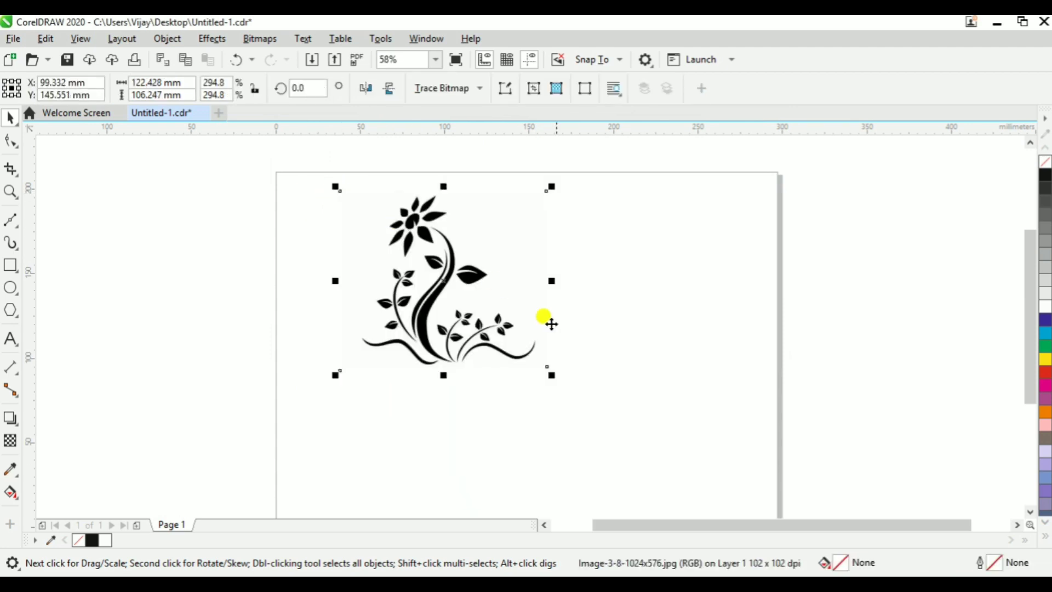
key(Delete)
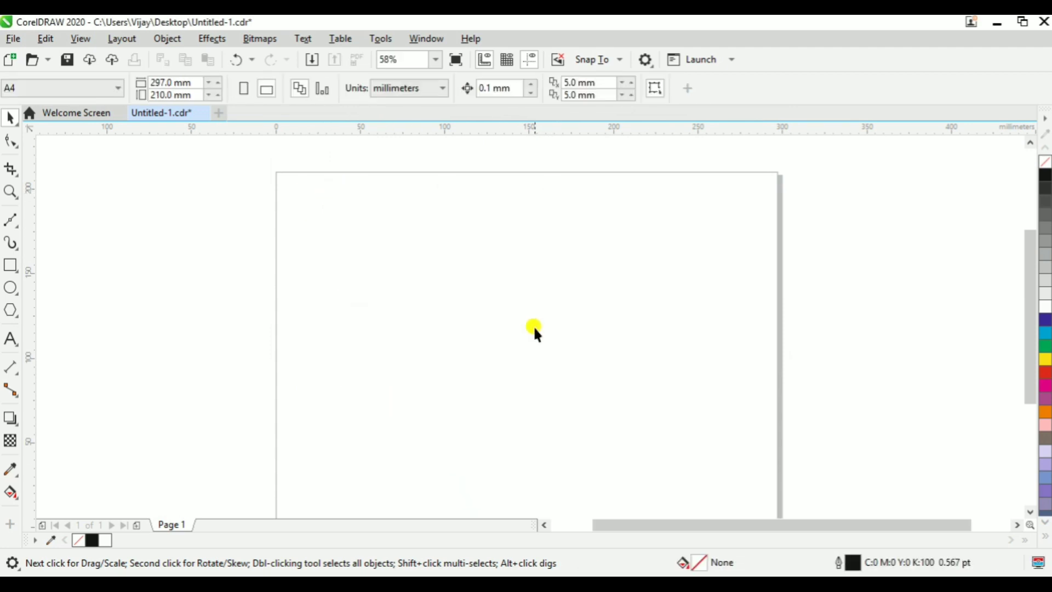
Import images.png from the Desktop and place the dolphin picture at about 130 × 130 mm on the page.
right_click(430, 268)
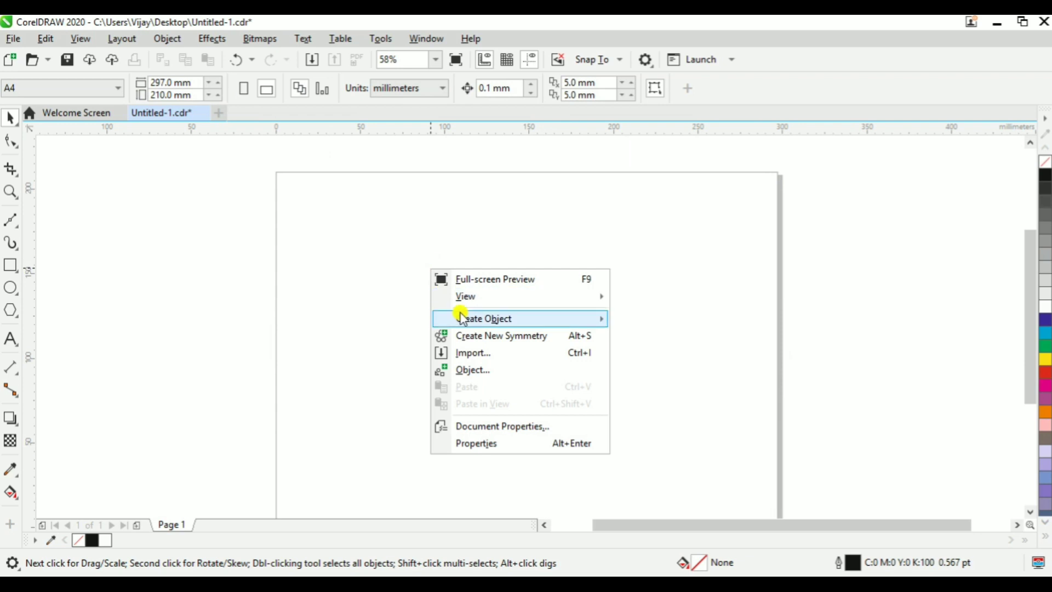
click(490, 354)
drag(736, 263, 726, 383)
click(538, 395)
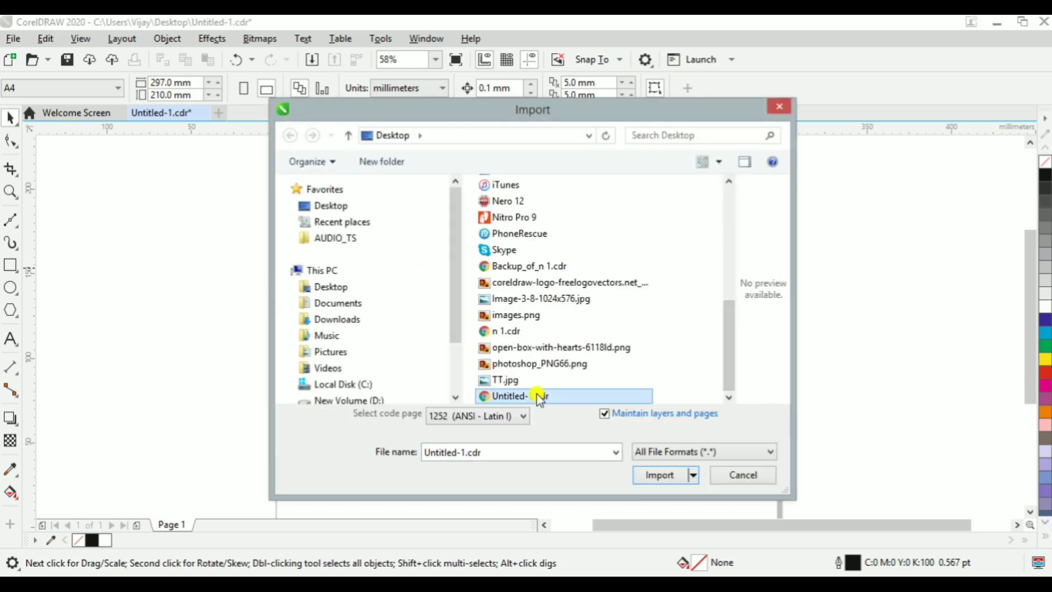
click(525, 380)
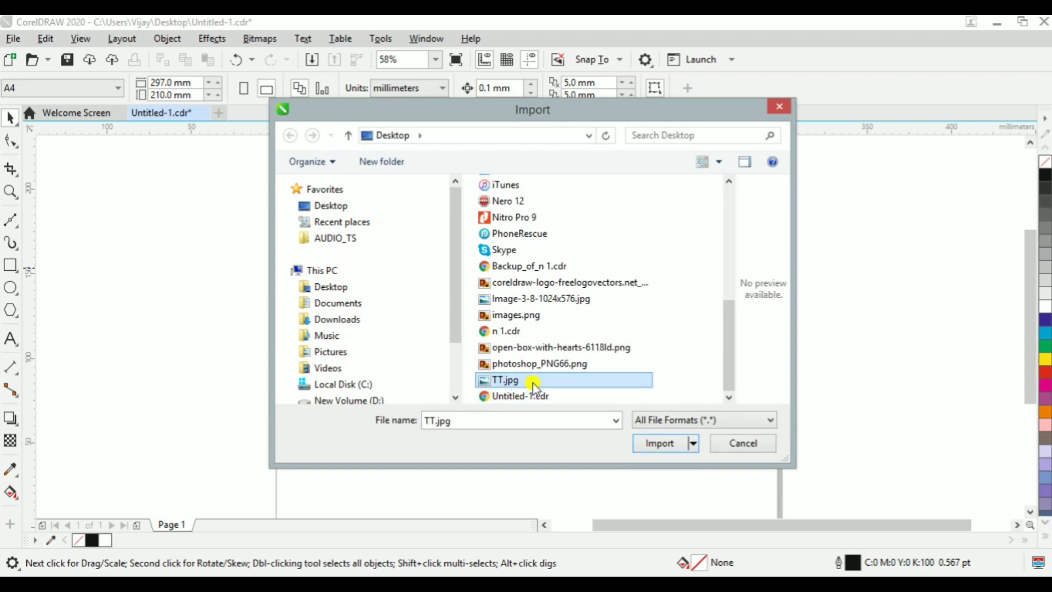
click(515, 322)
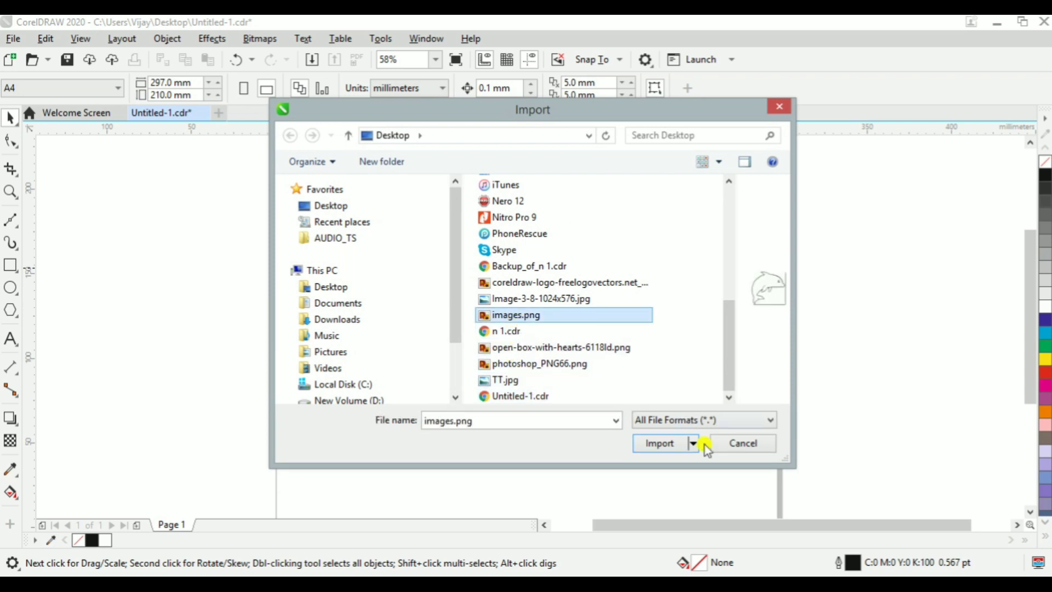
click(654, 444)
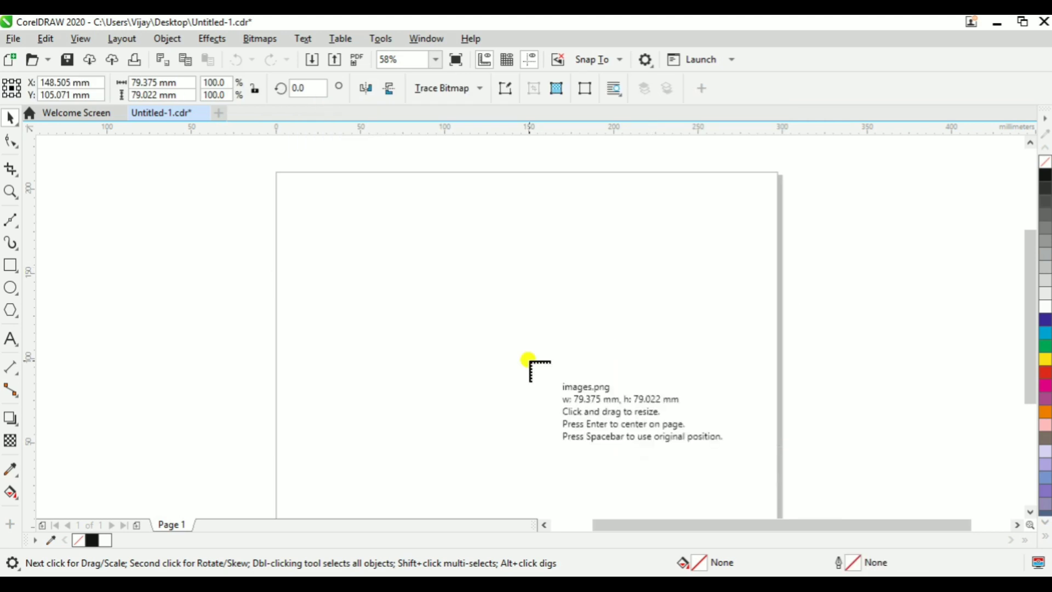
drag(350, 198, 624, 410)
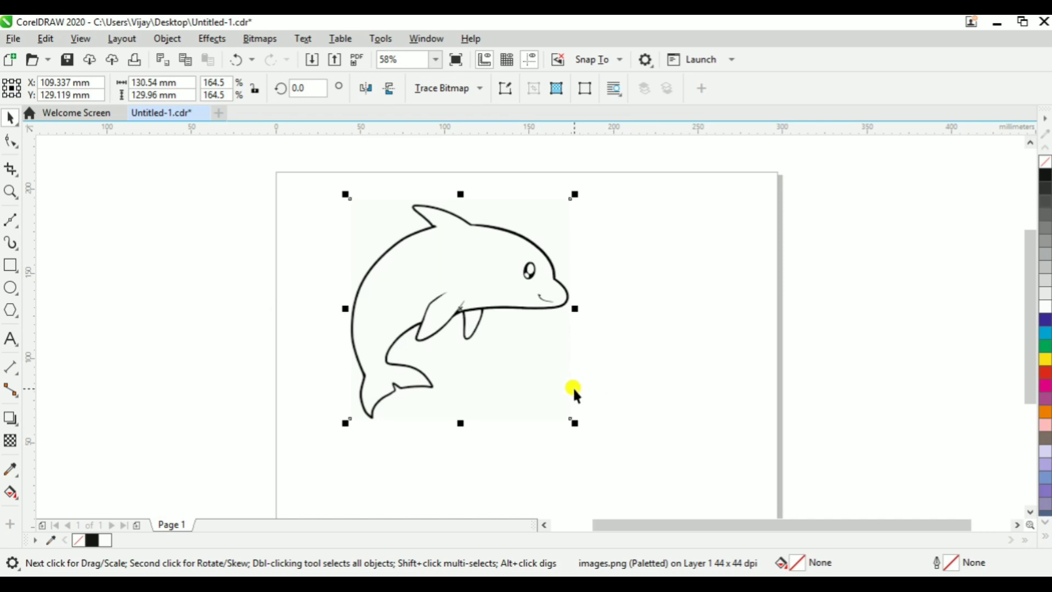
Try stretching the dolphin picture to about 244 mm wide and 170 mm high, undo both stretches and delete it.
drag(575, 309, 766, 308)
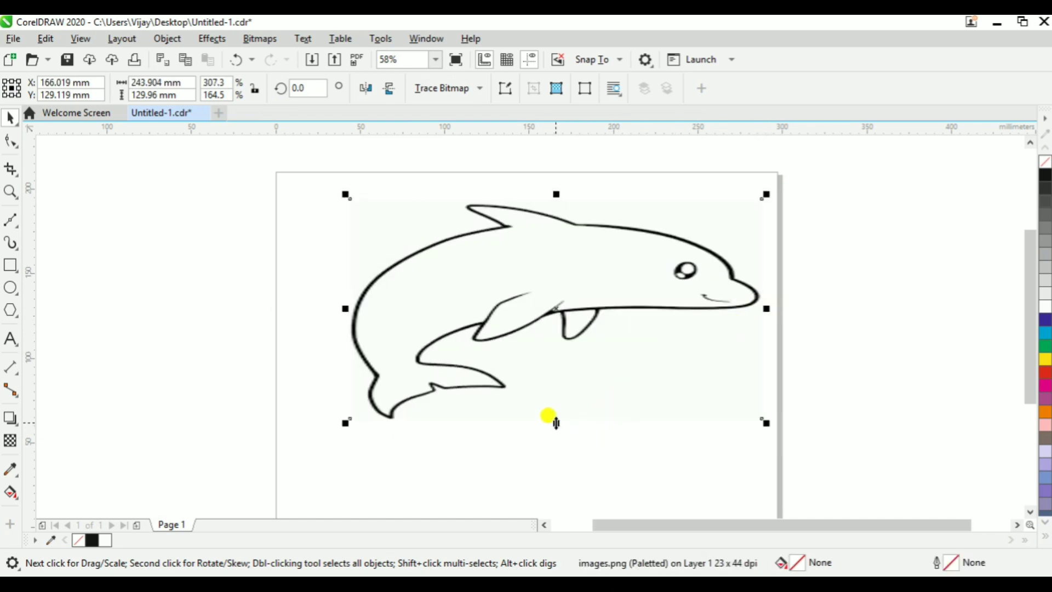
drag(556, 423, 557, 491)
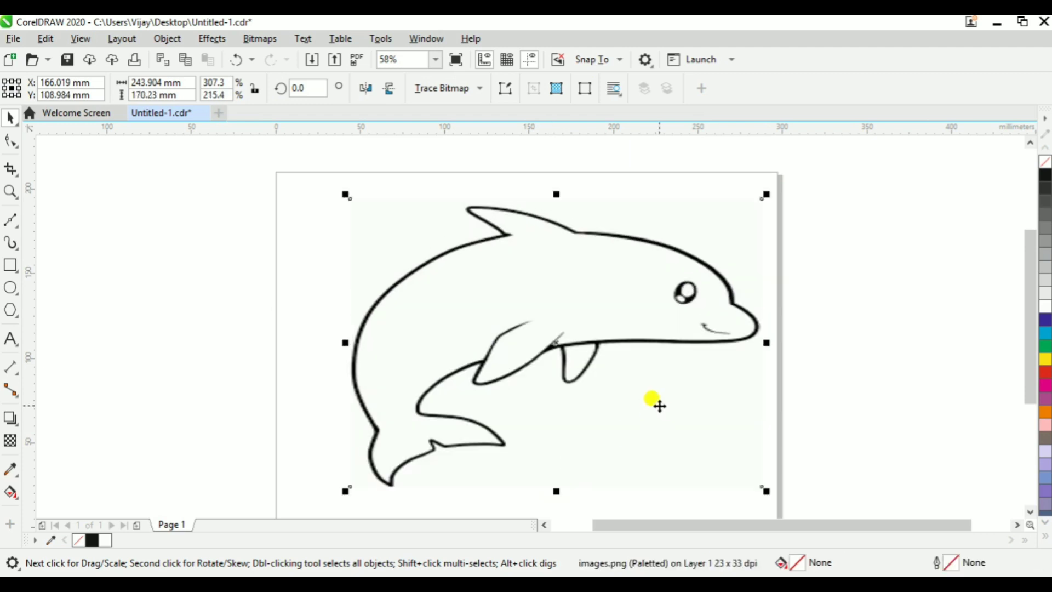
key(ctrl+z)
key(ctrl+z)
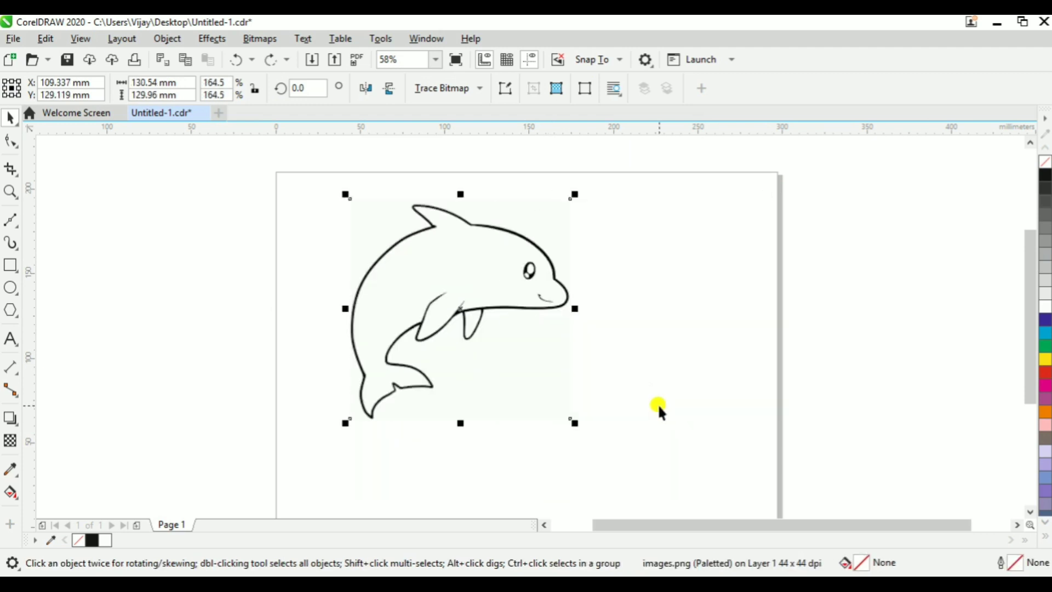
key(Delete)
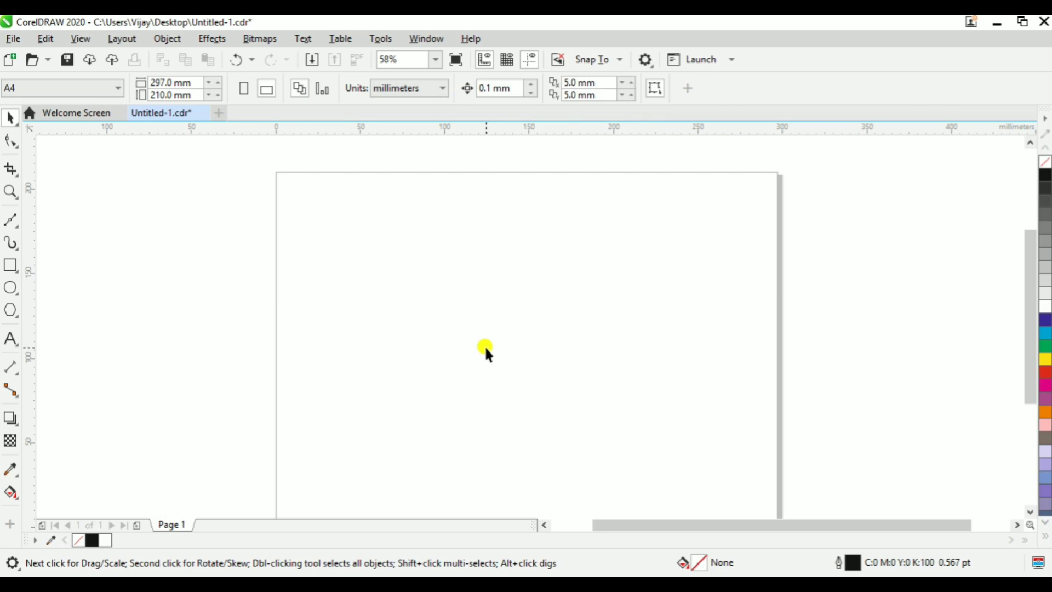
Import Untitled-1.cdr from the Desktop and place its flower artwork at original size in the page's upper-left area.
right_click(449, 255)
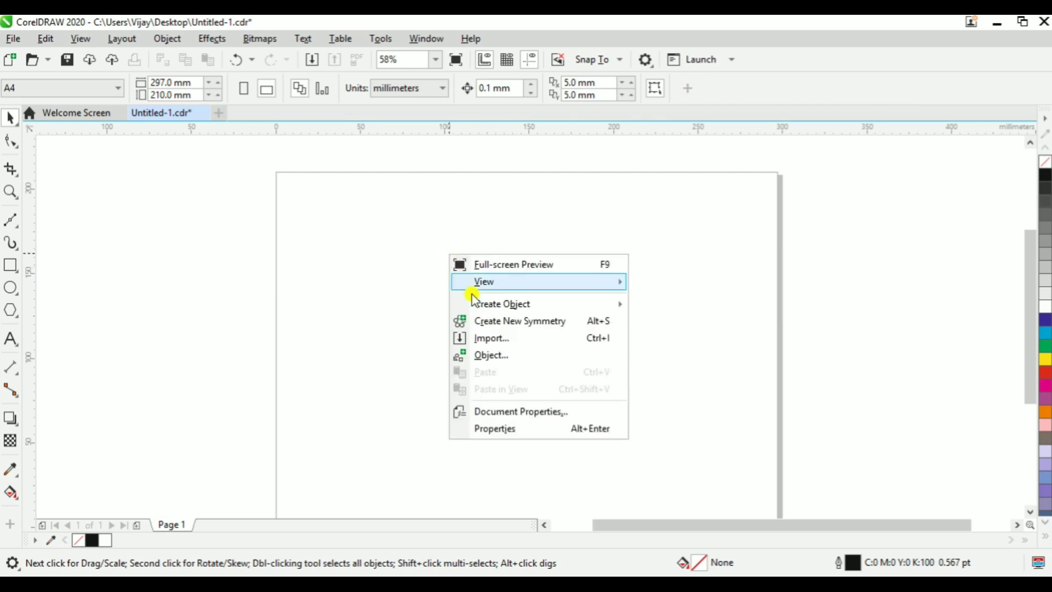
click(495, 338)
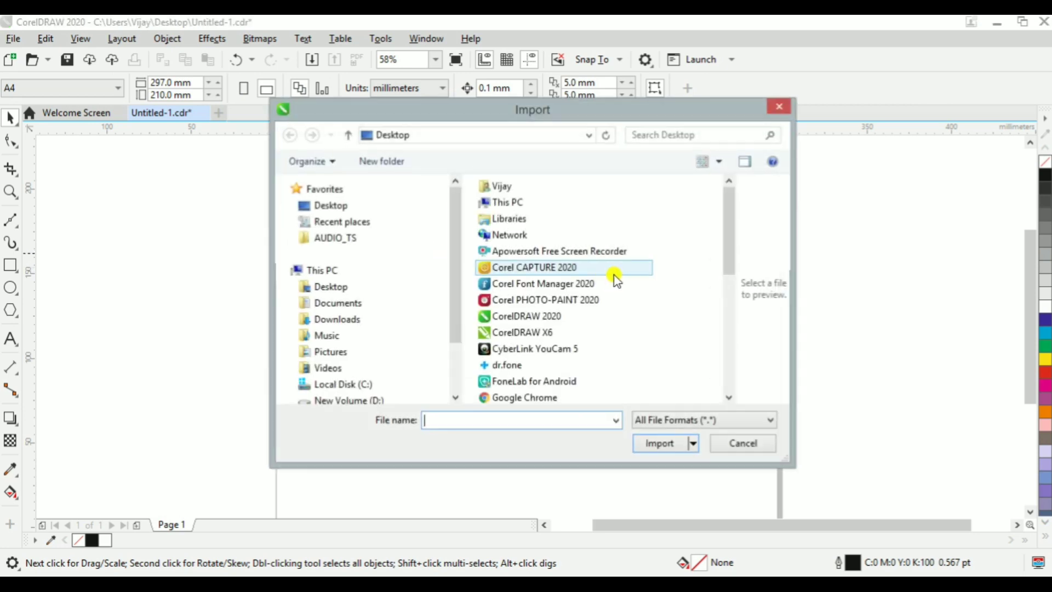
drag(730, 241, 724, 382)
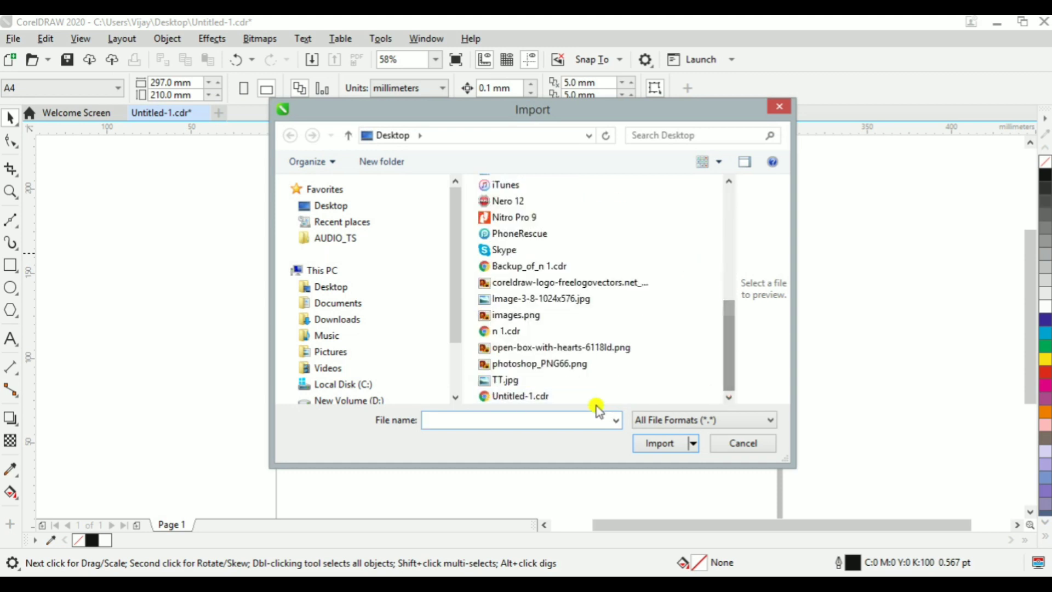
click(575, 399)
double_click(576, 398)
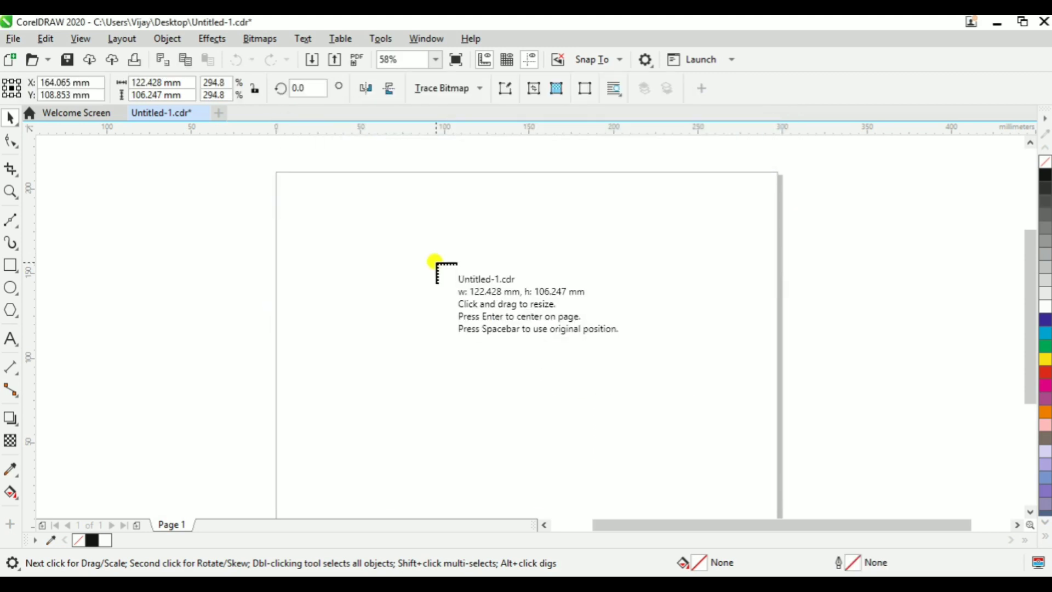
click(363, 214)
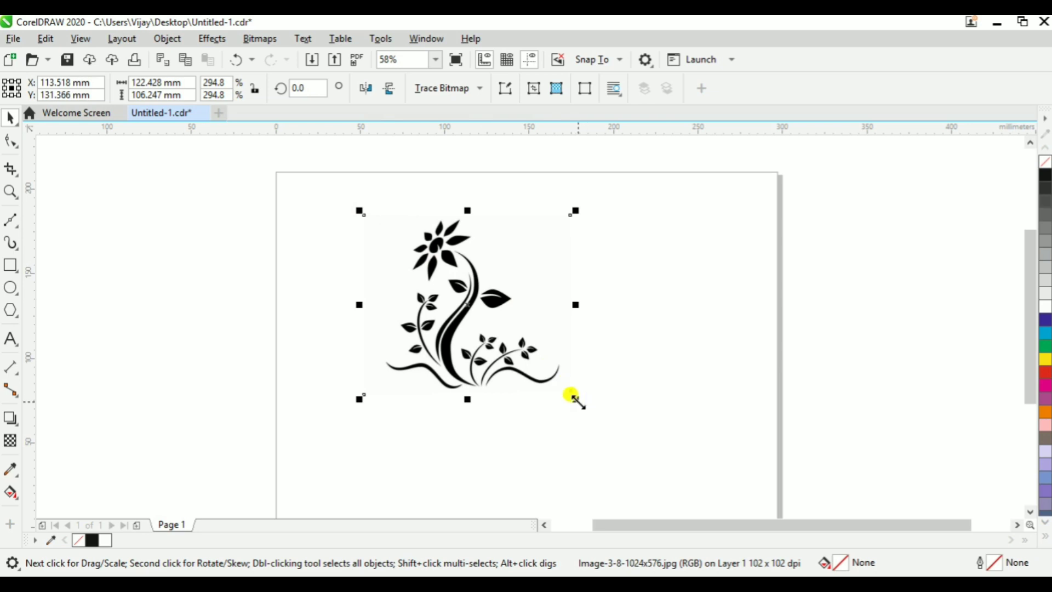
key(z)
drag(356, 199, 559, 388)
key(space)
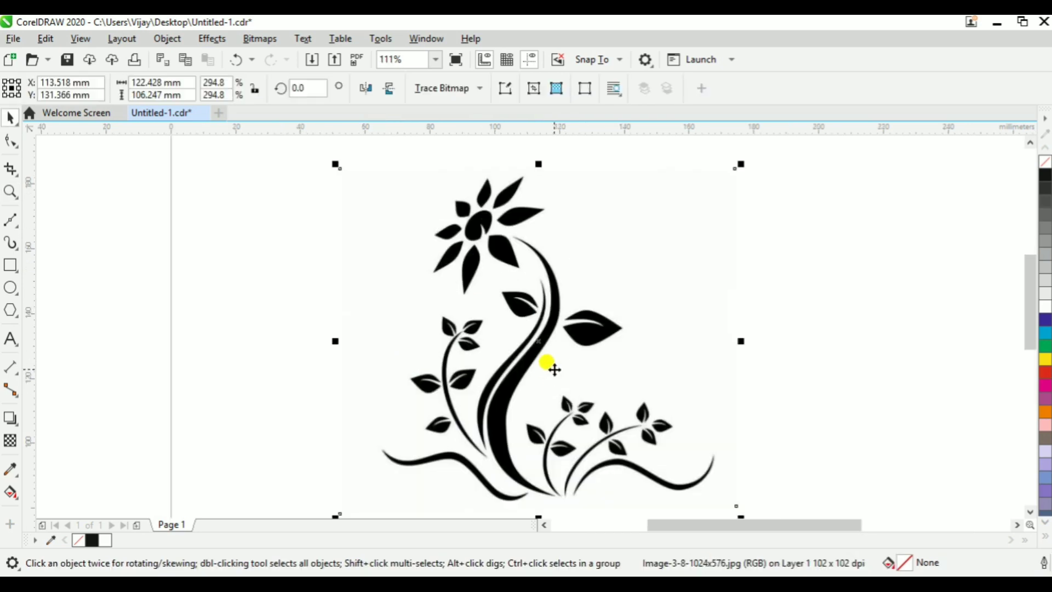
key(z)
right_click(550, 329)
key(space)
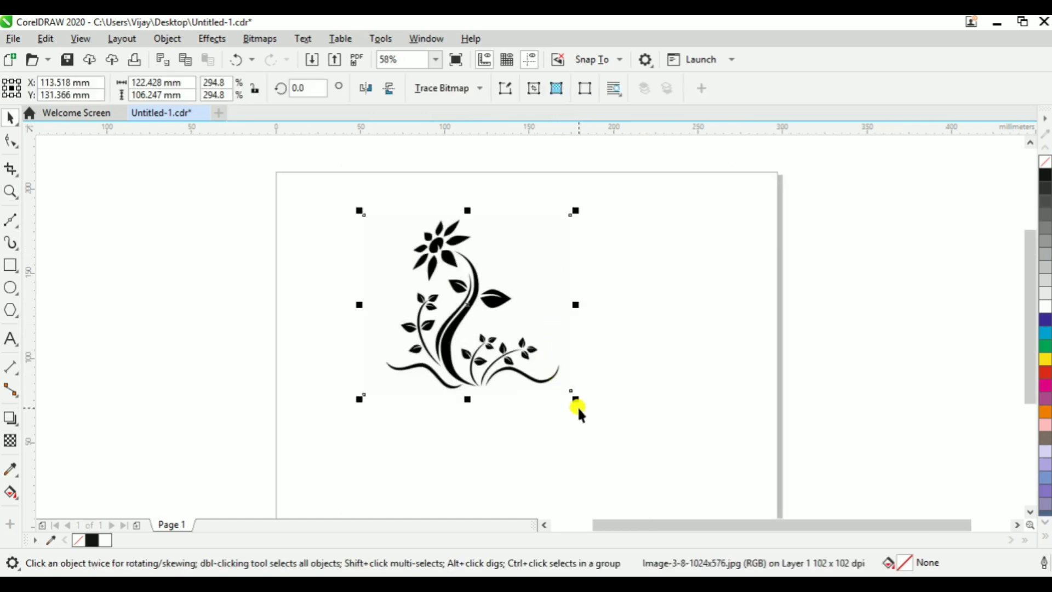
Try enlarging the flower picture proportionally from its corners, and undo the scaling.
drag(573, 396, 639, 440)
key(ctrl+z)
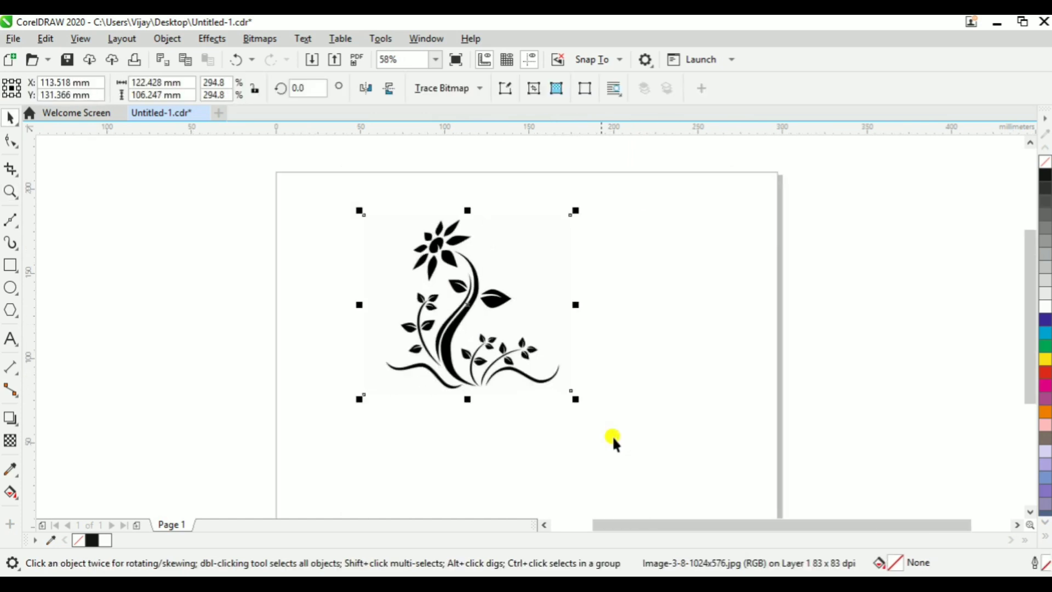
drag(575, 397, 661, 456)
drag(359, 195, 340, 178)
key(ctrl+z)
key(ctrl+z)
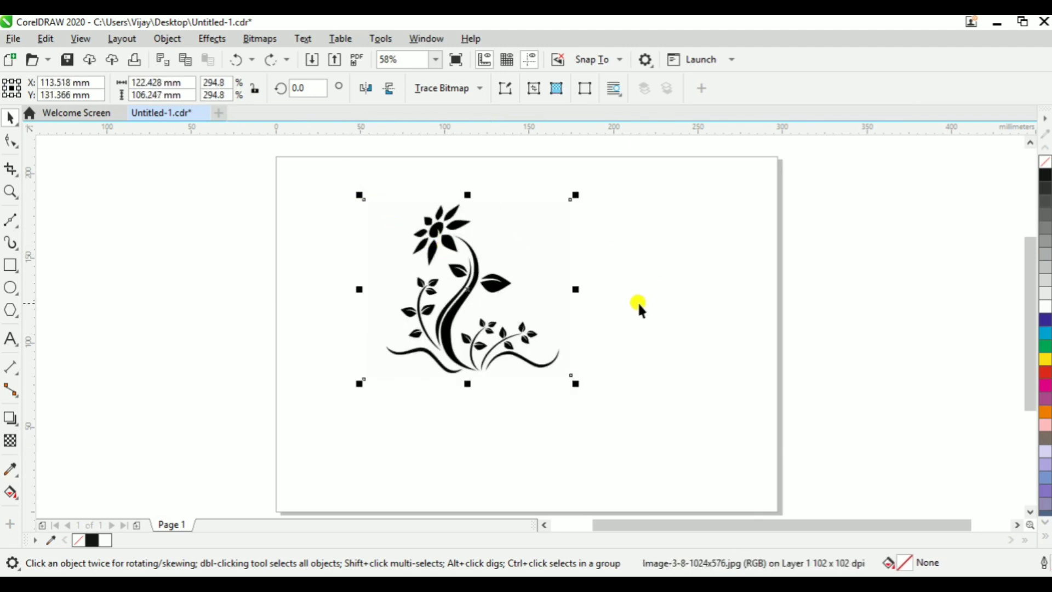
Try stretching the flower picture to about 225 mm wide and making it taller, and undo both stretches.
drag(575, 288, 748, 289)
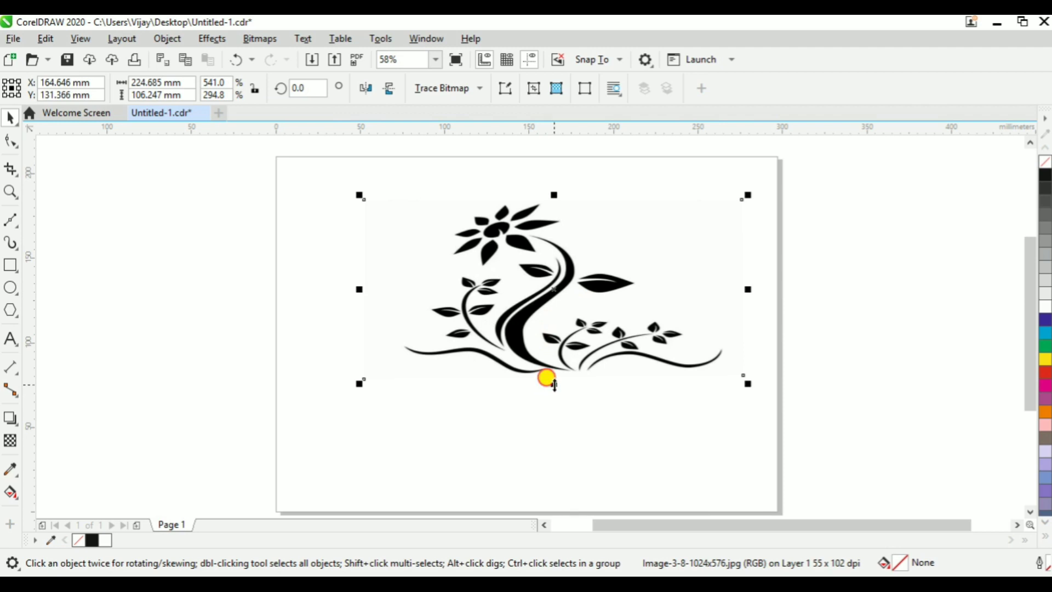
drag(555, 384, 551, 464)
key(ctrl+z)
key(ctrl+z)
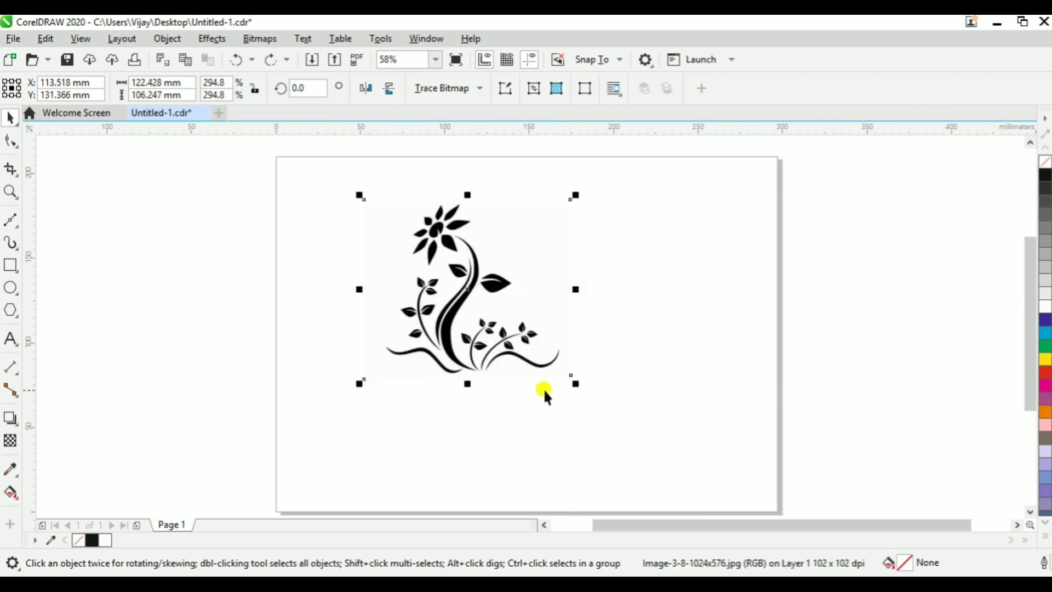
Enlarge the flower picture proportionally to about 199 × 173 mm so it fills most of the page height.
drag(574, 383, 704, 486)
key(z)
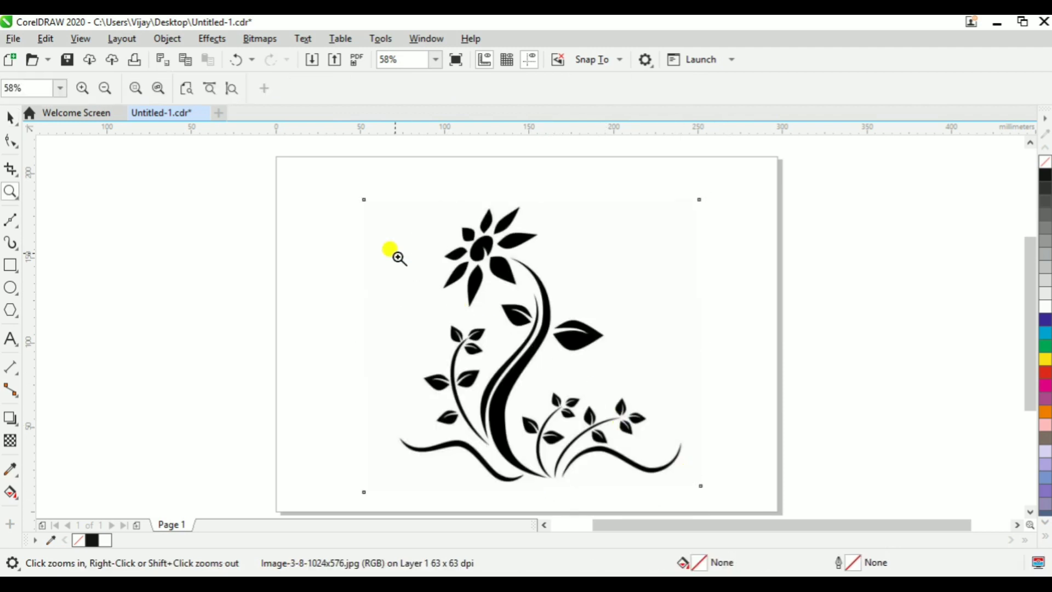
drag(356, 184, 692, 481)
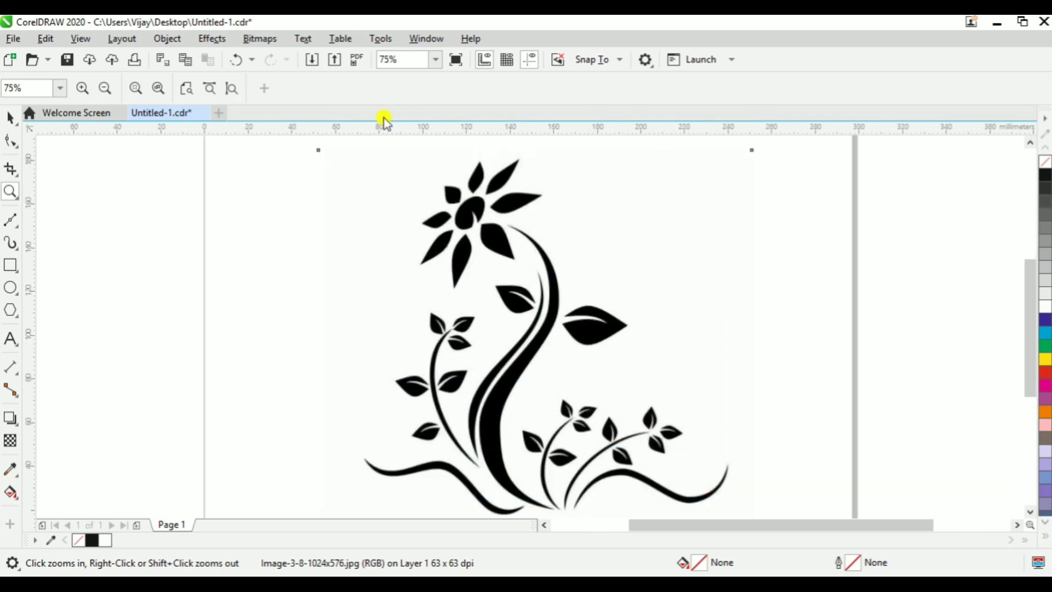
drag(395, 162, 576, 301)
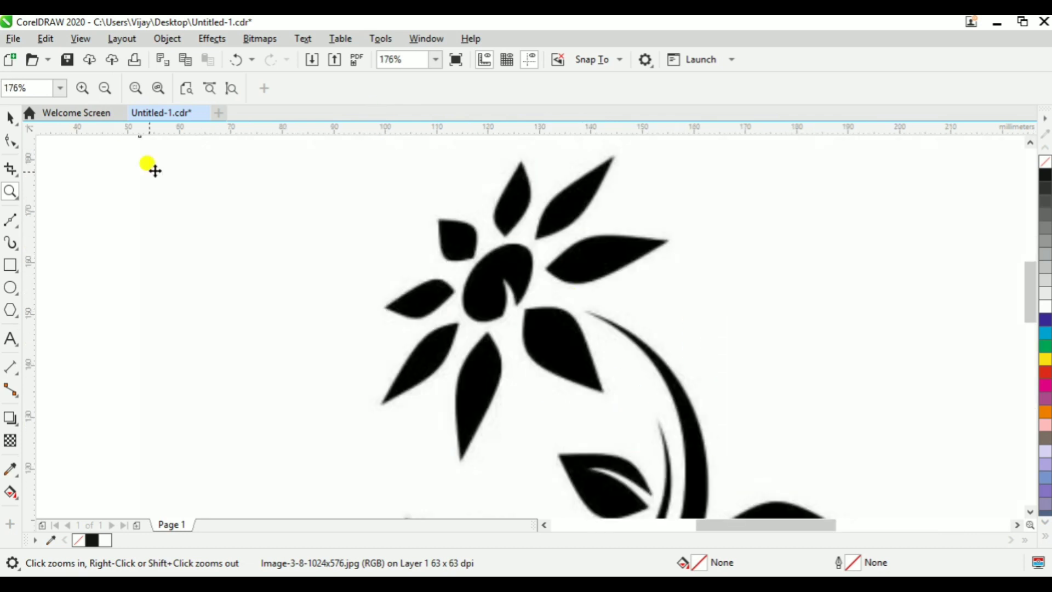
key(space)
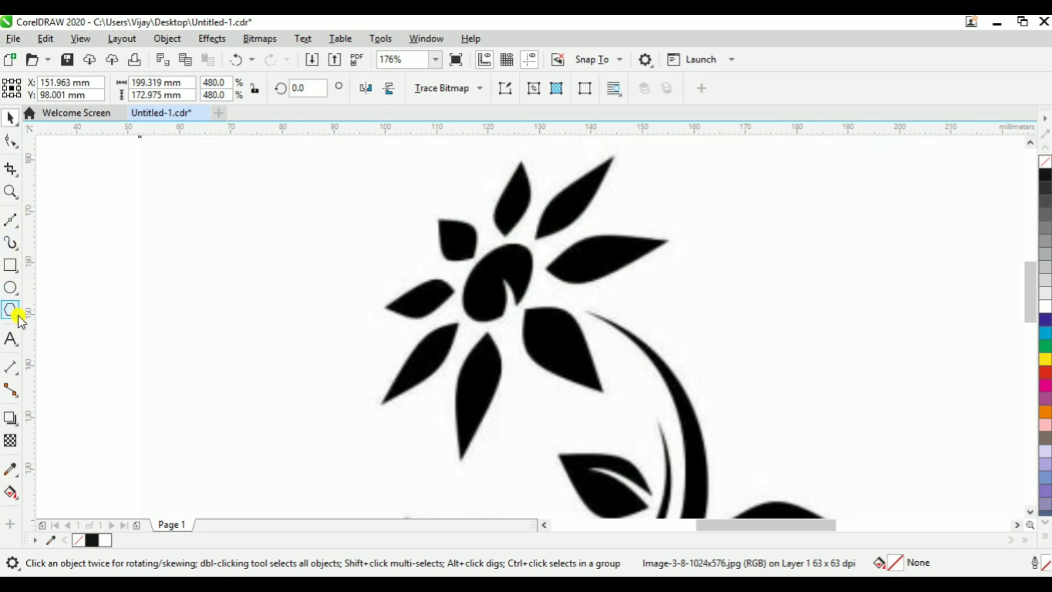
Draw a closed two-node Bézier line, about 14 × 15 mm, from the flower's upper-right petal tip to its base and back.
click(9, 222)
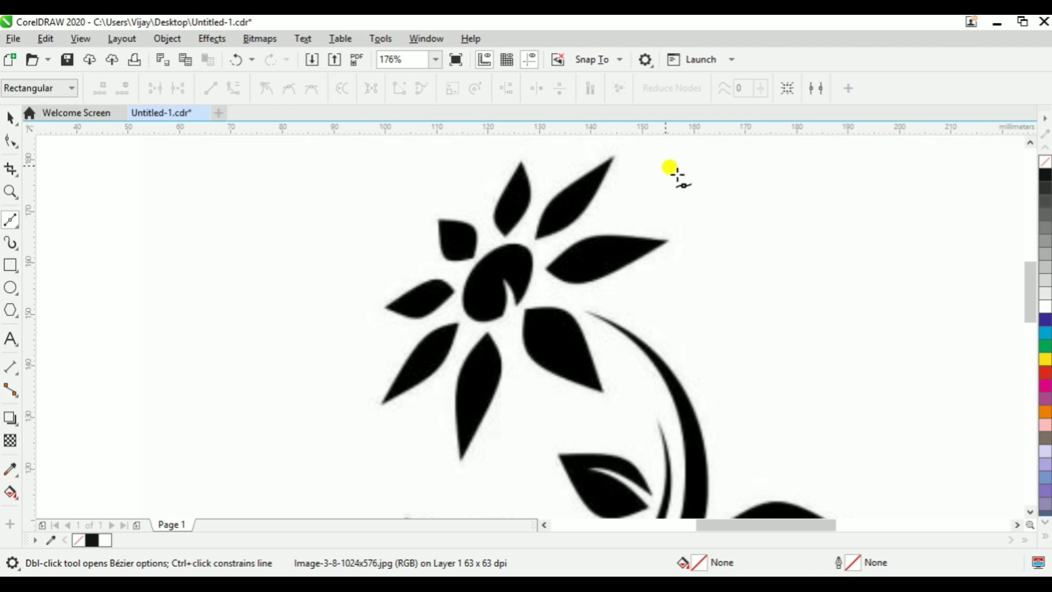
click(613, 158)
click(539, 237)
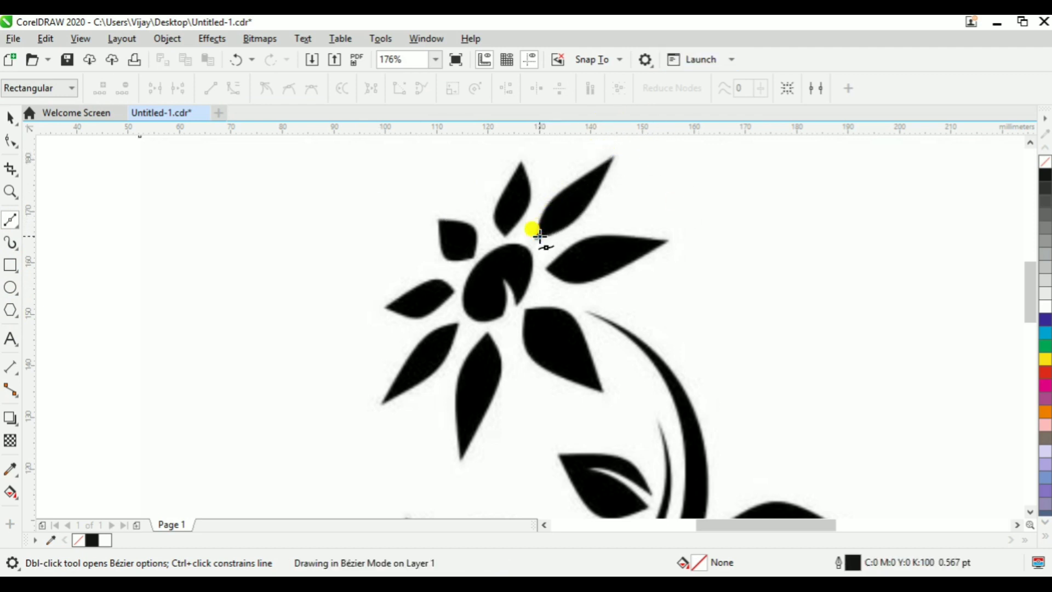
click(613, 157)
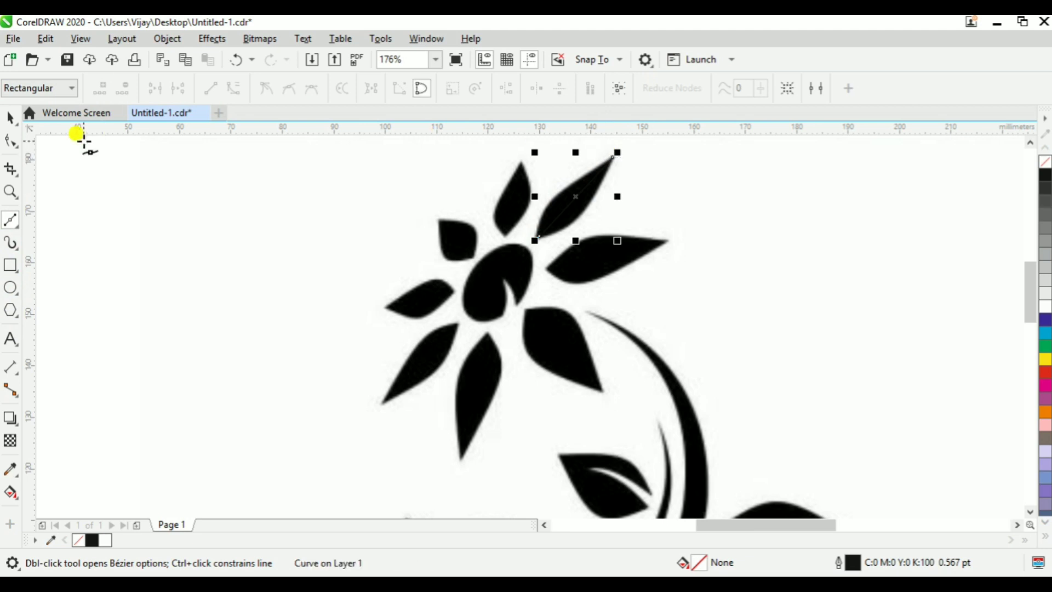
Give the two-node petal line a yellow outline and reselect the line.
click(11, 141)
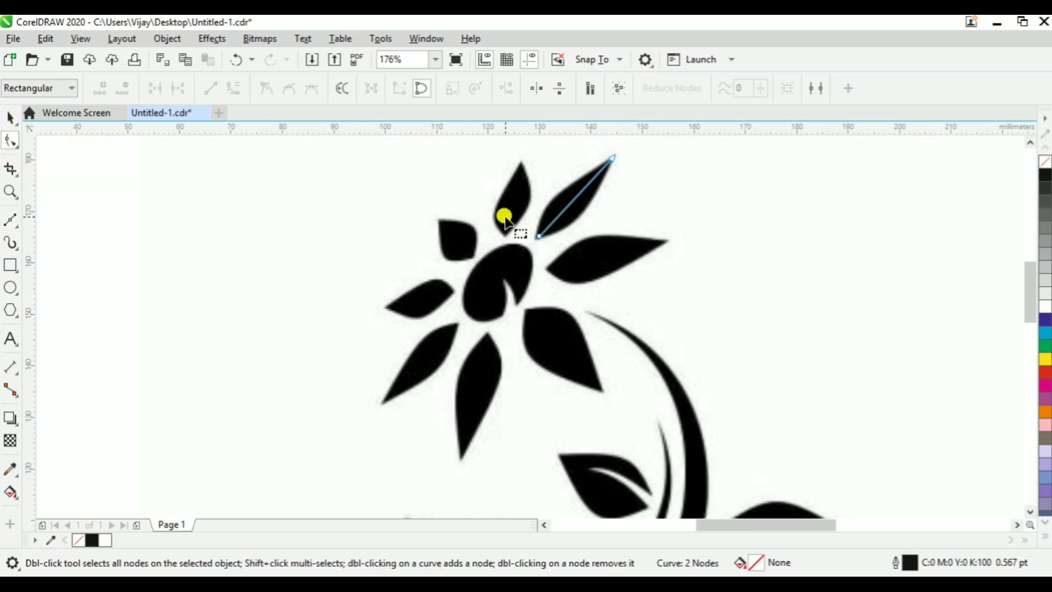
right_click(1045, 362)
key(space)
click(608, 198)
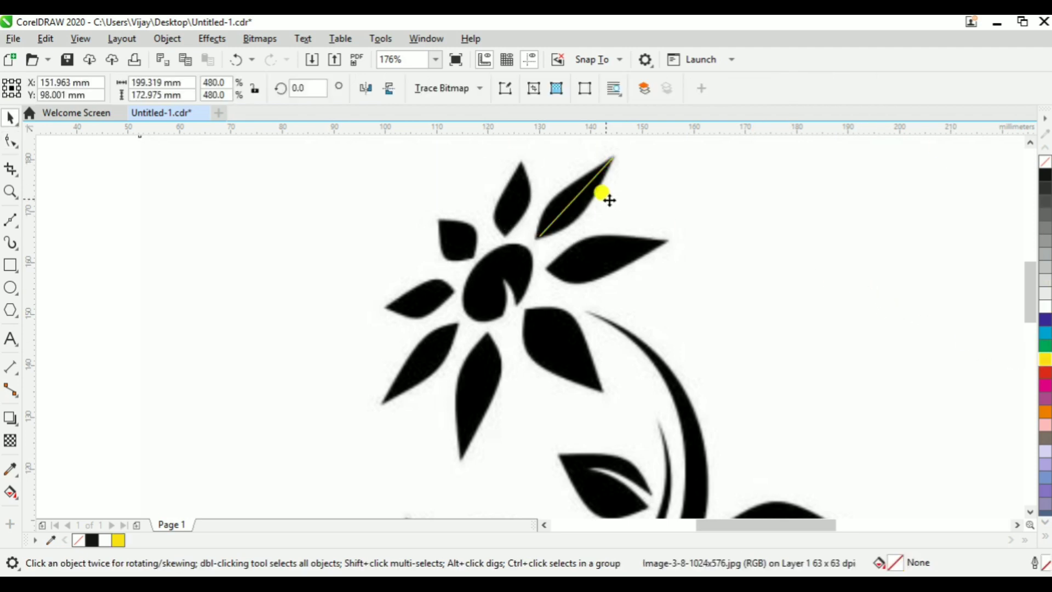
click(575, 197)
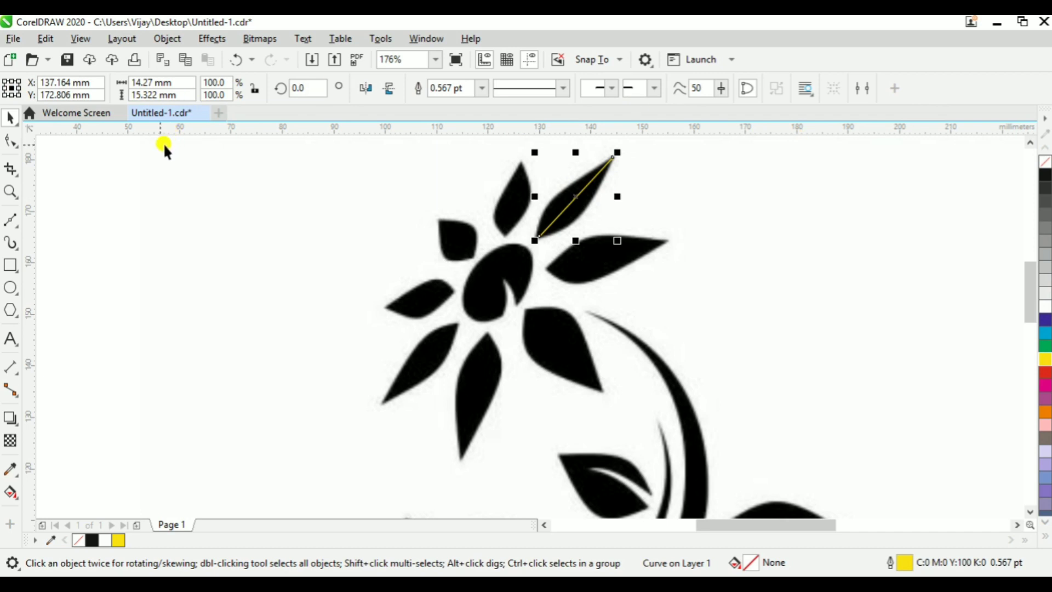
Convert one segment of the petal line to a curve and bend it along the petal's upper-left edge.
click(11, 140)
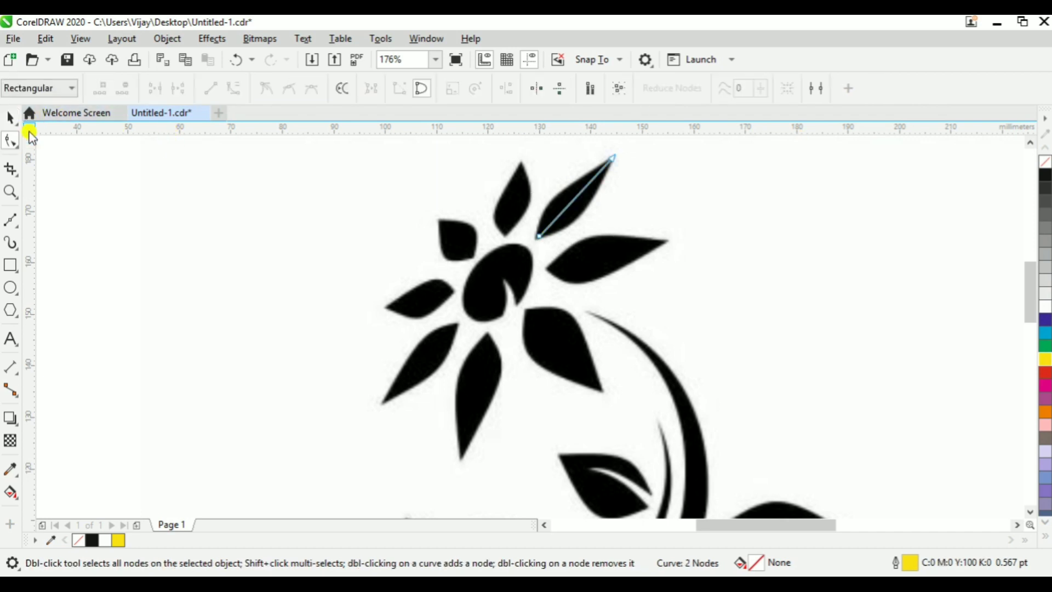
right_click(574, 205)
click(605, 305)
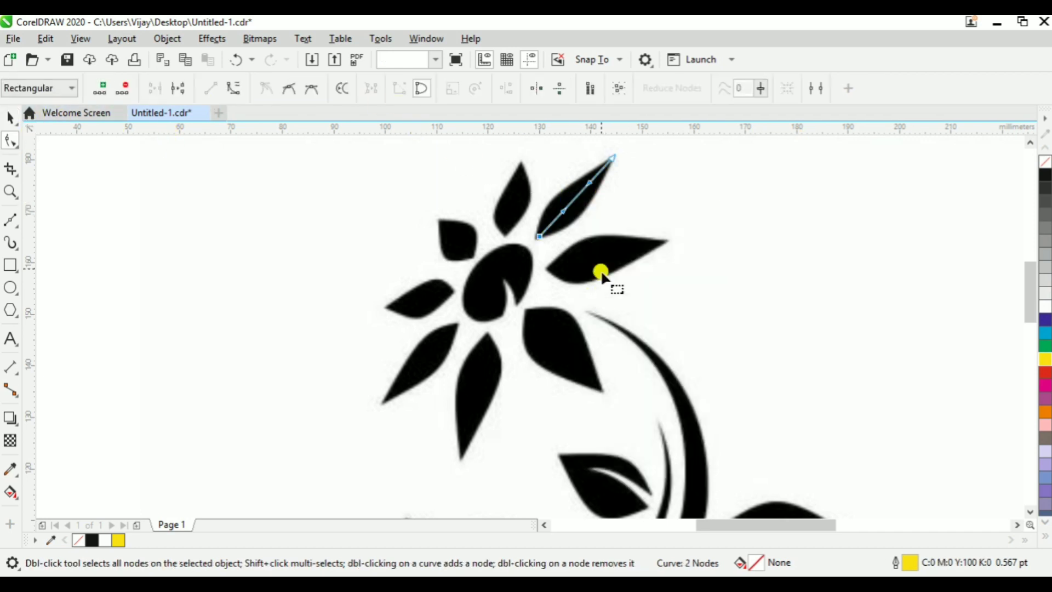
mouse_move(559, 212)
mouse_down()
mouse_move(538, 190)
mouse_move(567, 197)
mouse_up()
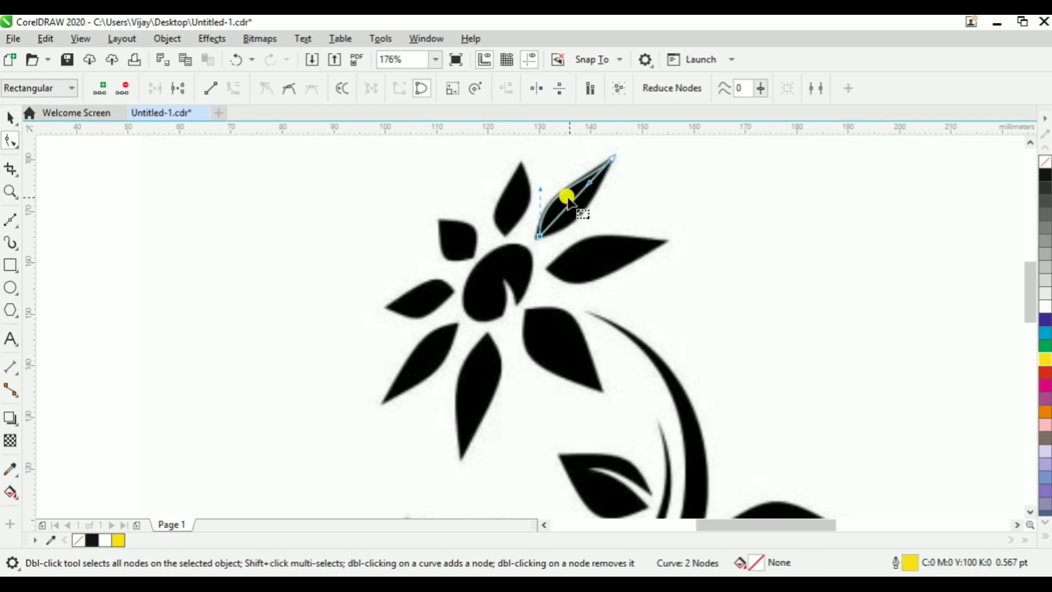
Convert the straight segment of the upper-right petal outline to a curve and bend it along the petal's lower-right edge.
right_click(570, 204)
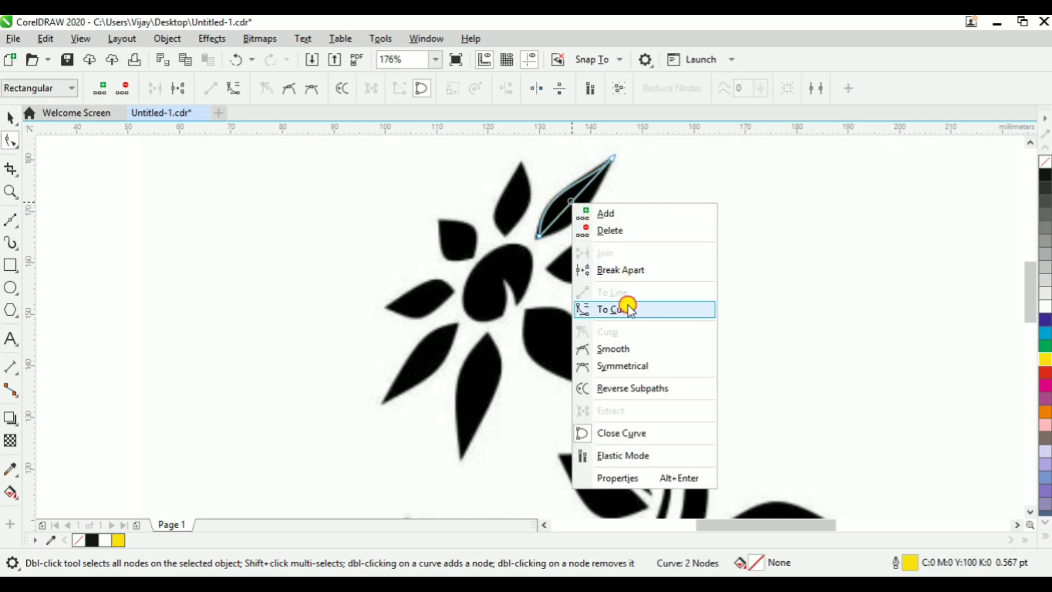
click(622, 306)
drag(565, 211, 497, 276)
Try to rotate the finished petal outline about the flower's centre onto the neighbouring right-hand petal, and undo the rotation.
key(space)
click(575, 197)
drag(621, 153, 665, 228)
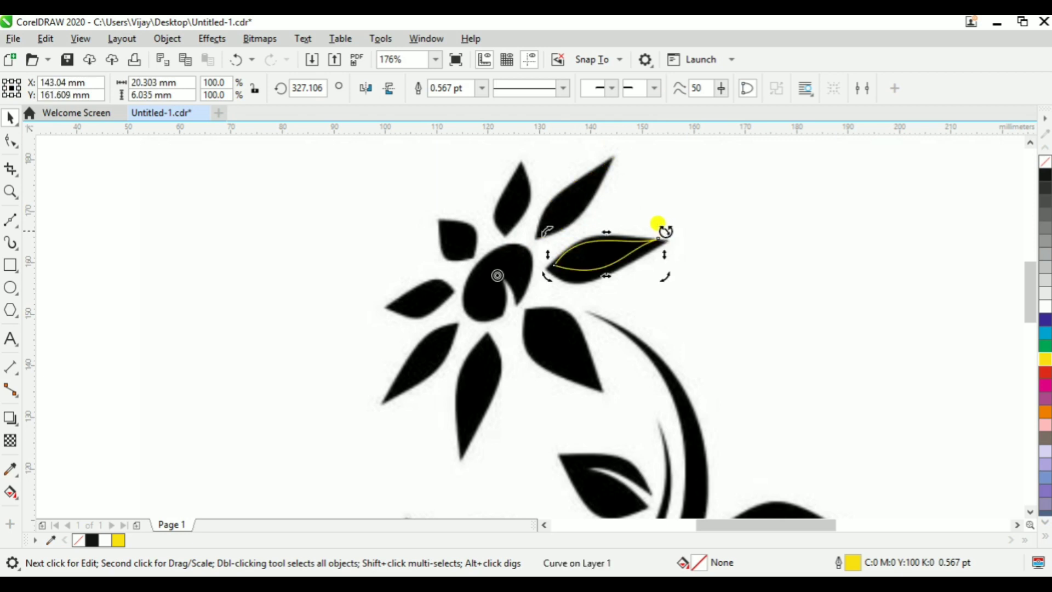
key(ctrl+z)
Make a rotated copy of the upper-right petal outline about the flower's centre, turned to about 329.7° over the right-hand petal.
click(570, 198)
click(577, 201)
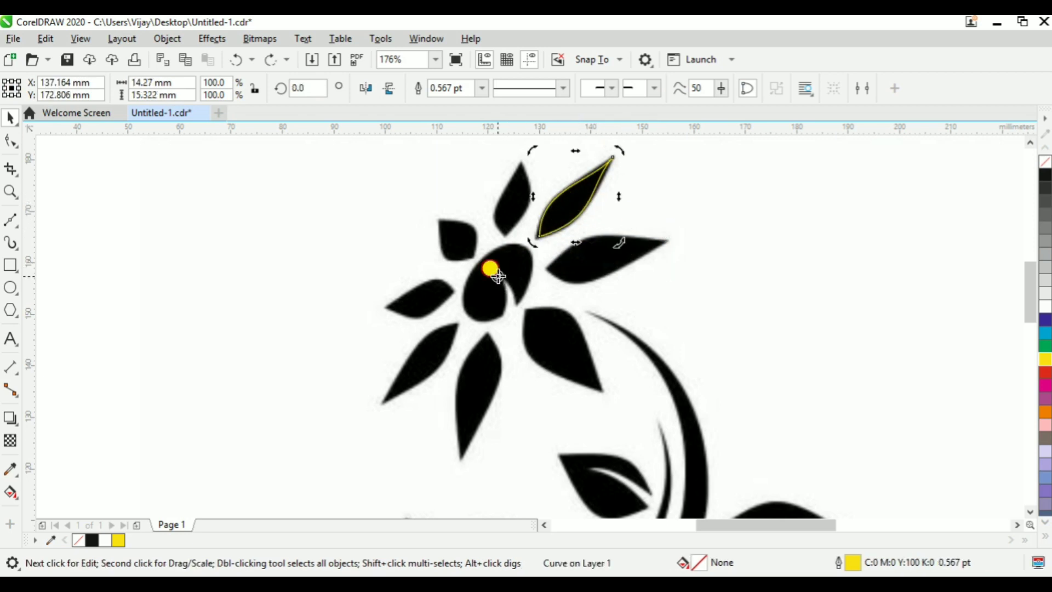
drag(496, 279, 496, 279)
drag(623, 158, 663, 226)
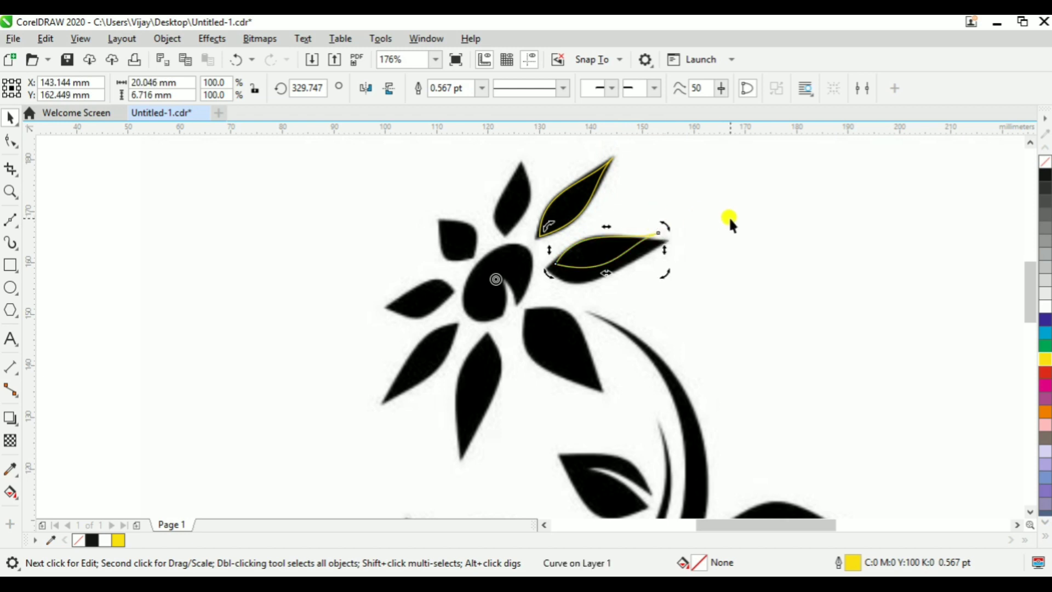
key(ctrl+r)
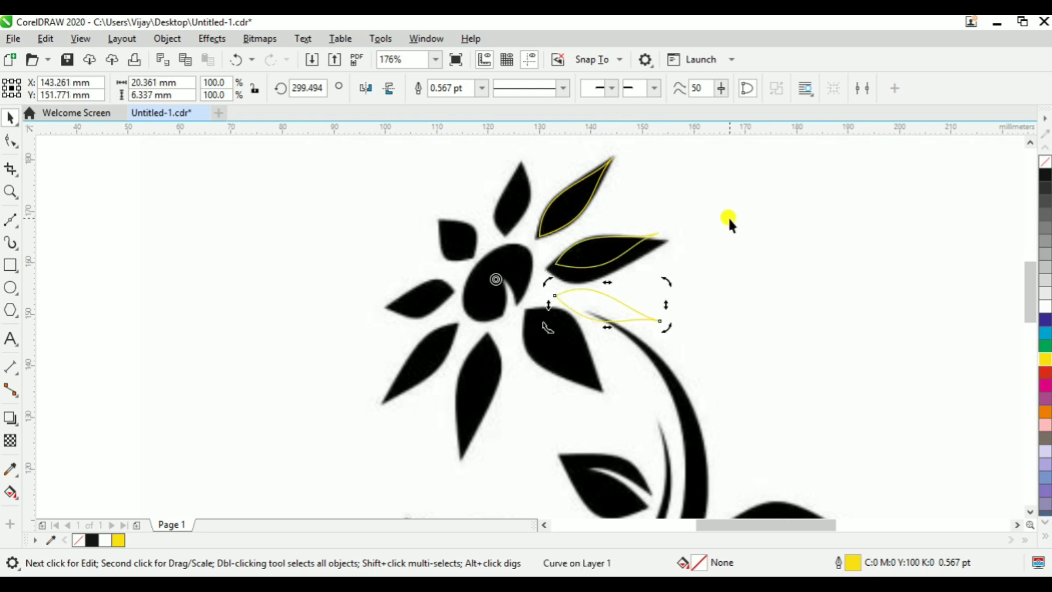
key(ctrl+z)
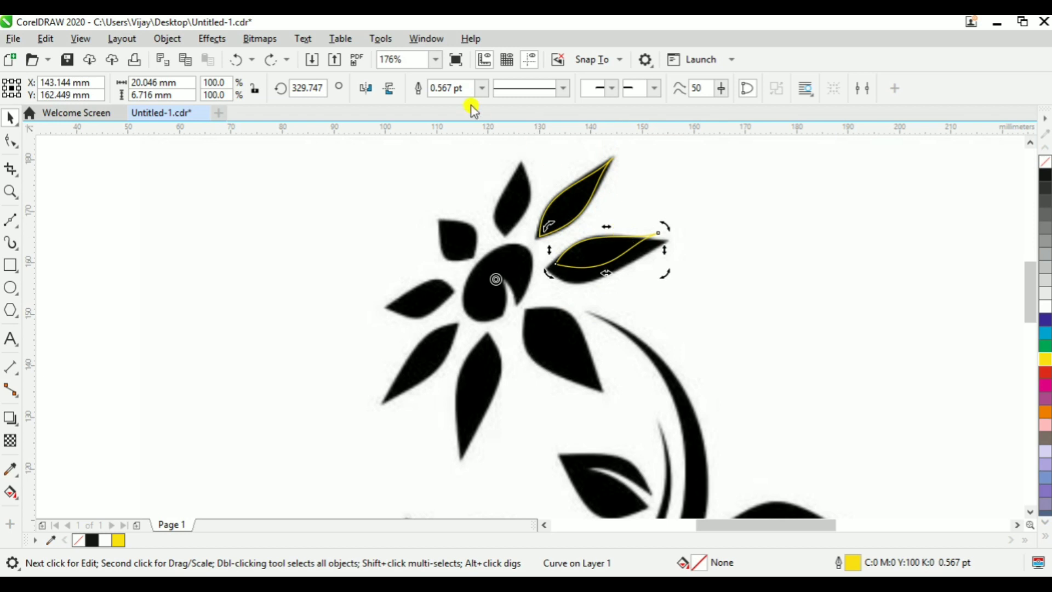
Stretch the copied outline to about 21.3 × 8.5 mm and rotate it to about 317.5° to fit the right-hand petal.
click(704, 228)
click(606, 236)
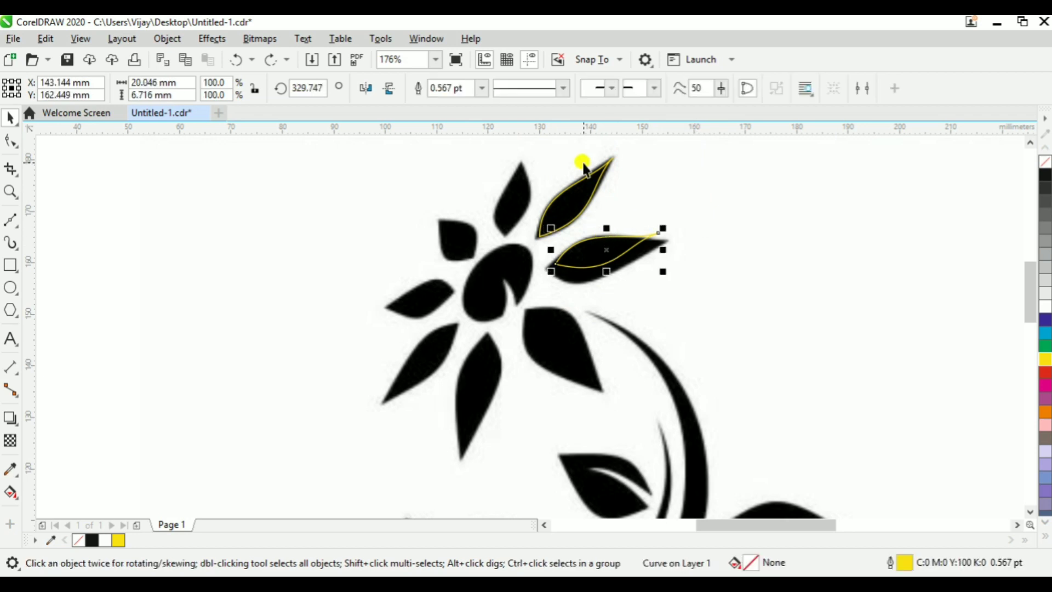
drag(604, 276, 600, 285)
drag(552, 258, 536, 248)
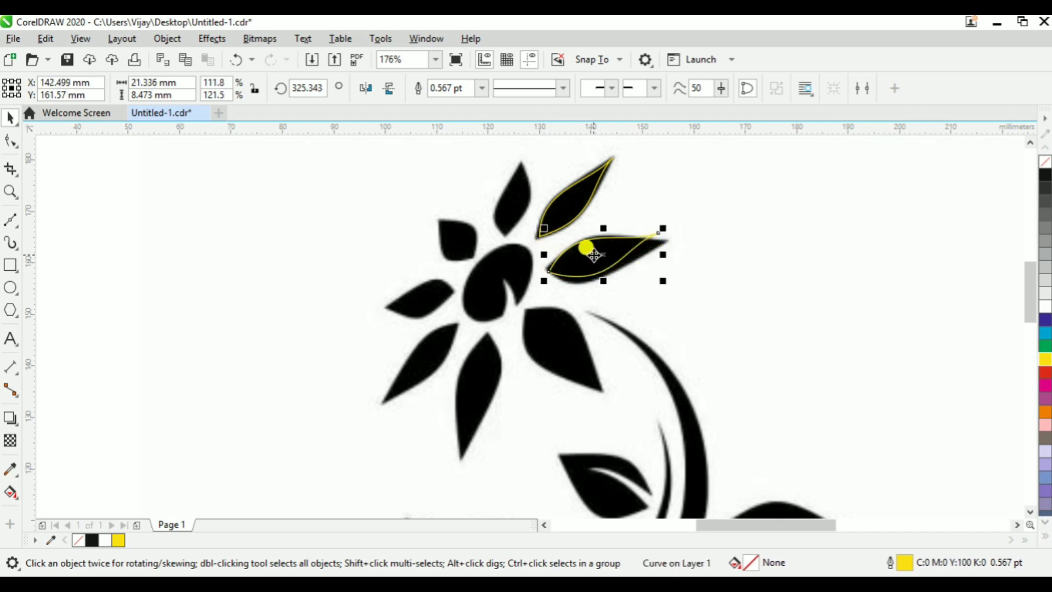
click(651, 255)
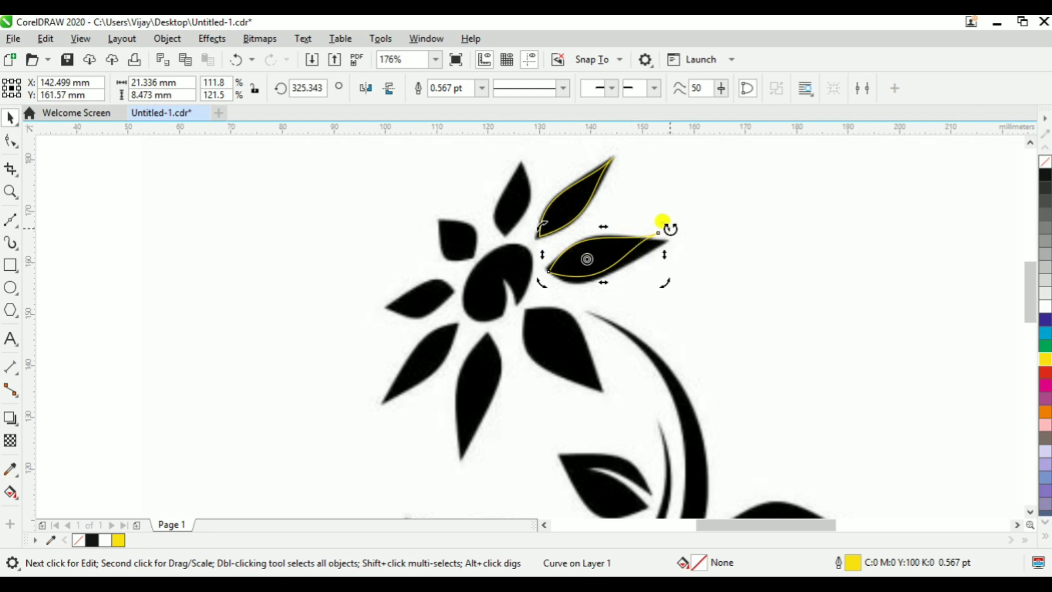
drag(663, 220, 669, 238)
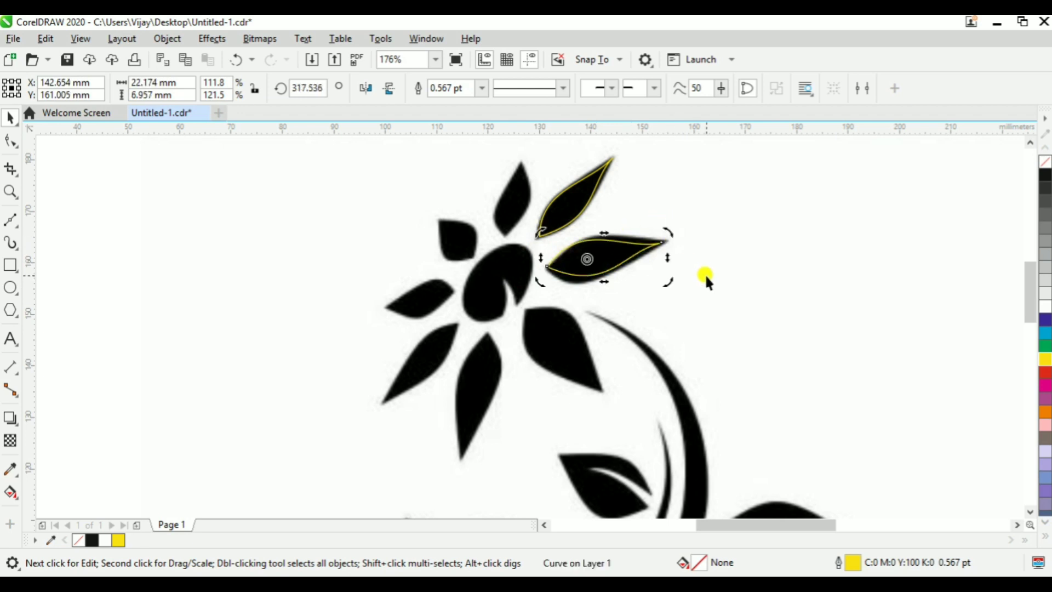
Reshape the right-hand outline with its node handles so both curves follow the petal's upper and lower edges.
click(613, 258)
click(592, 244)
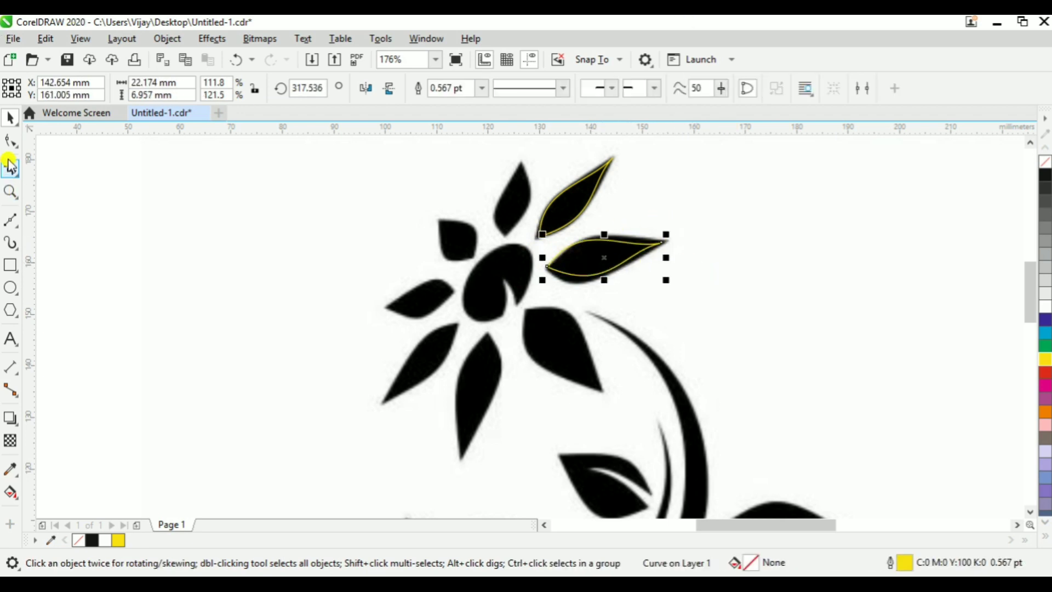
click(10, 141)
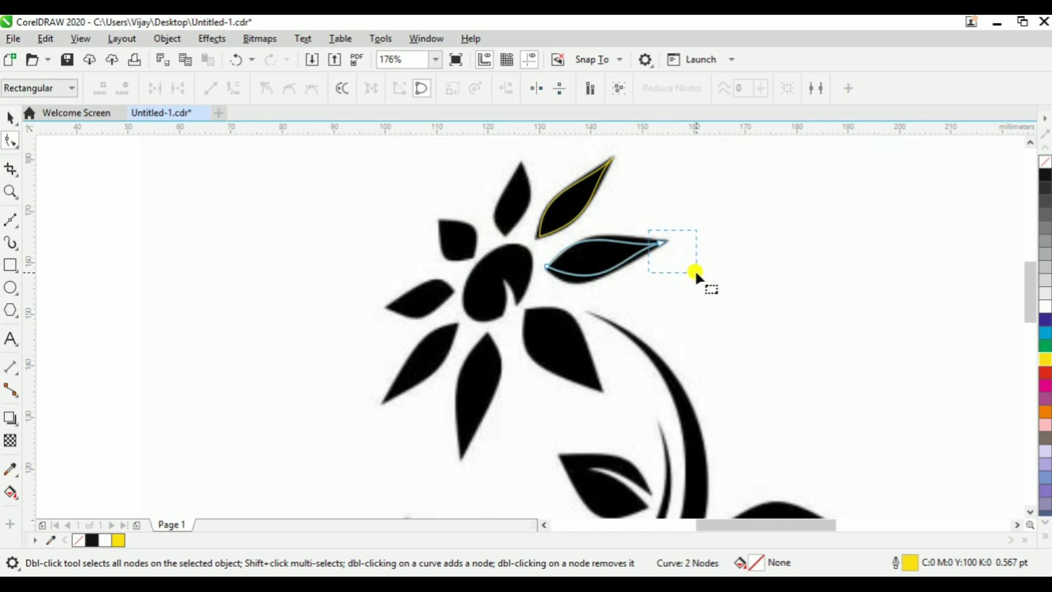
drag(696, 272, 696, 273)
mouse_move(623, 254)
mouse_down()
mouse_move(624, 241)
mouse_move(624, 256)
mouse_up()
drag(605, 291, 582, 305)
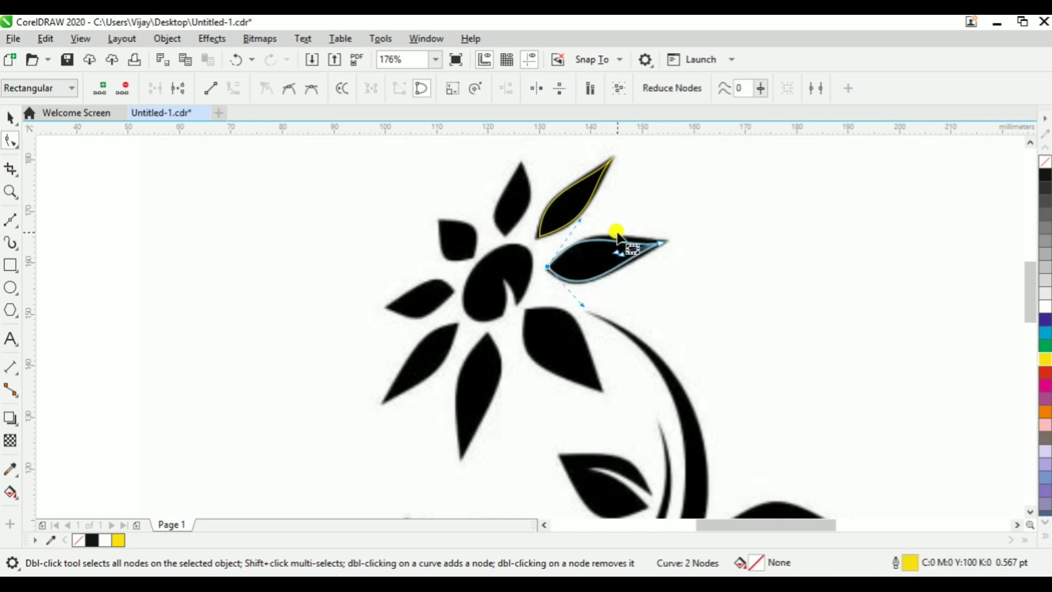
drag(615, 255, 617, 242)
key(space)
click(601, 268)
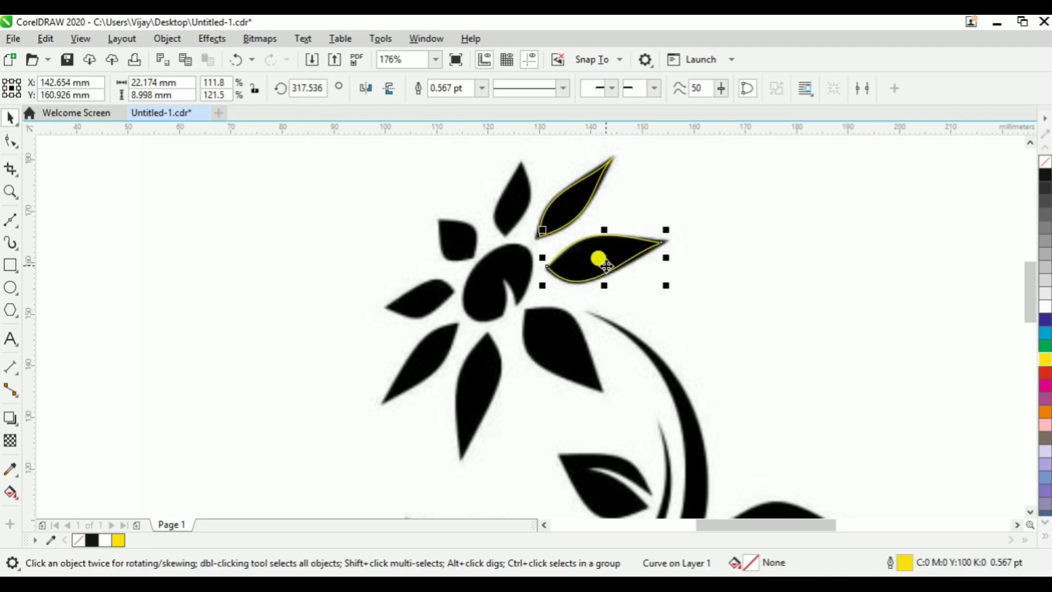
Copy the right-hand petal outline down to the lower-right petal and rotate a copy about its base to about 259°.
drag(605, 263, 581, 306)
click(582, 305)
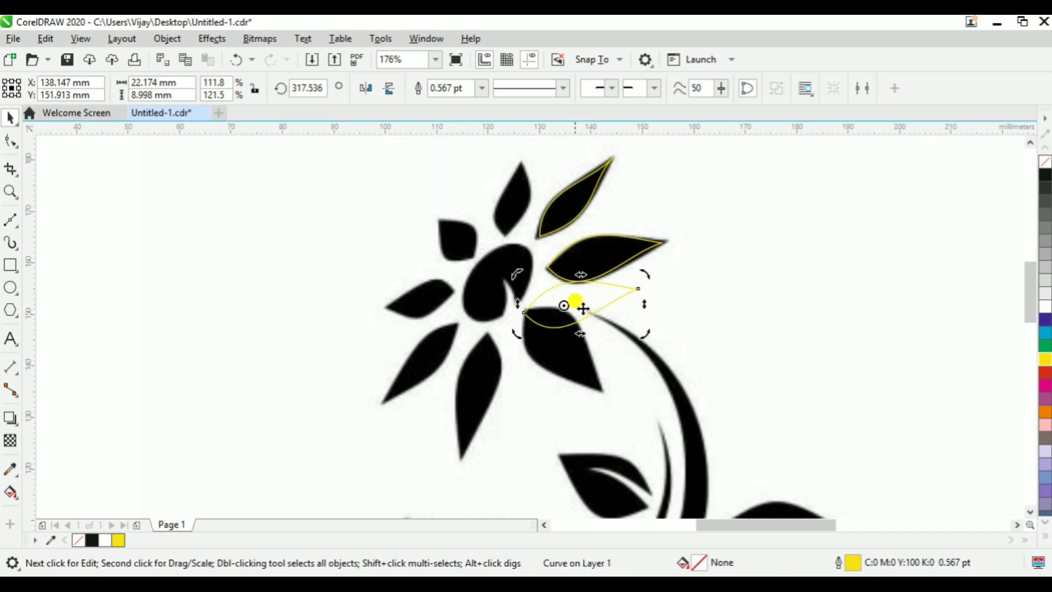
drag(520, 296, 521, 311)
drag(642, 273, 610, 387)
Delete the surplus unrotated outline copy lying between the right-hand and lower-right petals.
click(633, 295)
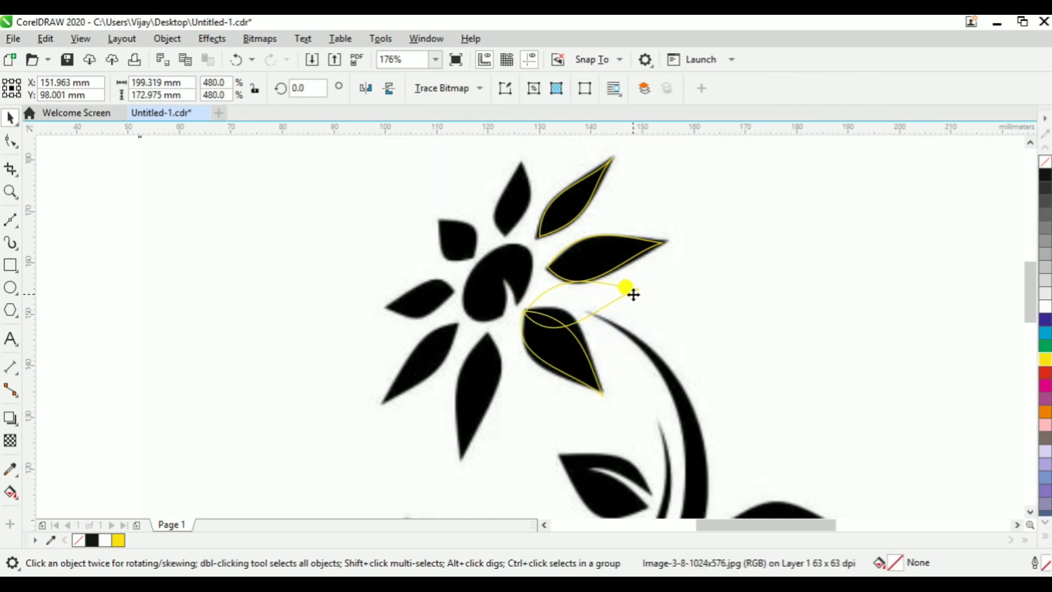
click(628, 287)
key(Delete)
Reshape the lower-right outline with its node handles to match the petal's edges, about 15.6 × 17 mm overall.
click(549, 354)
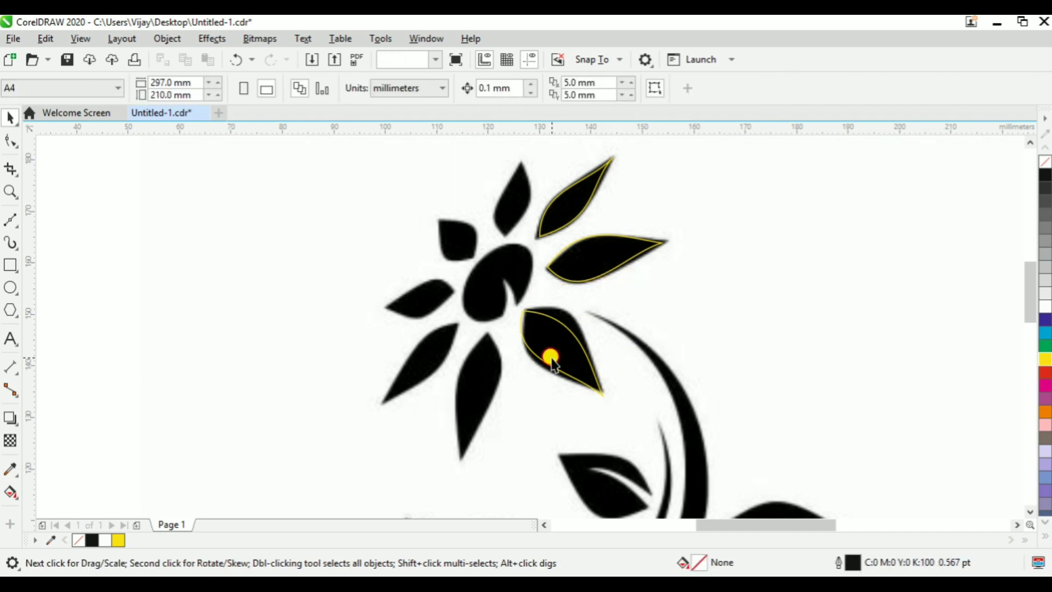
click(11, 141)
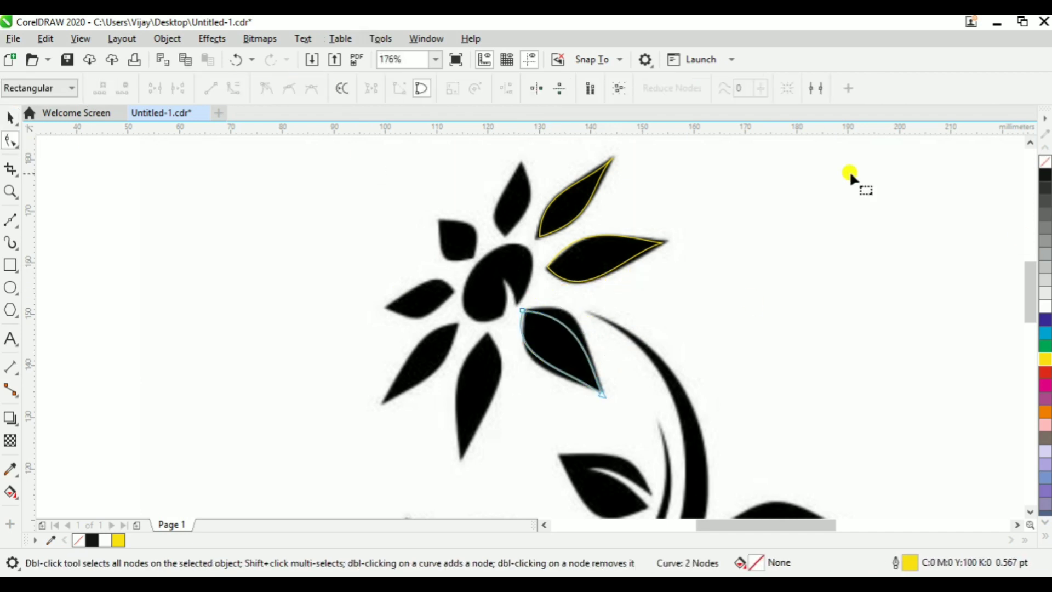
click(522, 311)
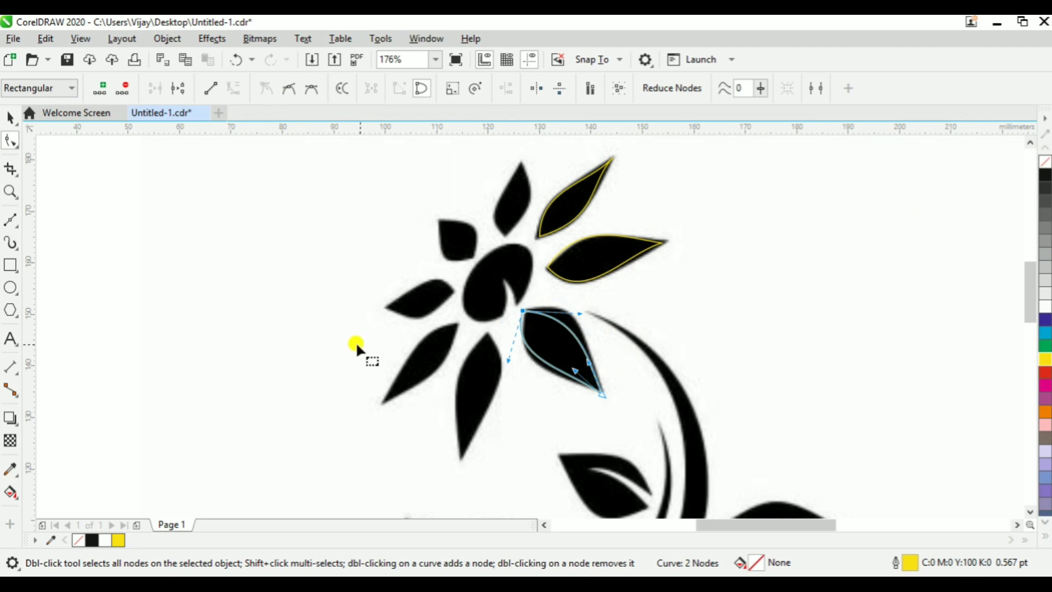
drag(580, 313, 587, 293)
drag(574, 372, 565, 378)
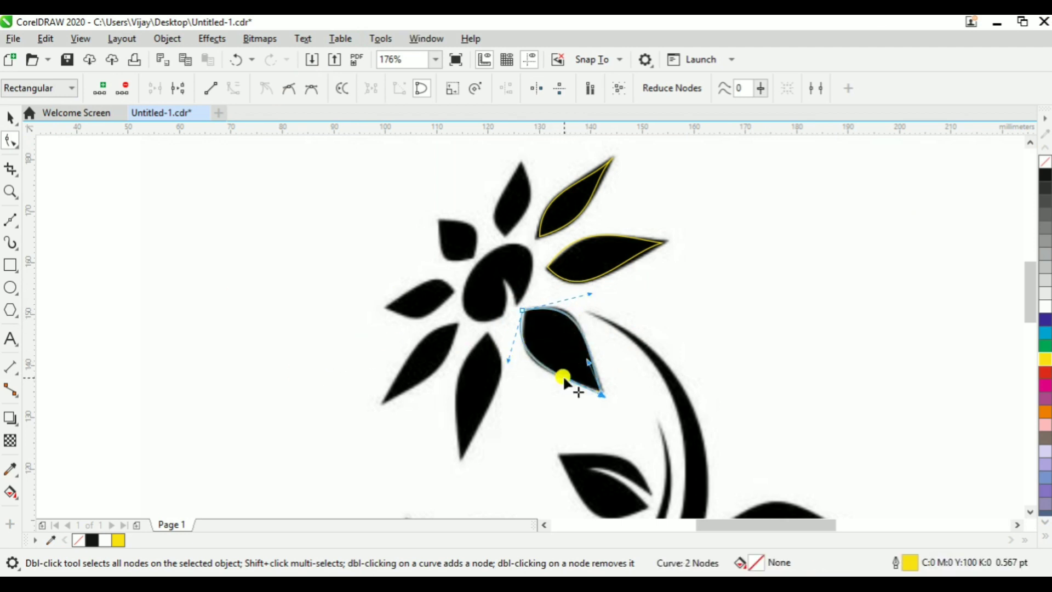
click(524, 310)
drag(506, 357, 518, 372)
key(space)
Copy the lower-right petal outline to the bottom petal and rotate the copy about its base to about 202.7°.
click(562, 343)
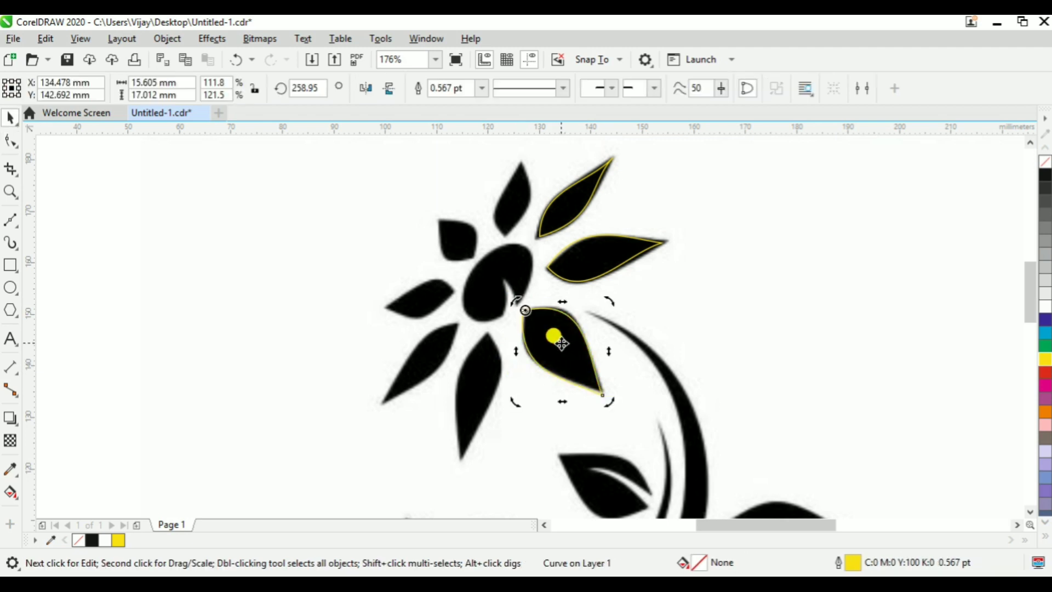
click(554, 338)
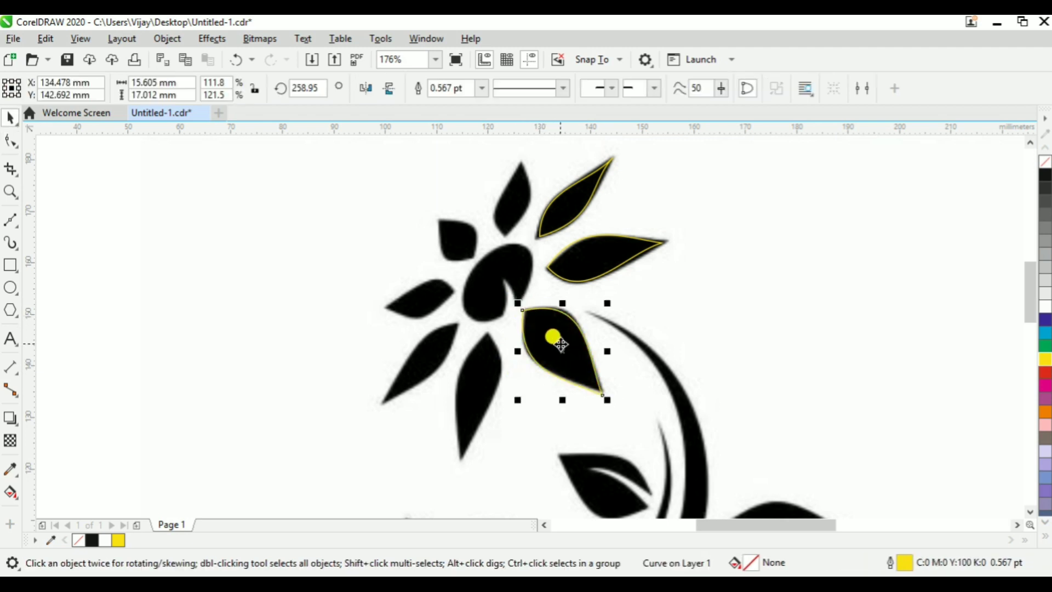
drag(557, 340, 521, 369)
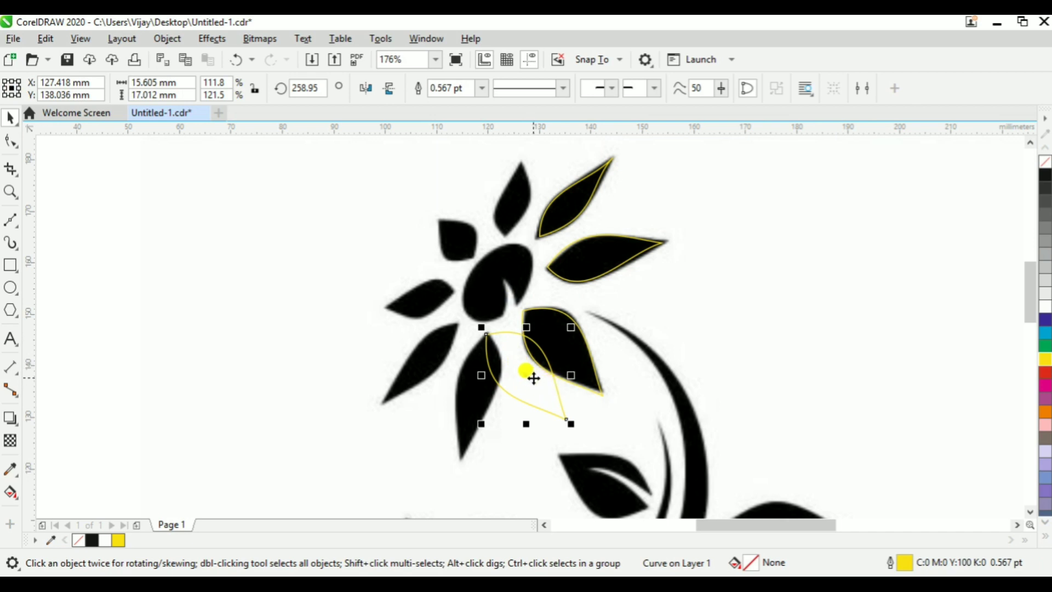
click(521, 369)
drag(576, 424, 458, 456)
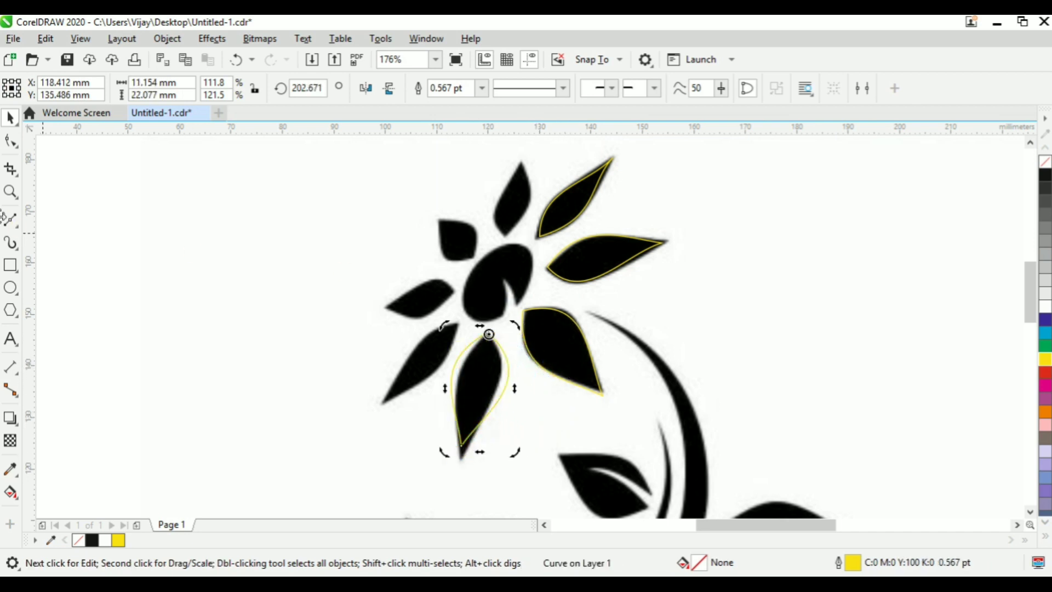
Move the bottom outline's tip node to the petal's tip and pull both side curves in to the petal's edges.
click(10, 139)
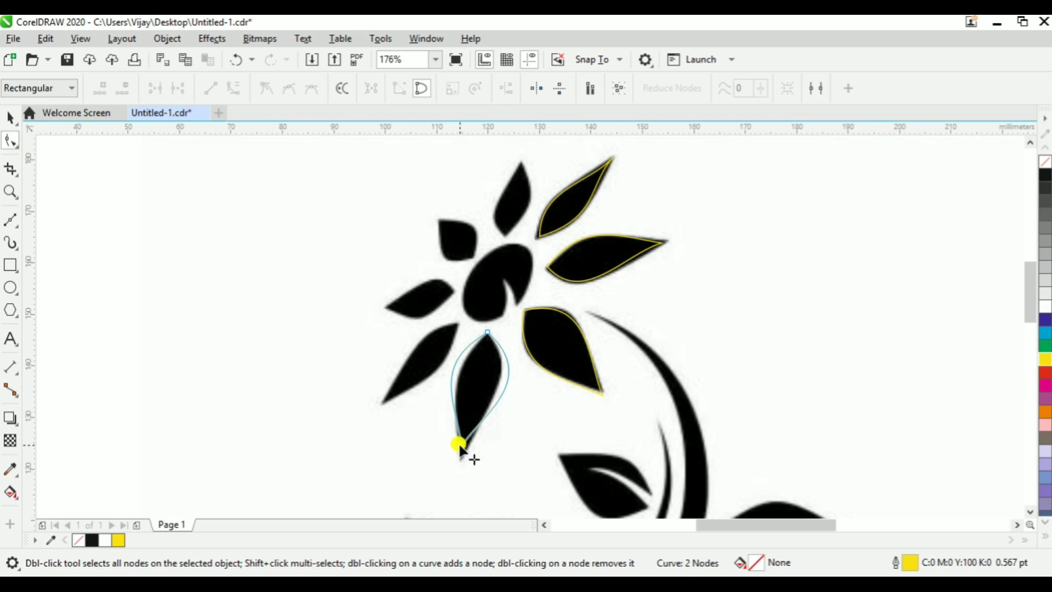
drag(459, 442, 458, 454)
drag(538, 376, 514, 375)
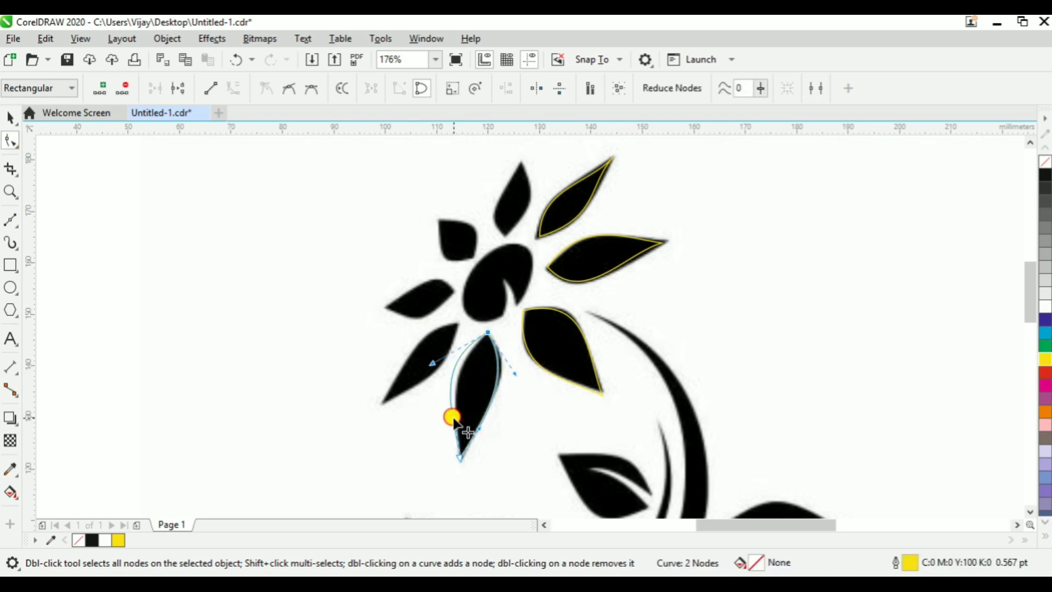
drag(455, 422, 466, 426)
drag(432, 362, 452, 381)
key(space)
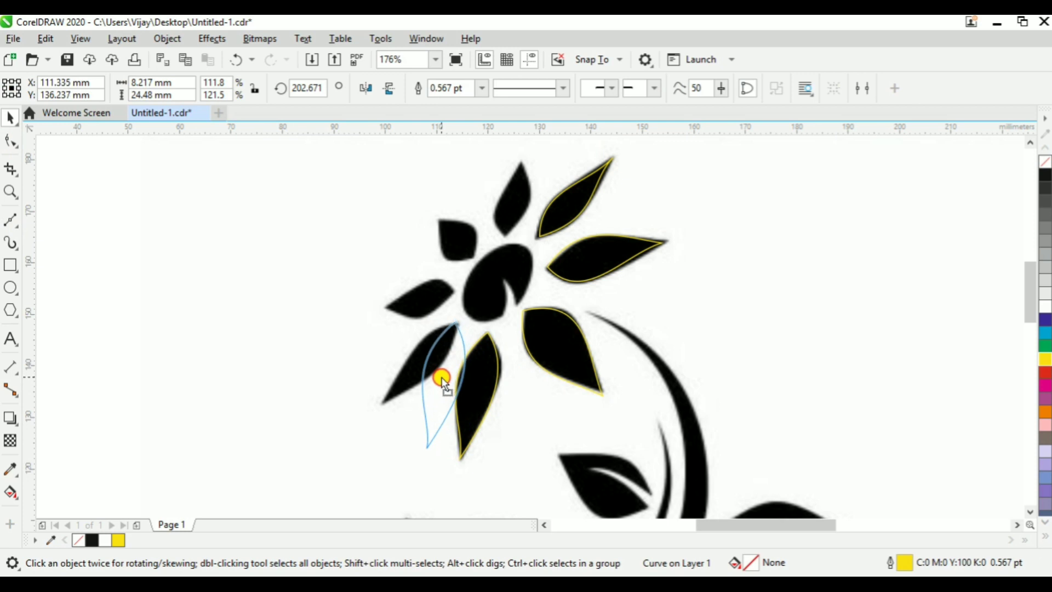
Copy the bottom petal outline to the lower-left petal and rotate the copy about its base to about 171.9°.
click(441, 375)
click(436, 371)
drag(407, 448, 378, 403)
Adjust the lower-left outline's curve handle and tip node to fit the petal, about 14.5 × 15.4 mm overall.
click(11, 141)
mouse_move(380, 328)
mouse_down()
mouse_move(386, 340)
mouse_move(396, 331)
mouse_up()
key(space)
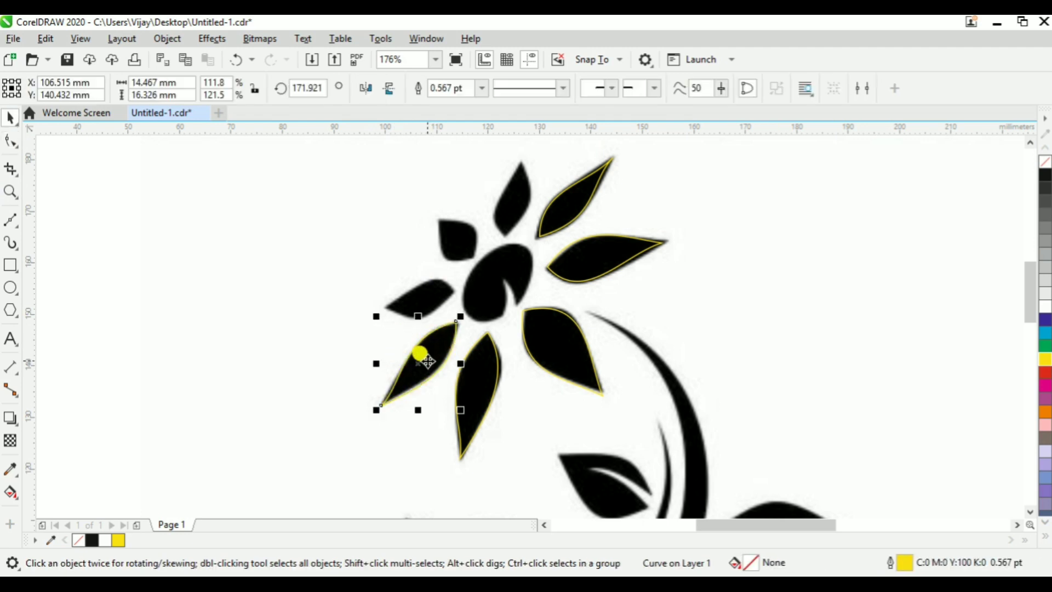
click(11, 141)
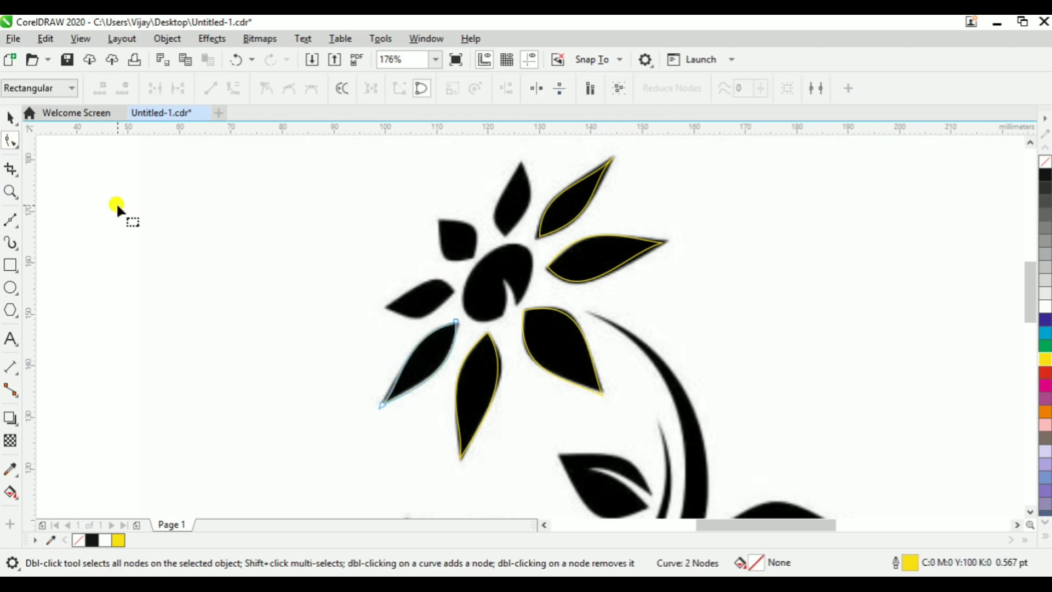
click(382, 401)
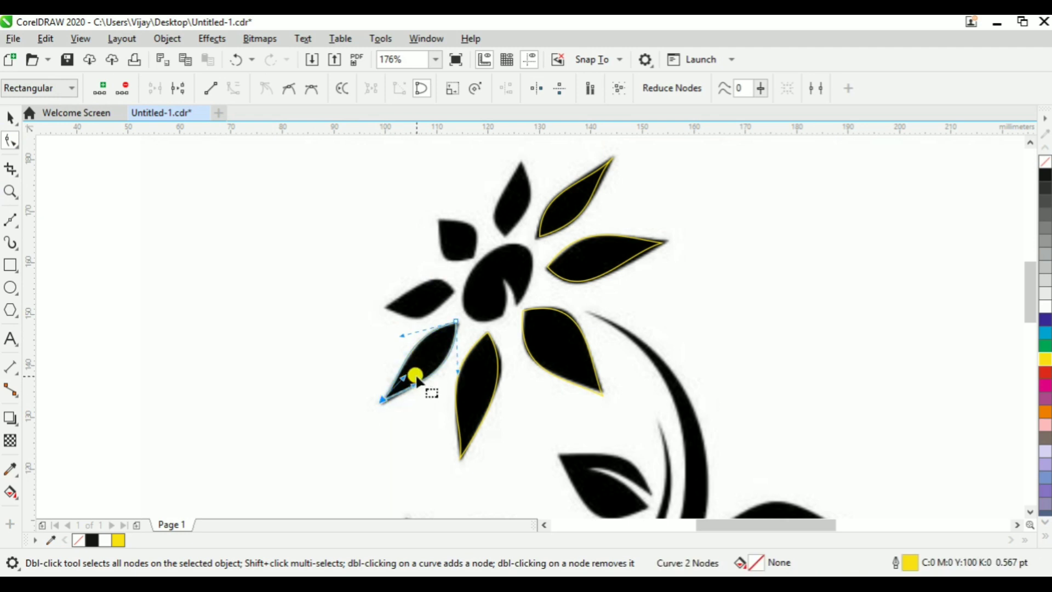
key(space)
Copy the lower-left petal outline to the left petal and rotate the copy about its base to about 145.3°.
click(414, 358)
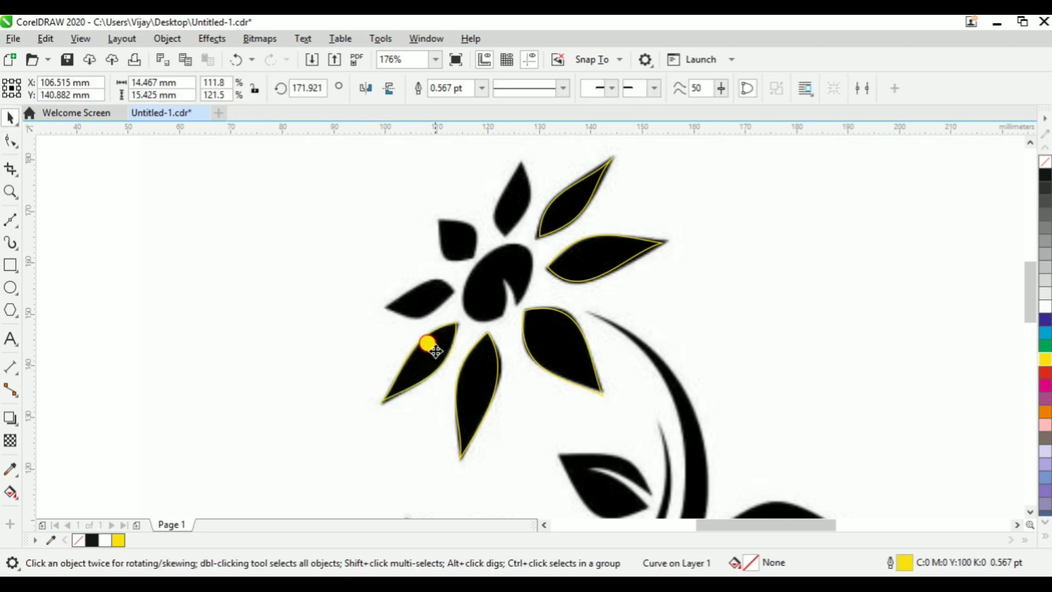
drag(436, 350, 432, 318)
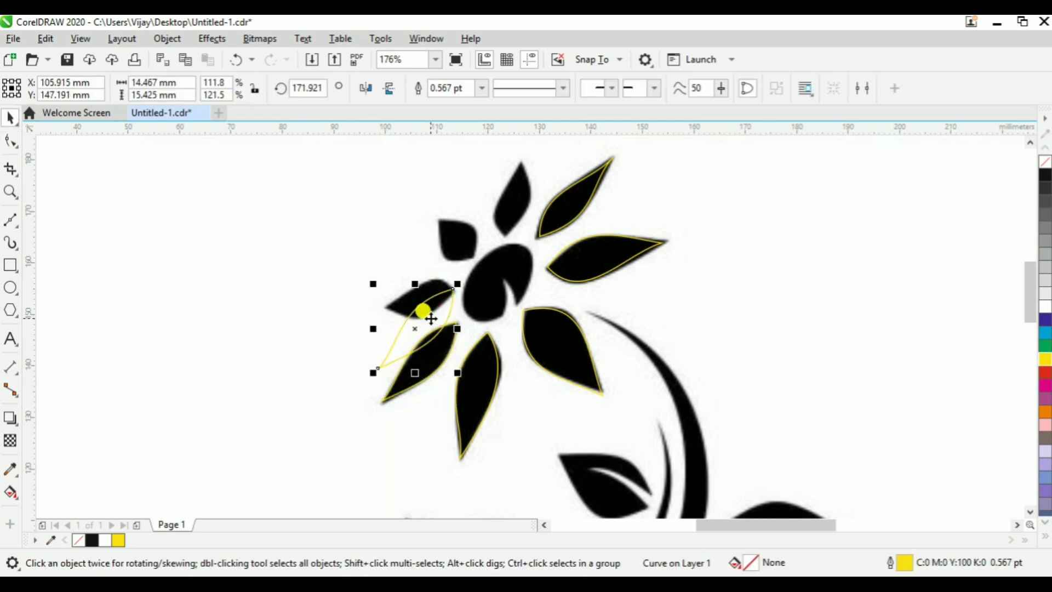
click(432, 319)
drag(367, 281, 385, 247)
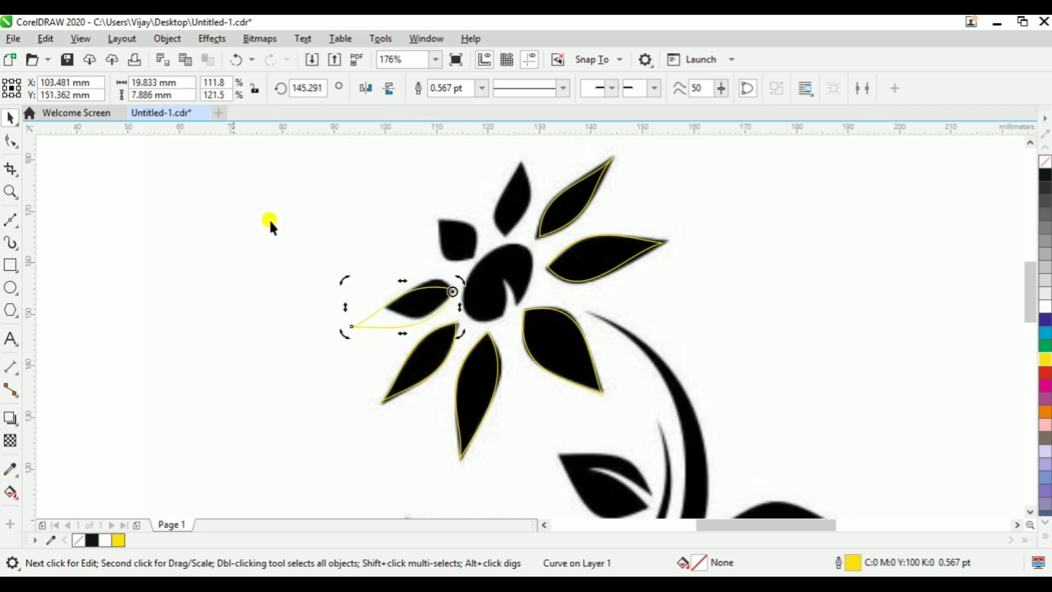
Shorten and reshape the left outline with its nodes and handles to fit the petal, about 13.7 × 6.9 mm.
click(10, 143)
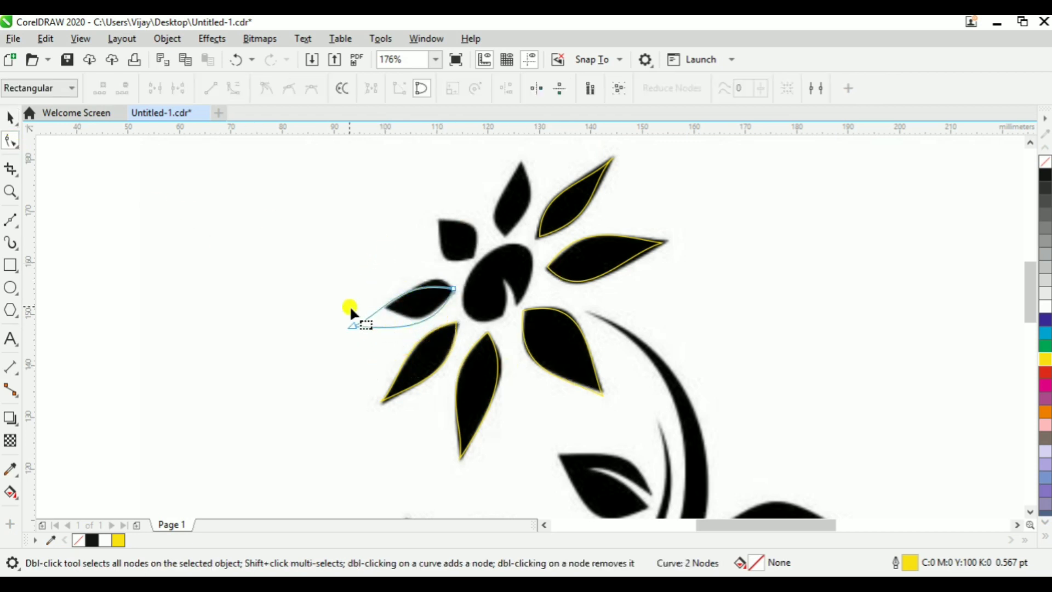
drag(369, 337, 427, 333)
click(445, 289)
key(space)
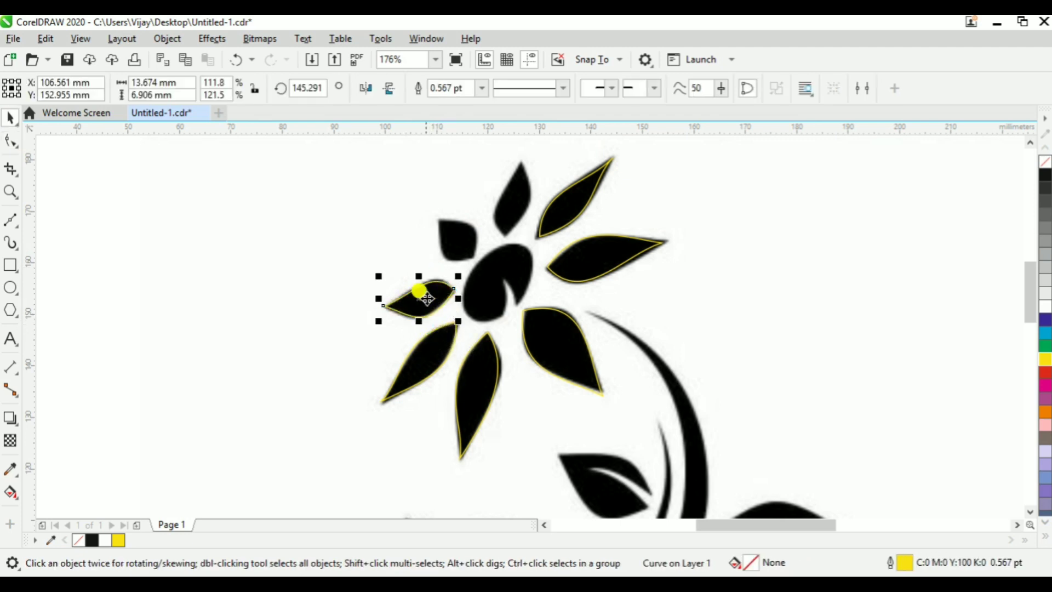
Copy the left petal outline to the upper-left petal and rotate the copy about its base to about 86.1°.
click(418, 295)
drag(455, 289, 451, 262)
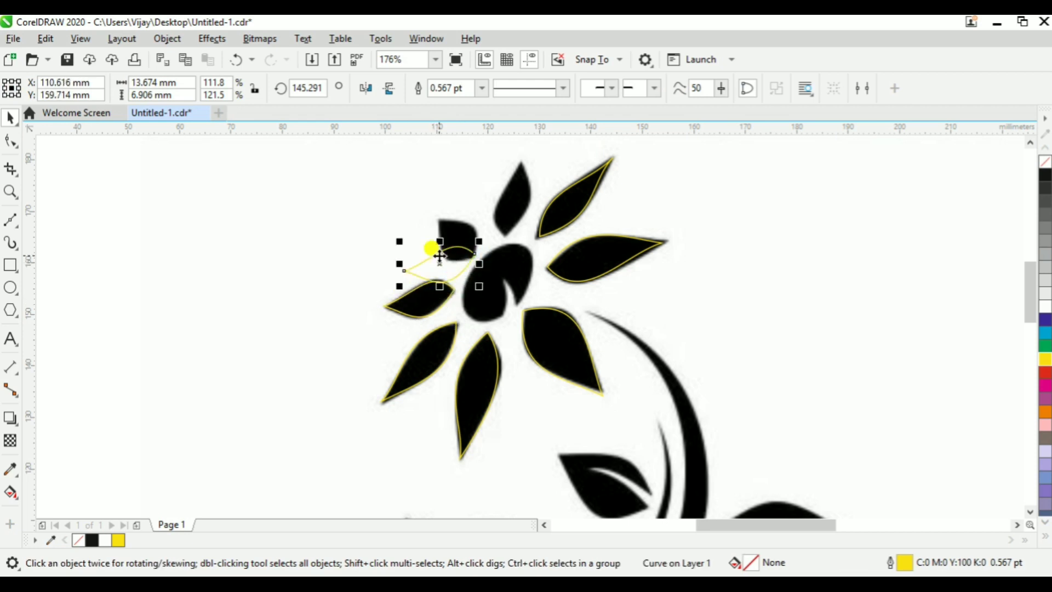
click(452, 265)
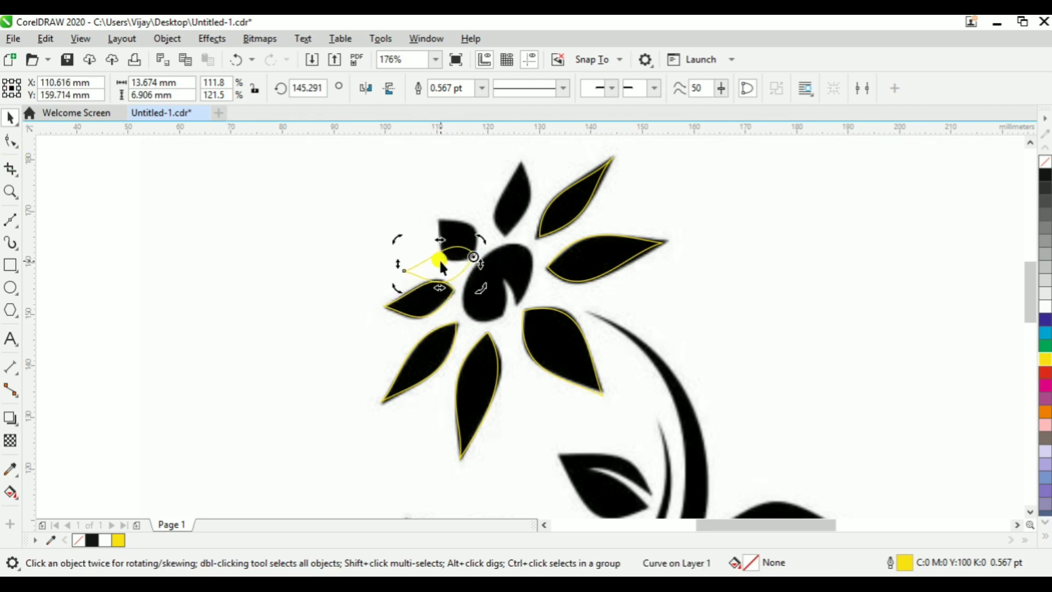
drag(399, 241, 453, 190)
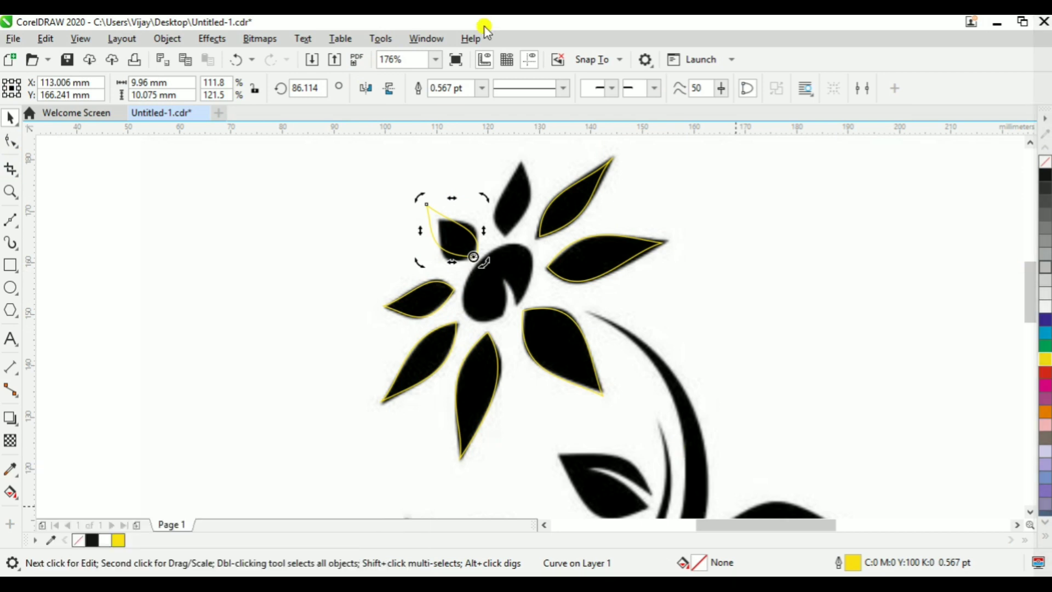
Reshape the upper-left outline with its curve handles and tip node to fit the short, squarish petal.
click(6, 138)
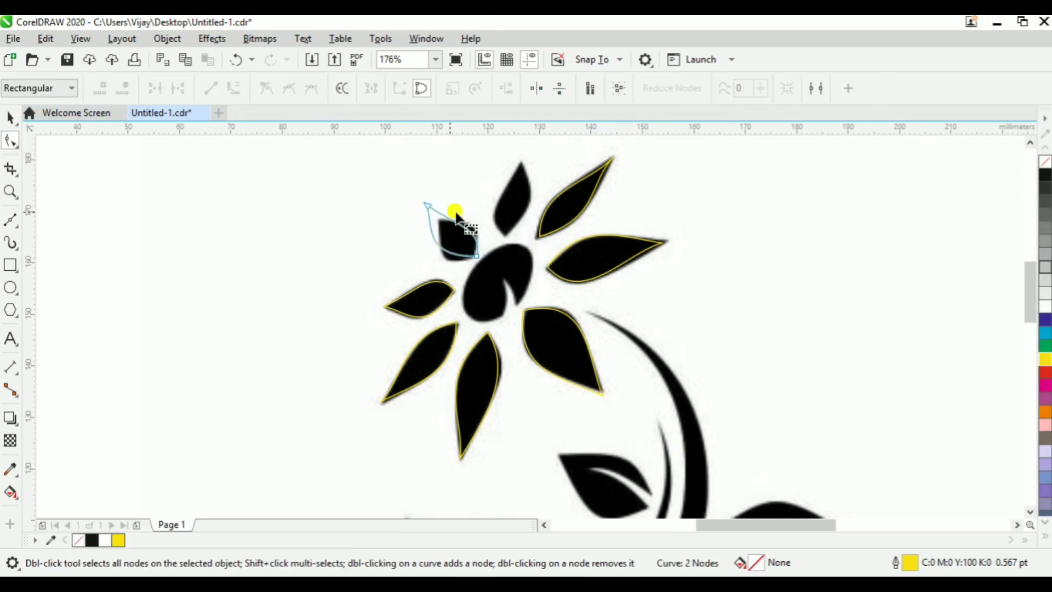
drag(451, 219, 482, 218)
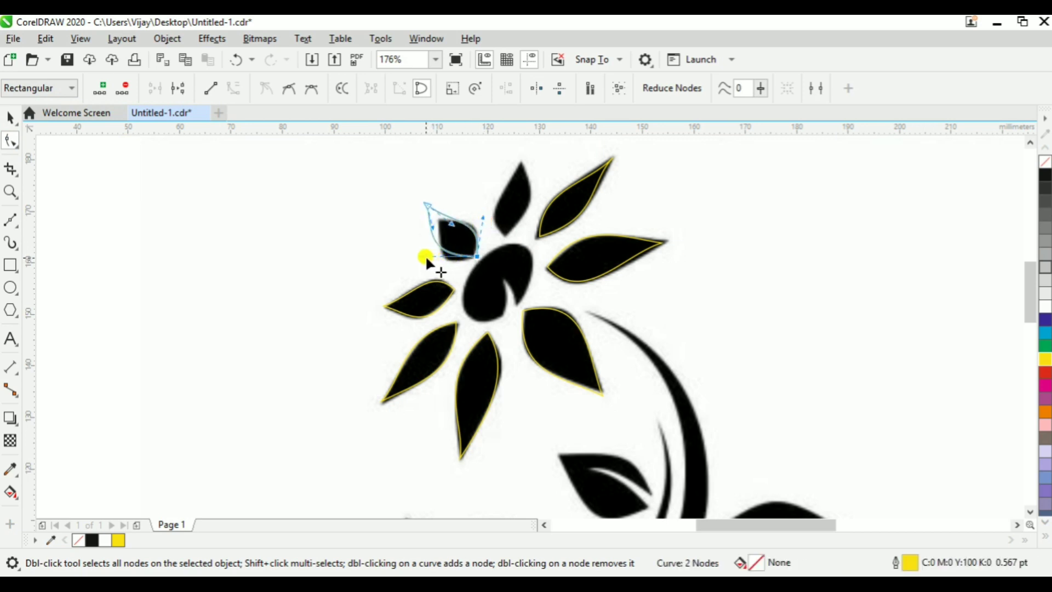
drag(425, 255, 427, 271)
drag(426, 206, 442, 232)
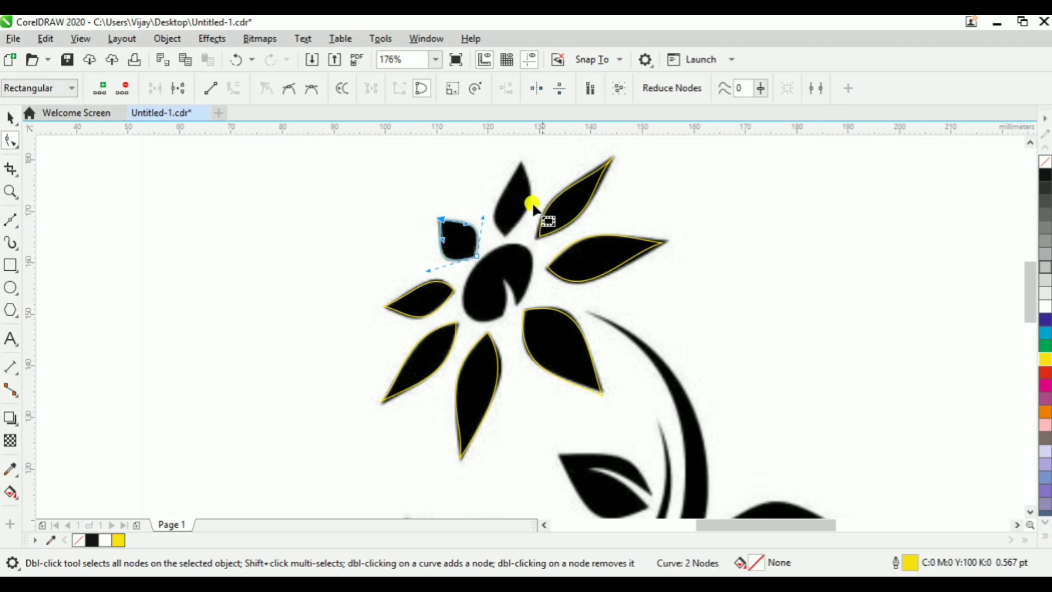
Copy the upper-right petal outline to the top petal and rotate the copy about its base to about 26.6°.
click(573, 206)
key(space)
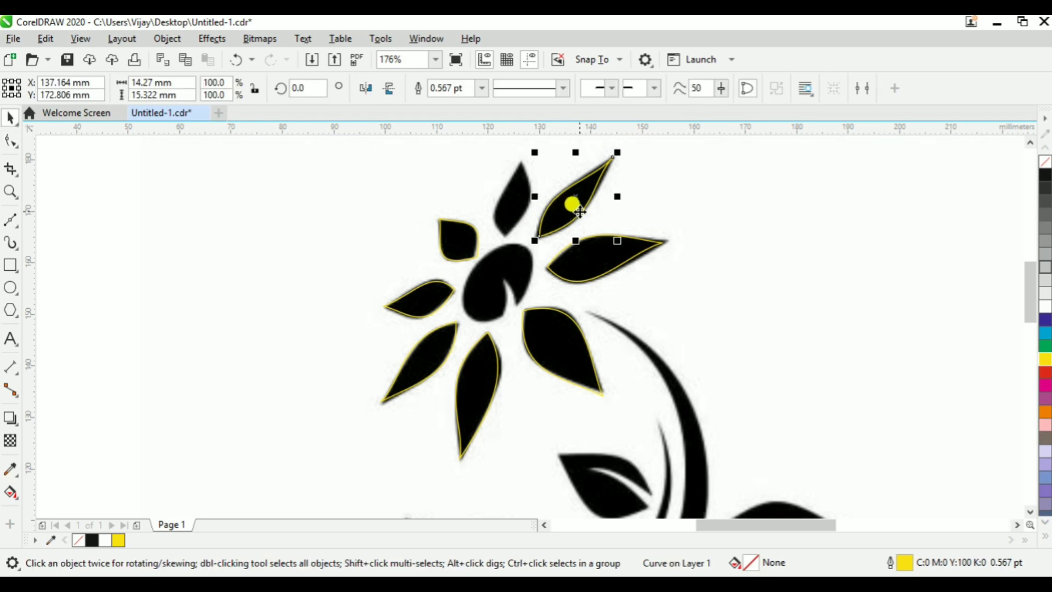
drag(573, 193, 537, 188)
click(538, 189)
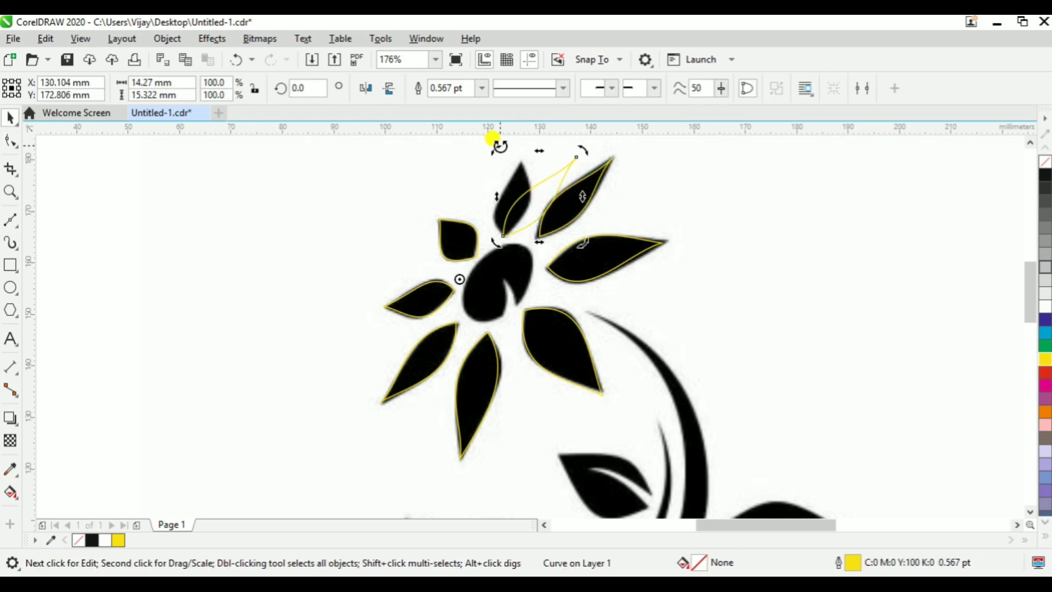
drag(492, 139, 446, 171)
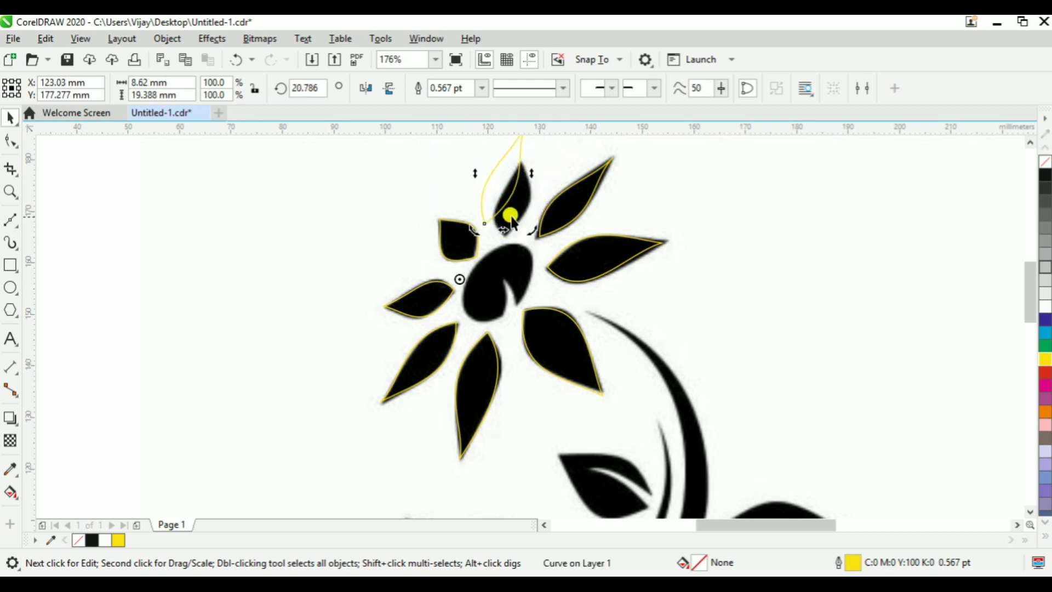
key(ctrl+z)
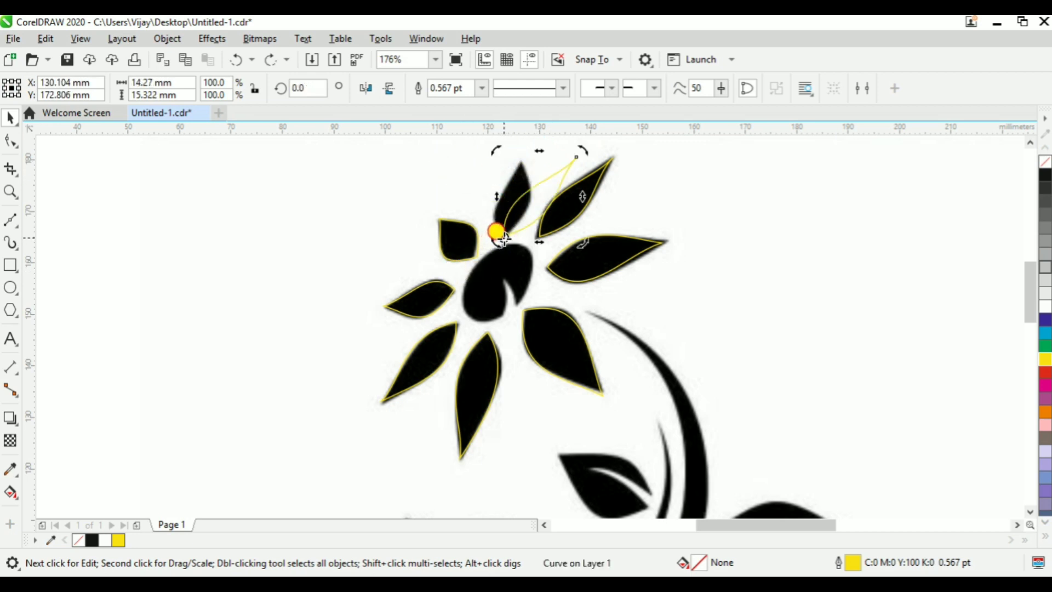
drag(503, 236, 504, 235)
drag(496, 150, 457, 160)
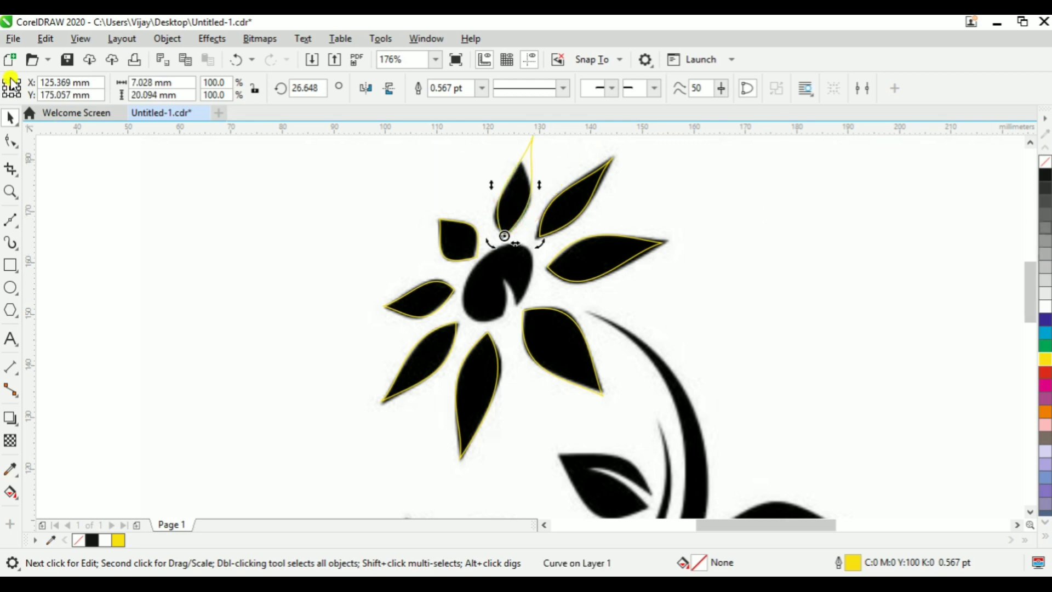
Shorten the top outline by moving its tip node to the petal's tip, about 7.2 × 15.9 mm overall.
click(11, 141)
drag(532, 139, 472, 199)
key(space)
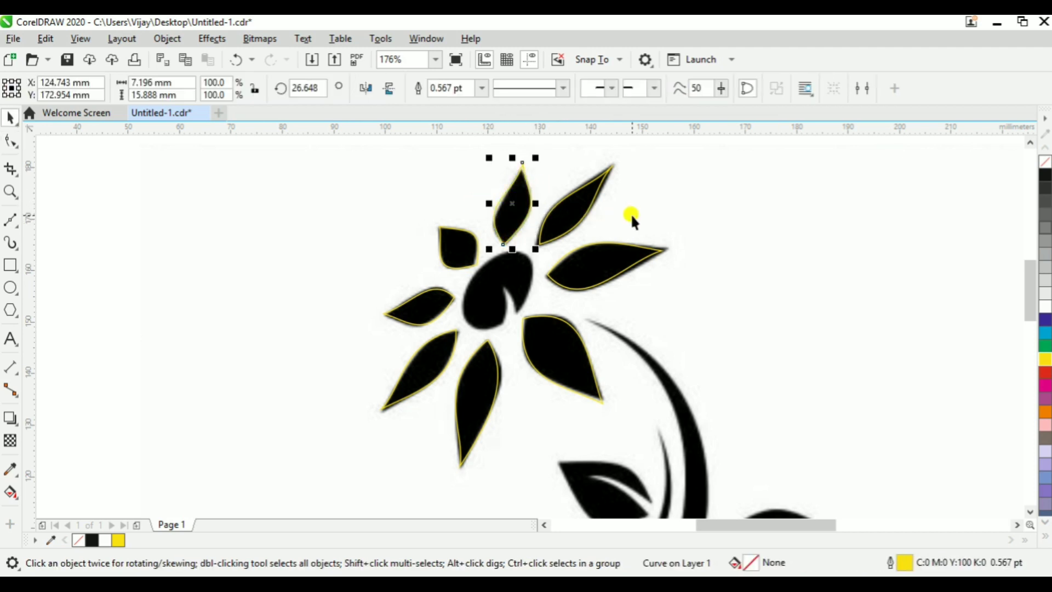
Draw a tilted 3-point ellipse around the flower's centre and scale it slightly to fit, about 14.1 × 15 mm overall.
click(679, 222)
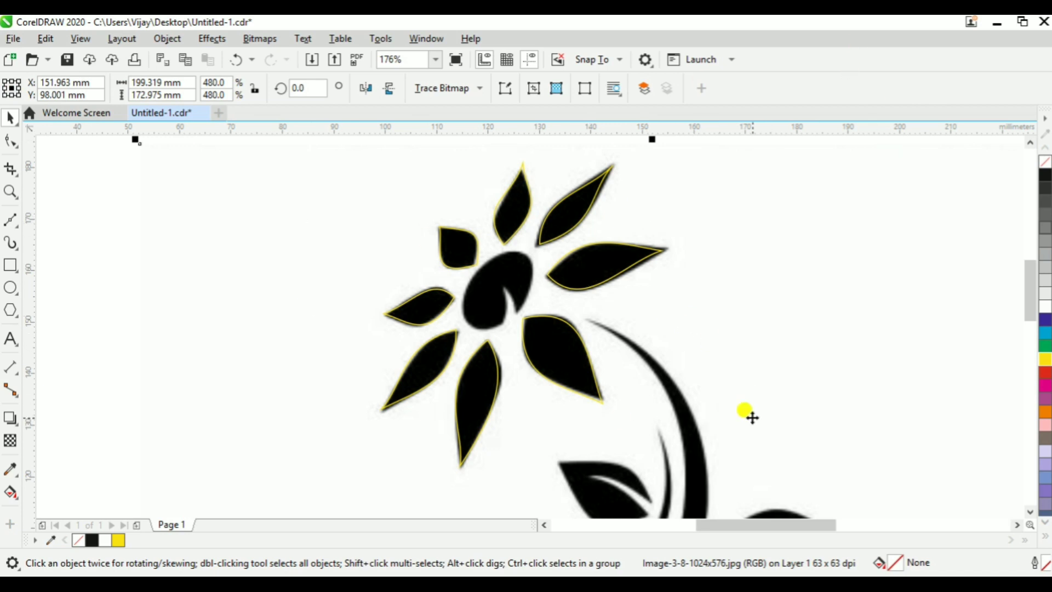
click(10, 287)
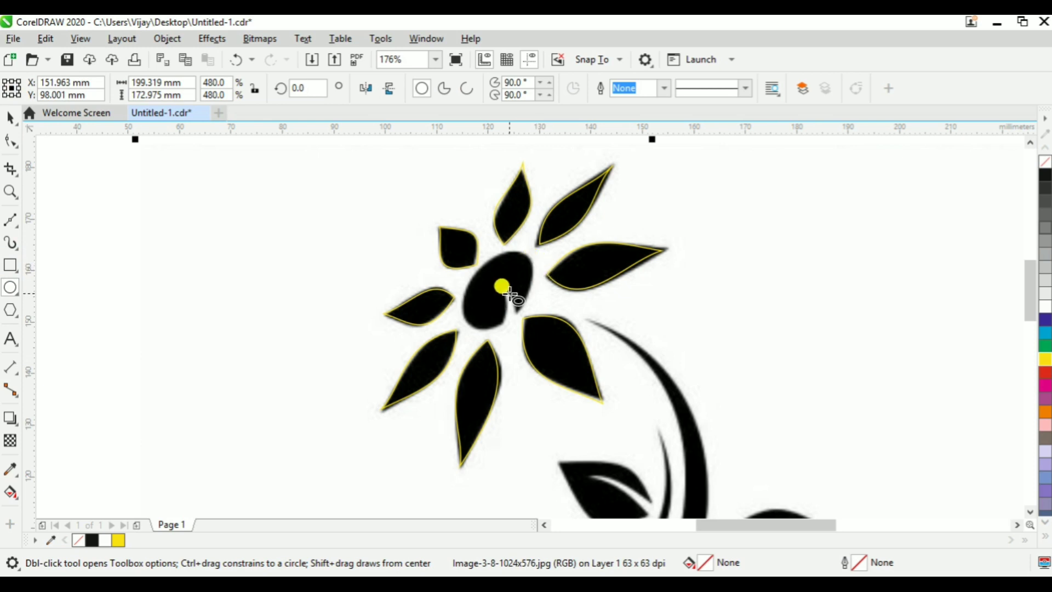
click(20, 297)
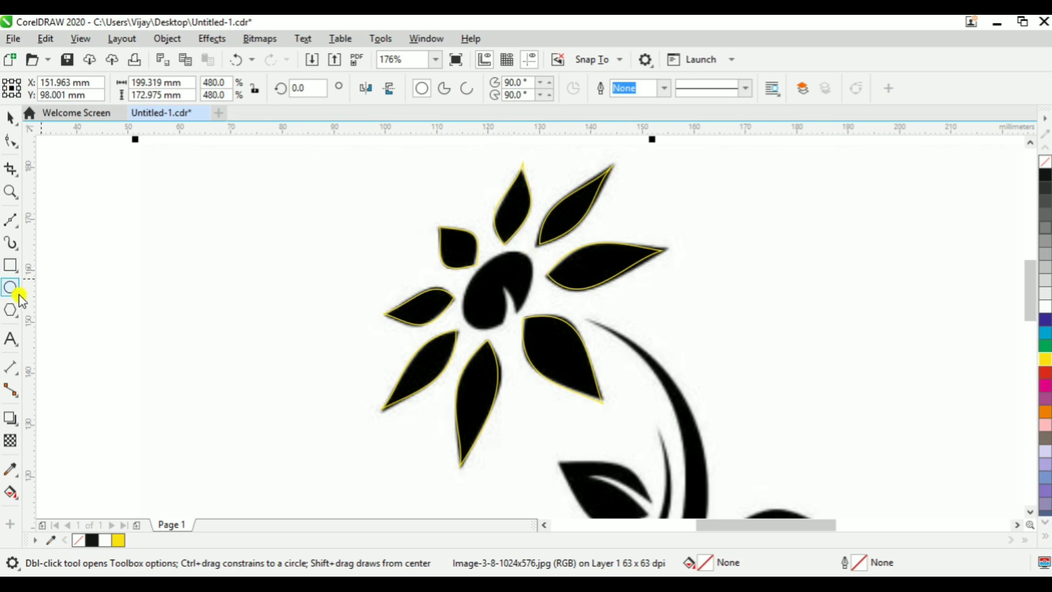
click(60, 306)
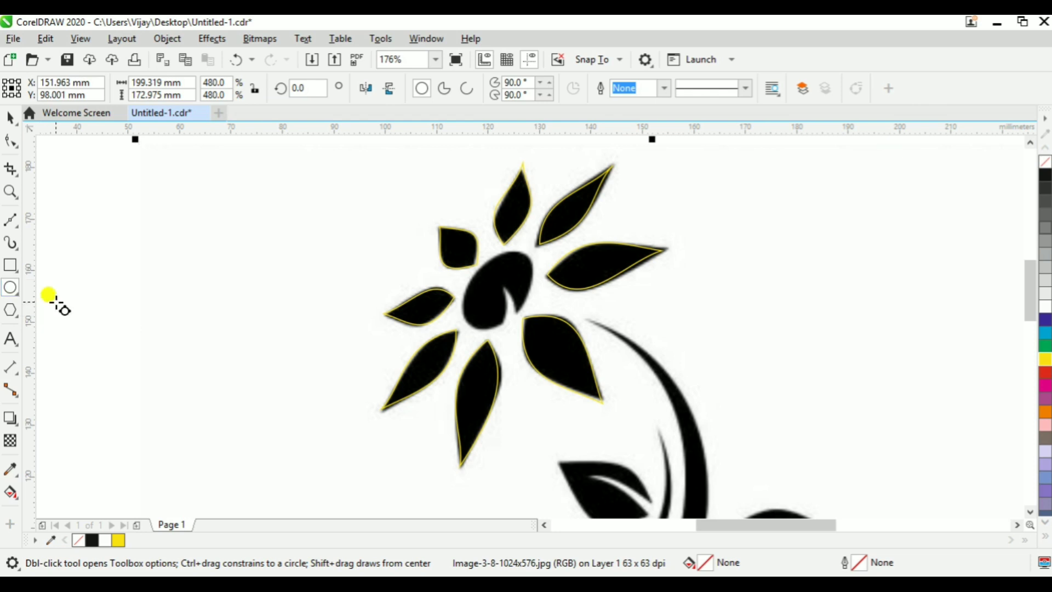
drag(525, 258, 497, 336)
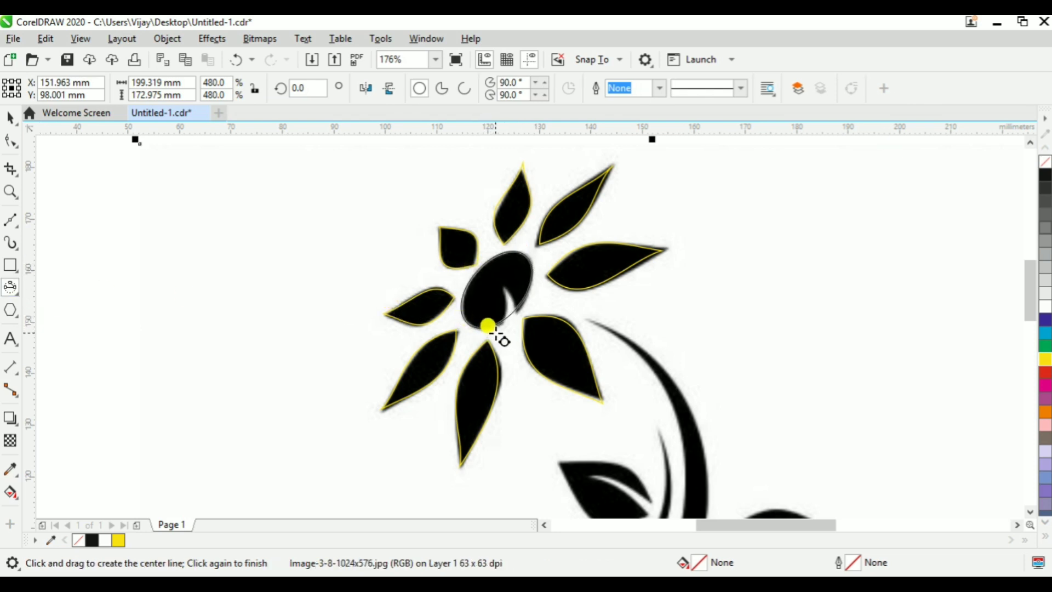
click(498, 335)
key(space)
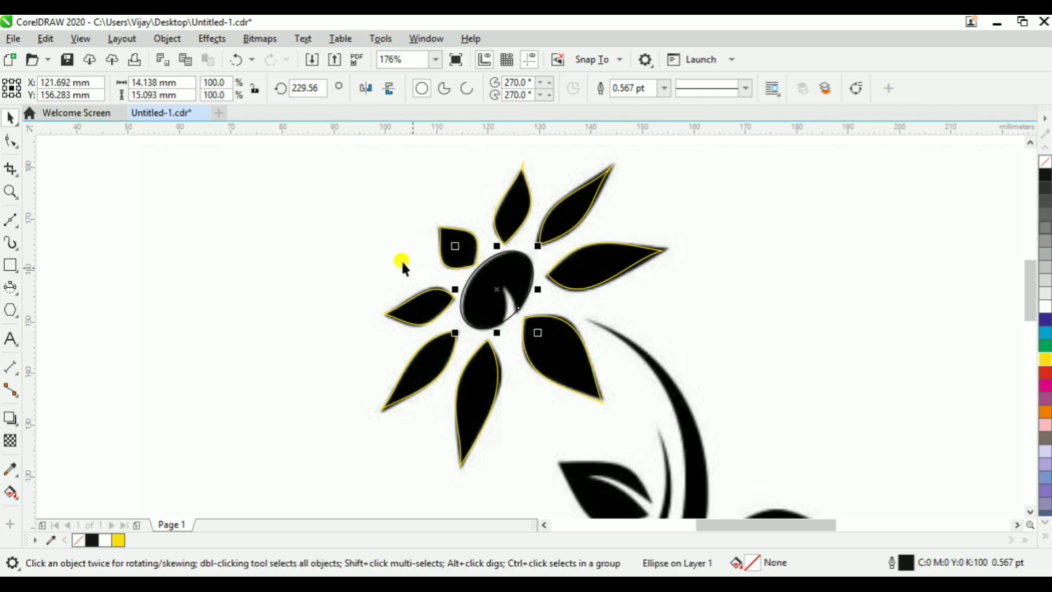
click(450, 325)
drag(455, 328, 454, 329)
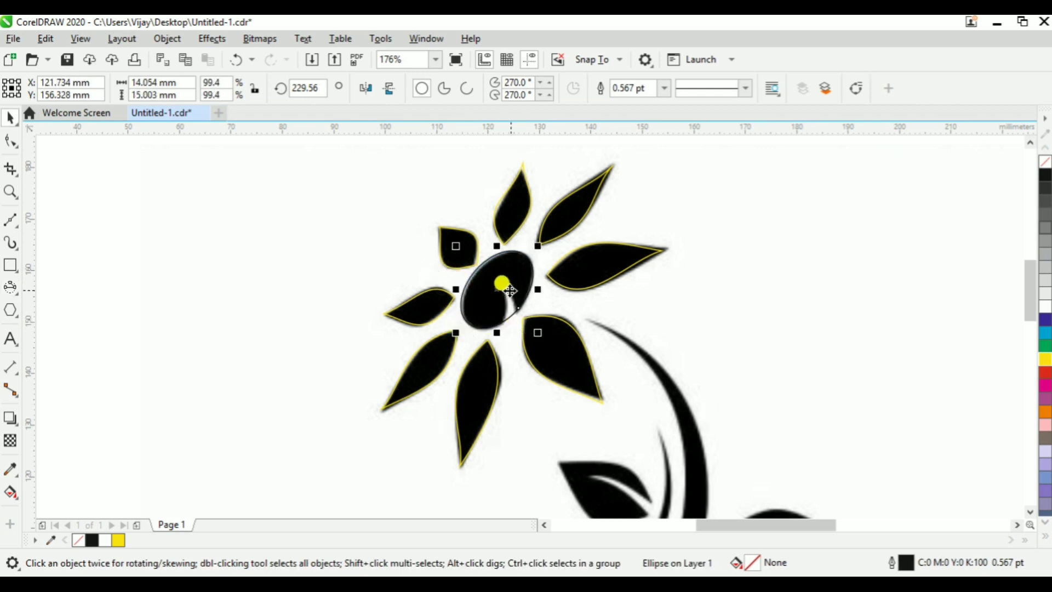
Try to reshape the centre ellipse by moving its node beside the notch.
key(F2)
drag(478, 274, 567, 354)
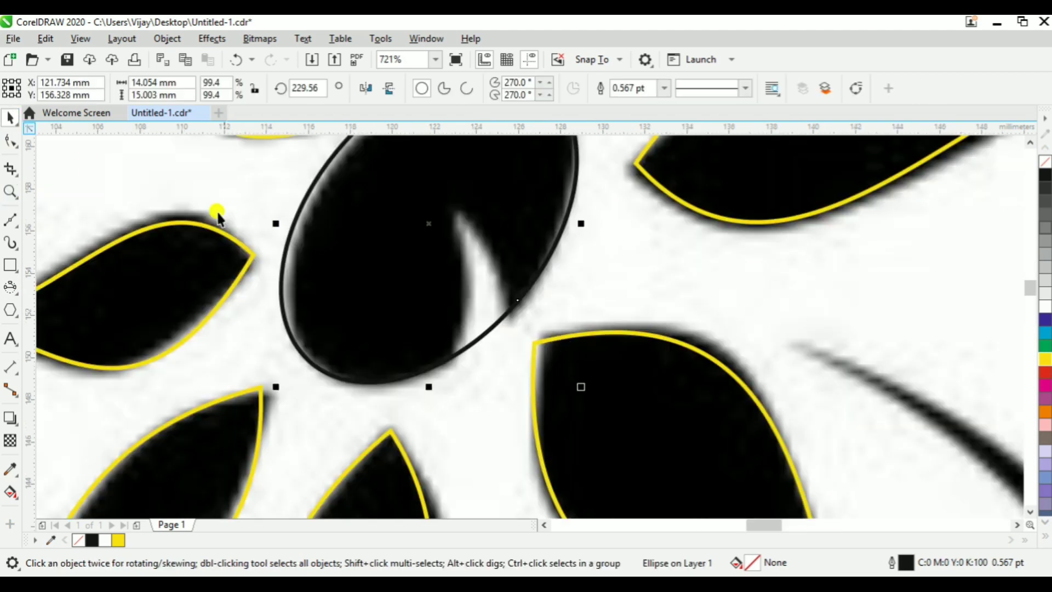
key(F2)
right_click(356, 274)
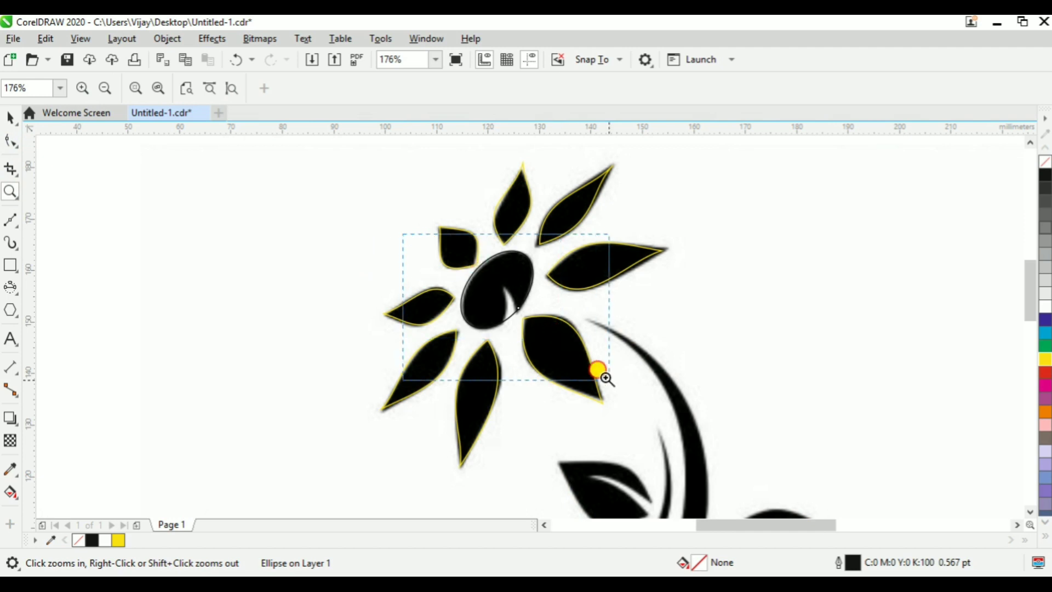
click(602, 375)
key(space)
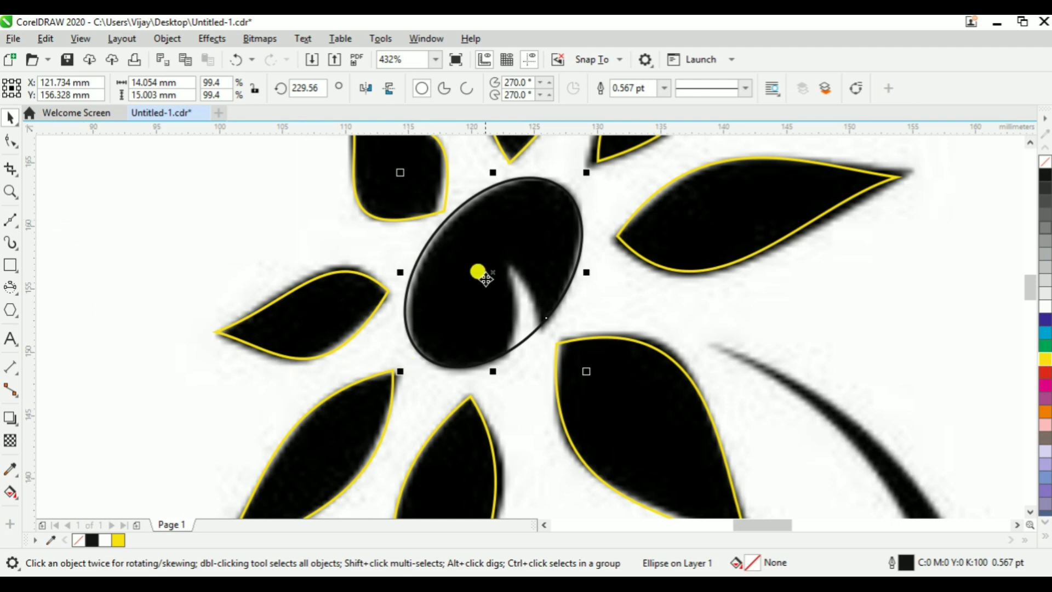
click(11, 141)
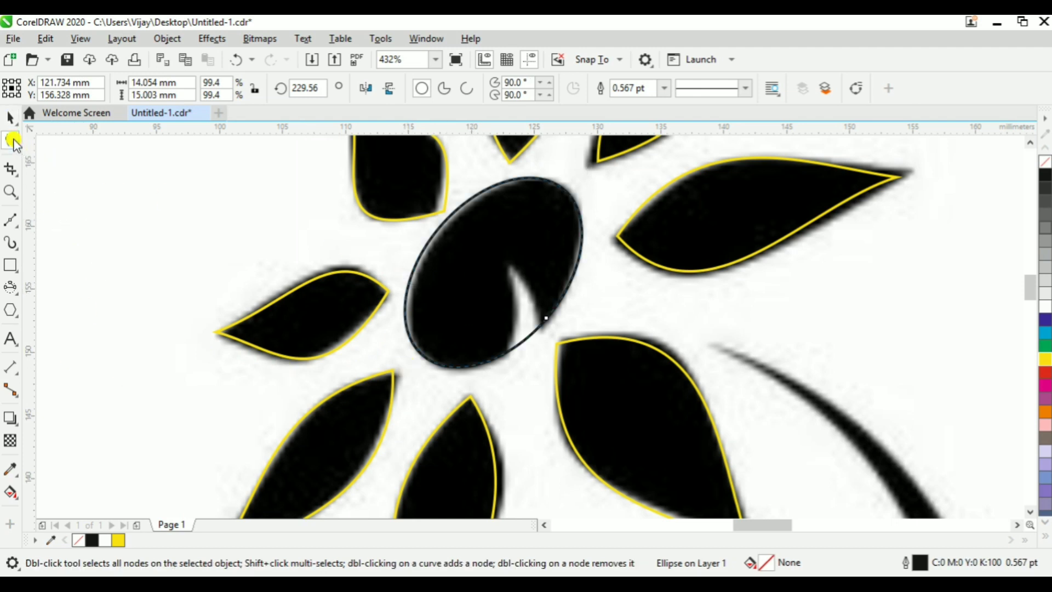
drag(544, 316, 555, 323)
key(ctrl+z)
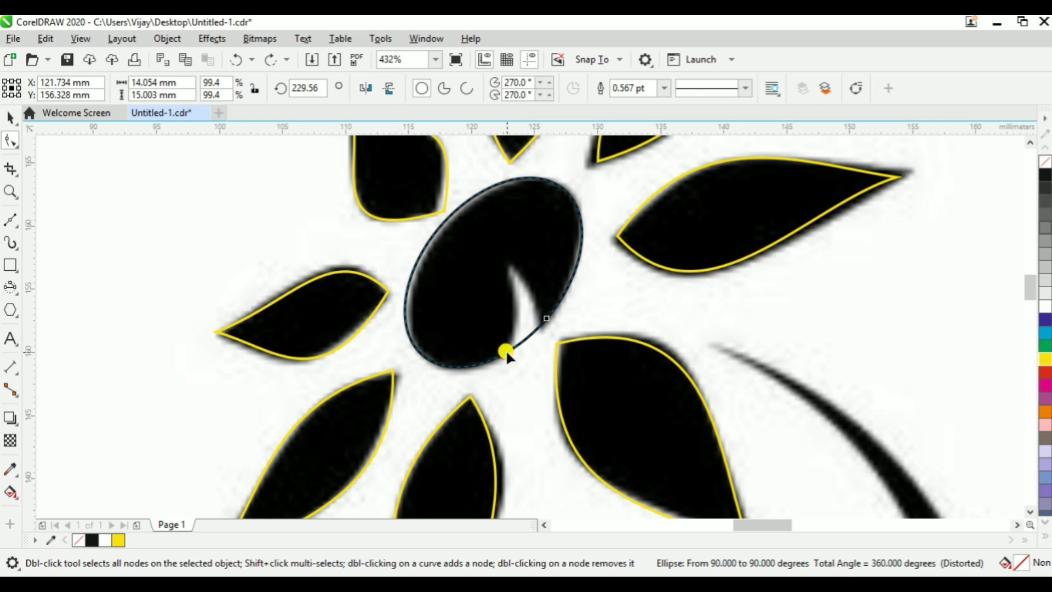
Convert the centre ellipse to curves and add a node at the left edge of the notch opening.
click(19, 295)
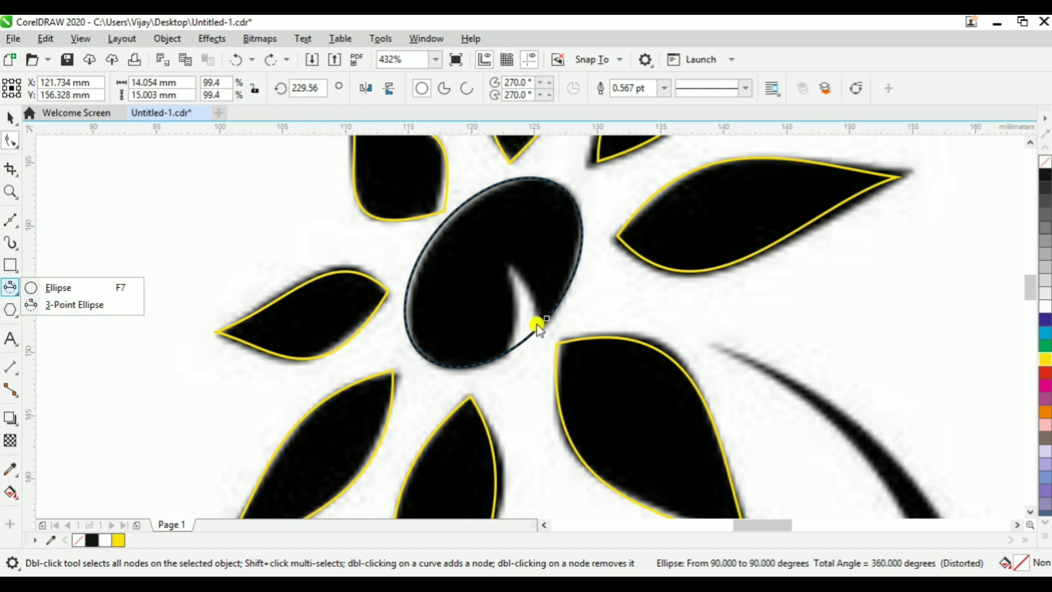
click(547, 316)
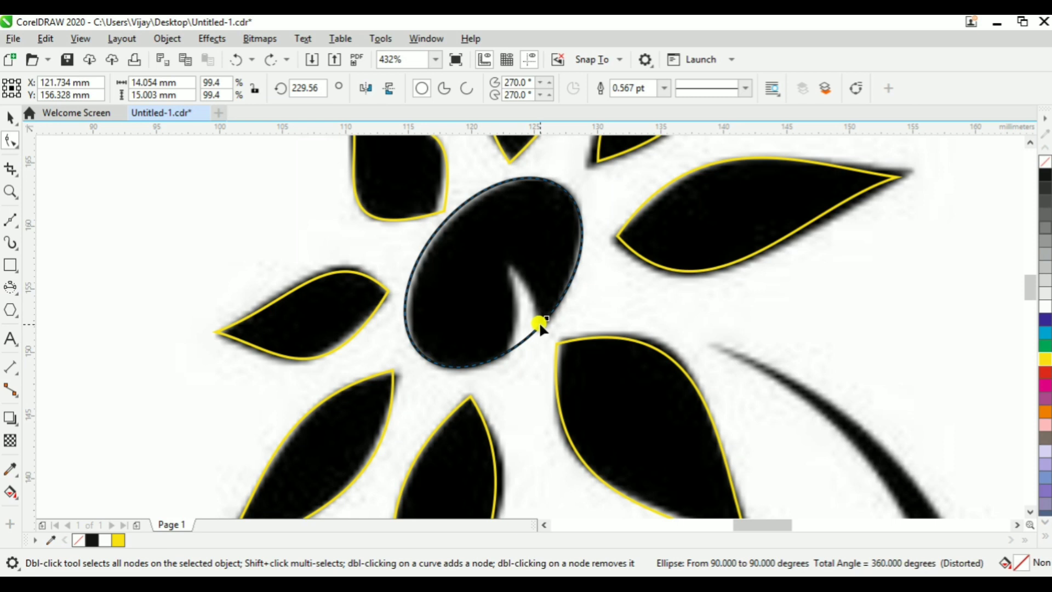
key(ctrl+q)
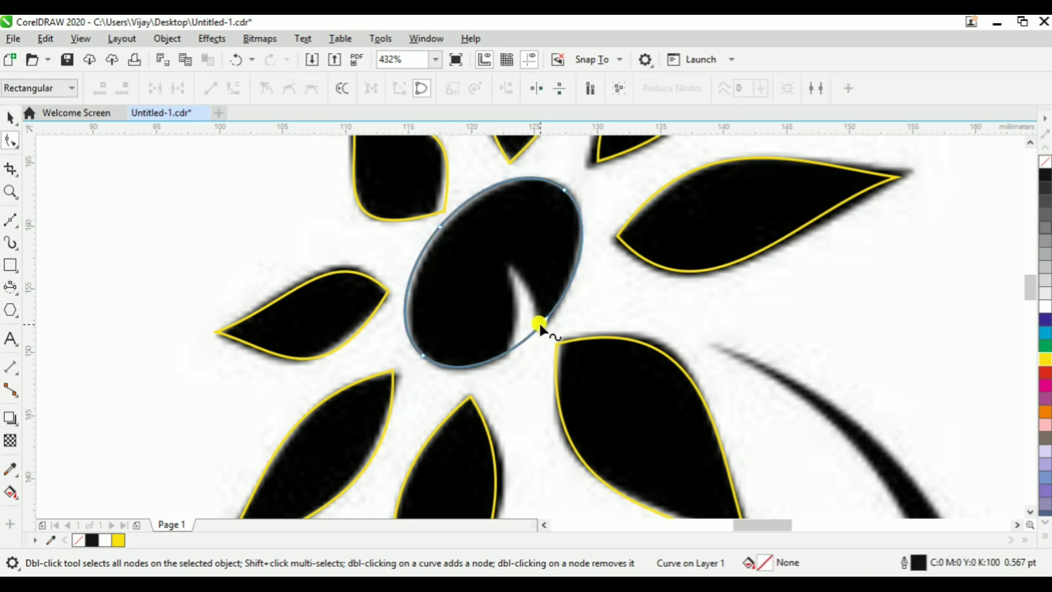
click(508, 348)
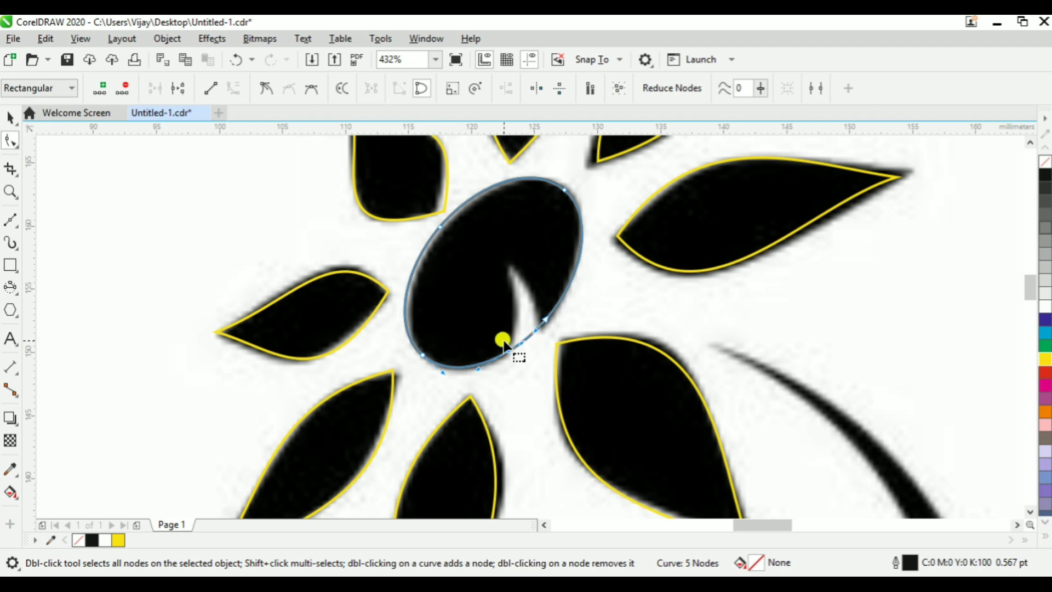
Try to convert the centre outline's segment across the notch opening to a straight line.
right_click(528, 332)
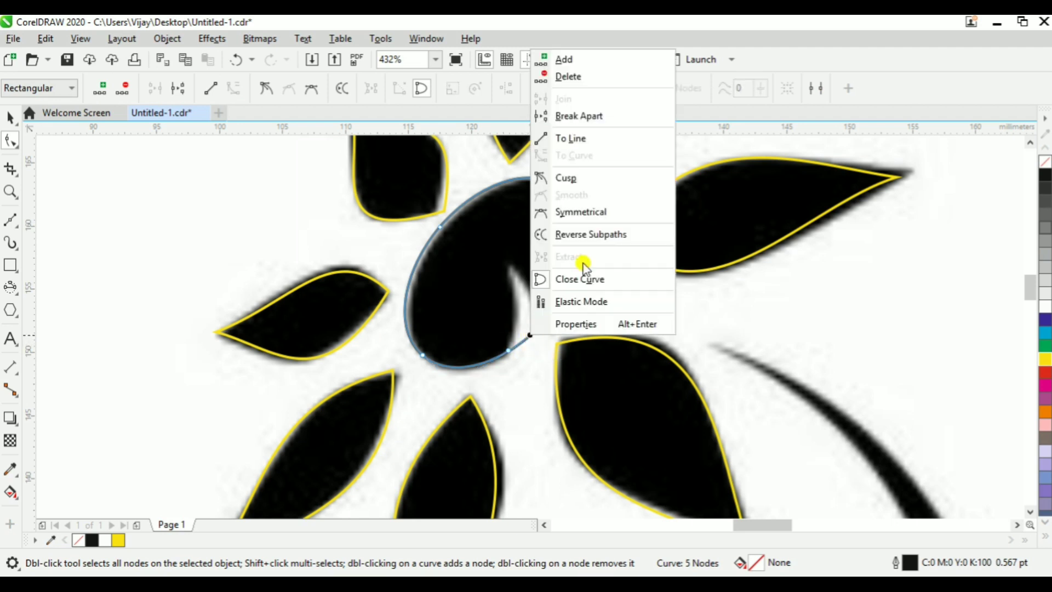
click(590, 139)
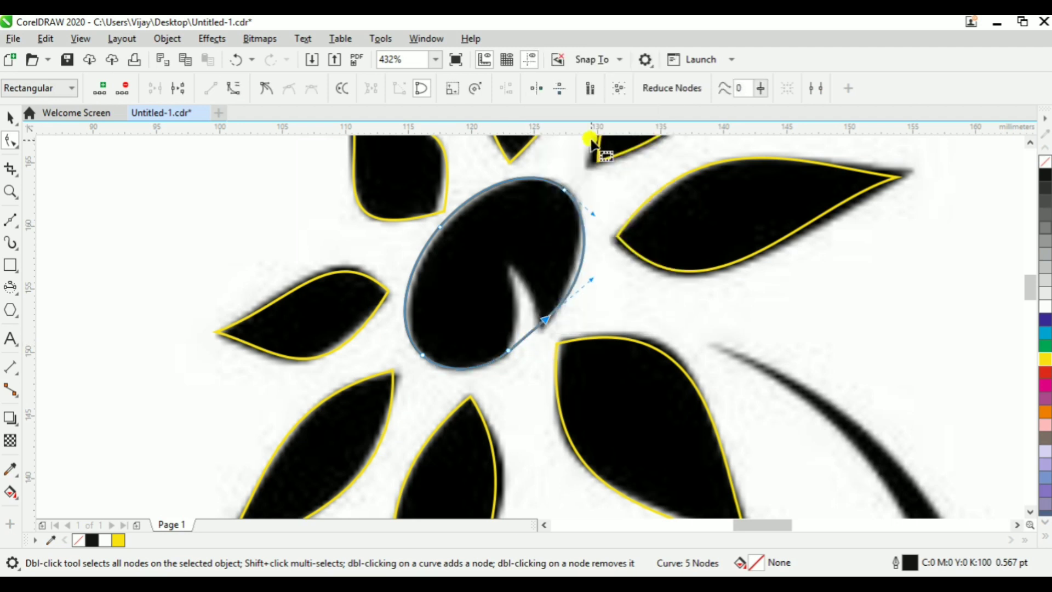
click(548, 267)
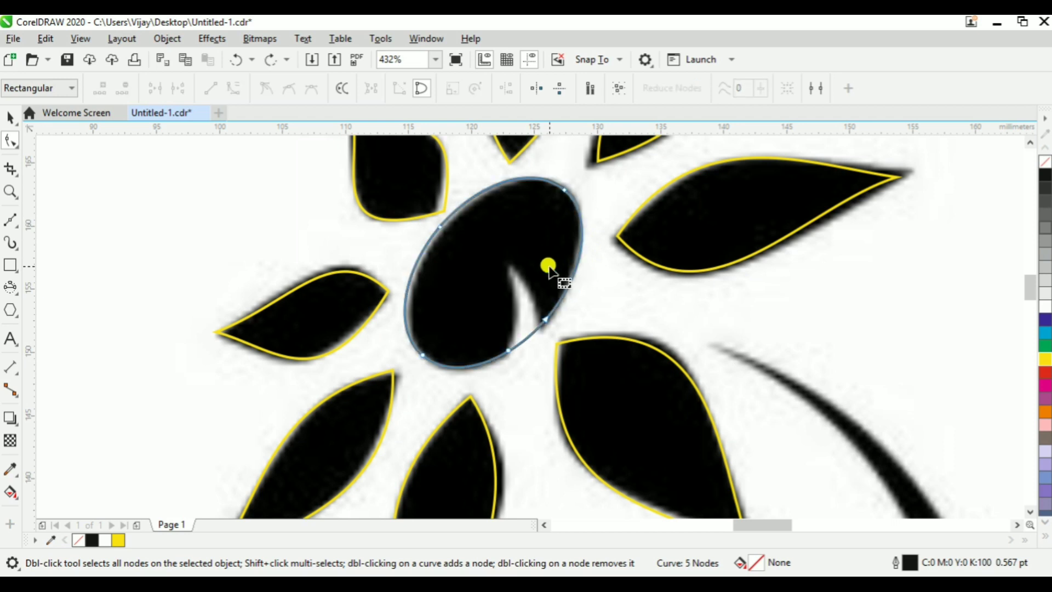
Make the two centre-outline nodes on either side of the notch opening cusp nodes.
click(508, 350)
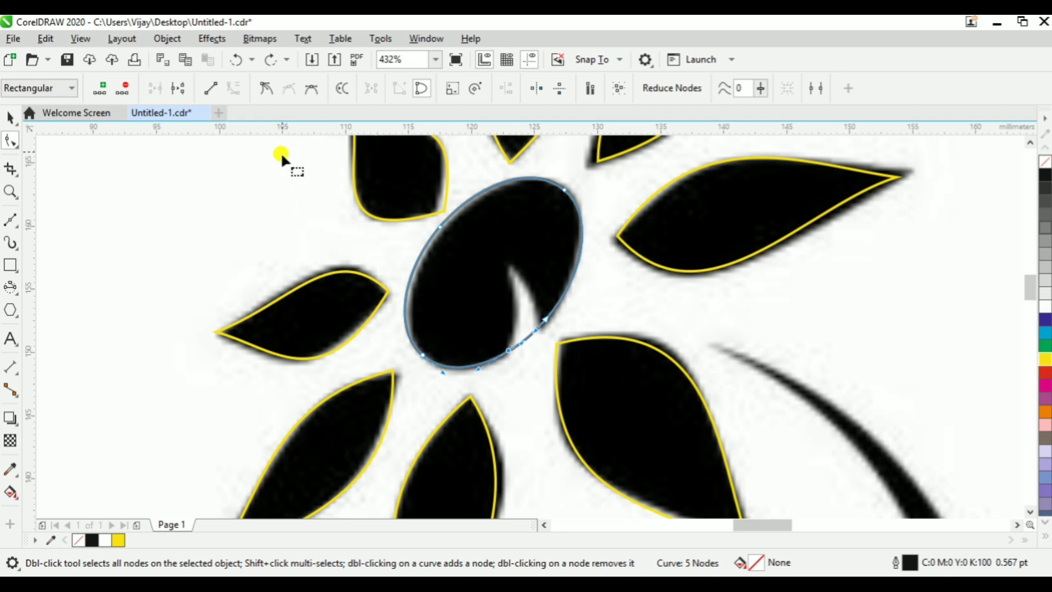
click(265, 89)
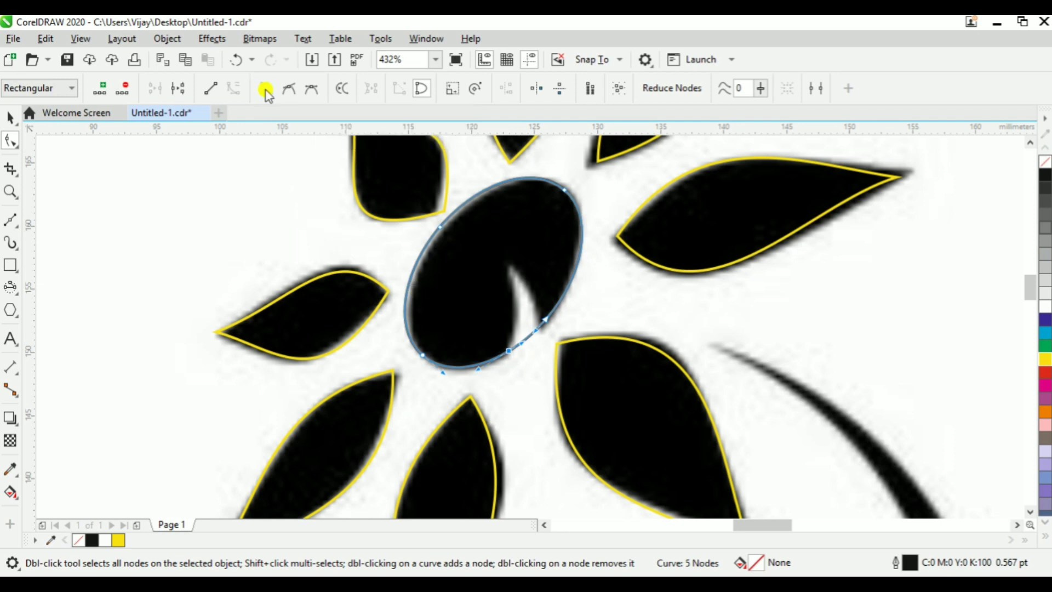
click(505, 305)
click(545, 318)
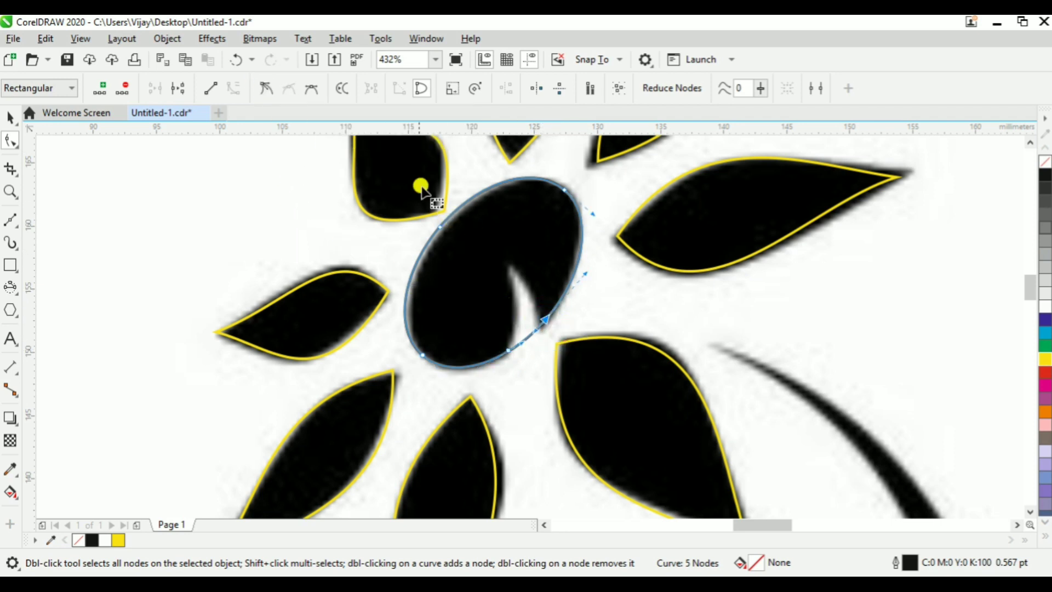
click(265, 89)
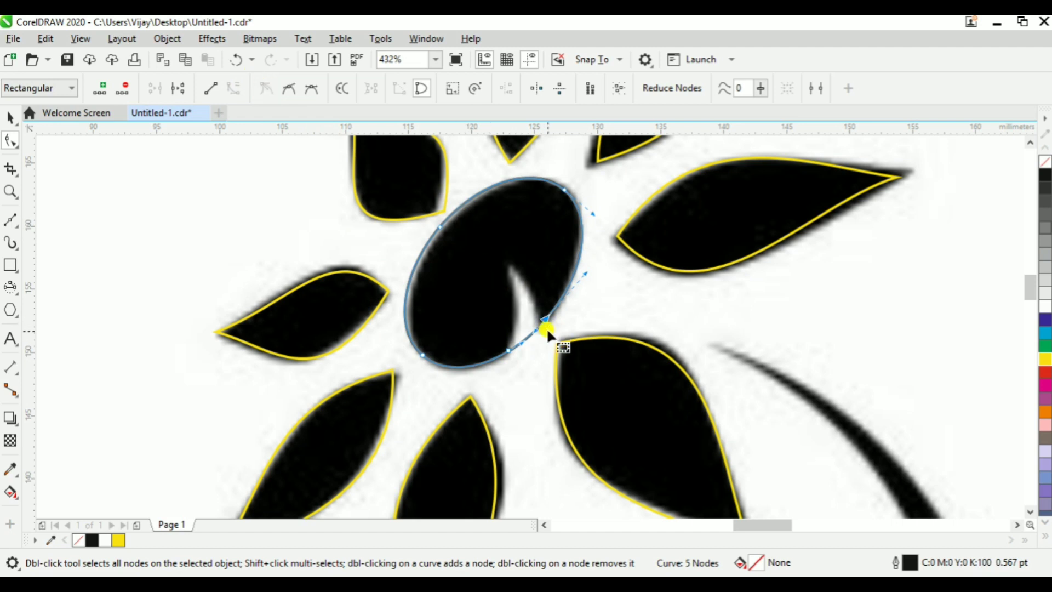
Convert the centre outline's segment across the notch opening to a line, add a node midway, and move that node to the notch tip.
right_click(525, 334)
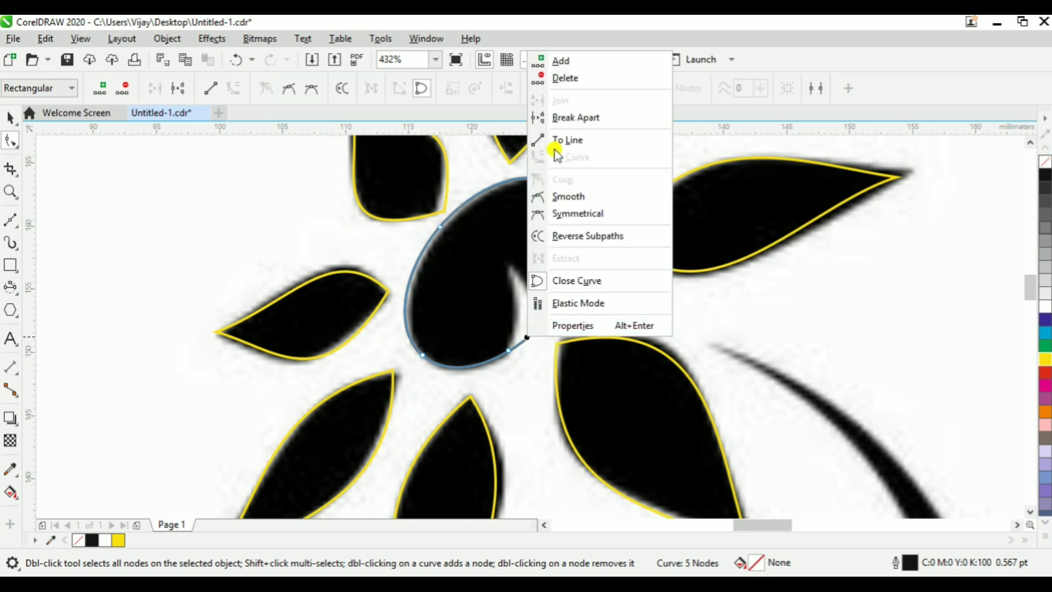
click(559, 142)
click(554, 361)
click(524, 331)
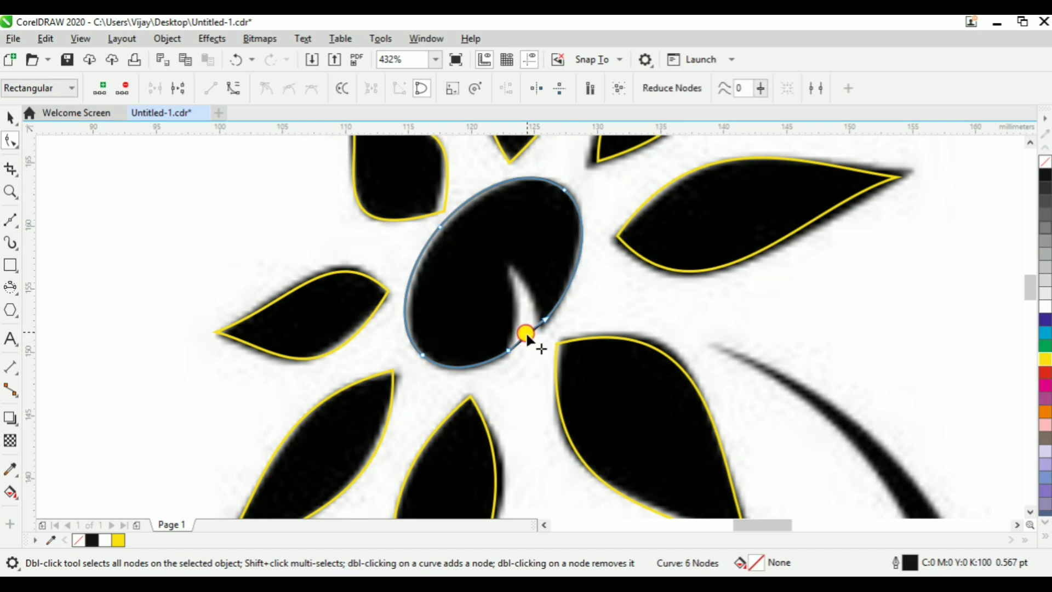
drag(526, 333, 511, 269)
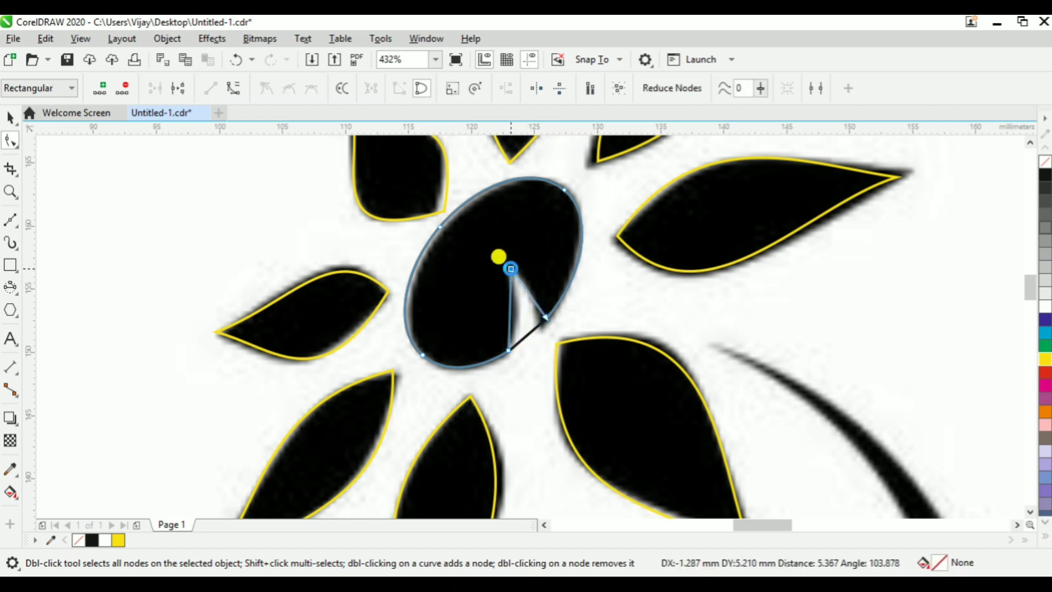
Convert both straight sides of the centre outline's notch to curves and bend them to follow the notch edges.
right_click(526, 293)
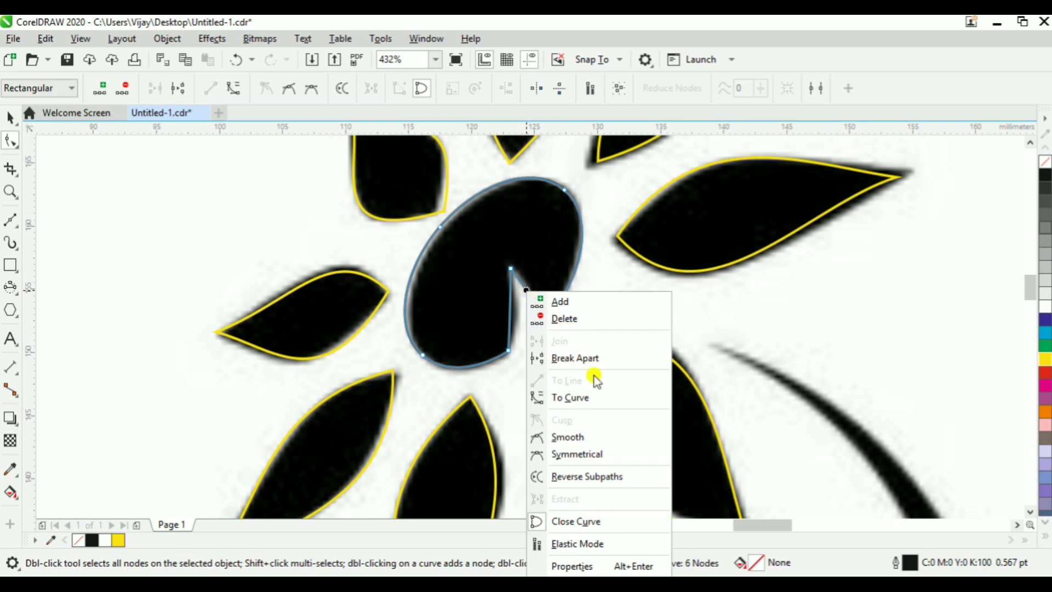
click(594, 397)
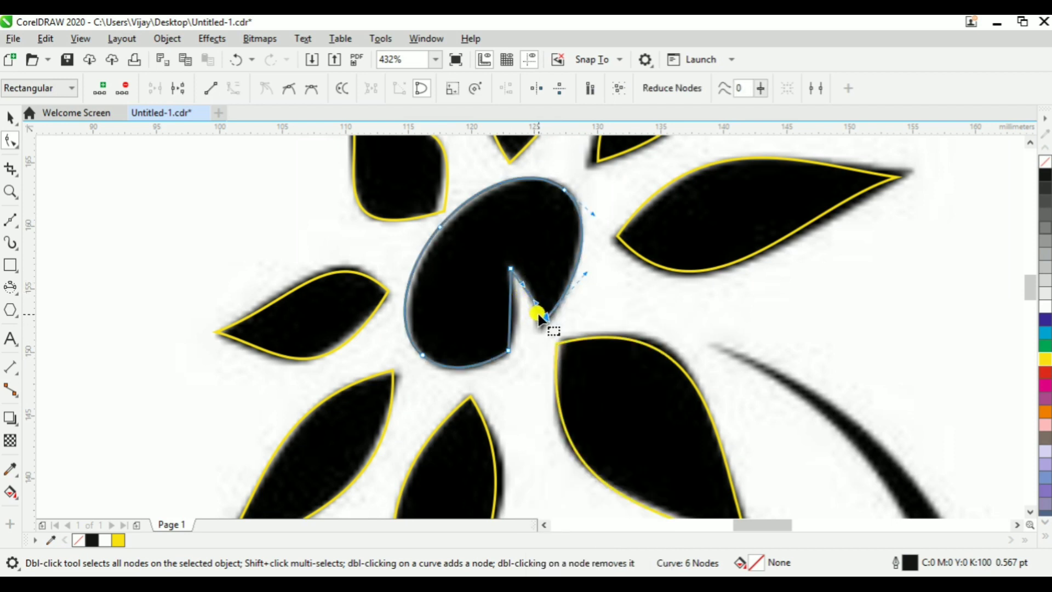
click(522, 280)
drag(523, 279, 527, 276)
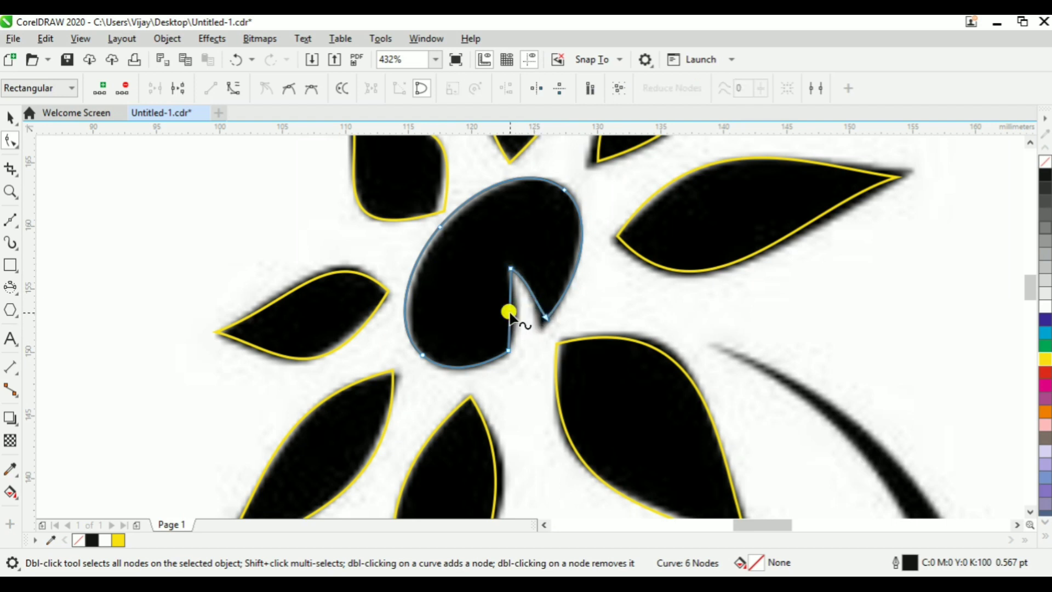
right_click(510, 313)
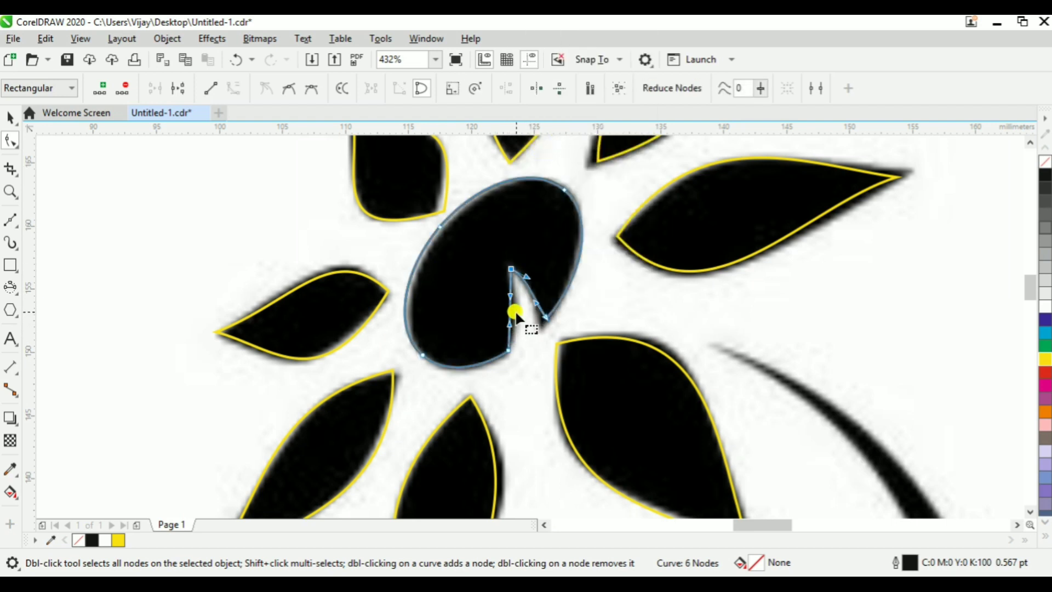
drag(509, 310, 514, 309)
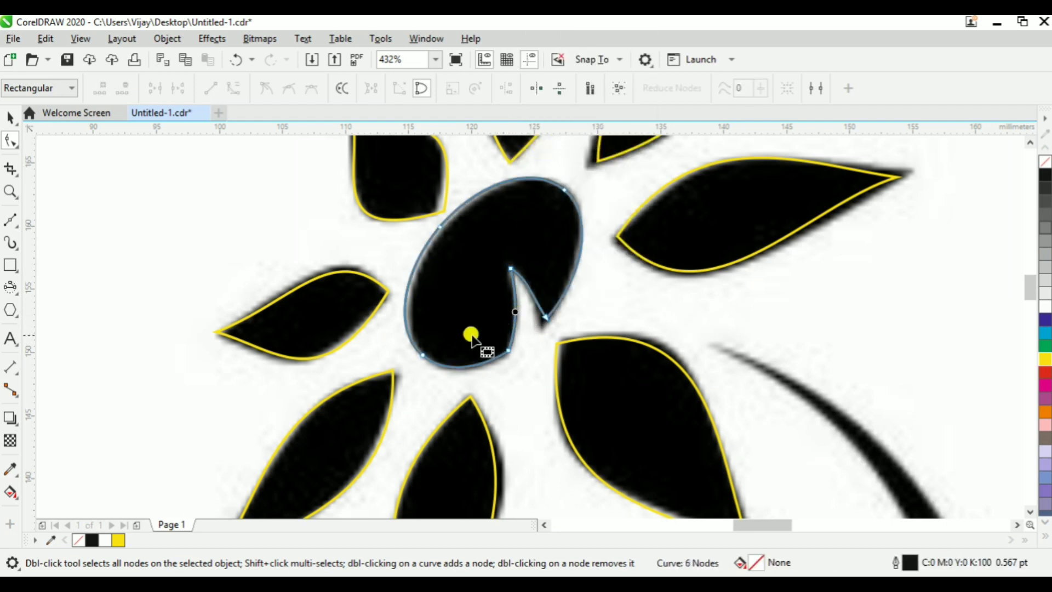
Draw a closed two-node Bézier path running from the main stem's upper tip beside the flower to its base.
key(z)
scroll(542, 327, down, 3)
key(space)
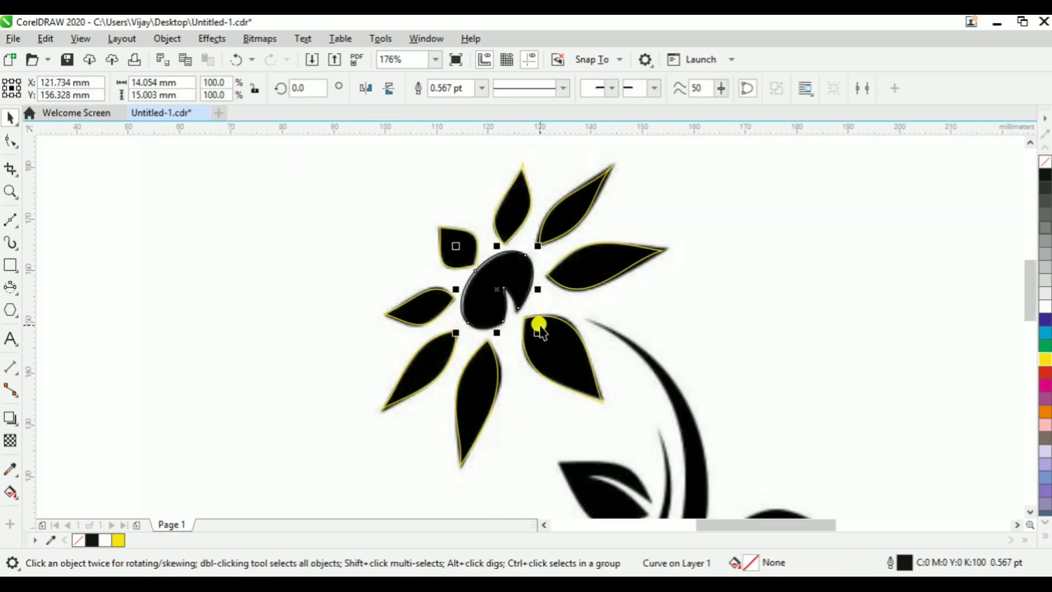
right_click(541, 316)
key(Escape)
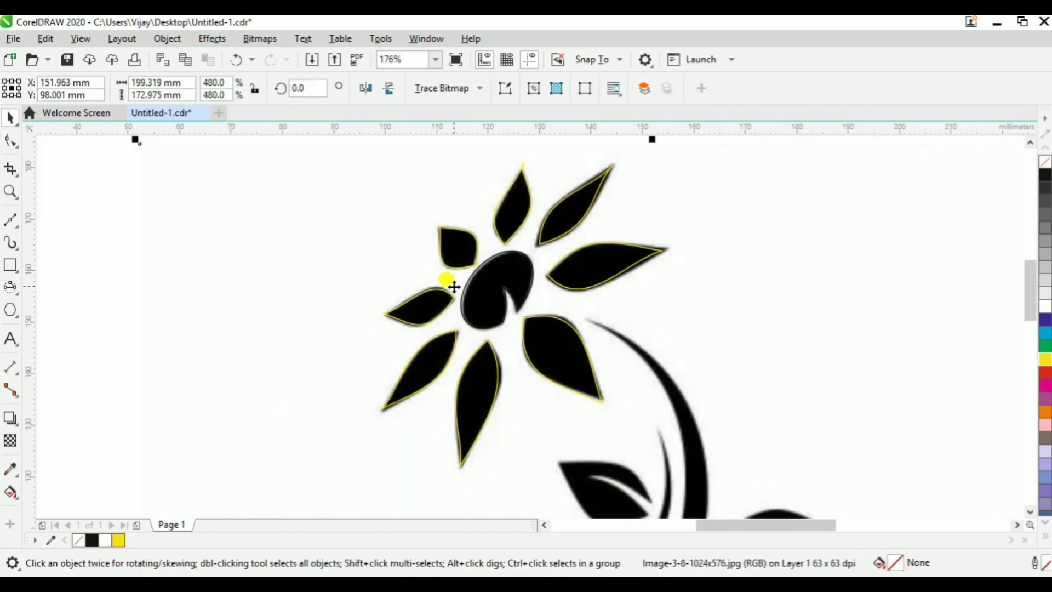
key(z)
scroll(535, 291, down, 3)
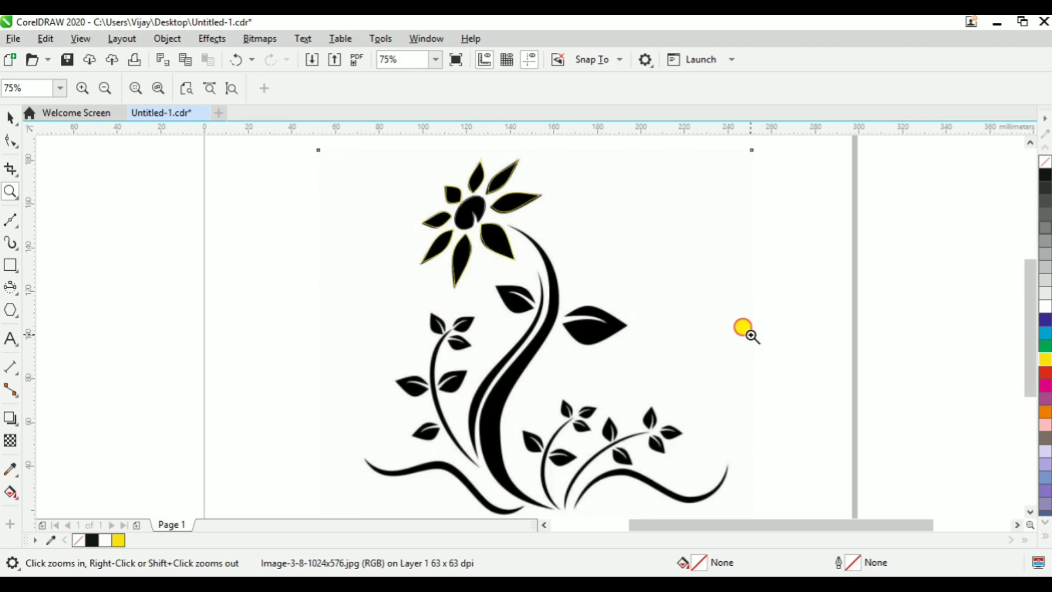
click(747, 328)
shift+click(439, 279)
shift+click(502, 281)
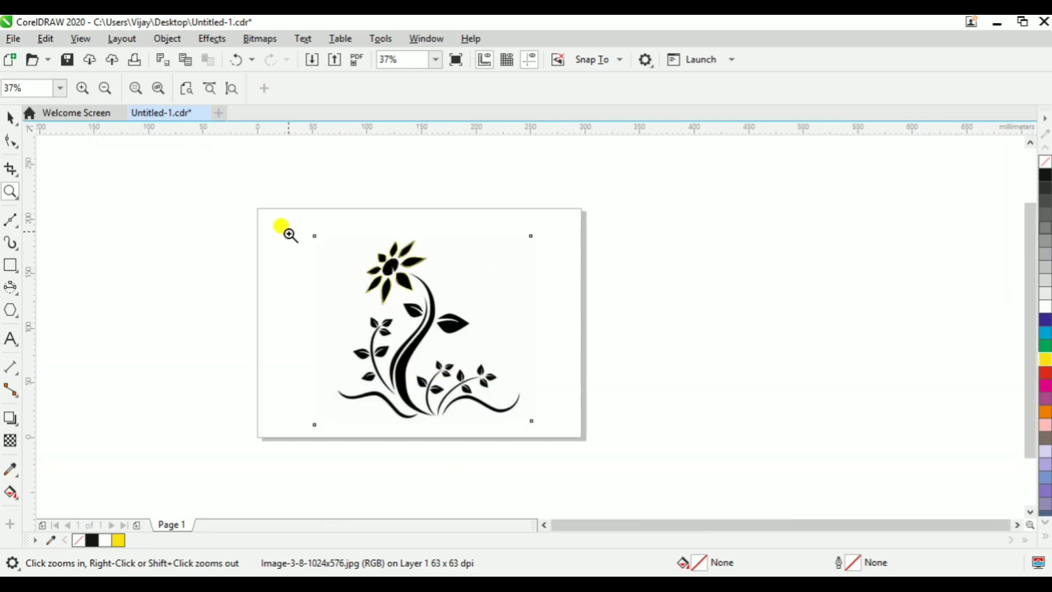
drag(301, 225, 535, 411)
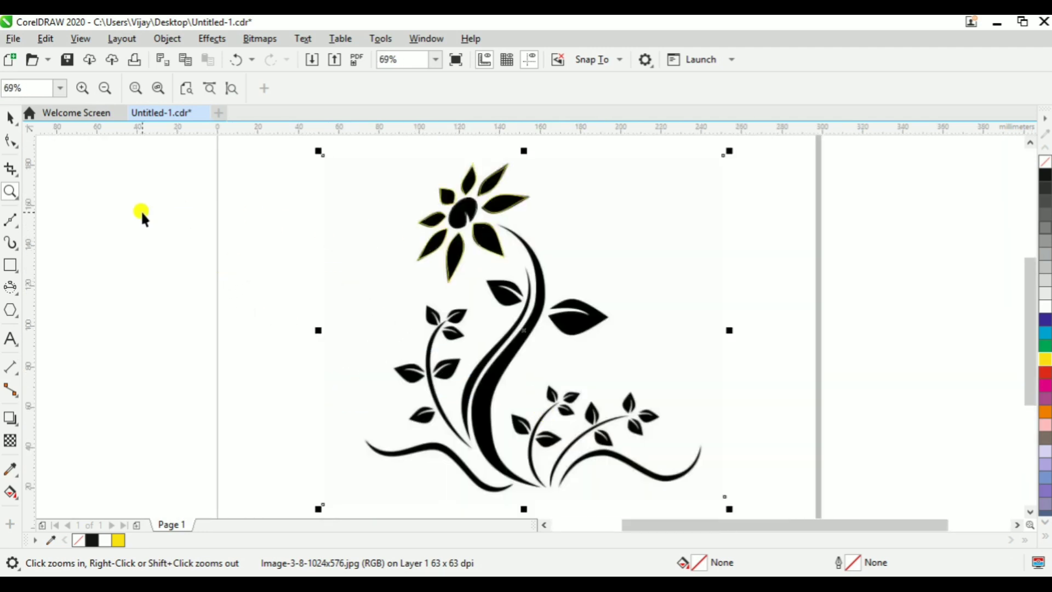
key(space)
click(11, 219)
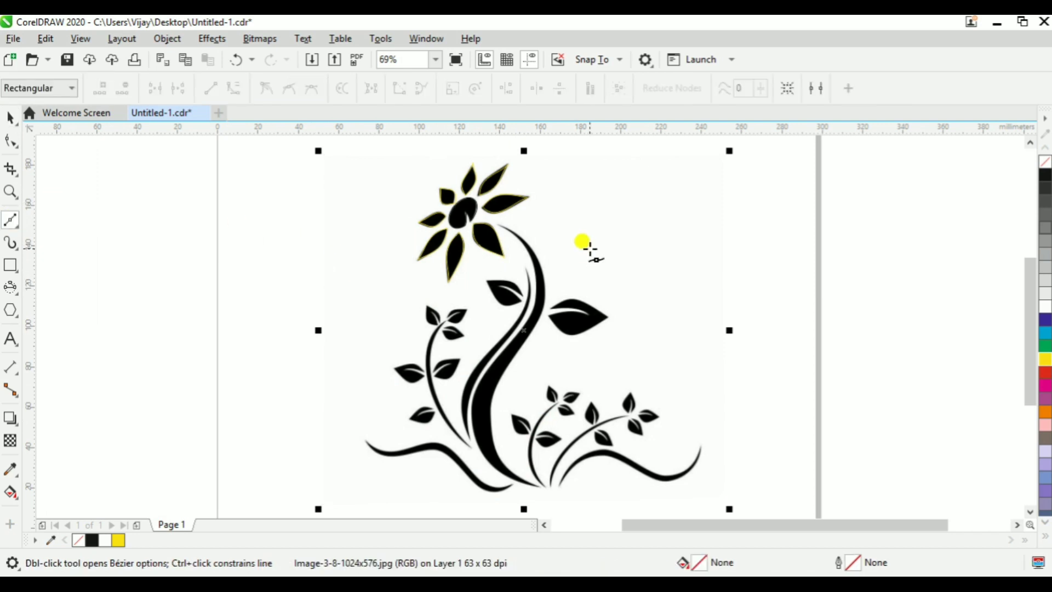
click(499, 222)
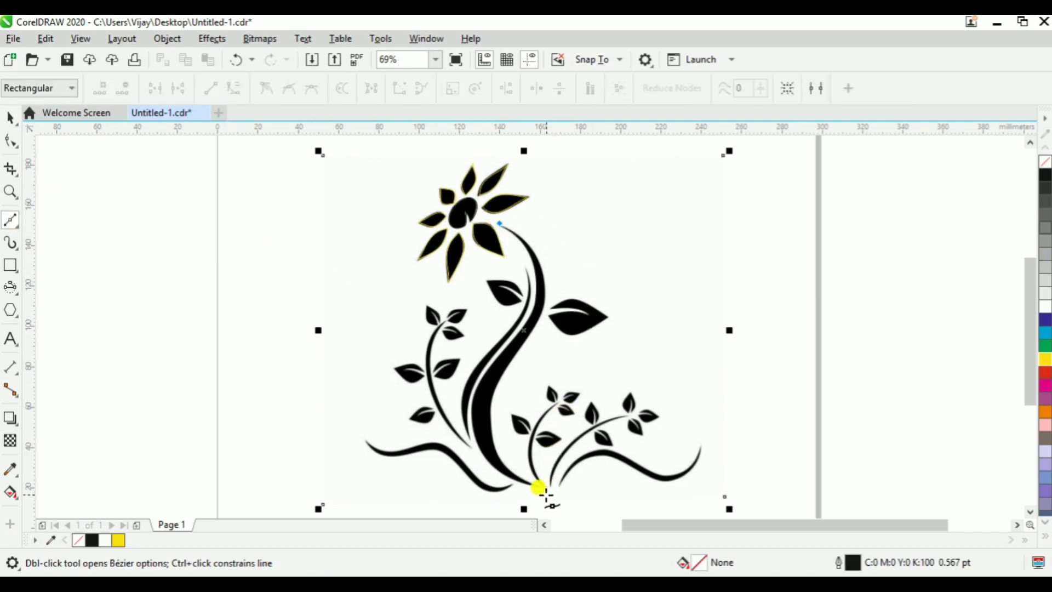
click(534, 484)
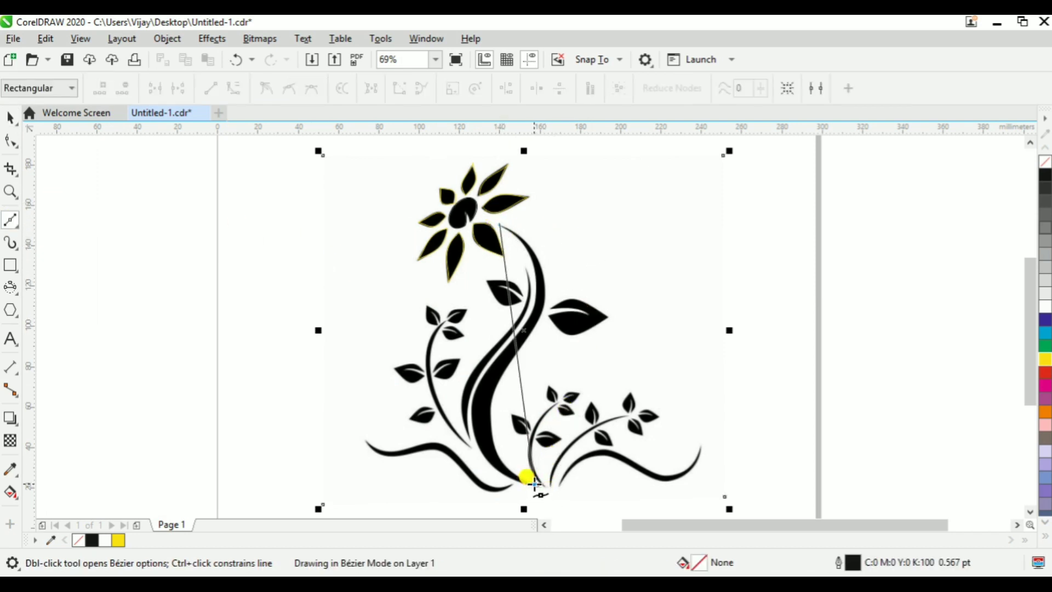
click(502, 228)
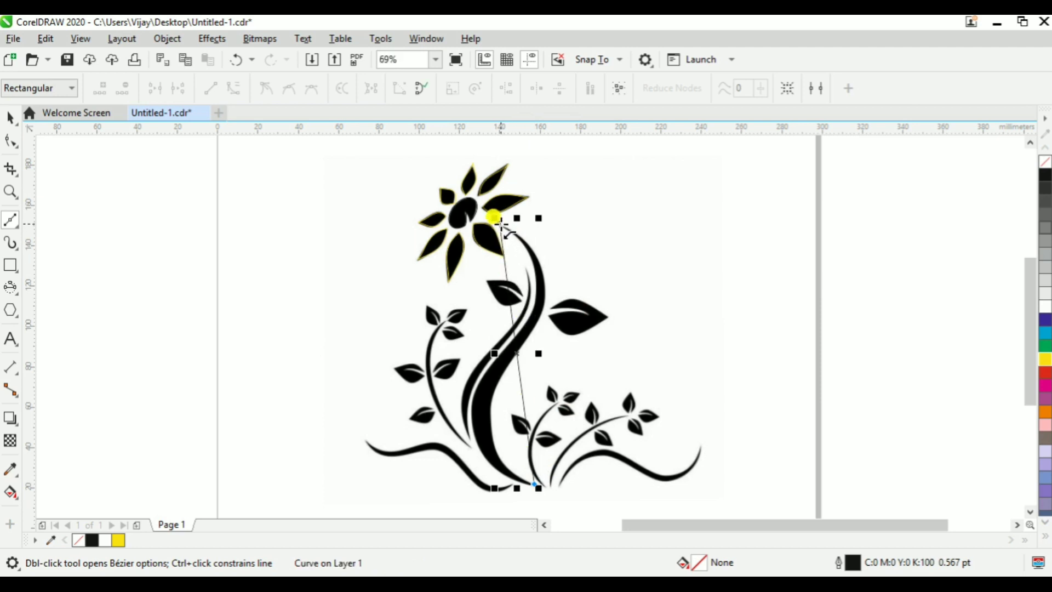
Convert one side of the stem path to a curve and bend it into an S shape along the main stem.
click(12, 140)
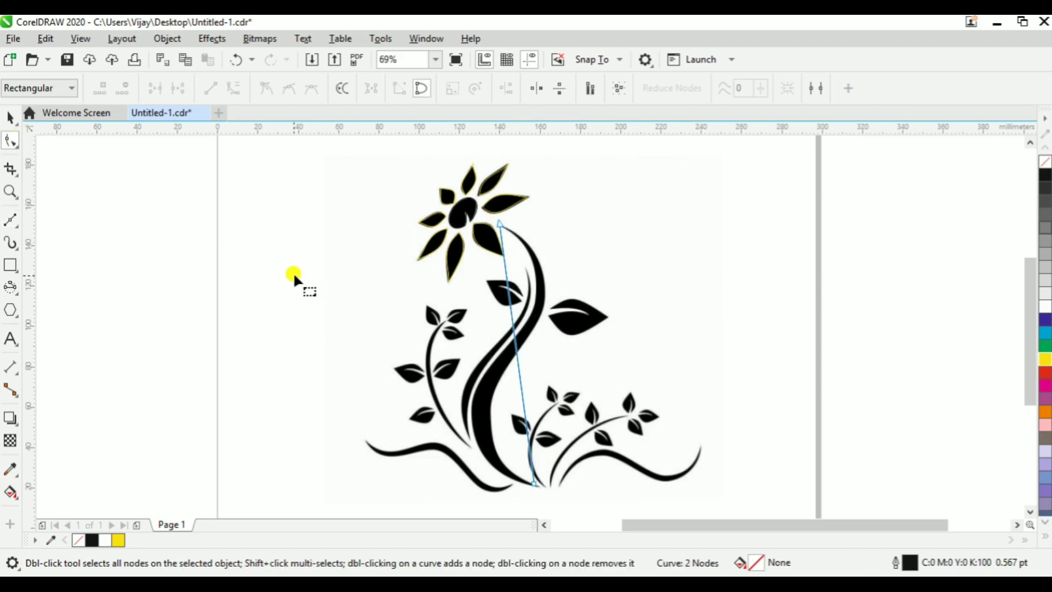
right_click(512, 336)
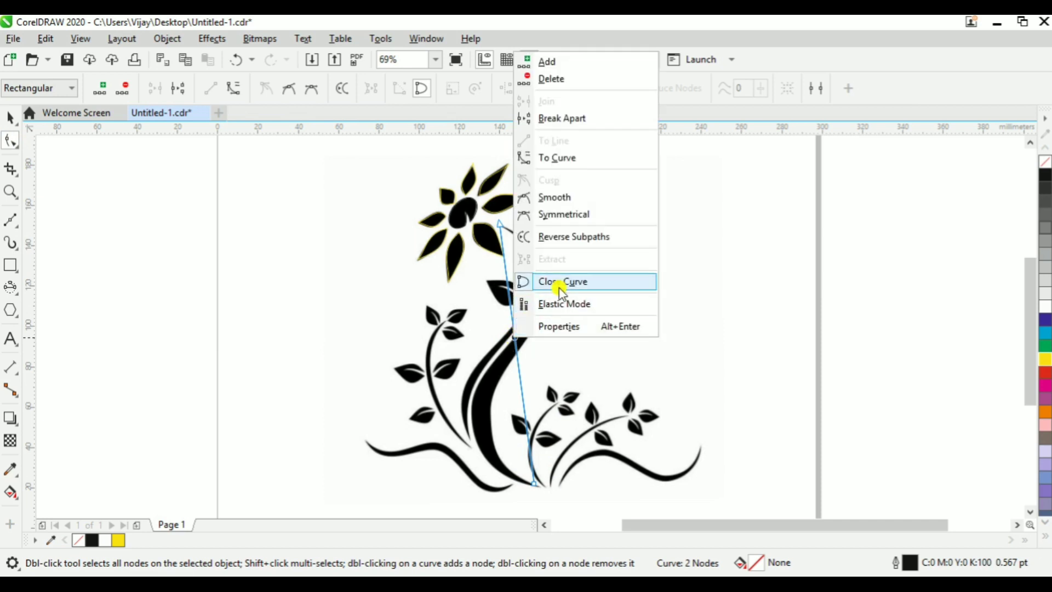
click(569, 155)
drag(512, 296, 574, 258)
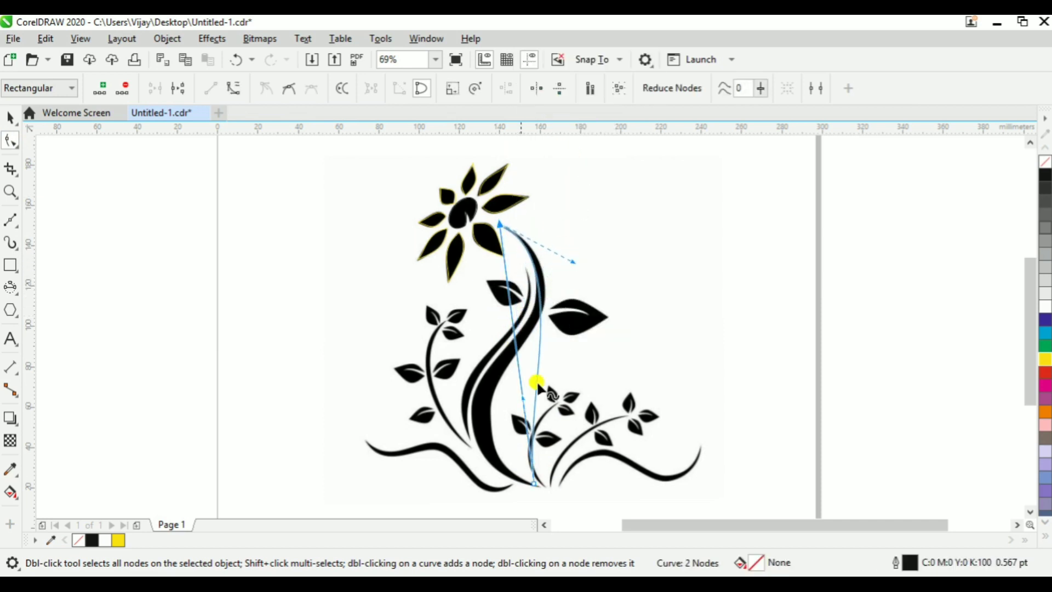
drag(522, 395, 379, 445)
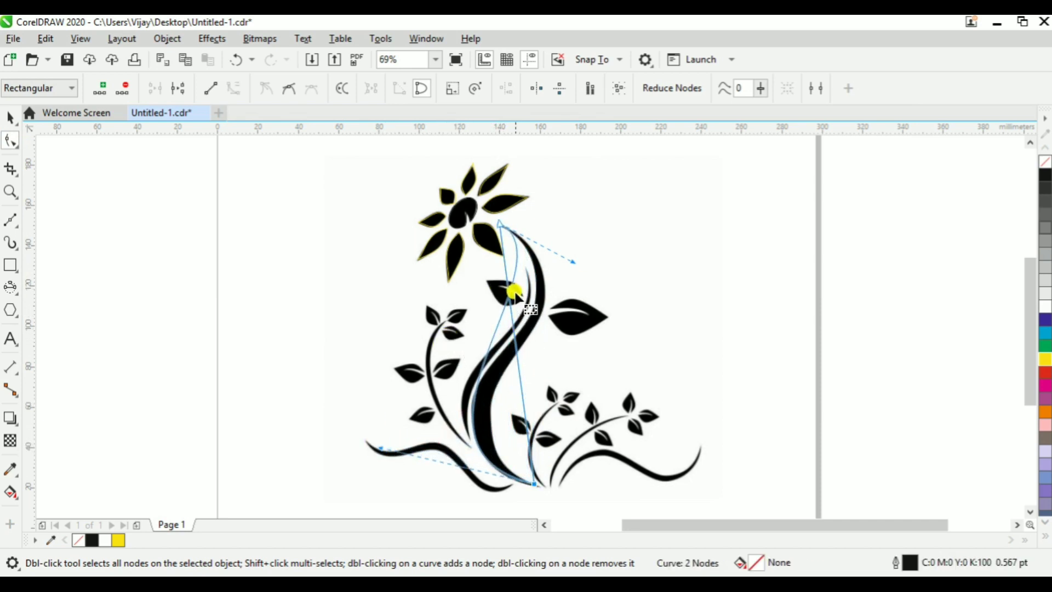
Adjust the S-curve's end handles at the stem tip and base to bring it closer to the stem's left edge.
drag(567, 258, 619, 302)
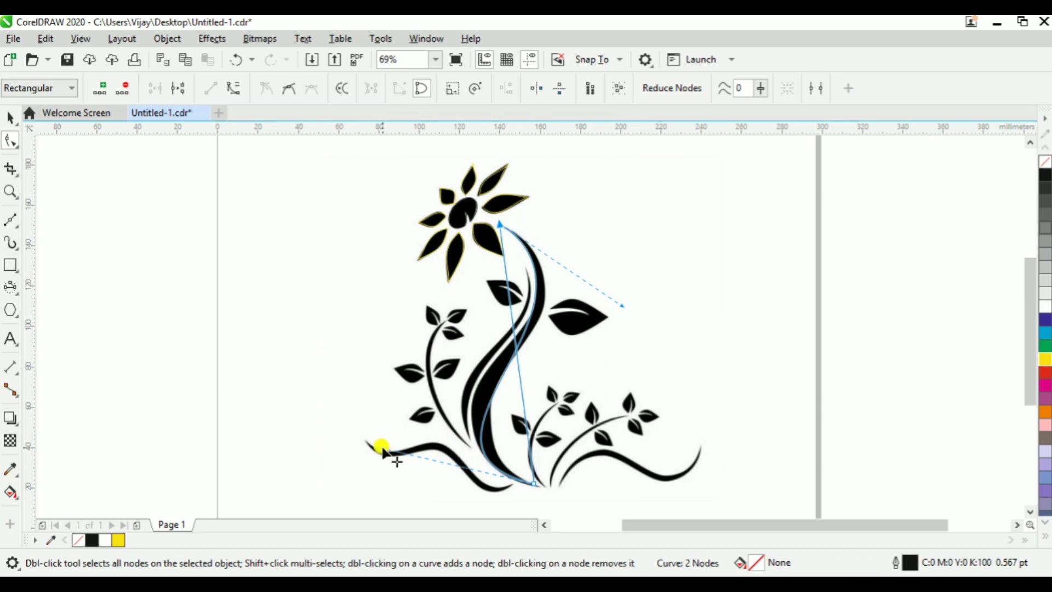
drag(383, 451, 356, 409)
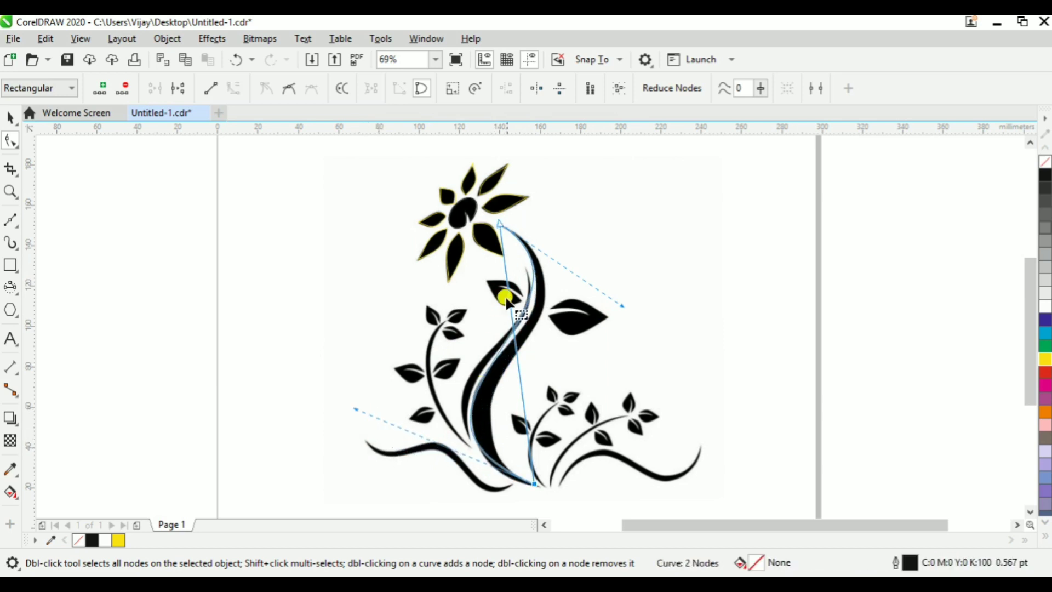
drag(619, 305, 634, 332)
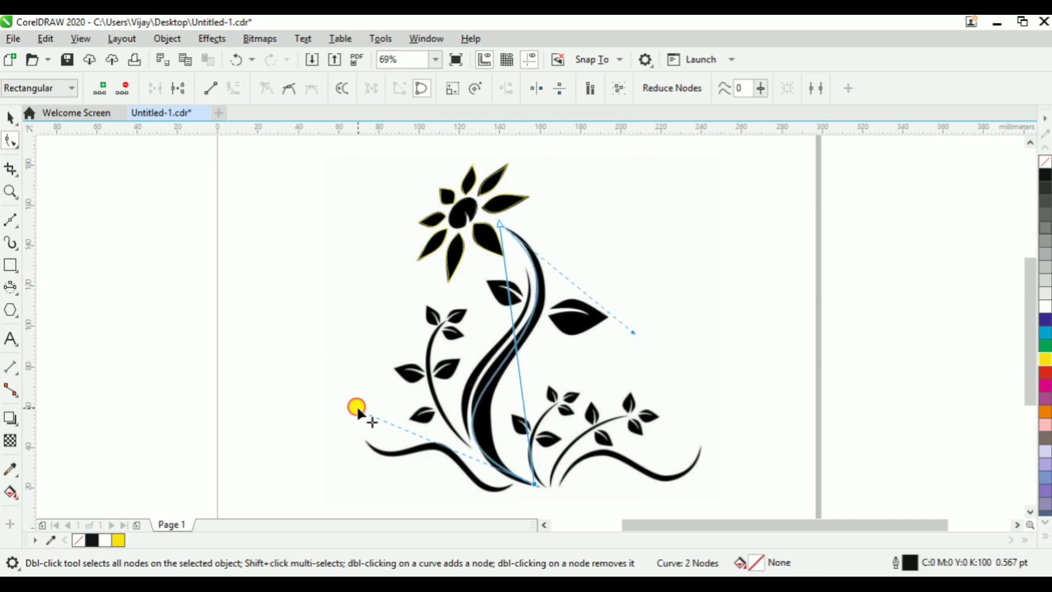
mouse_move(358, 406)
mouse_down()
mouse_move(369, 427)
mouse_move(357, 432)
mouse_move(358, 419)
mouse_up()
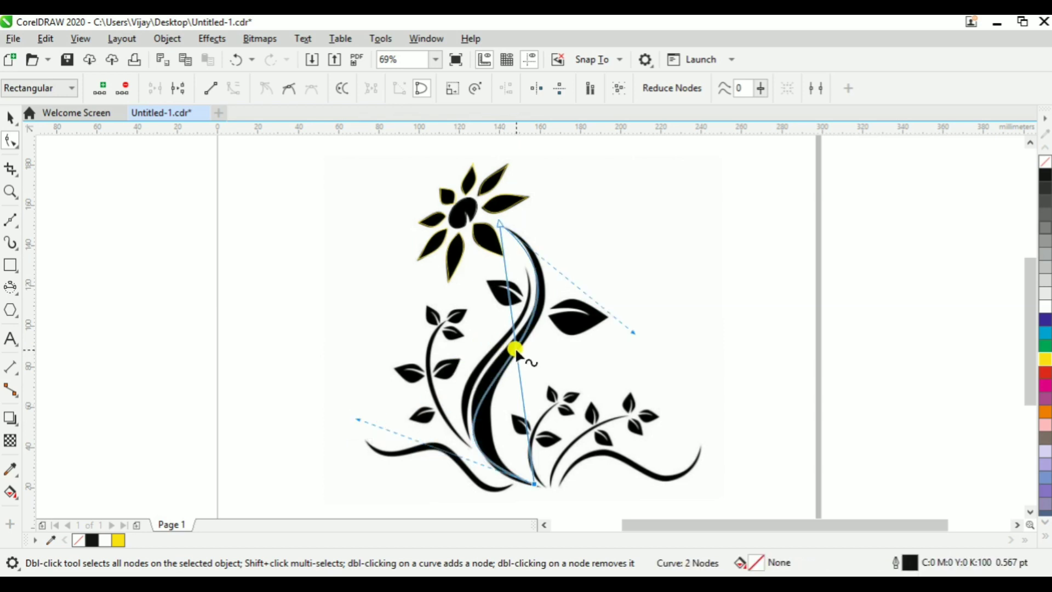
Add a node about midway along the stem's S-curve and reshape the segments on either side to follow the stem's left edge.
drag(514, 347, 529, 310)
drag(500, 350, 536, 308)
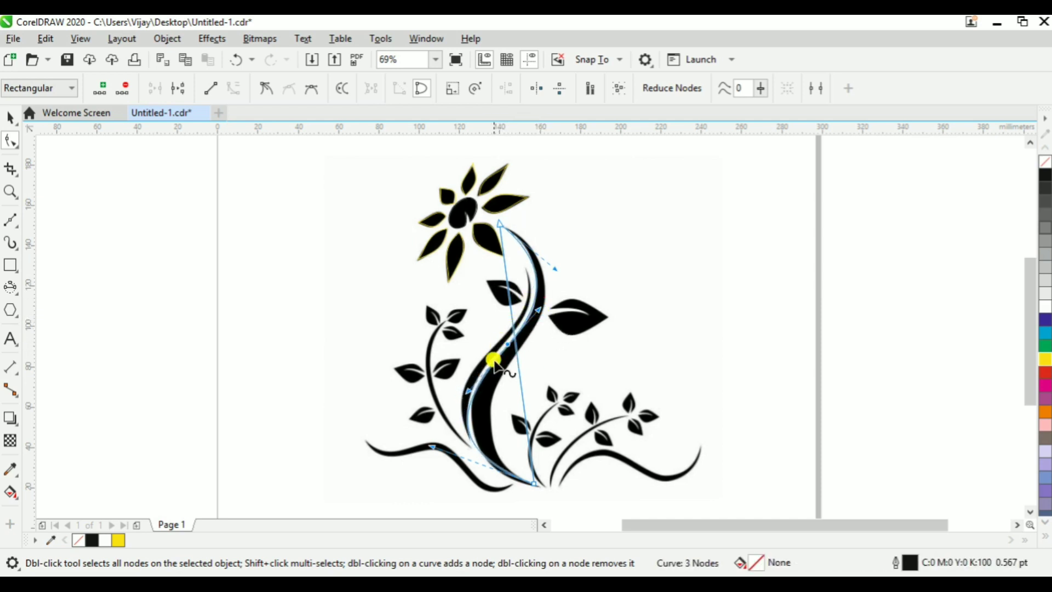
drag(469, 433, 474, 424)
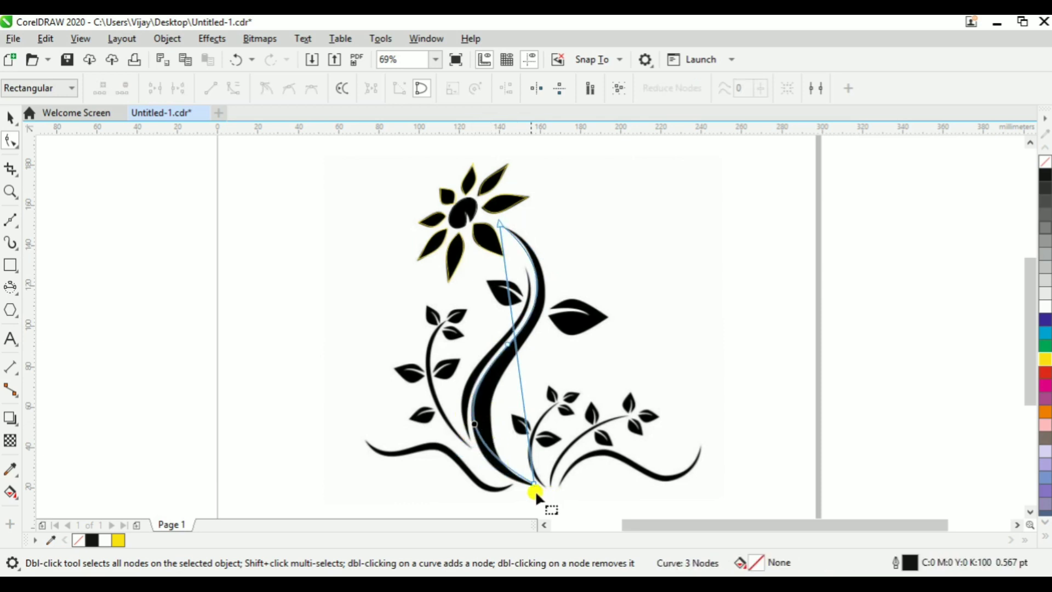
click(495, 464)
drag(495, 460, 497, 463)
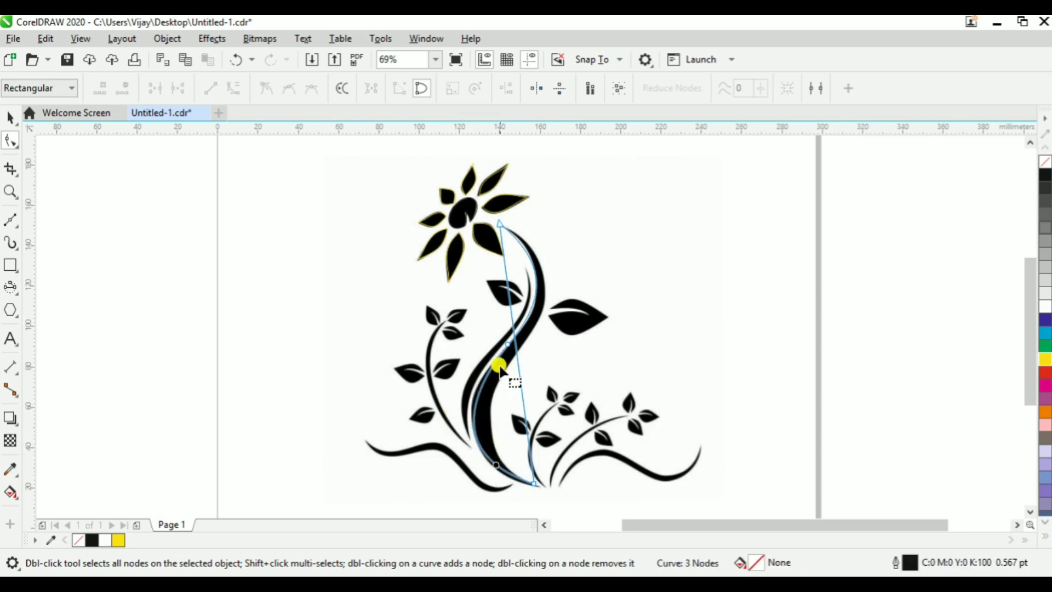
Fine-tune the handles of the S-curve's middle and base nodes to fit the main stem's left edge.
drag(486, 333, 524, 363)
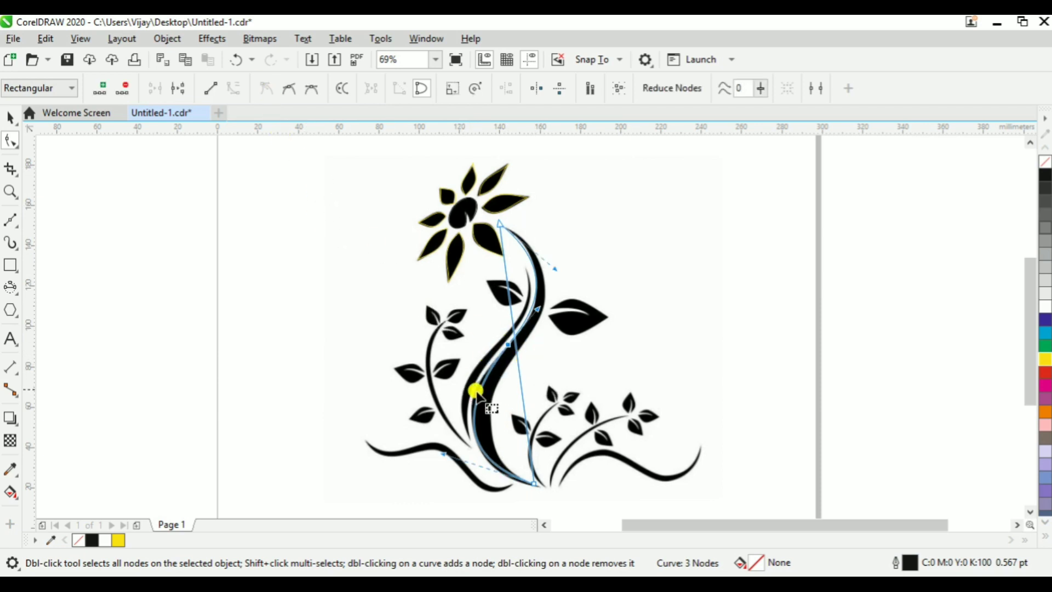
drag(469, 387, 472, 384)
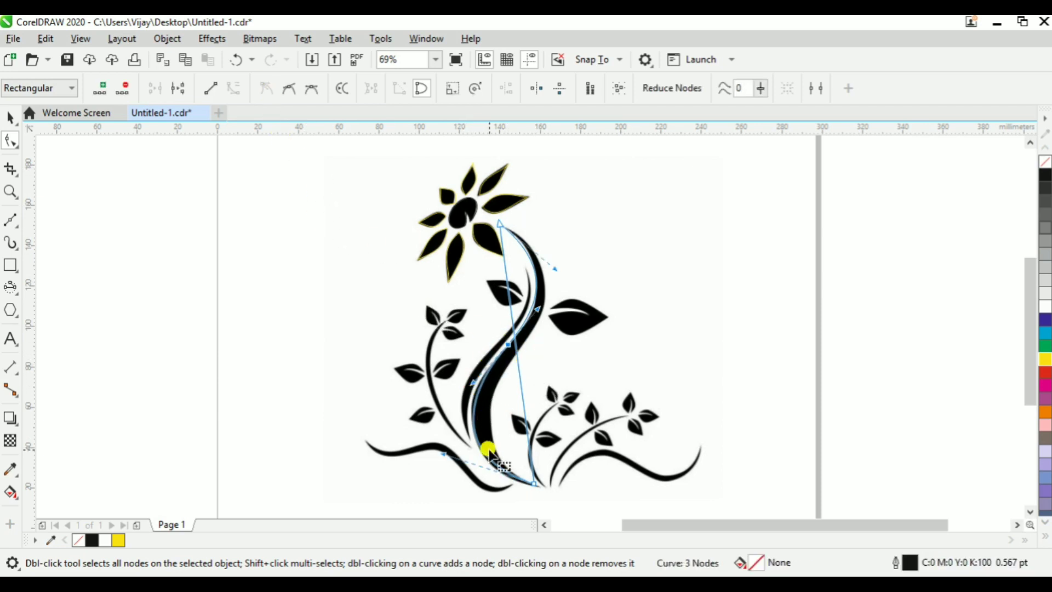
drag(442, 450, 445, 460)
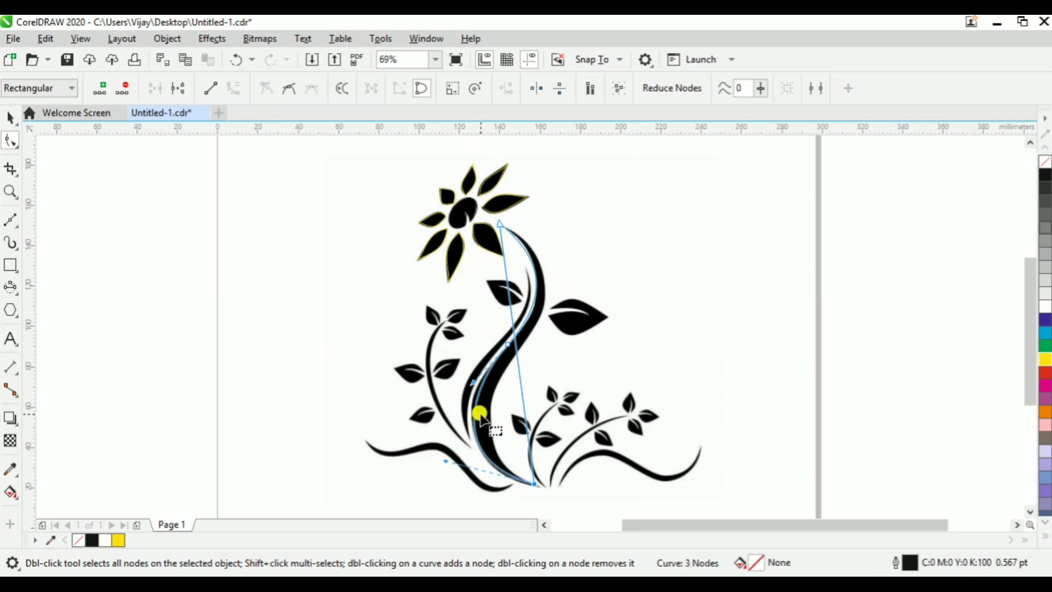
drag(470, 377, 466, 378)
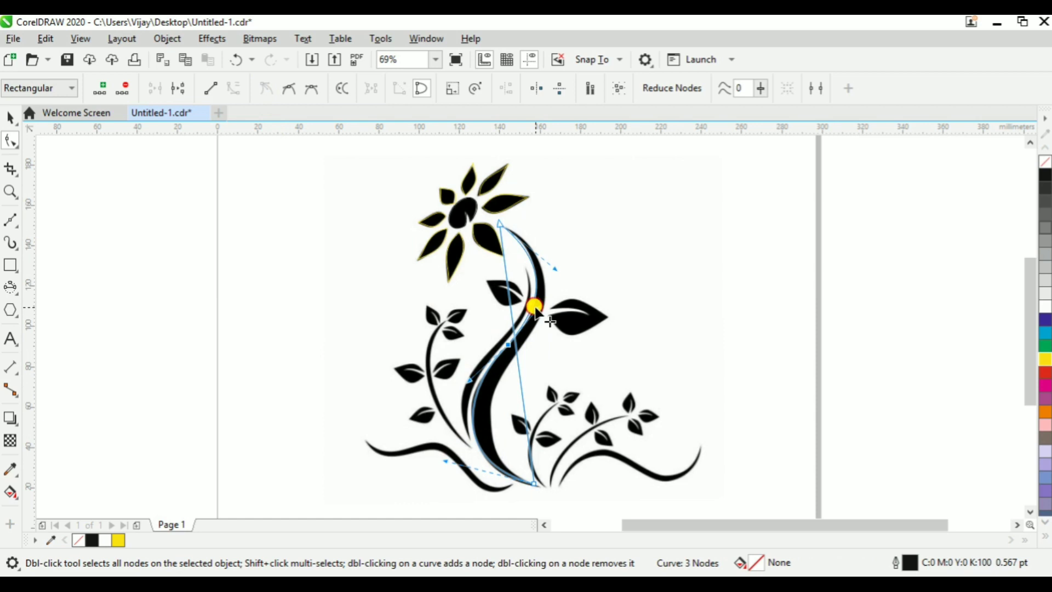
drag(535, 310, 536, 305)
Convert the straight side of the main stem's path to a curve and bend it into an S shape toward the stem's right edge.
right_click(515, 353)
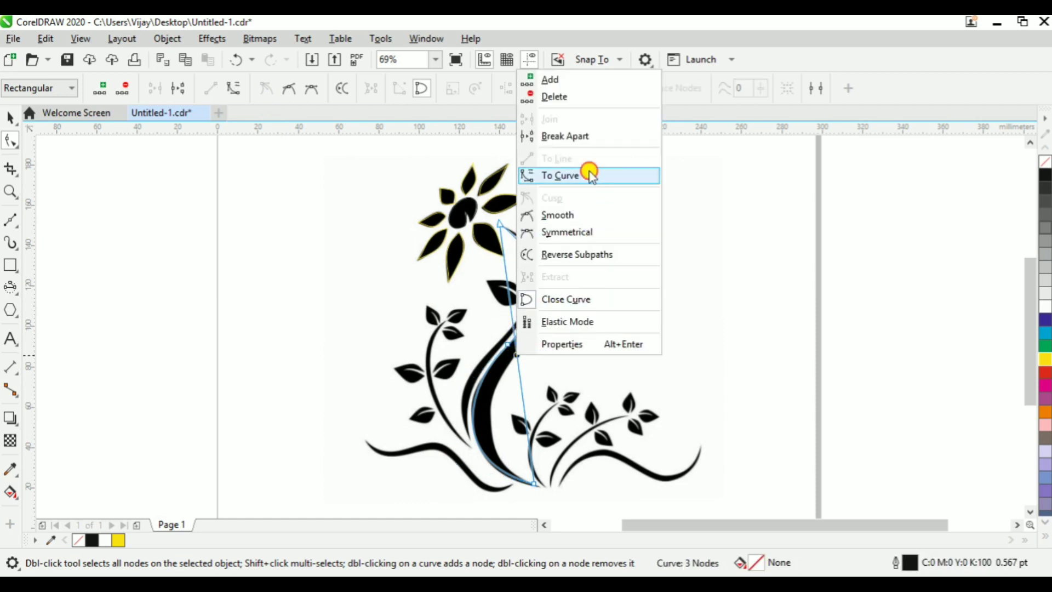
click(591, 174)
drag(512, 311, 594, 265)
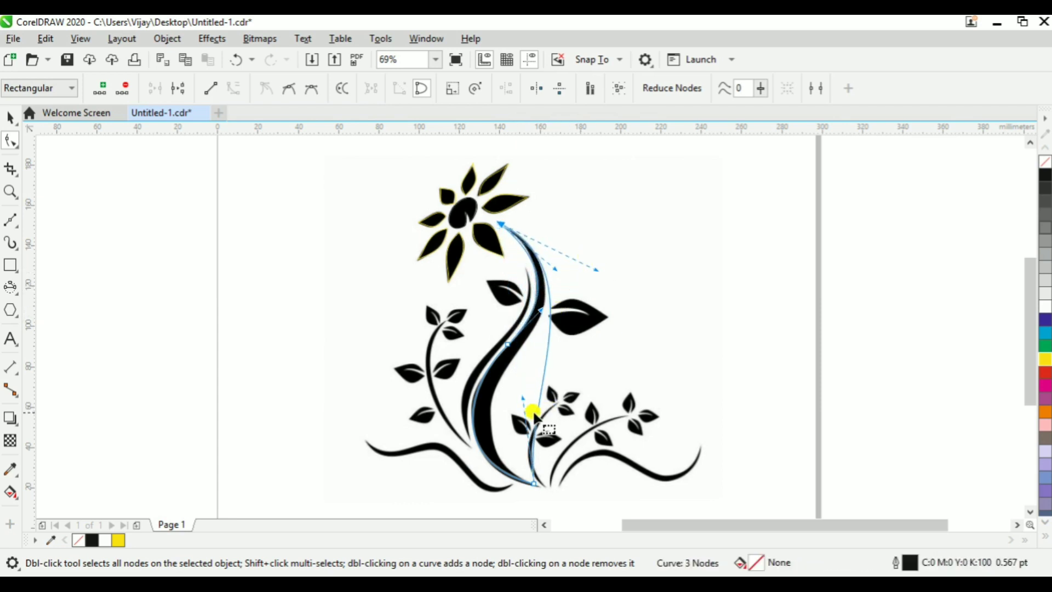
drag(518, 395, 407, 422)
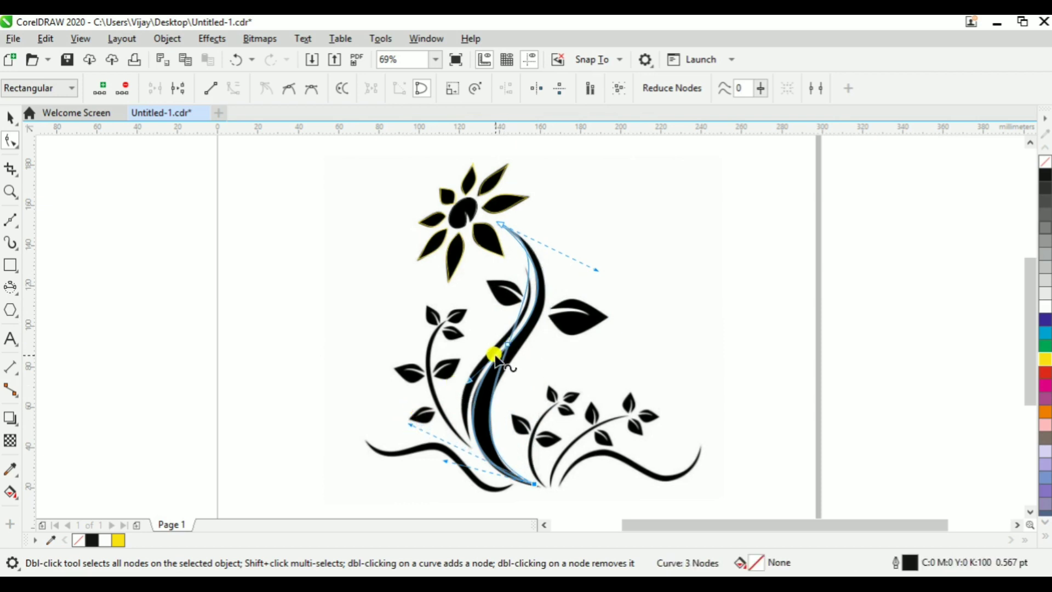
drag(595, 271, 633, 304)
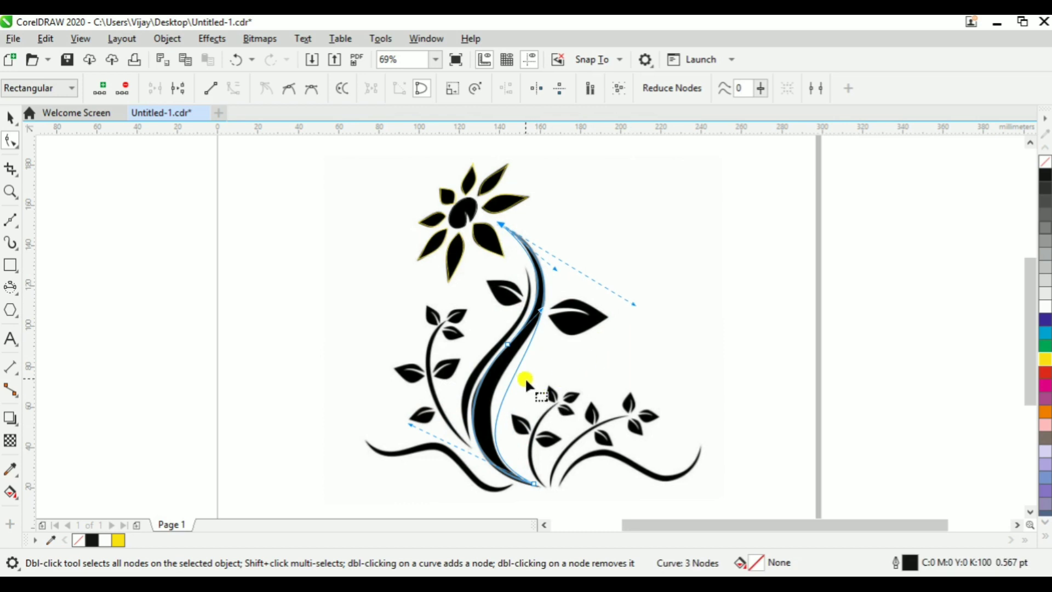
Add a node about midway along the main stem's right-hand curve and shift it and its handles onto the stem's right edge.
double_click(520, 363)
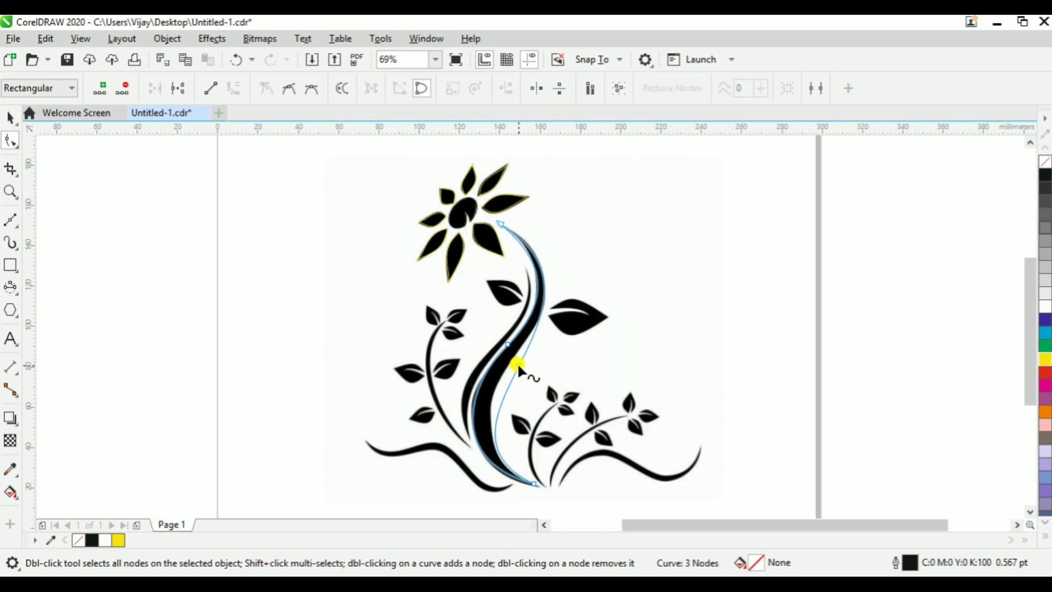
drag(517, 362, 504, 364)
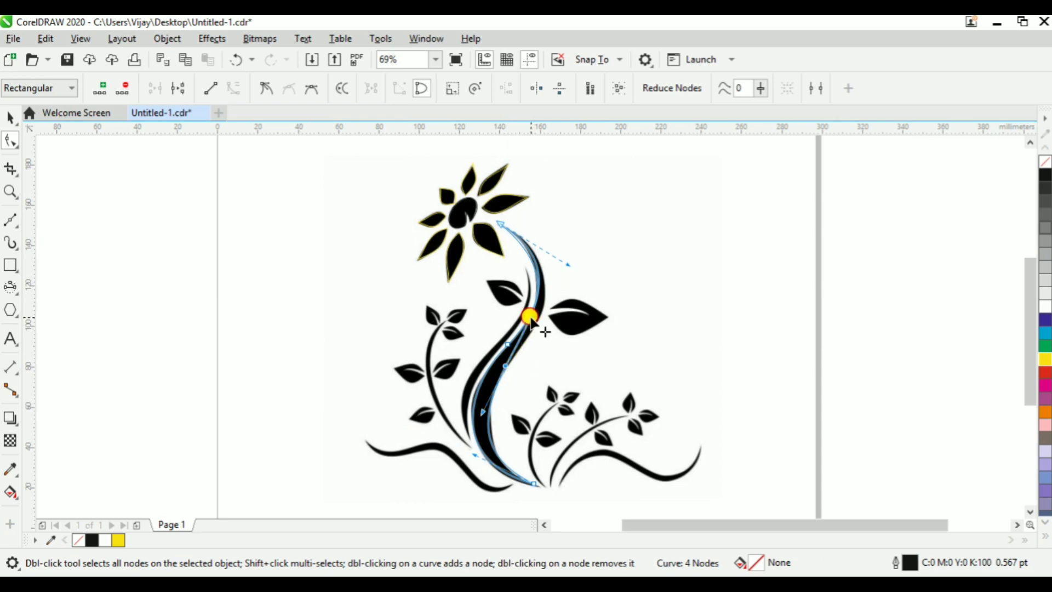
drag(531, 319, 543, 325)
drag(504, 364, 510, 361)
drag(551, 324, 545, 322)
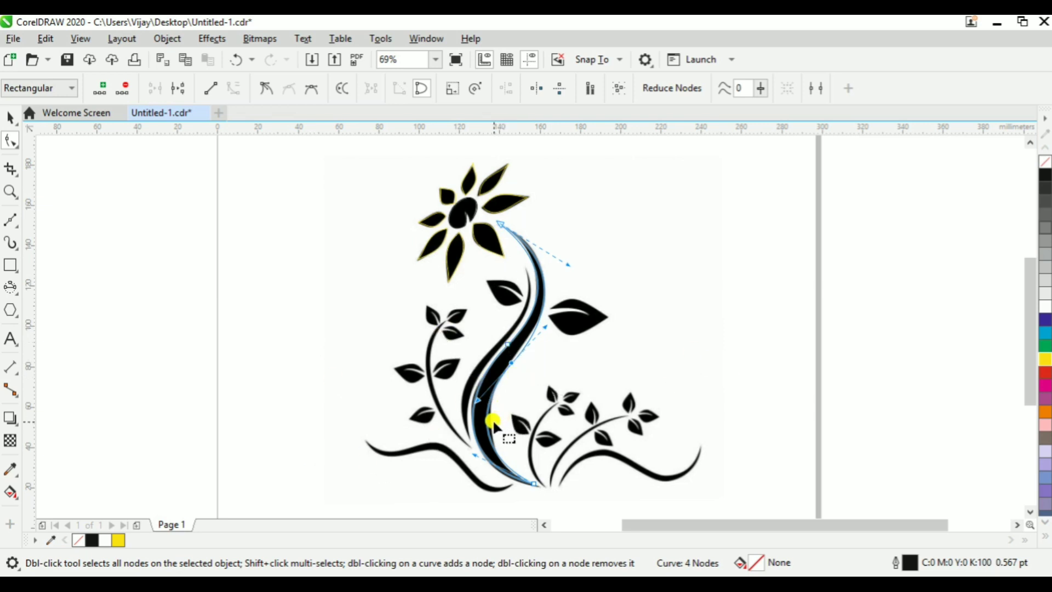
Fine-tune the position and handles of the main stem's right-hand middle node, then finish editing the stem outline.
click(536, 363)
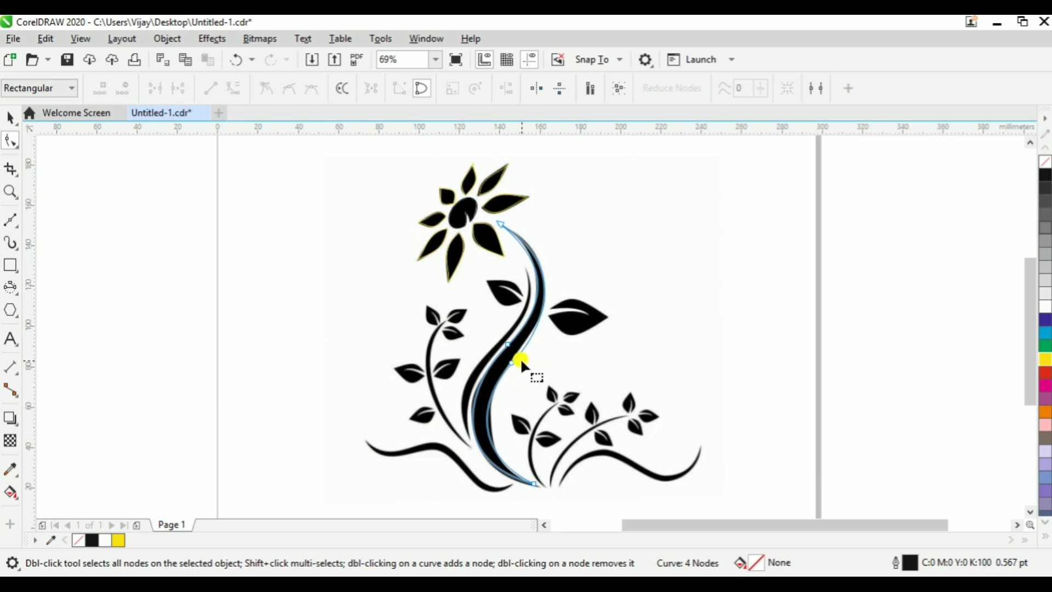
drag(510, 358, 512, 354)
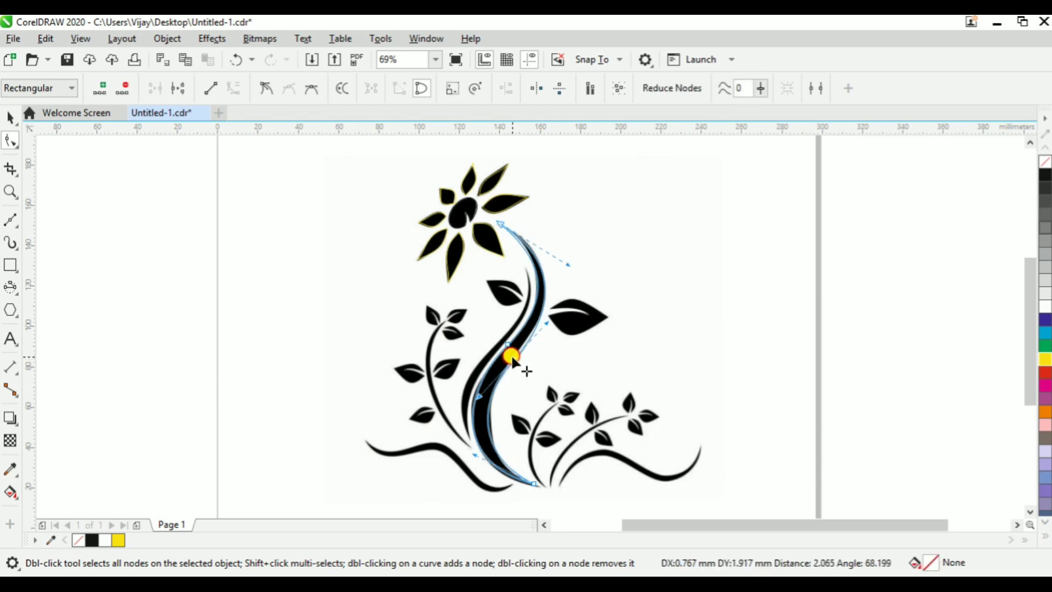
click(478, 392)
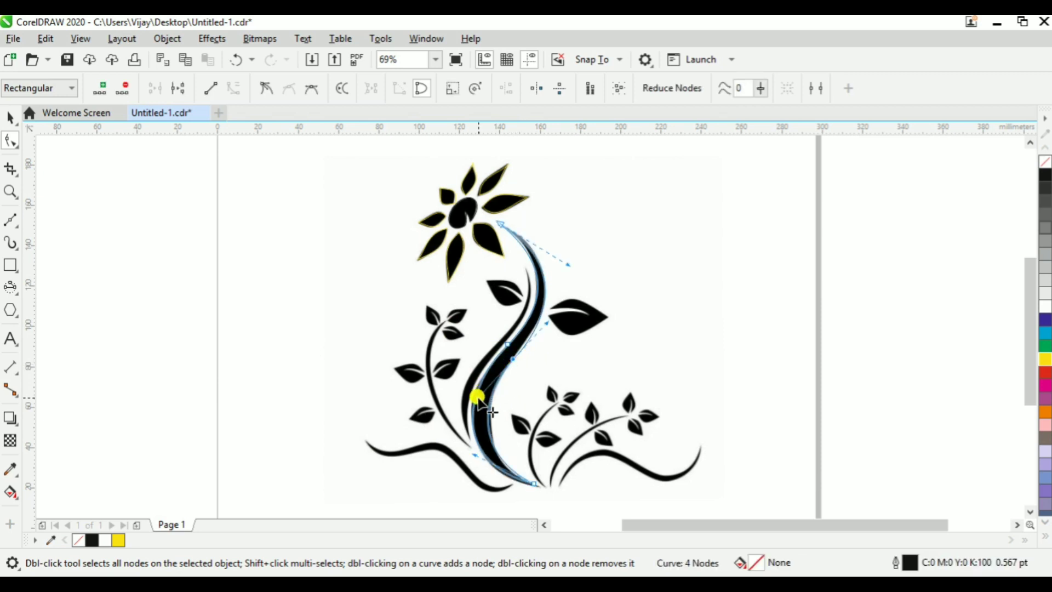
drag(478, 400, 480, 403)
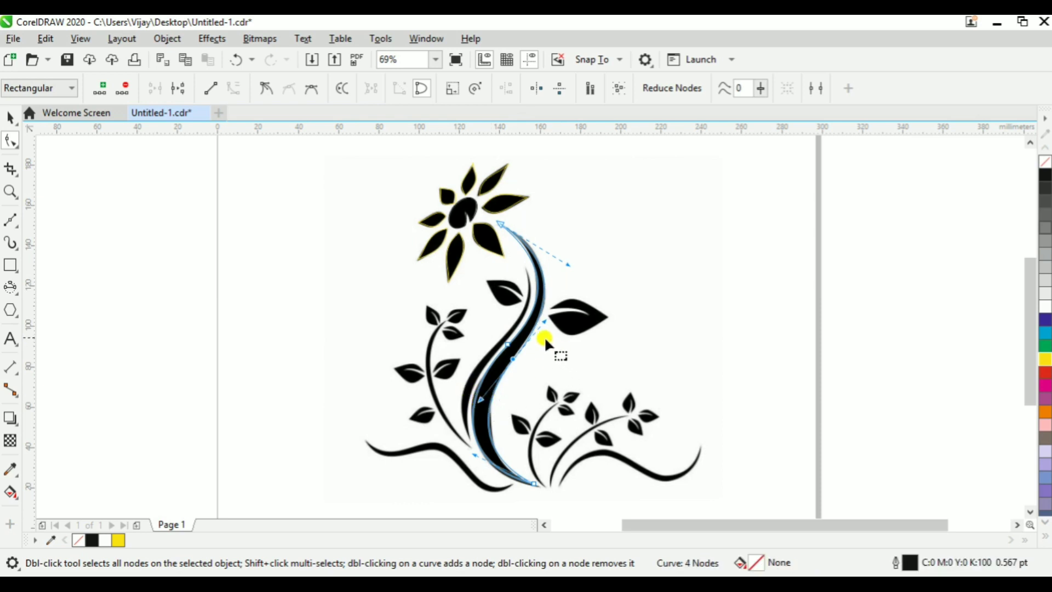
drag(549, 322, 548, 319)
click(502, 367)
key(space)
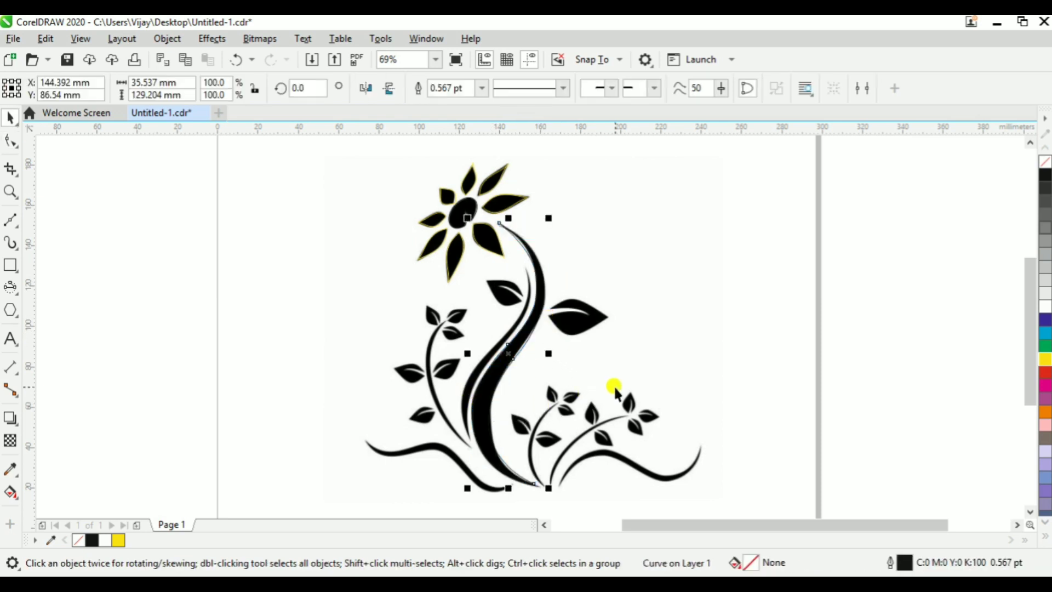
click(539, 345)
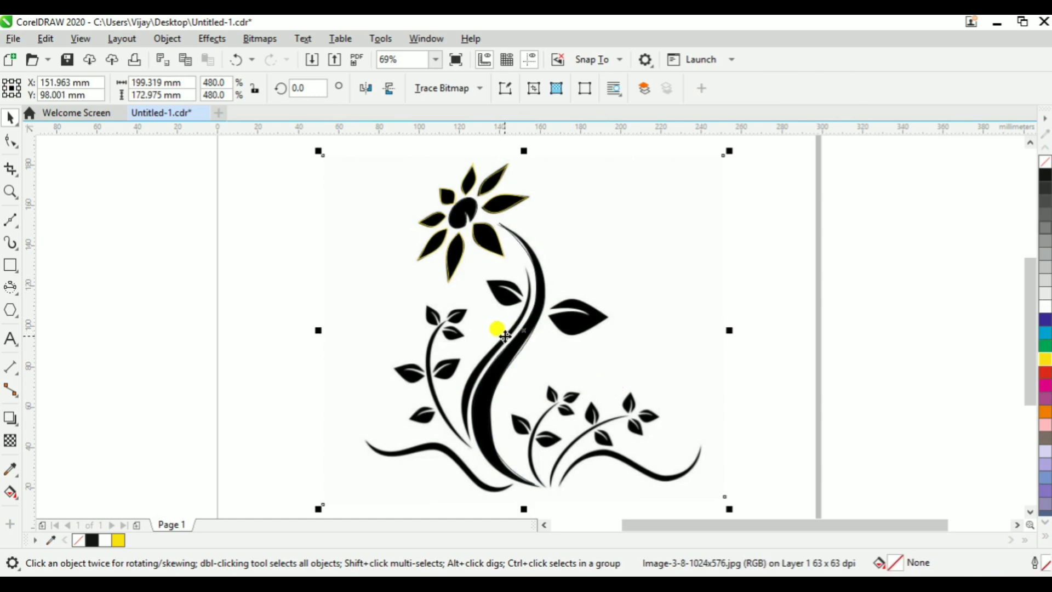
Draw a closed two-point path from the tip to the base of the thin stem beside the main stem.
click(11, 221)
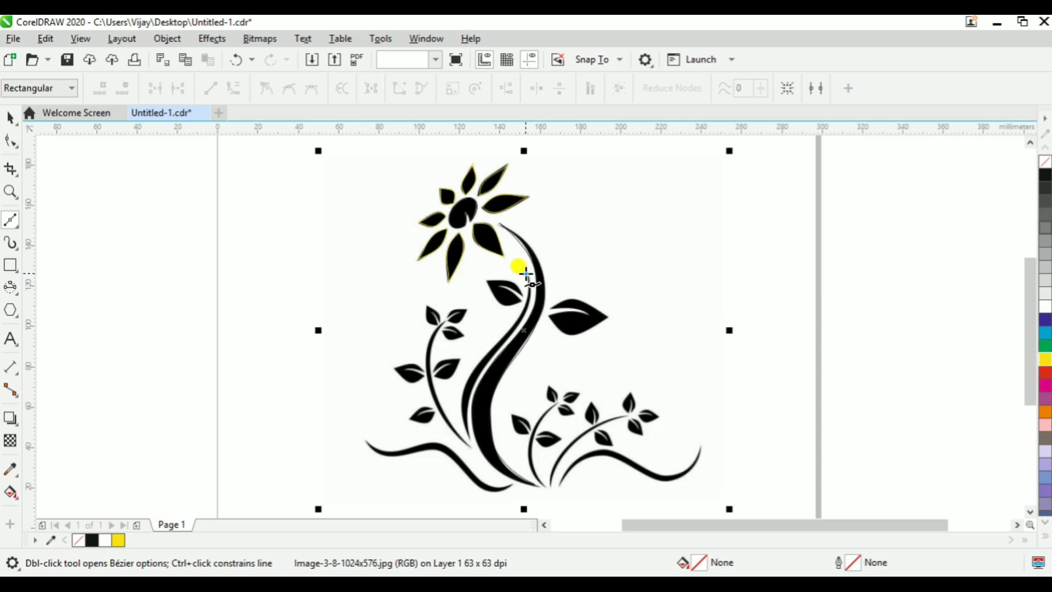
click(469, 436)
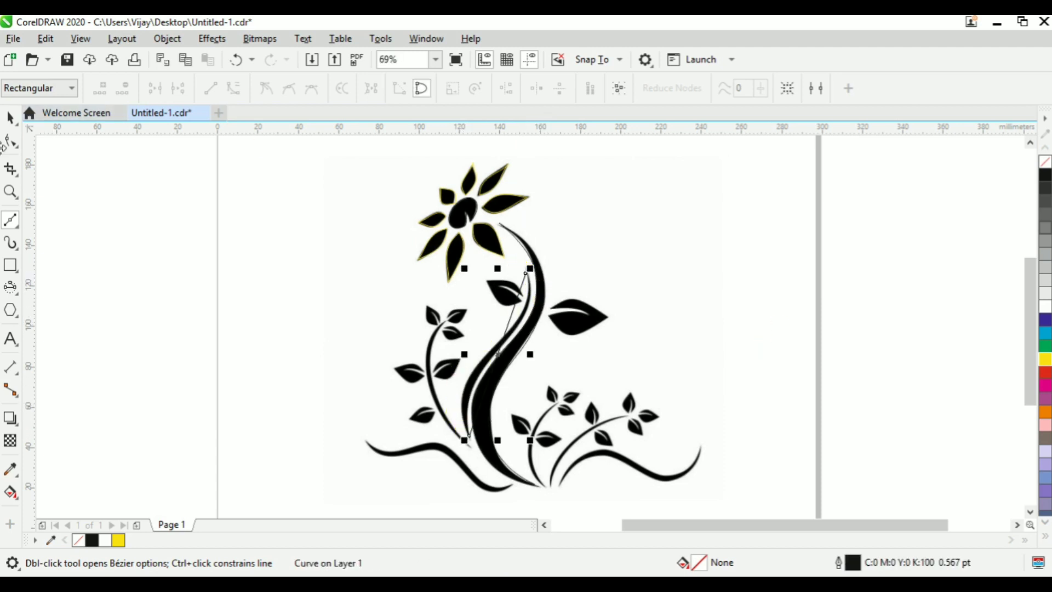
click(11, 141)
Convert one side of the thin stem's path to a curve and fit it to the stem's left edge using an added middle node.
key(z)
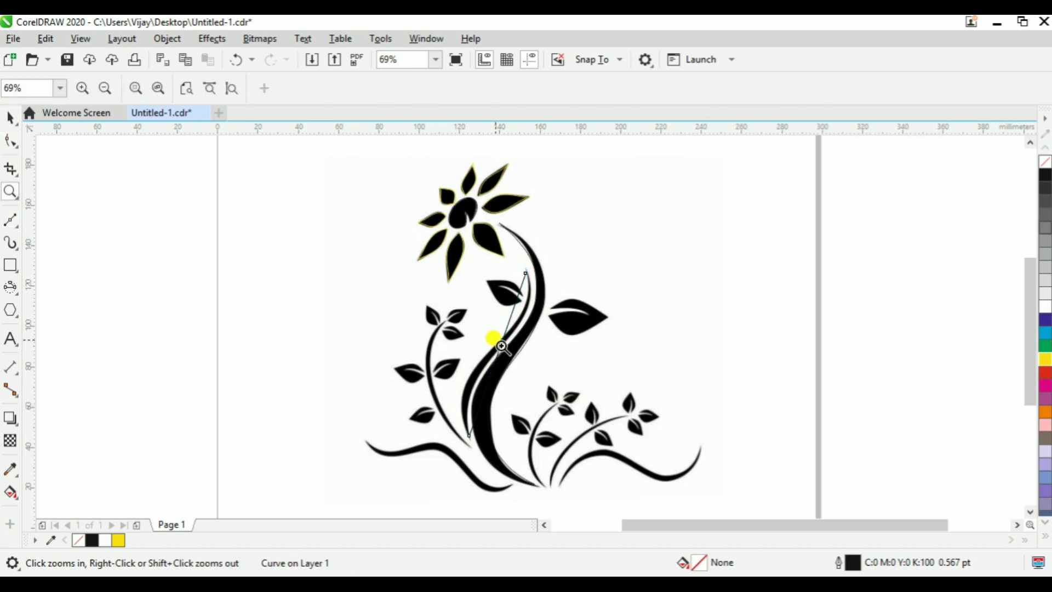
drag(386, 237, 559, 438)
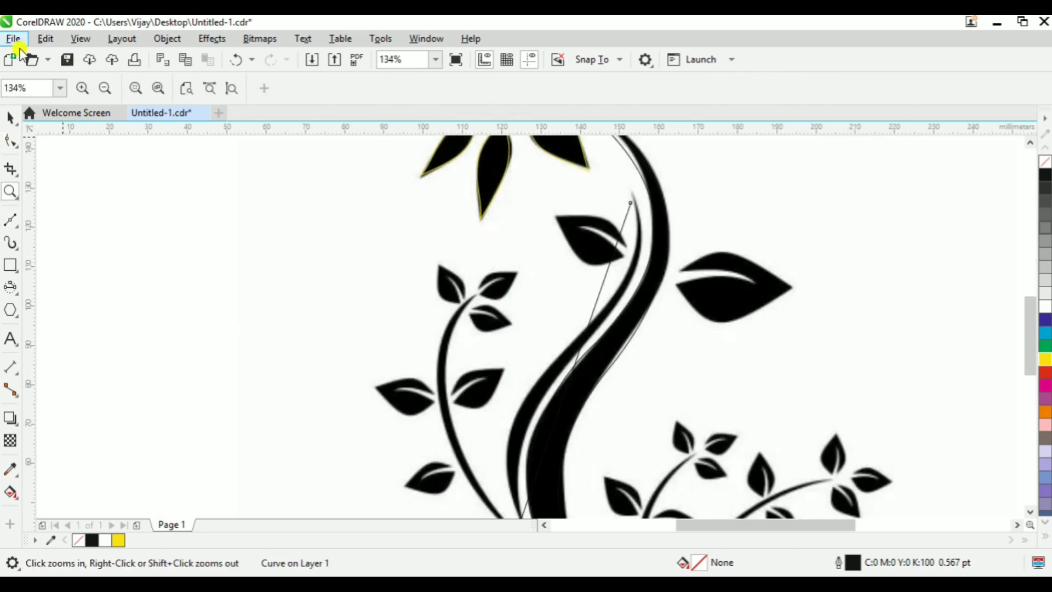
click(11, 142)
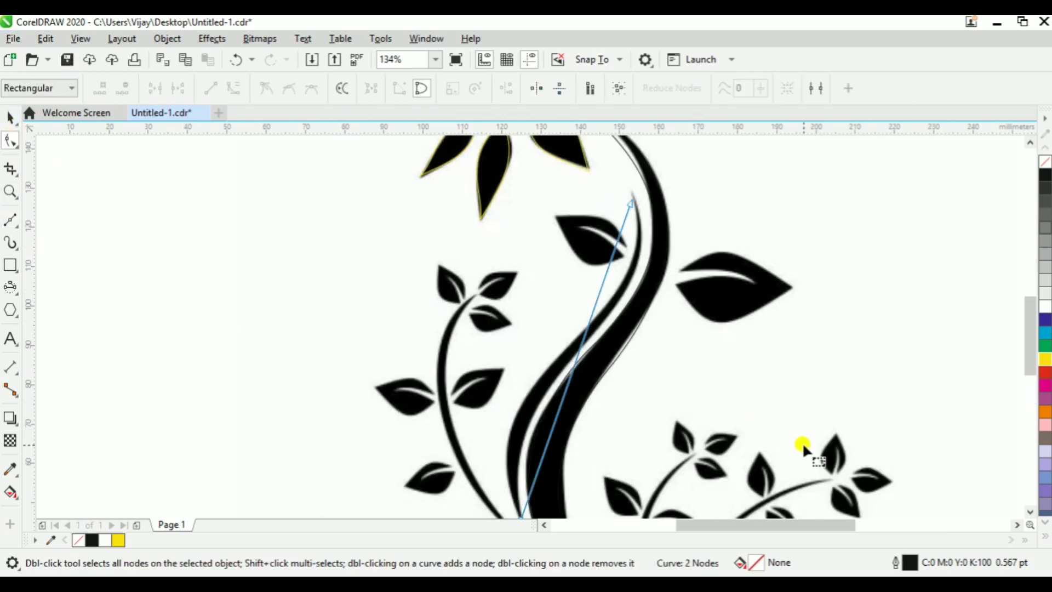
click(568, 375)
right_click(569, 376)
click(651, 213)
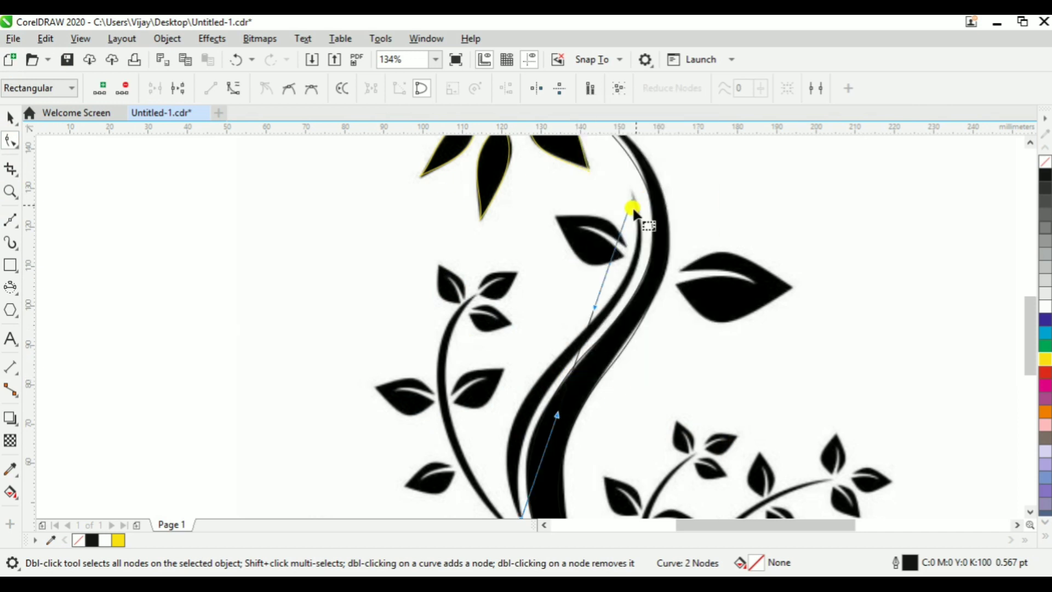
drag(556, 413, 470, 400)
drag(595, 307, 550, 368)
drag(587, 312, 576, 346)
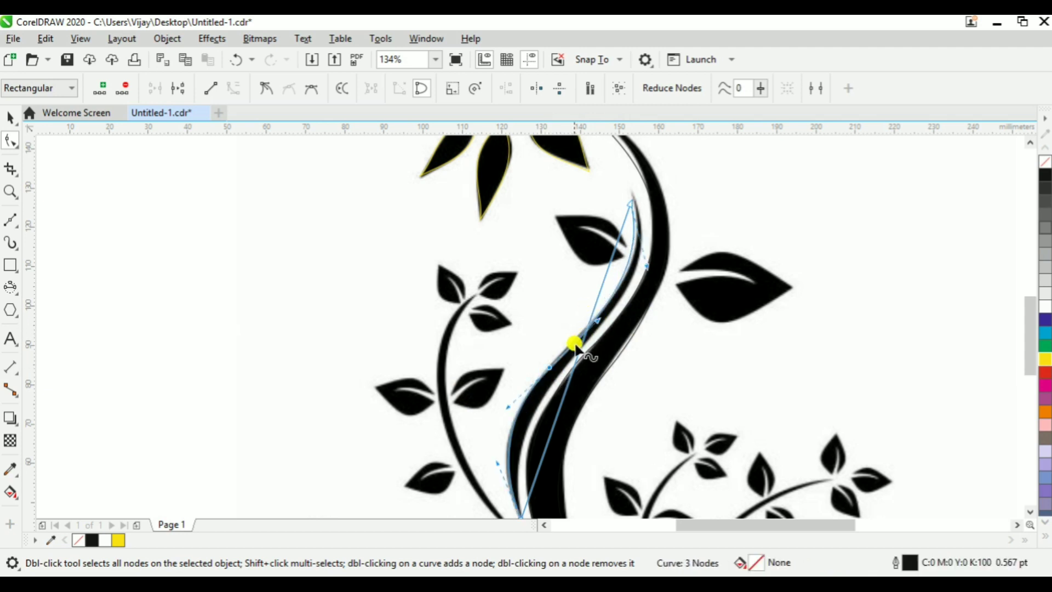
Convert the other side of the thin stem's path to a curve and bend it toward the stem's right edge.
click(569, 380)
right_click(569, 380)
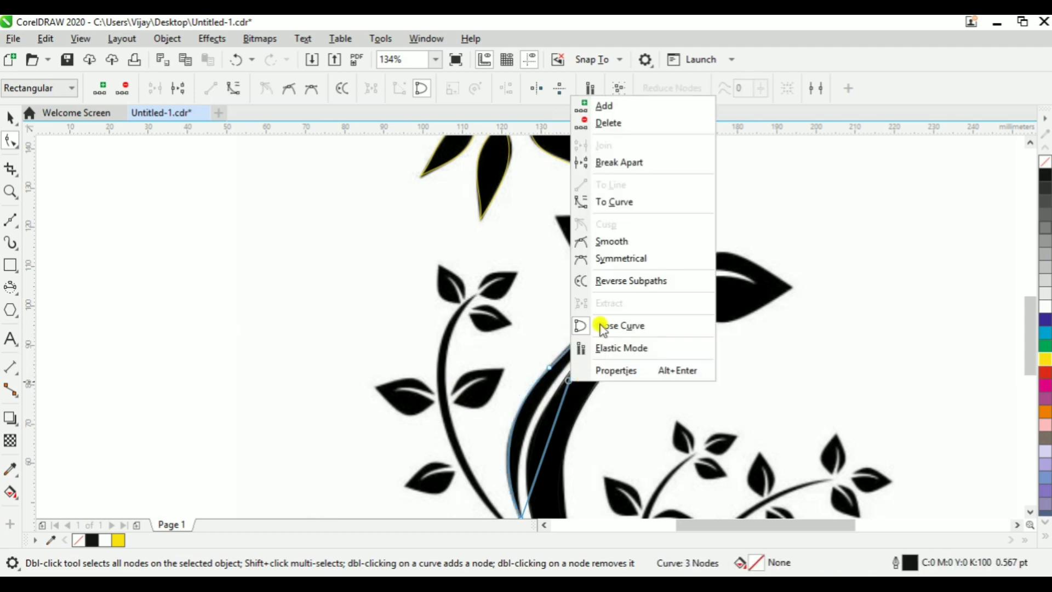
click(633, 201)
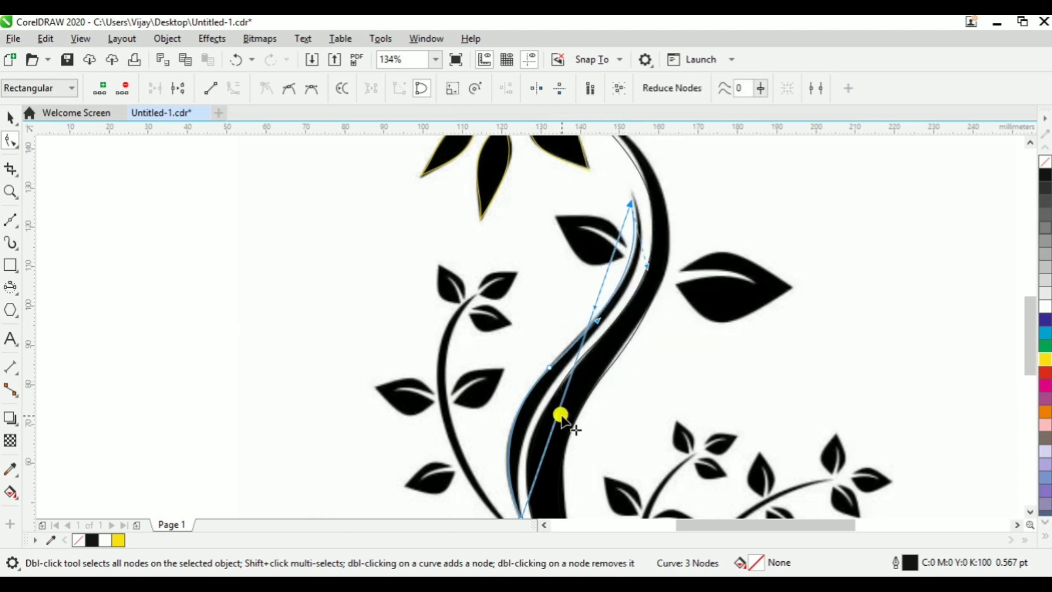
drag(556, 416, 501, 403)
click(618, 309)
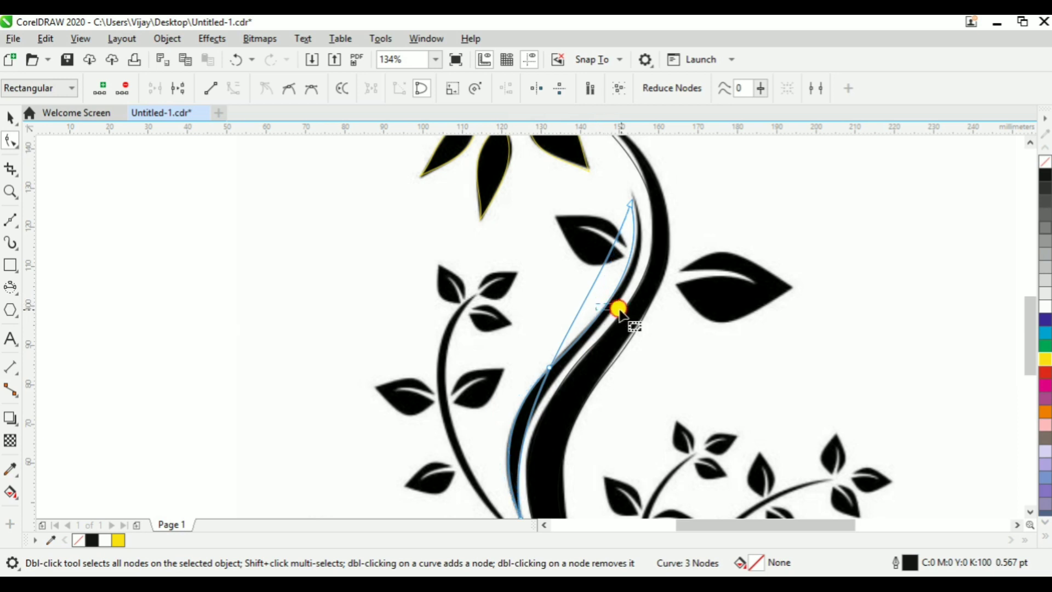
drag(615, 172, 694, 253)
drag(595, 308, 684, 301)
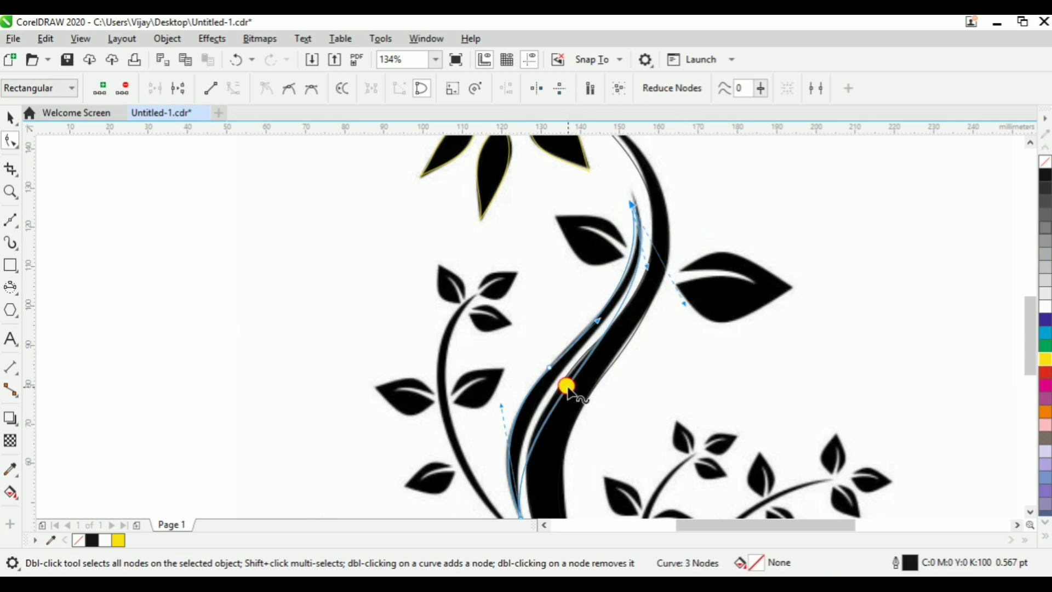
Add a node midway along the thin stem's right-hand curve, fit it to the stem's right edge, and deselect the finished outline.
double_click(567, 387)
drag(567, 387, 542, 368)
drag(596, 322, 607, 328)
key(z)
right_click(680, 286)
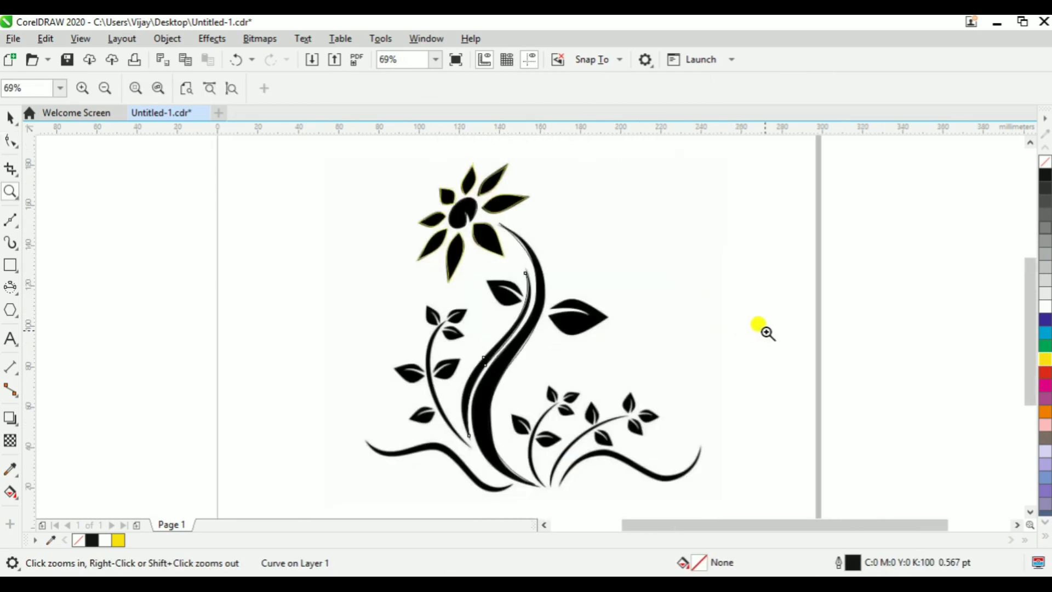
key(space)
click(770, 344)
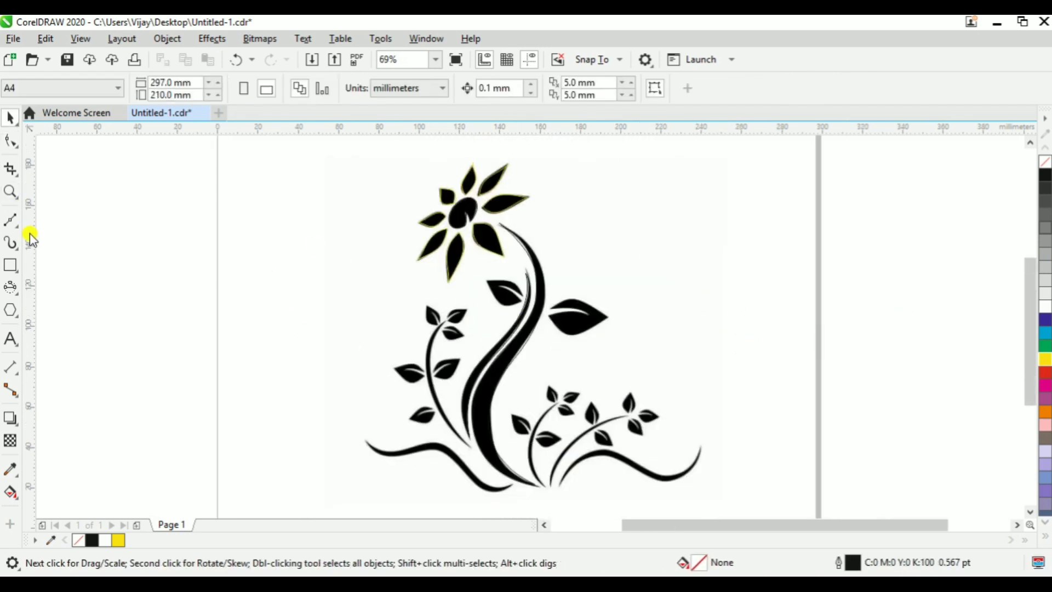
Draw a closed four-point path on the large leaf right of the main stem, through its tip, both base corners and the inner notch.
click(9, 221)
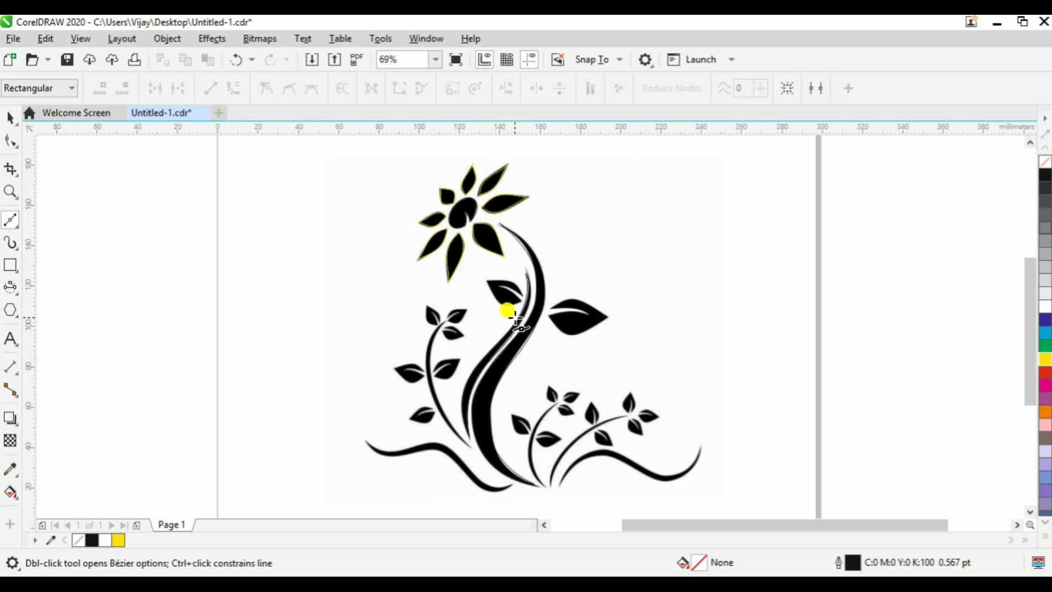
key(z)
drag(462, 261, 654, 379)
key(space)
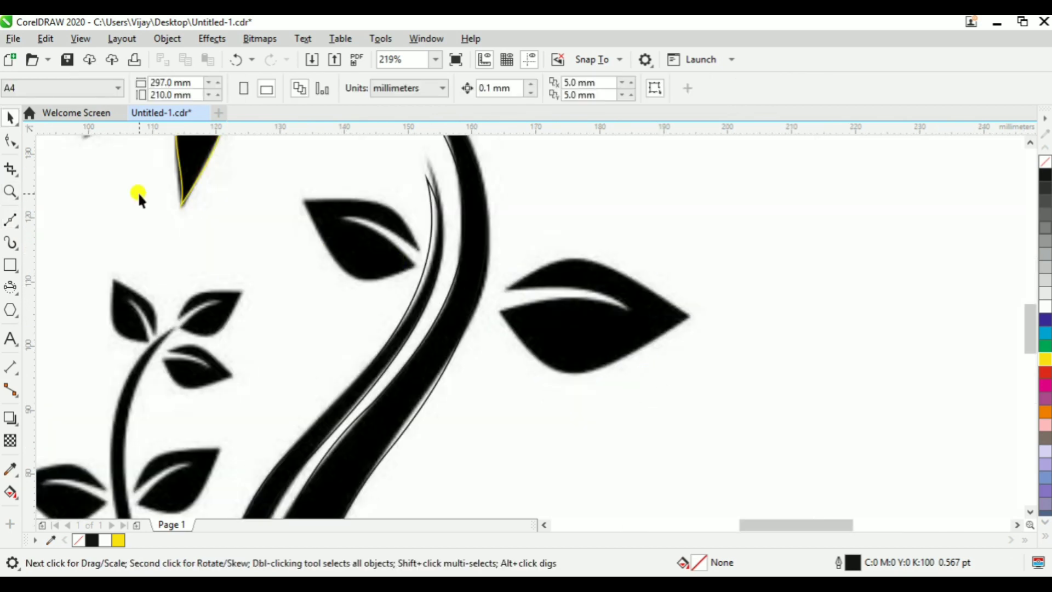
click(11, 220)
click(509, 289)
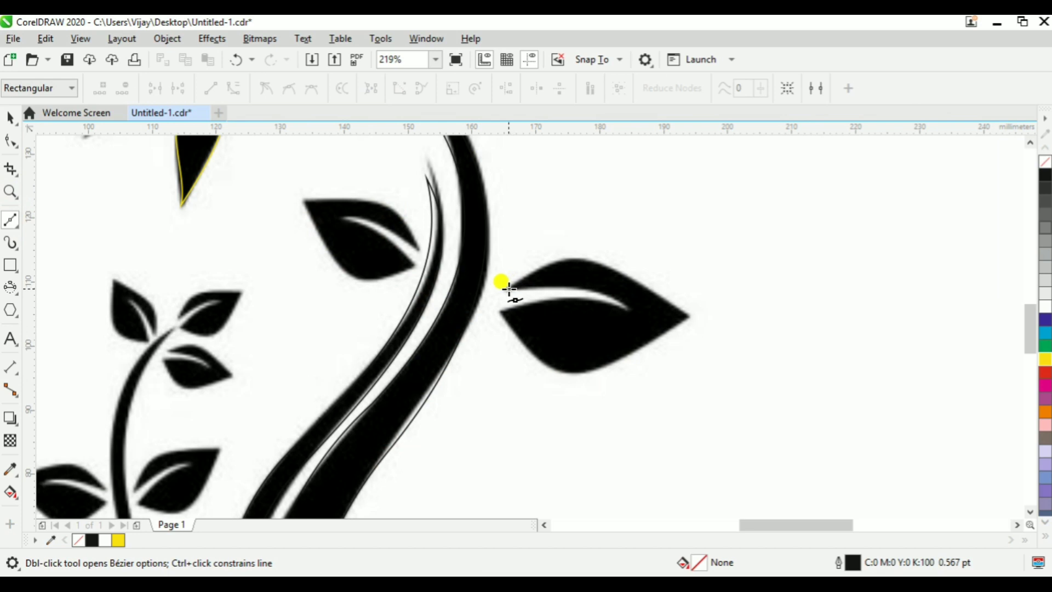
click(686, 317)
click(502, 313)
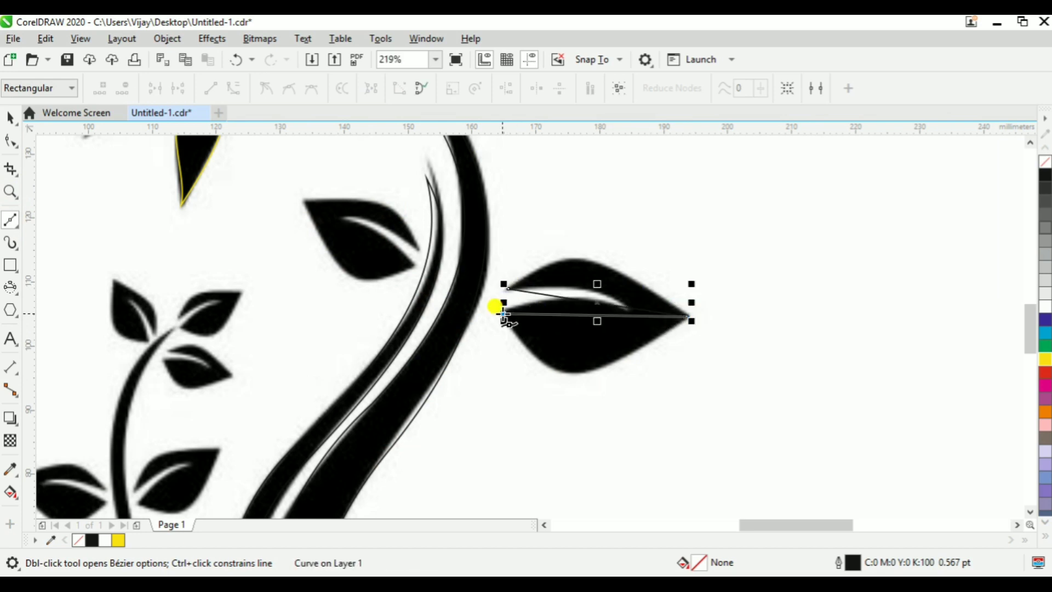
click(628, 309)
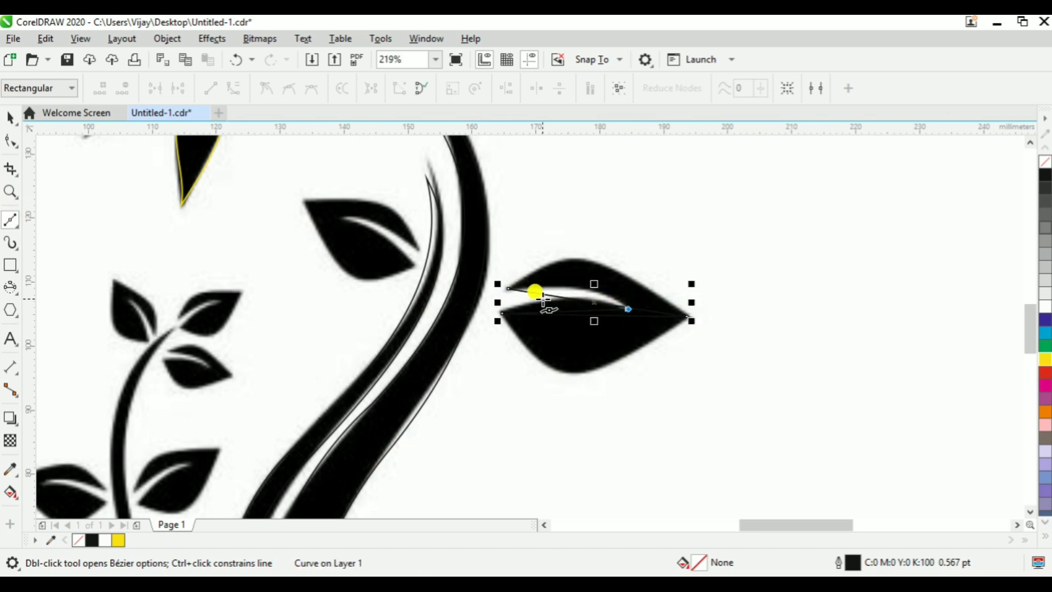
click(509, 286)
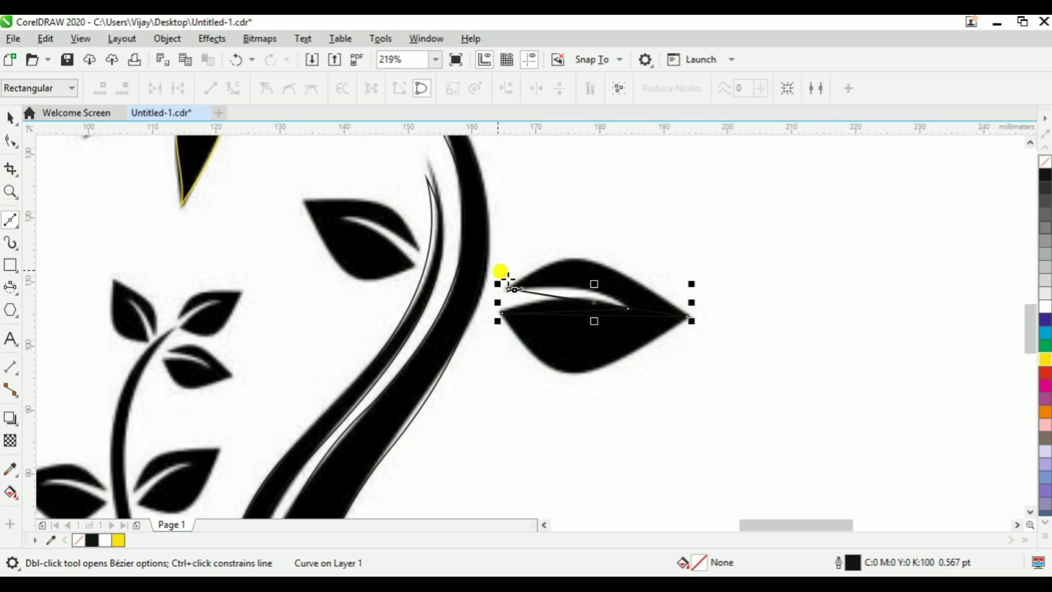
Convert the large leaf path's upper side to a curve and bend it to the leaf's top edge.
click(11, 140)
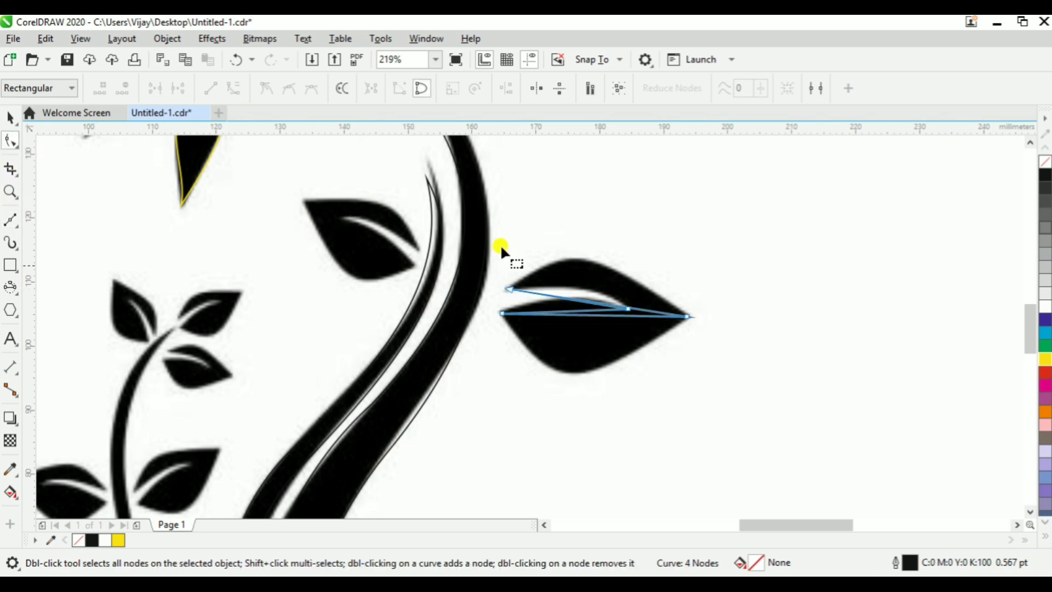
right_click(634, 310)
click(685, 131)
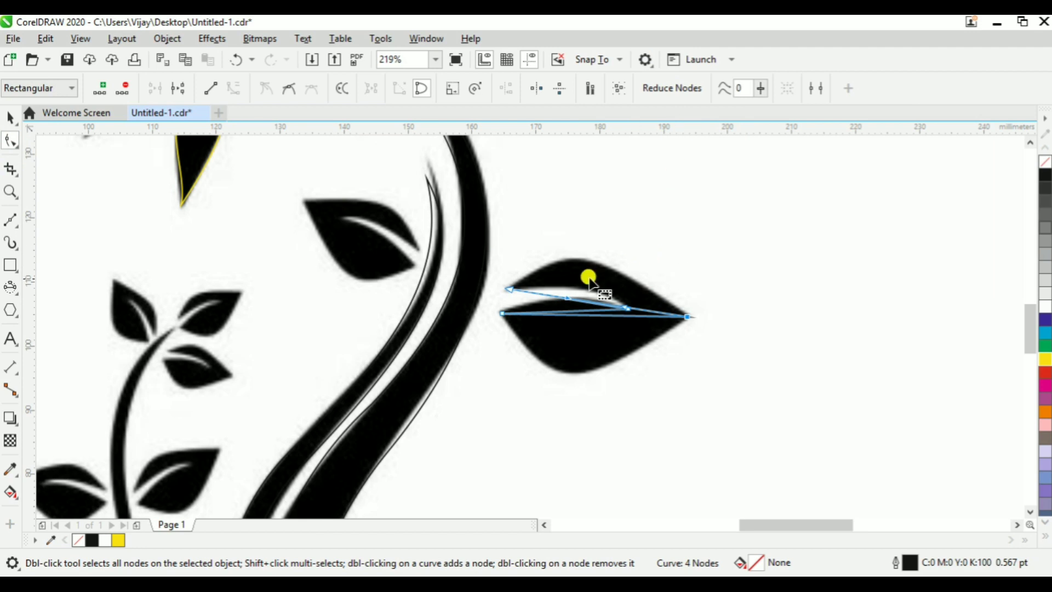
drag(567, 298, 607, 219)
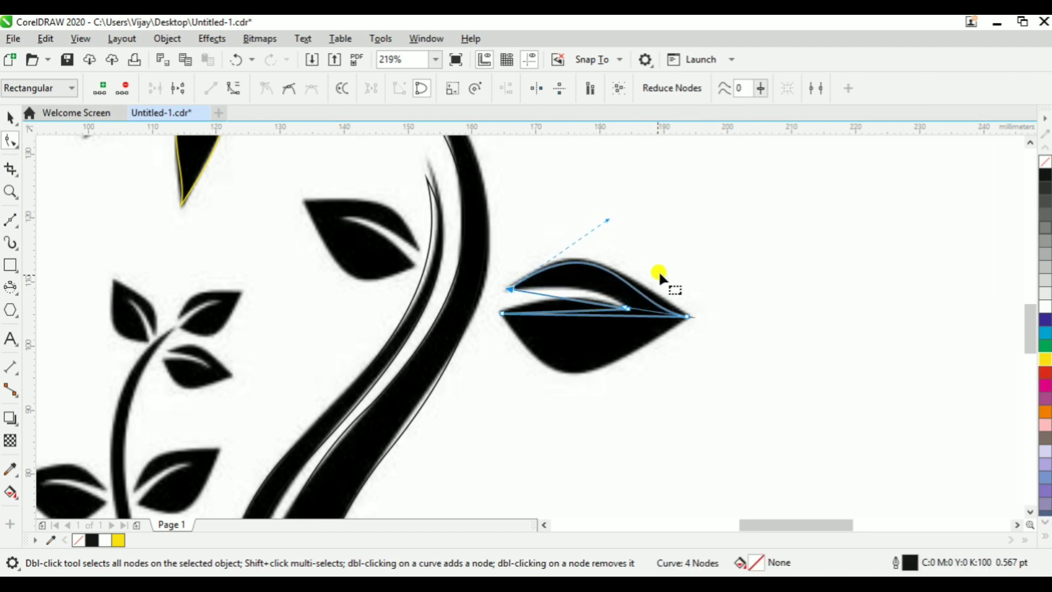
mouse_move(630, 311)
mouse_down()
mouse_move(642, 301)
mouse_move(603, 305)
mouse_move(658, 301)
mouse_move(634, 316)
mouse_up()
Convert the large leaf path's lower side to a curve and fit it to the leaf's bottom edge.
click(672, 312)
click(664, 301)
right_click(616, 315)
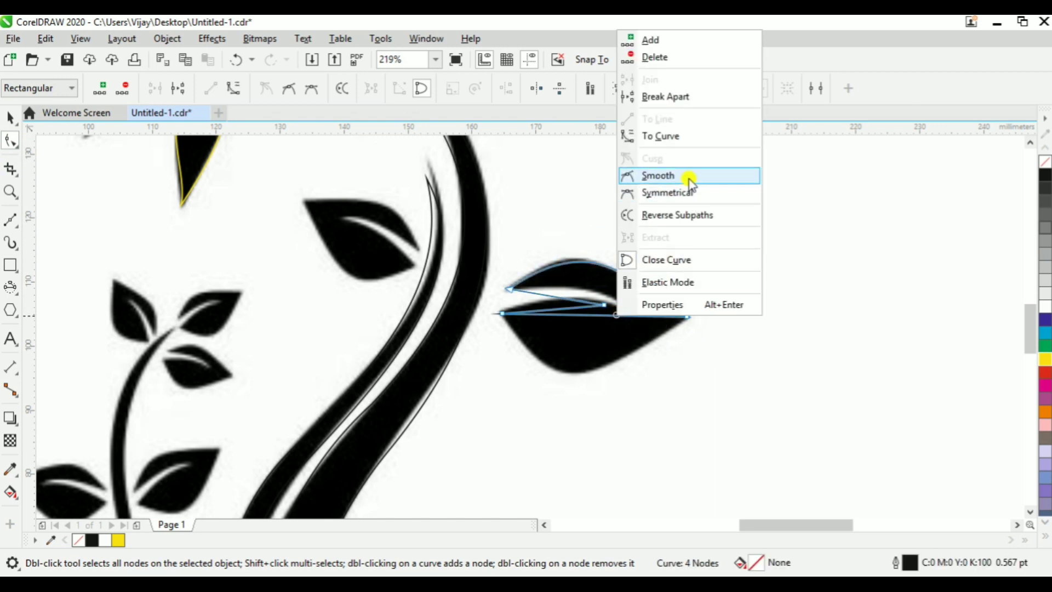
click(672, 142)
drag(564, 313, 578, 427)
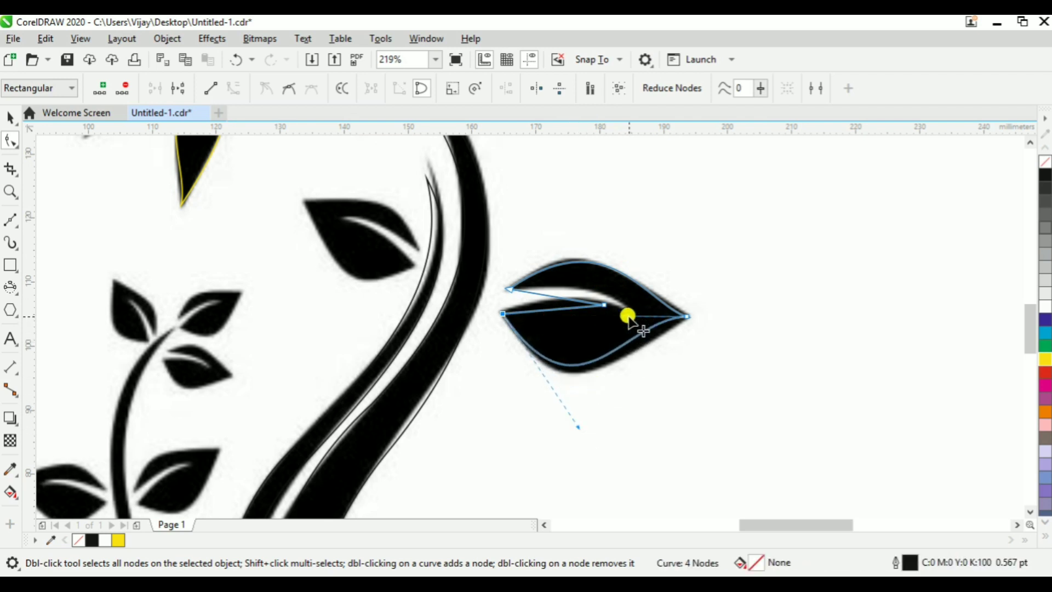
drag(630, 313, 640, 327)
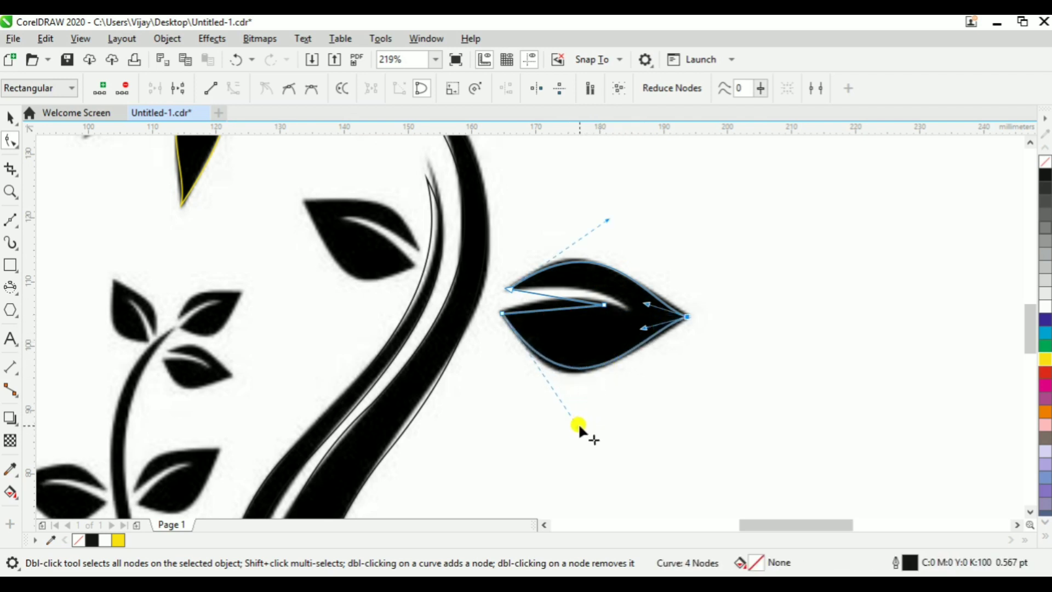
drag(577, 423, 575, 424)
Convert the notch's upper side to a curve and fit it and the notch tip to the white vein.
click(556, 299)
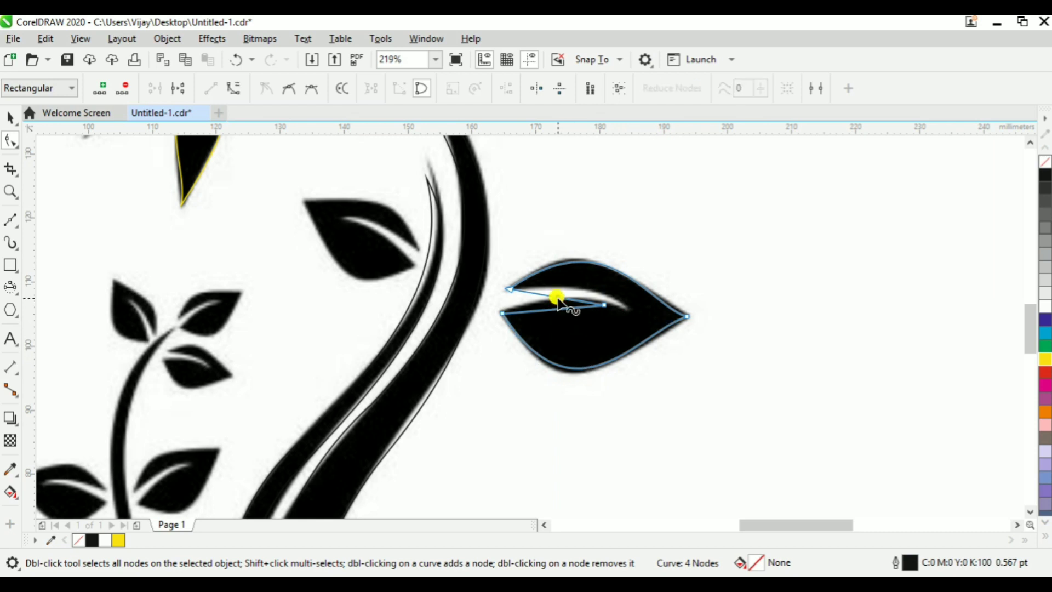
right_click(557, 299)
click(622, 392)
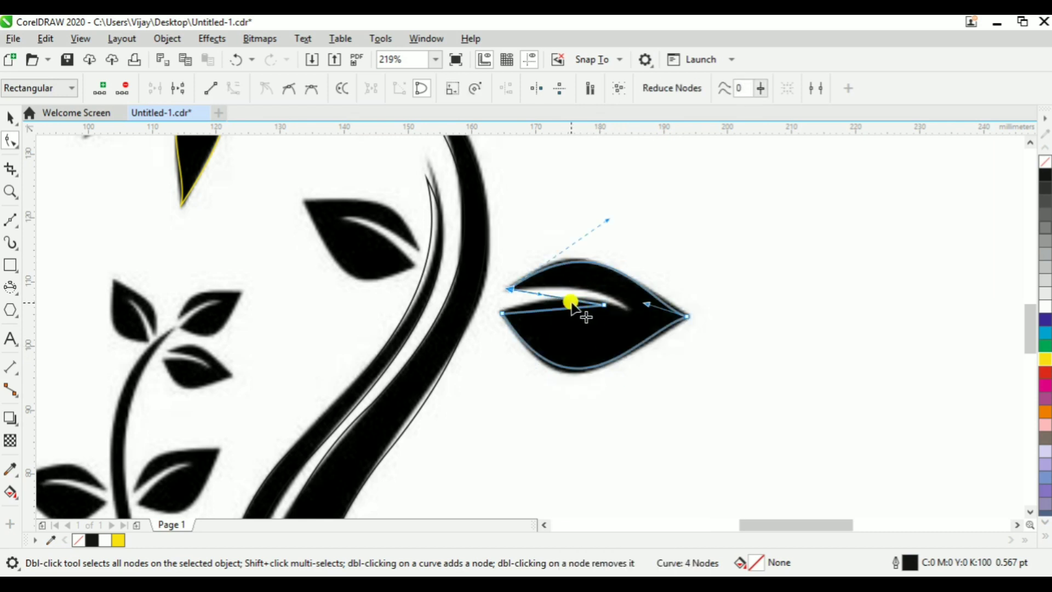
drag(571, 303, 613, 290)
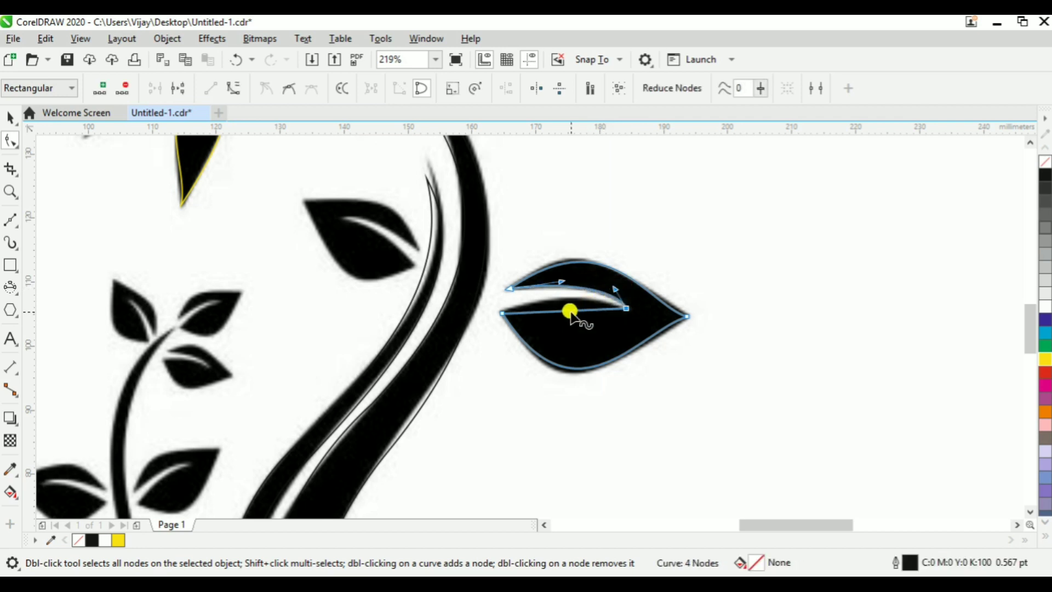
Convert the notch's lower side to a curve and bend it along the lower edge of the white vein.
click(570, 312)
right_click(569, 311)
click(629, 147)
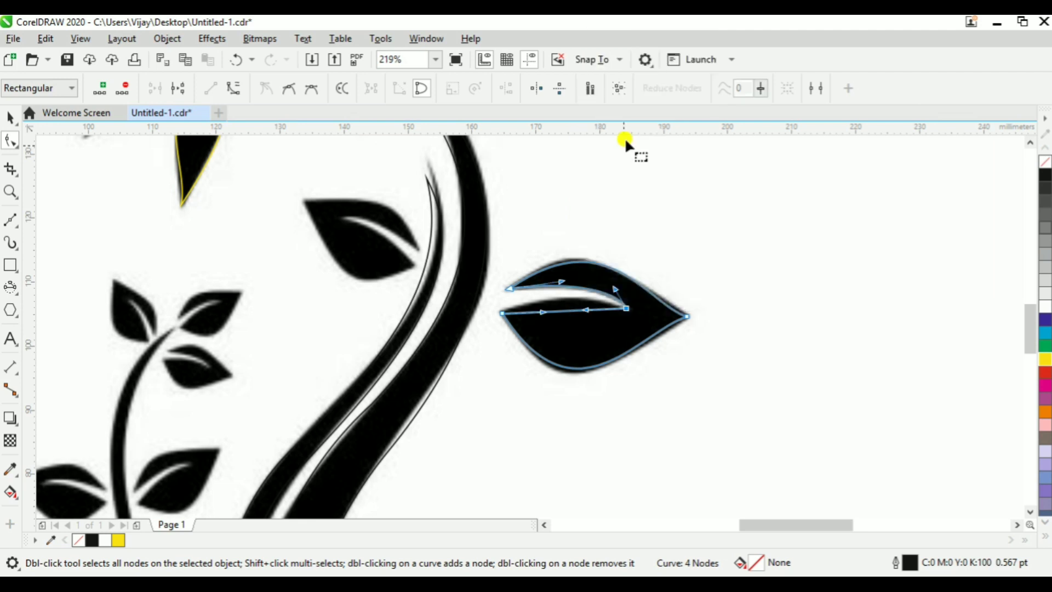
click(568, 307)
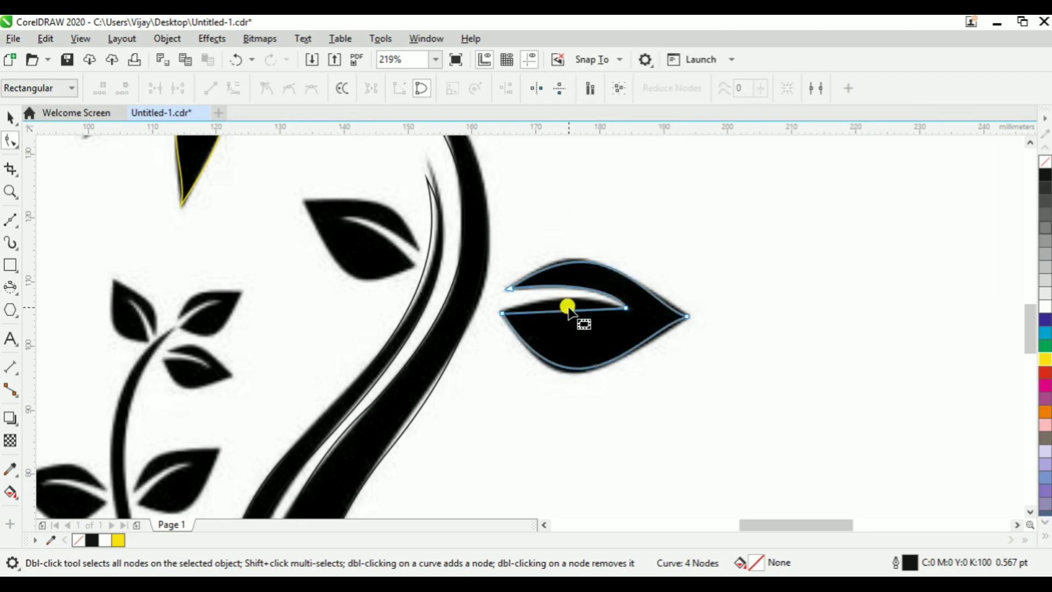
drag(569, 311, 528, 287)
Place a copy of the large leaf outline over the leaf left of the stem and mirror it horizontally.
key(z)
key(F4)
key(space)
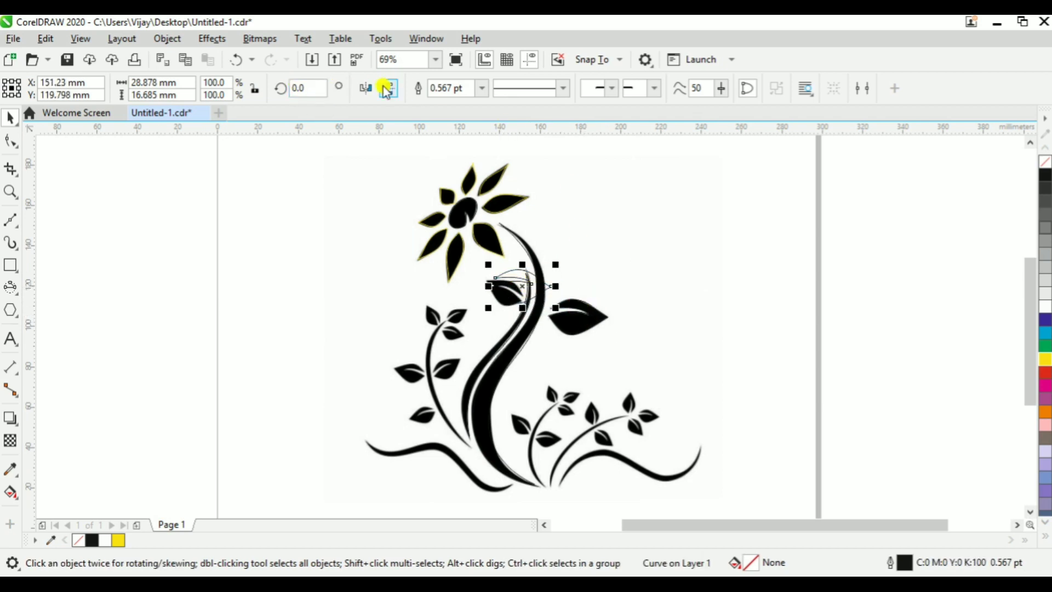
click(366, 88)
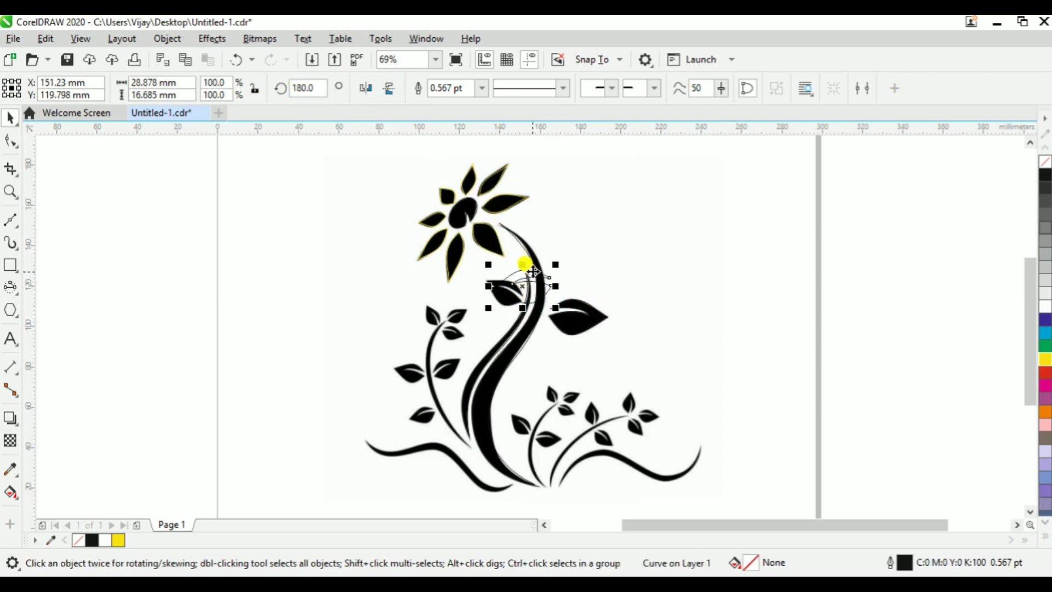
drag(523, 294, 511, 287)
Rotate the copied outline to about 150°, align it with the left leaf's tip, and scale it down to fit that leaf.
key(F2)
drag(450, 220, 608, 359)
click(528, 316)
drag(563, 247, 568, 301)
drag(470, 275, 487, 325)
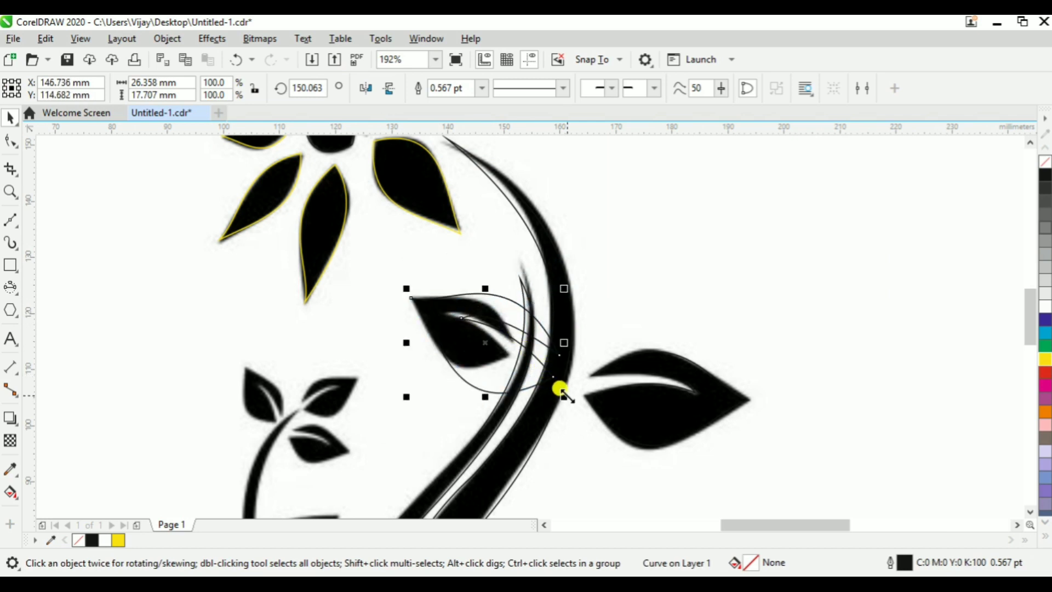
drag(564, 390, 480, 352)
key(z)
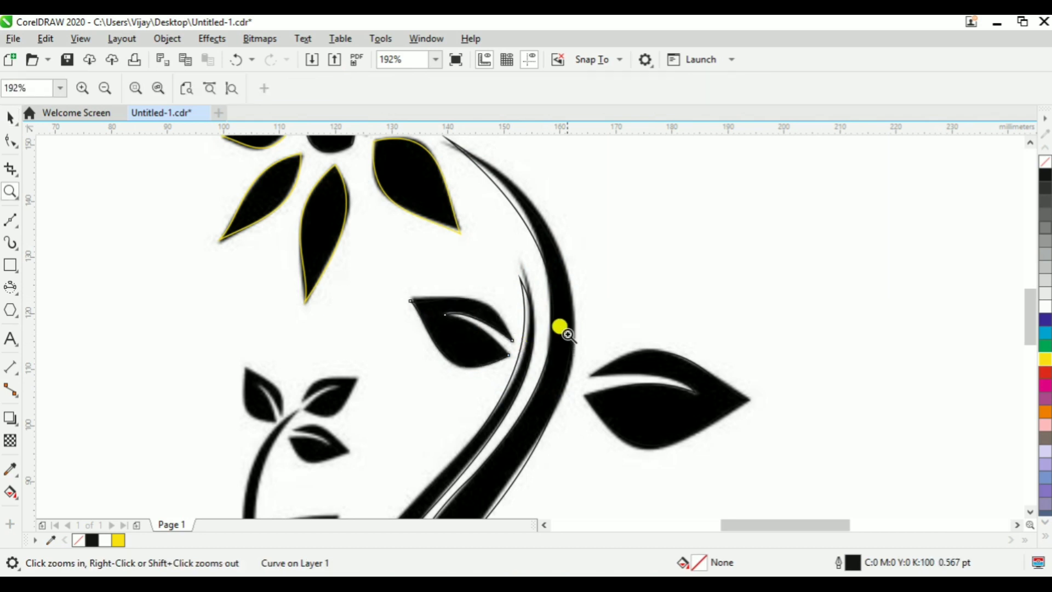
key(F4)
key(space)
Move the flower picture off to the right so the traced outlines stand alone.
click(679, 310)
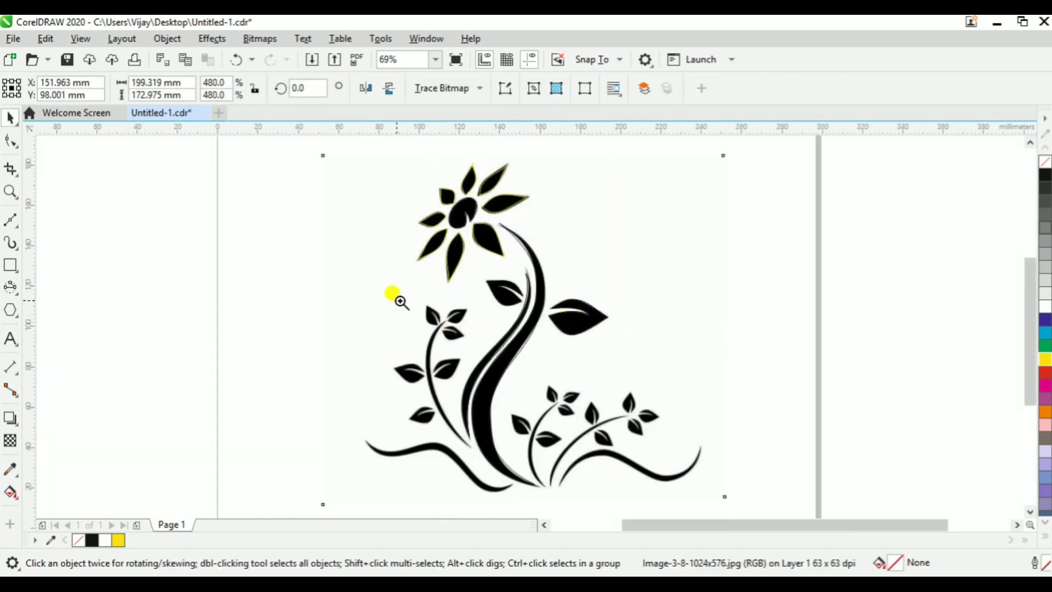
key(z)
click(348, 263)
right_click(744, 410)
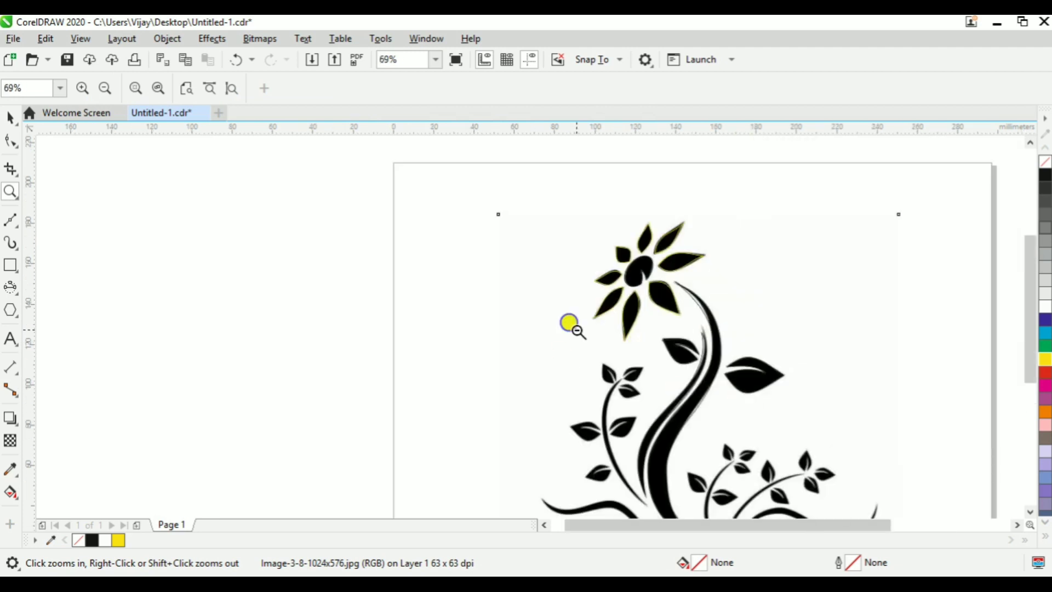
right_click(570, 322)
drag(488, 254, 747, 482)
key(space)
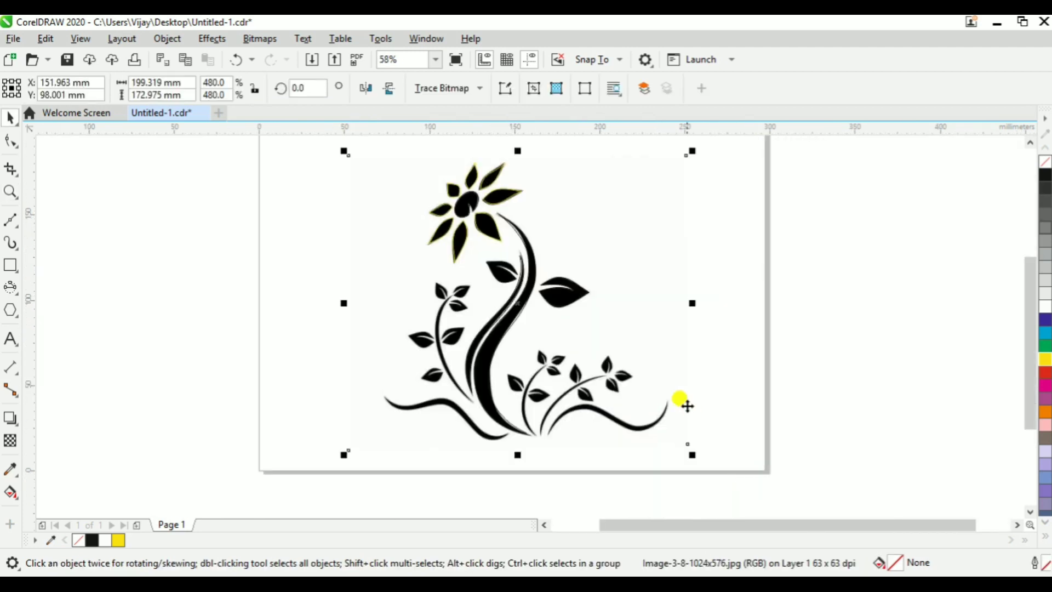
key(Escape)
mouse_move(615, 388)
mouse_down()
mouse_move(594, 383)
mouse_move(789, 394)
mouse_move(798, 435)
mouse_up()
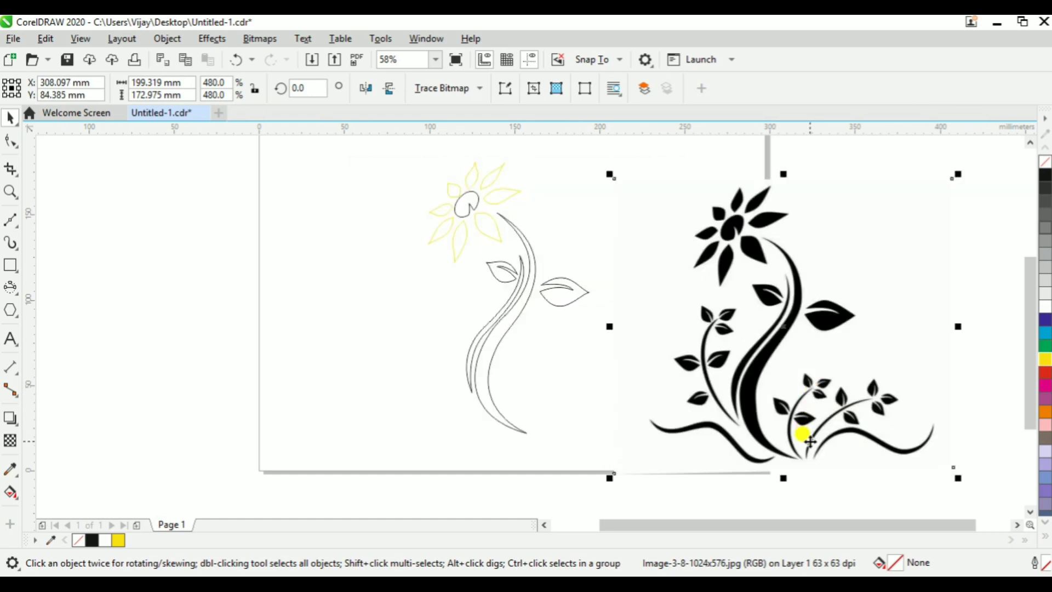
click(800, 466)
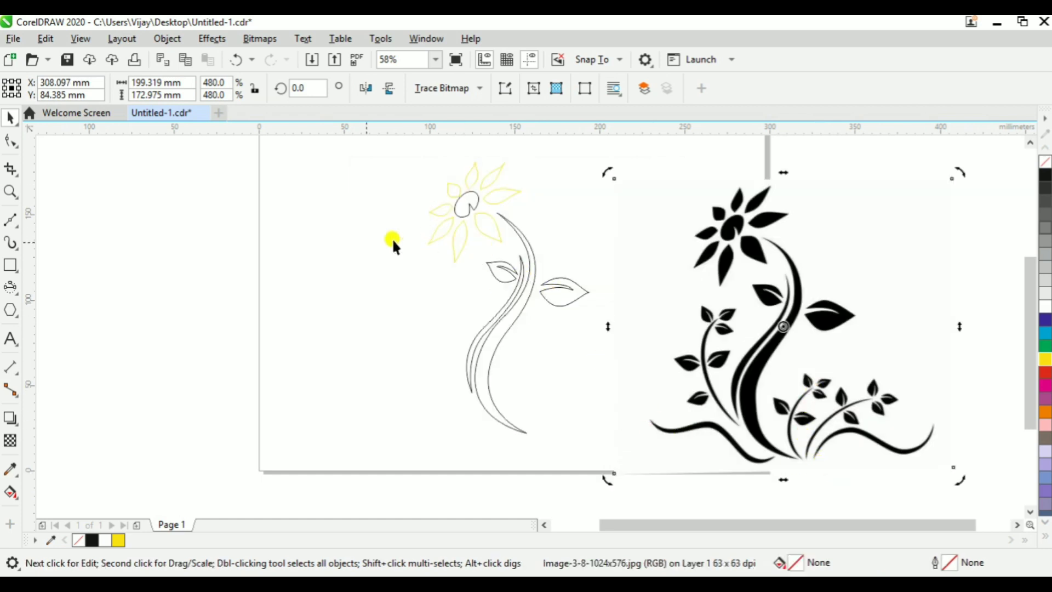
Select all the traced flower, stem and leaf outlines, fill them with cyan, and deselect them.
click(422, 259)
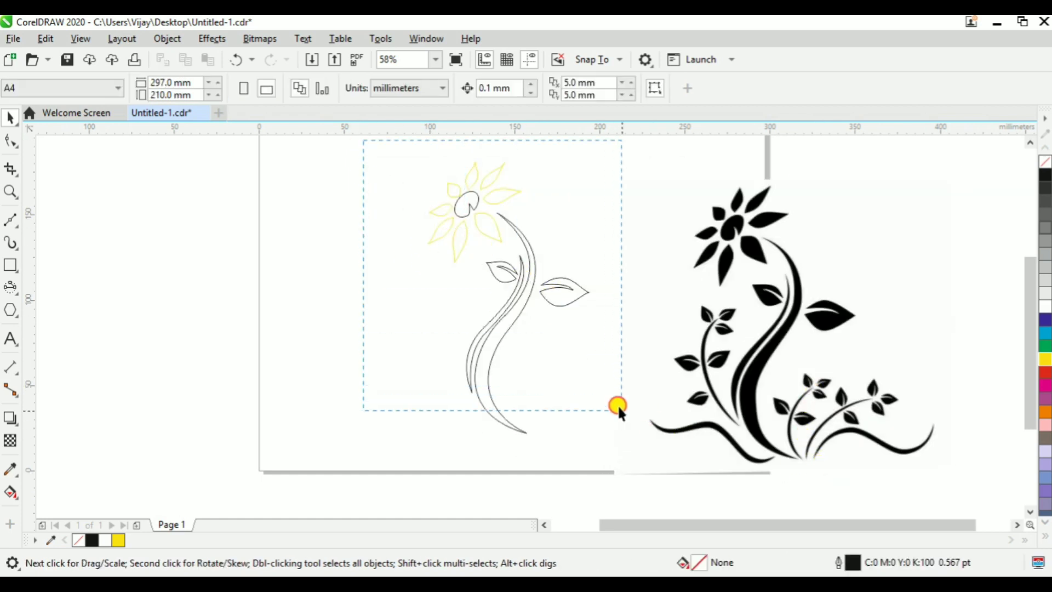
drag(617, 405, 631, 463)
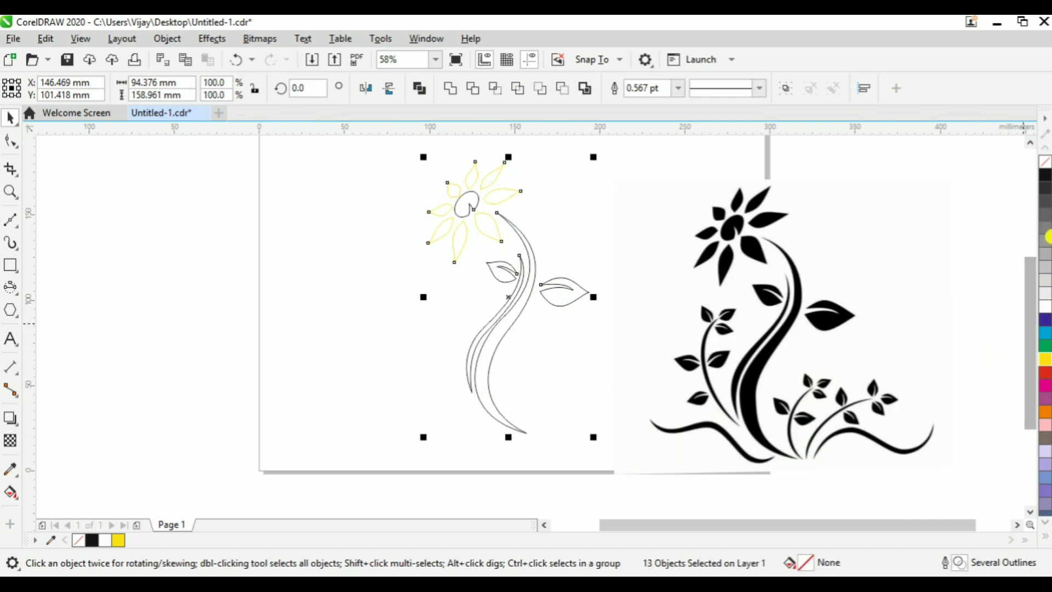
click(1045, 332)
click(590, 384)
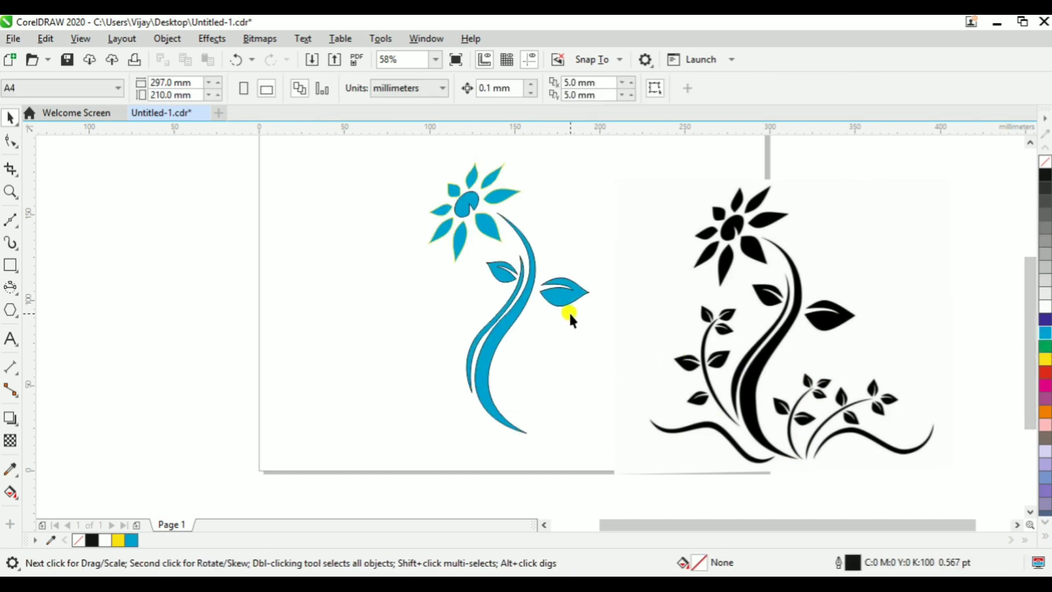
Undo the cyan fill and the picture's move.
click(739, 364)
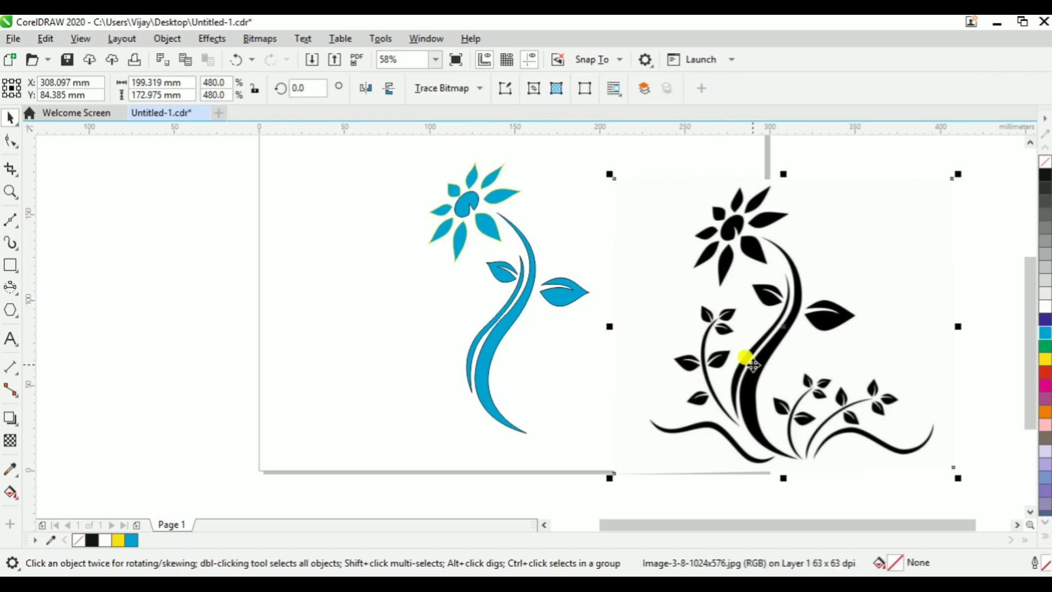
key(p)
click(380, 310)
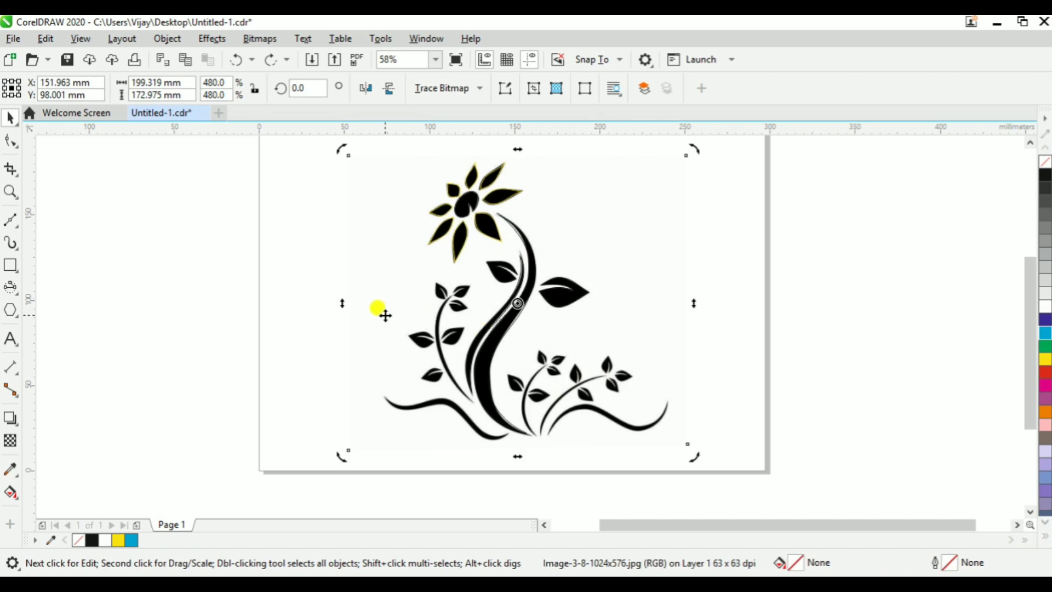
Deselect the picture, fit the whole page in the window, and save the drawing.
click(693, 371)
key(z)
right_click(542, 322)
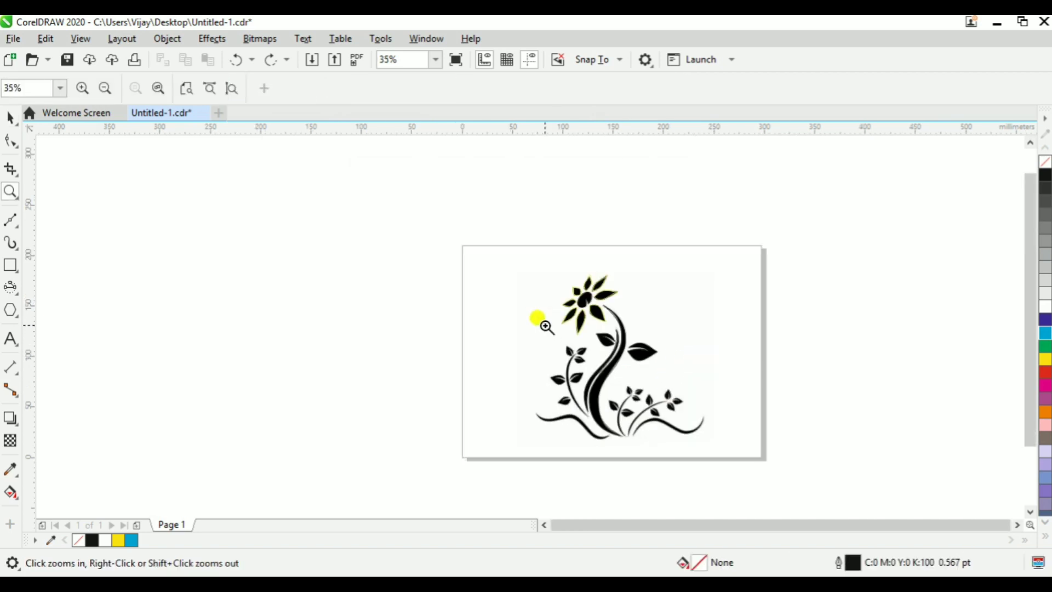
drag(458, 244, 764, 461)
key(space)
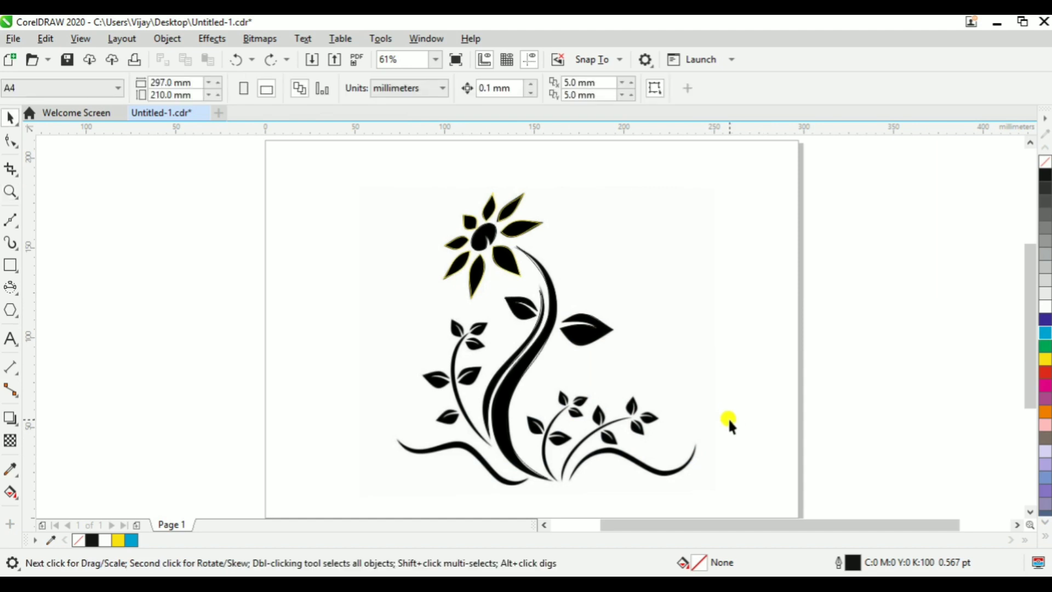
key(ctrl+s)
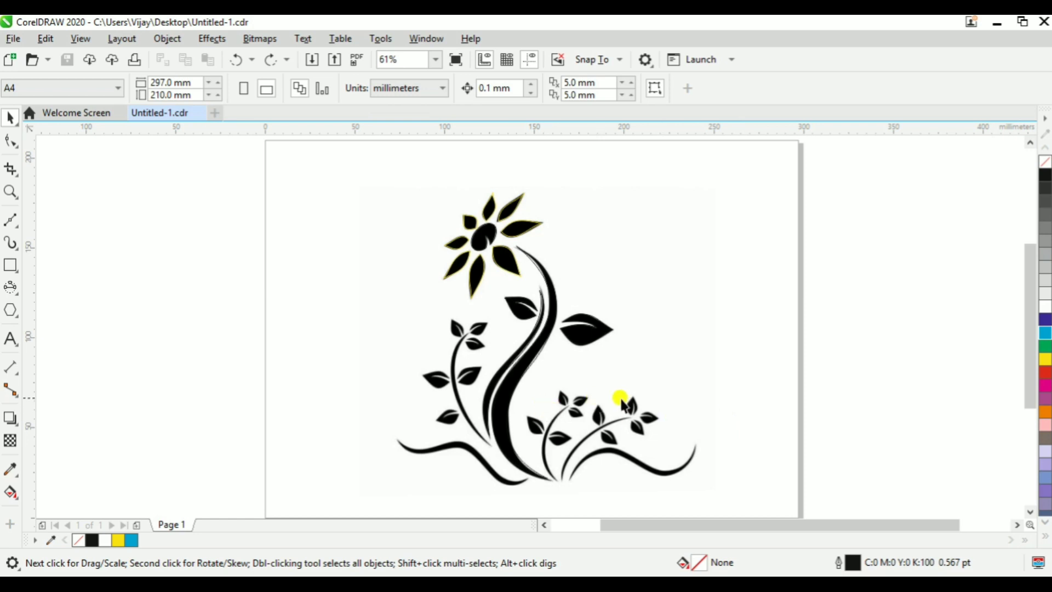
click(685, 389)
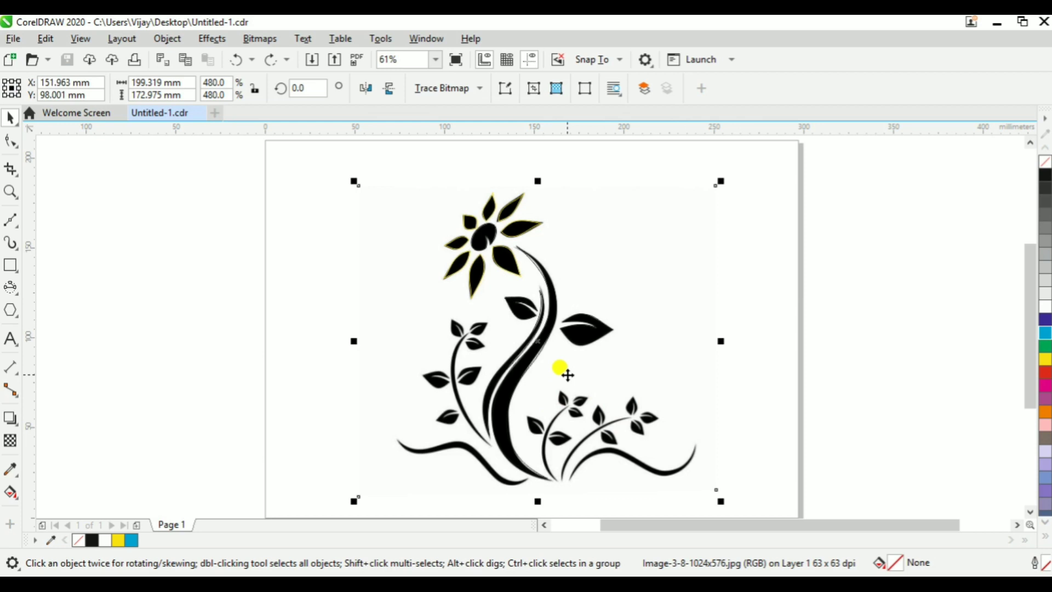
click(696, 383)
click(795, 382)
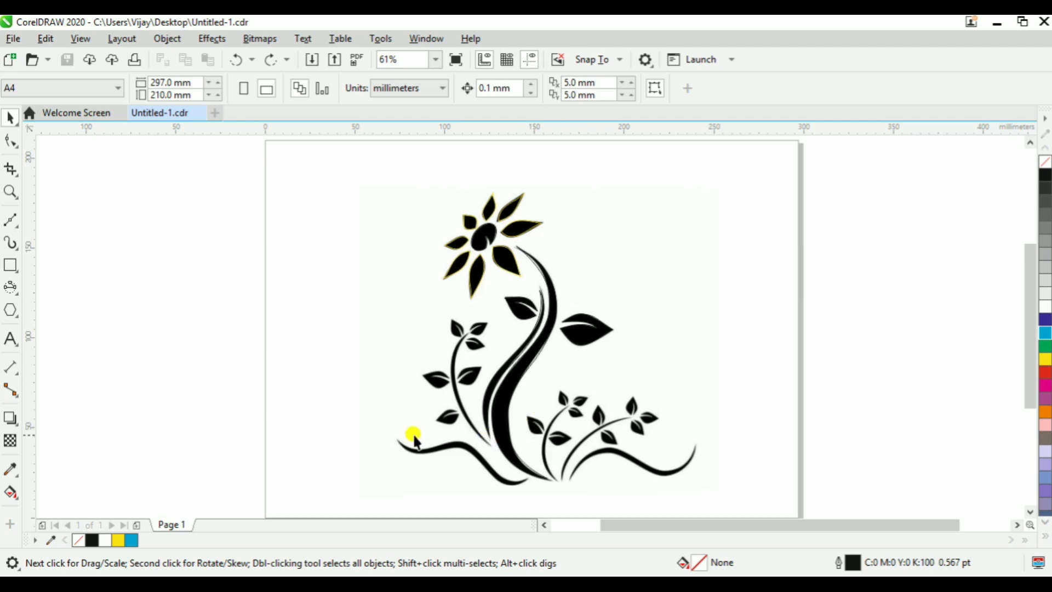
key(z)
right_click(559, 304)
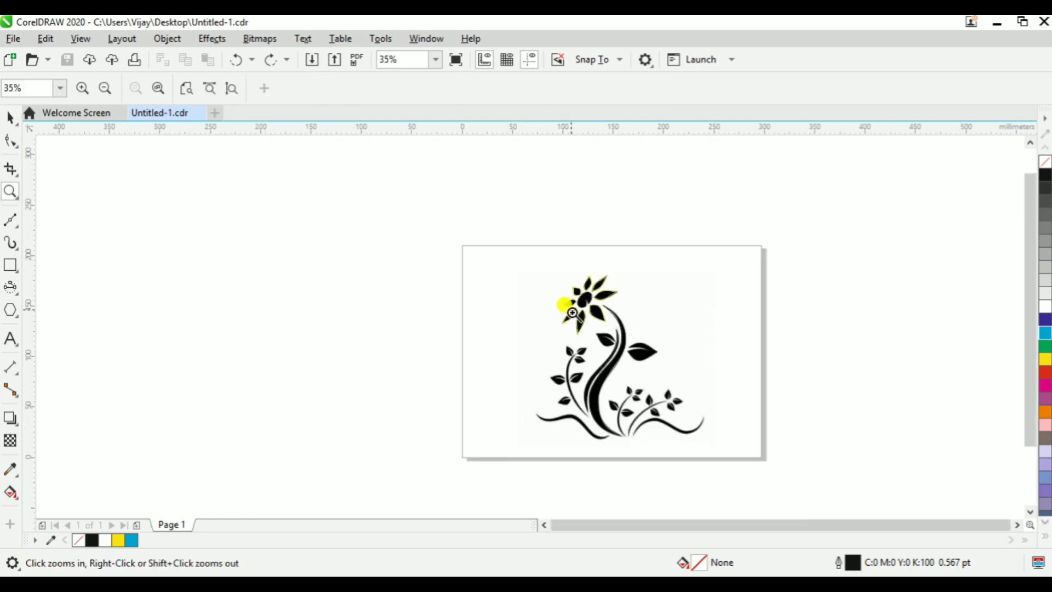
drag(463, 233, 755, 458)
key(space)
click(700, 355)
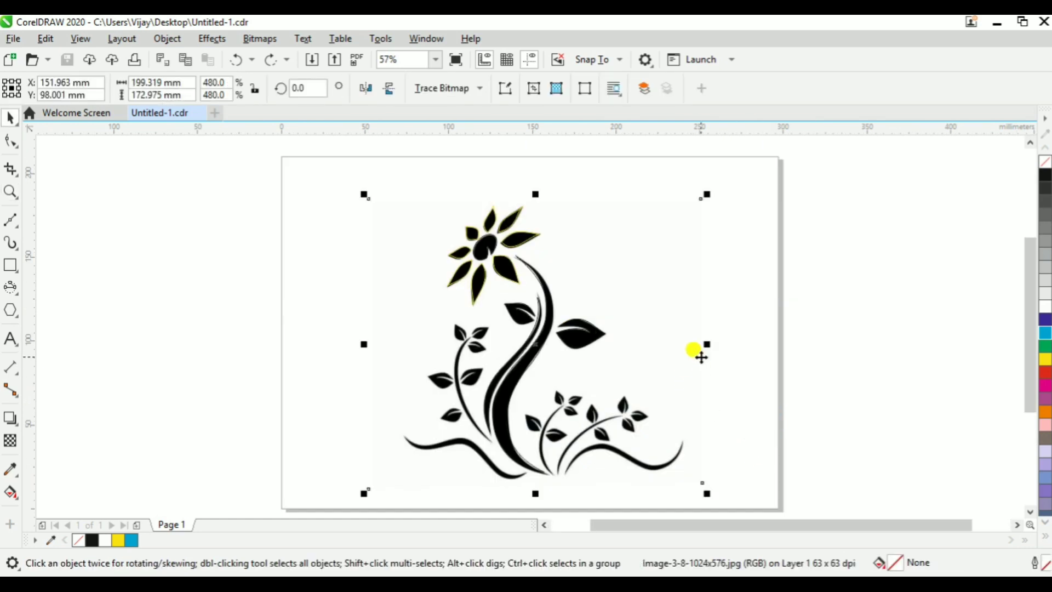
click(526, 288)
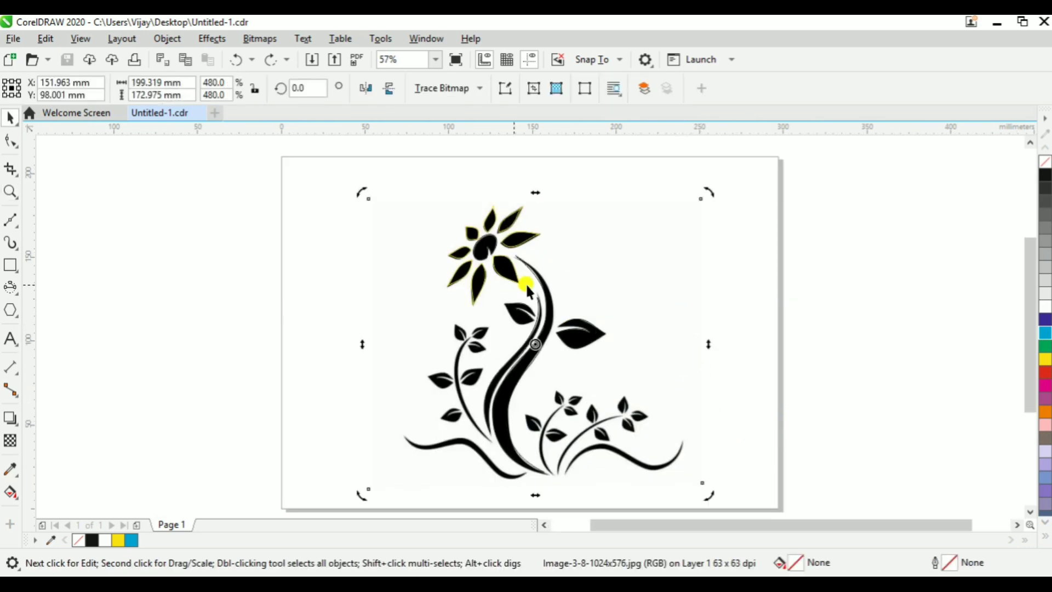
click(837, 354)
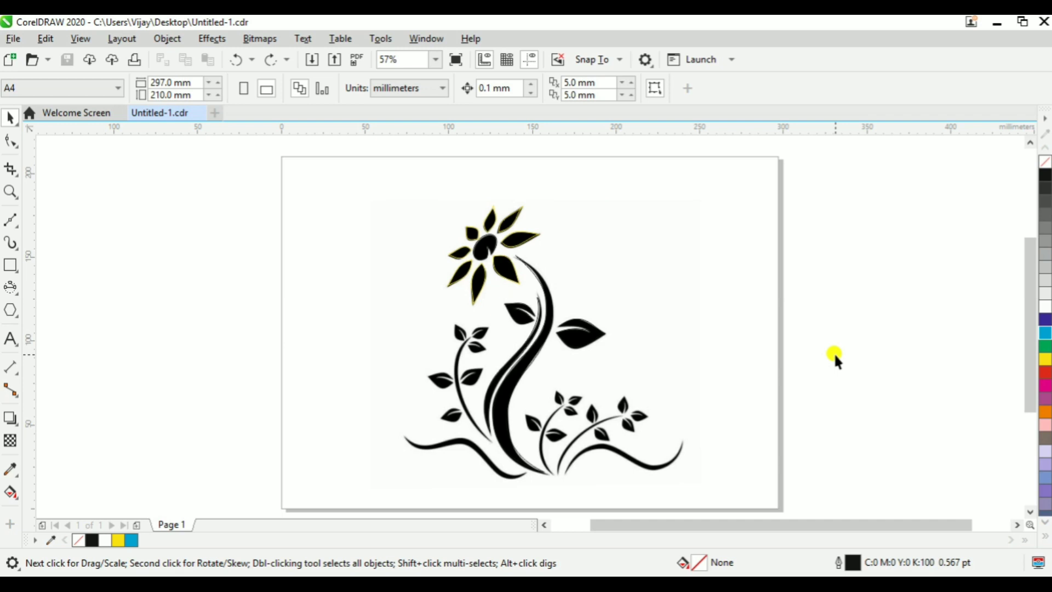
click(674, 346)
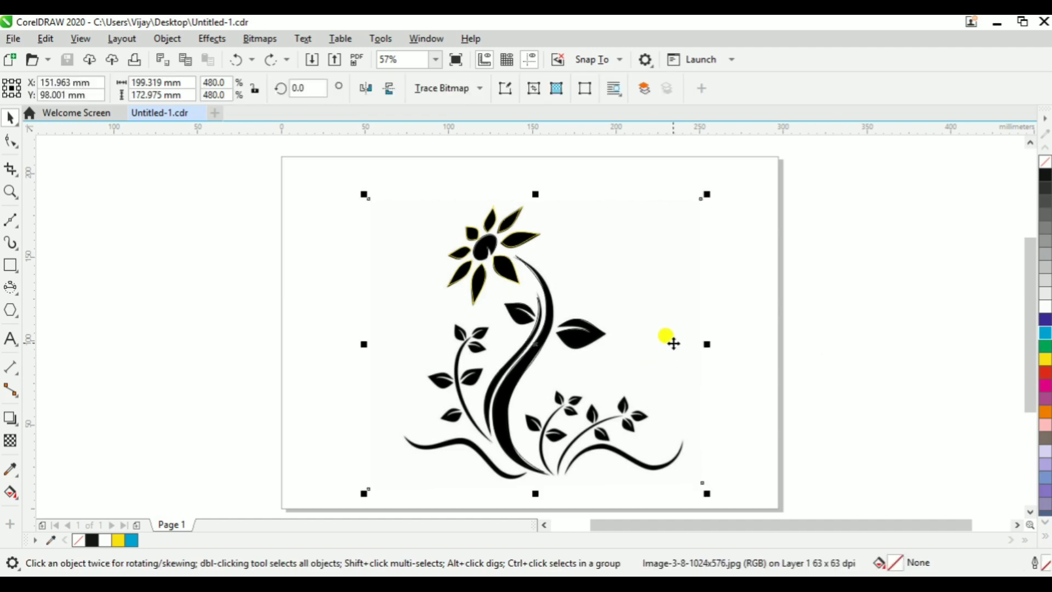
key(z)
right_click(622, 306)
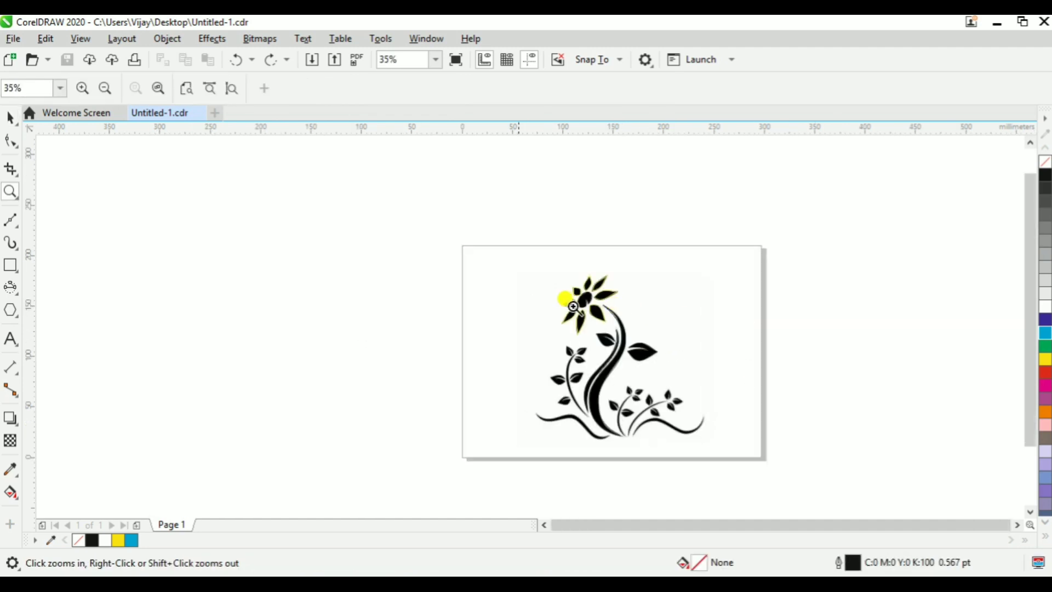
drag(459, 237, 764, 457)
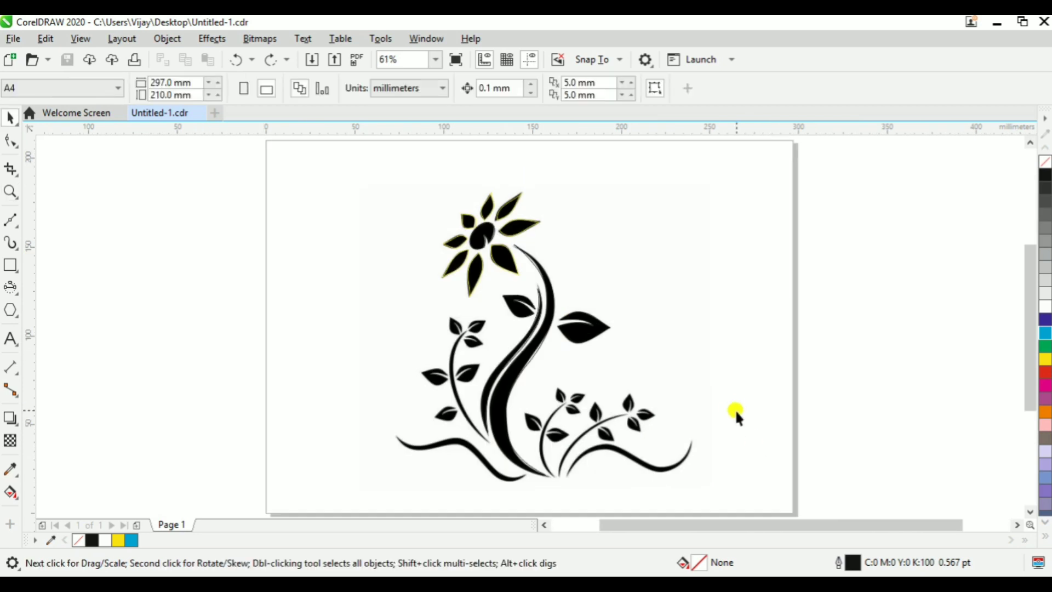